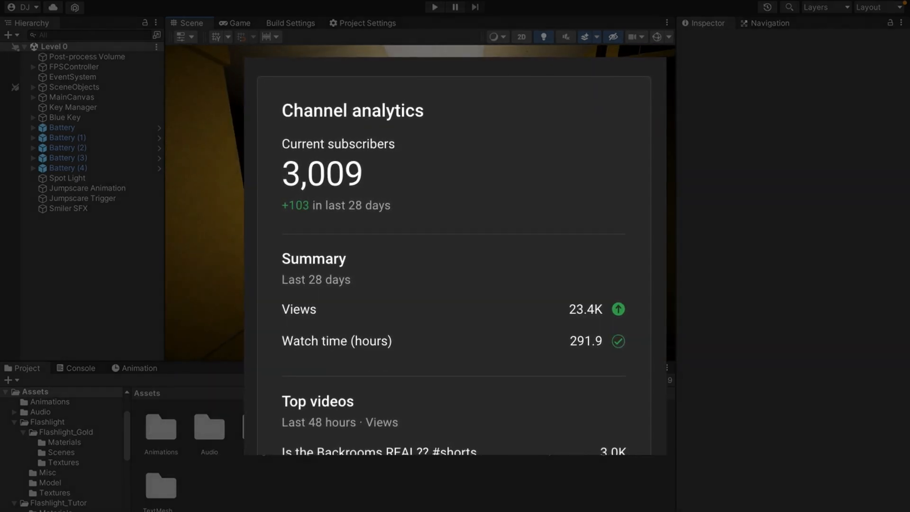
Make the SceneObjects group pickable in the Scene view and bring the dark corridor into view.
{"action": "right_click_drag", "start_coordinate": [462, 259], "coordinate": [588, 251]}
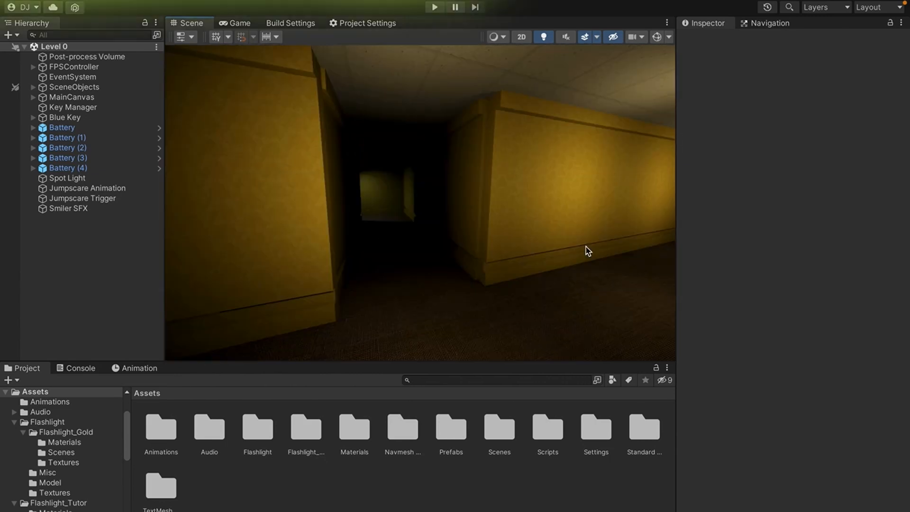
{"action": "right_click_drag", "start_coordinate": [471, 310], "coordinate": [262, 306]}
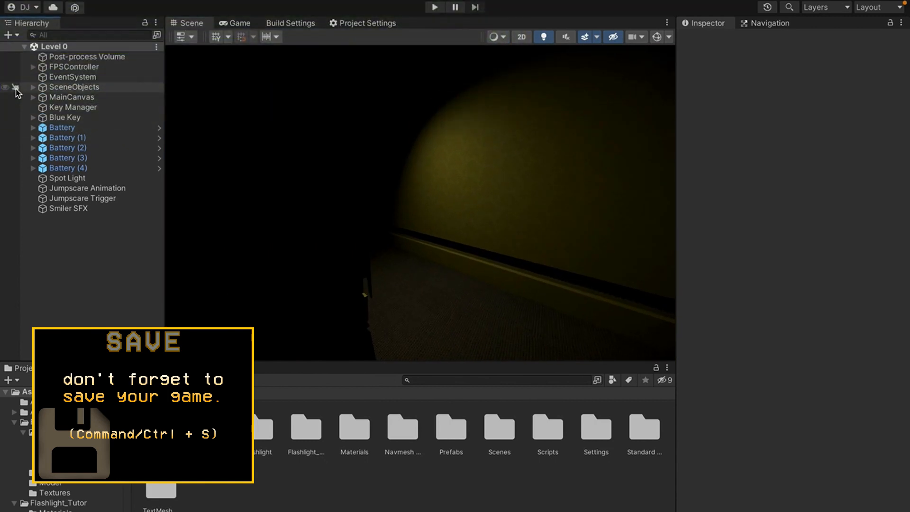
{"action": "right_click_drag", "start_coordinate": [374, 237], "coordinate": [290, 258]}
{"action": "right_click_drag", "start_coordinate": [258, 287], "coordinate": [245, 295]}
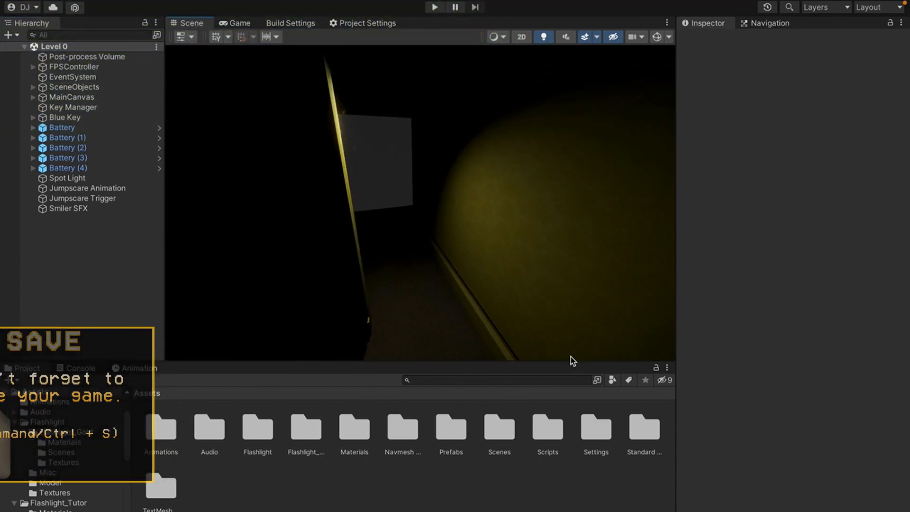
Duplicate Wall (22) and rotate the copy in place to a Z rotation of -420.
{"action": "left_click", "coordinate": [467, 293]}
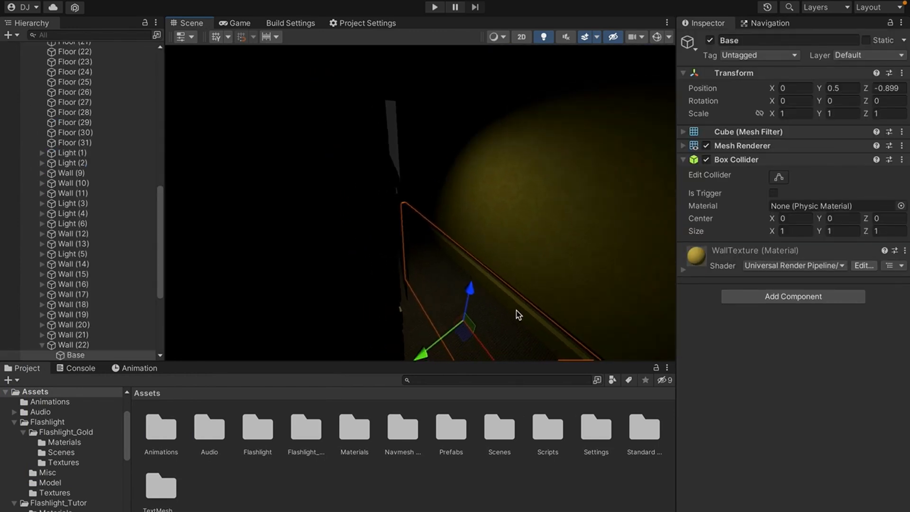
{"action": "left_click", "coordinate": [536, 313]}
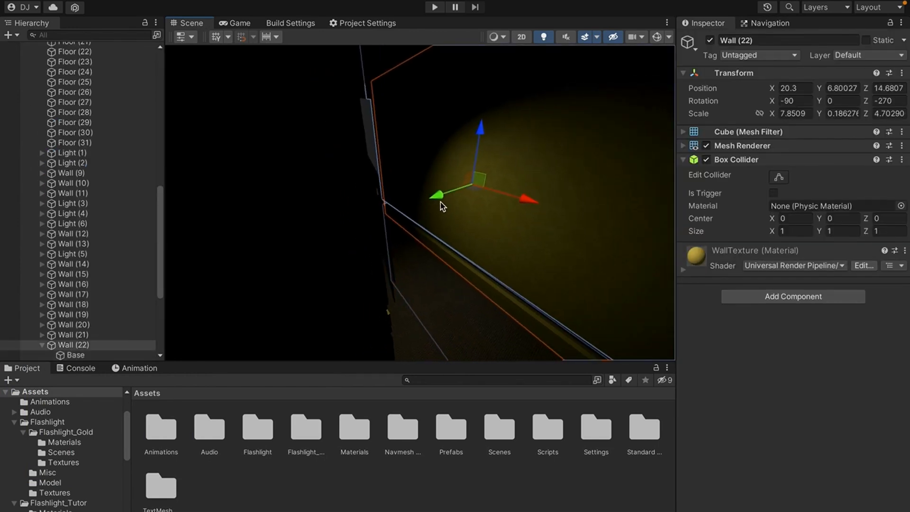
{"action": "left_click_drag", "start_coordinate": [447, 209], "coordinate": [685, 227]}
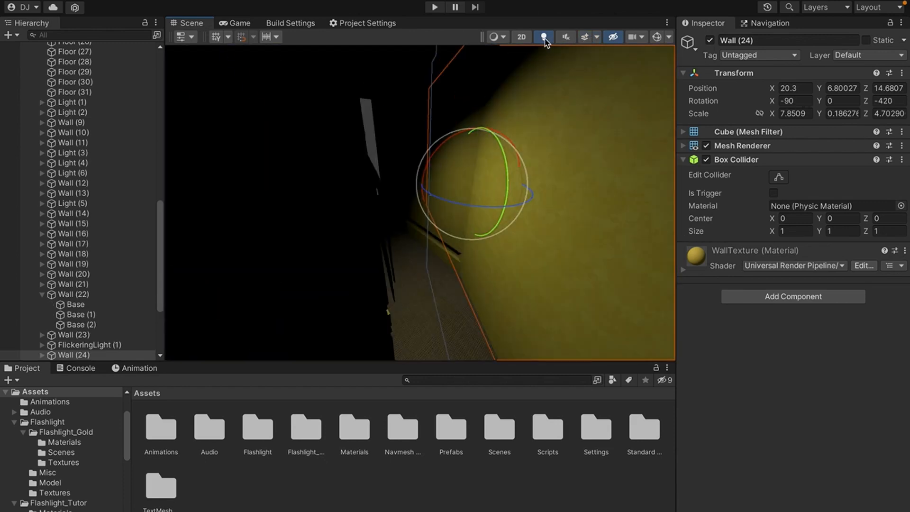
Turn off scene lighting and place the copied wall at a Z rotation of -450, about X 18.16 and Z 18.46.
{"action": "left_click", "coordinate": [544, 37]}
{"action": "left_click_drag", "start_coordinate": [483, 144], "coordinate": [467, 147]}
{"action": "left_click_drag", "start_coordinate": [467, 147], "coordinate": [427, 166], "text": "alt"}
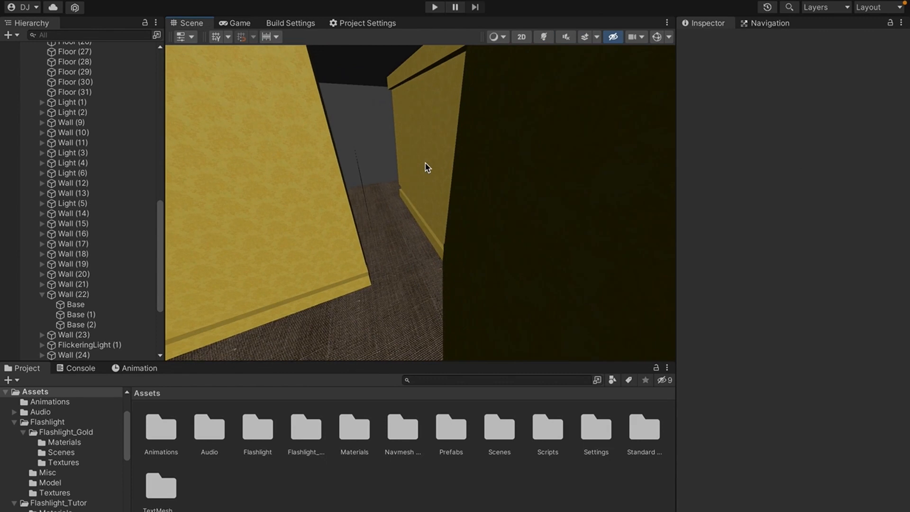
{"action": "key", "text": "super+z"}
{"action": "left_click_drag", "start_coordinate": [452, 199], "coordinate": [342, 157]}
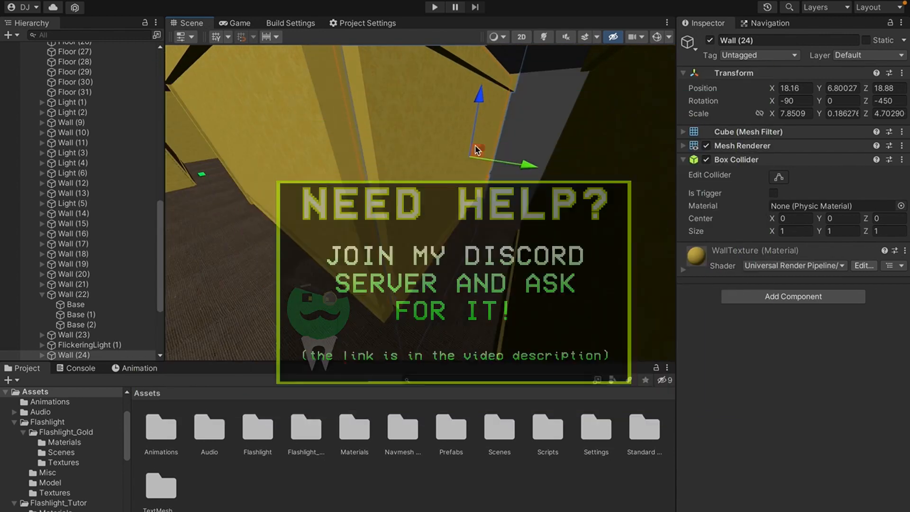
{"action": "left_click_drag", "start_coordinate": [482, 150], "coordinate": [483, 151]}
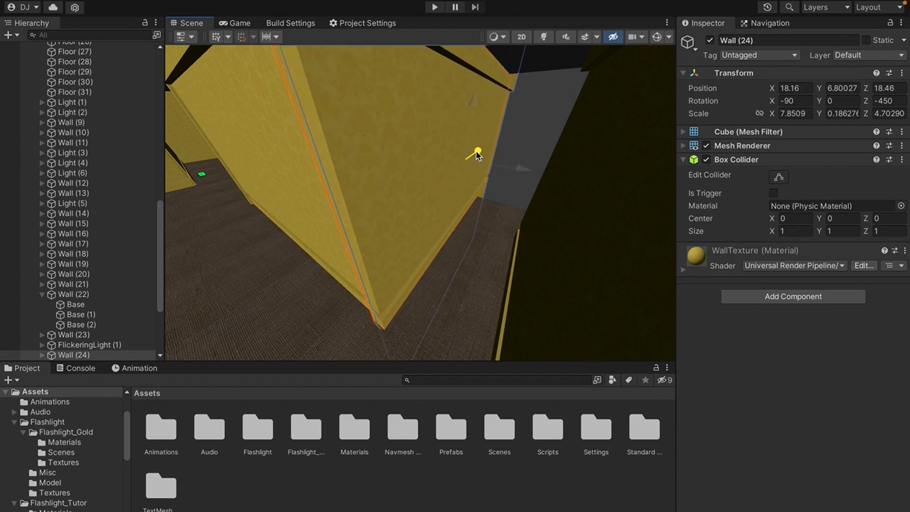
{"action": "left_click_drag", "start_coordinate": [476, 150], "coordinate": [478, 152]}
Duplicate the newly placed wall and position the copy to finish enclosing the narrow corridor.
{"action": "key", "text": "a"}
{"action": "right_click_drag", "start_coordinate": [477, 152], "coordinate": [535, 155]}
{"action": "left_click_drag", "start_coordinate": [453, 161], "coordinate": [452, 161]}
{"action": "key", "text": "d"}
{"action": "right_click_drag", "start_coordinate": [452, 160], "coordinate": [420, 157]}
{"action": "left_click_drag", "start_coordinate": [430, 166], "coordinate": [278, 172]}
{"action": "right_click_drag", "start_coordinate": [197, 173], "coordinate": [438, 156]}
{"action": "right_click_drag", "start_coordinate": [484, 180], "coordinate": [521, 158]}
{"action": "middle_click_drag", "start_coordinate": [442, 247], "coordinate": [654, 261]}
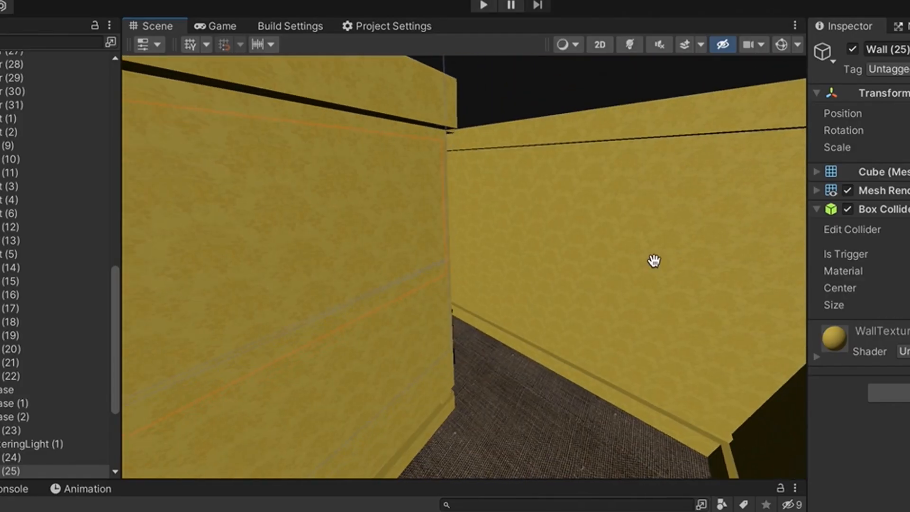
{"action": "right_click_drag", "start_coordinate": [605, 262], "coordinate": [890, 223]}
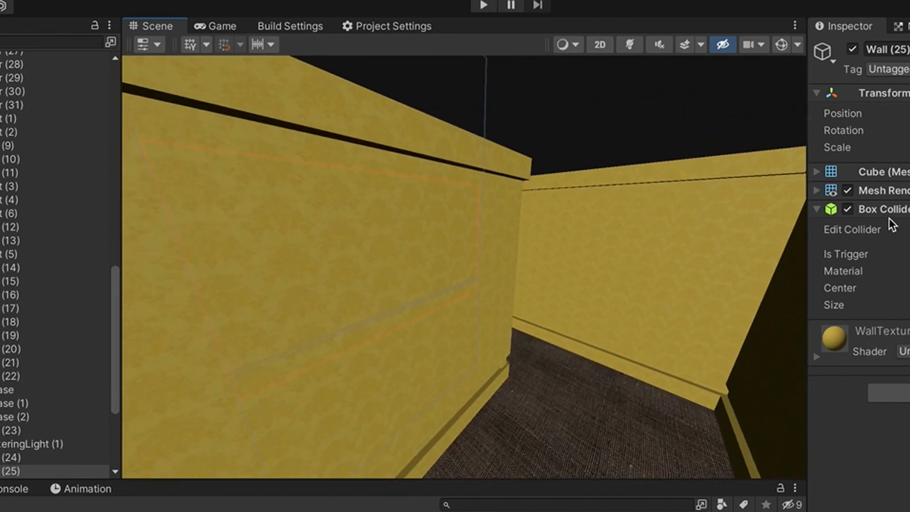
Turn scene lighting back on, then duplicate the ceiling light and move the copy along X to about 16.24.
{"action": "middle_click_drag", "start_coordinate": [616, 59], "coordinate": [673, 60]}
{"action": "left_click", "coordinate": [630, 44]}
{"action": "right_click_drag", "start_coordinate": [668, 195], "coordinate": [467, 178]}
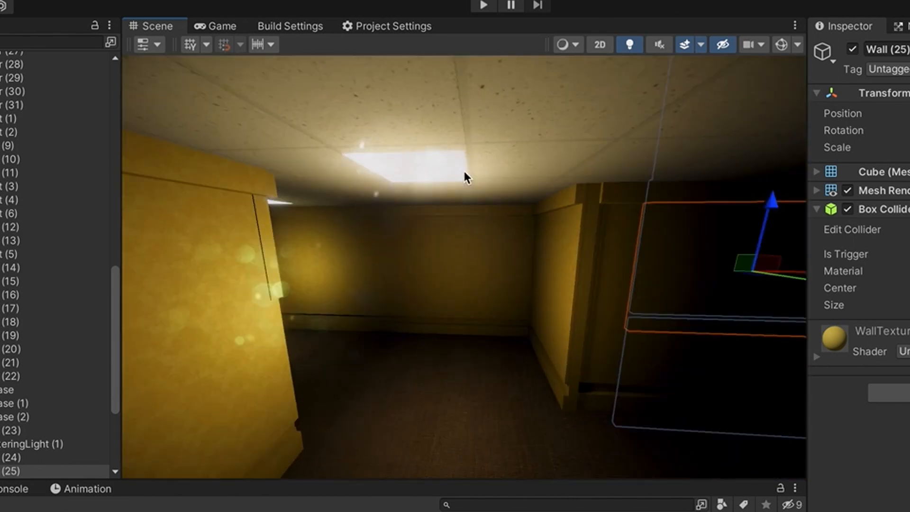
{"action": "right_click_drag", "start_coordinate": [624, 188], "coordinate": [546, 185]}
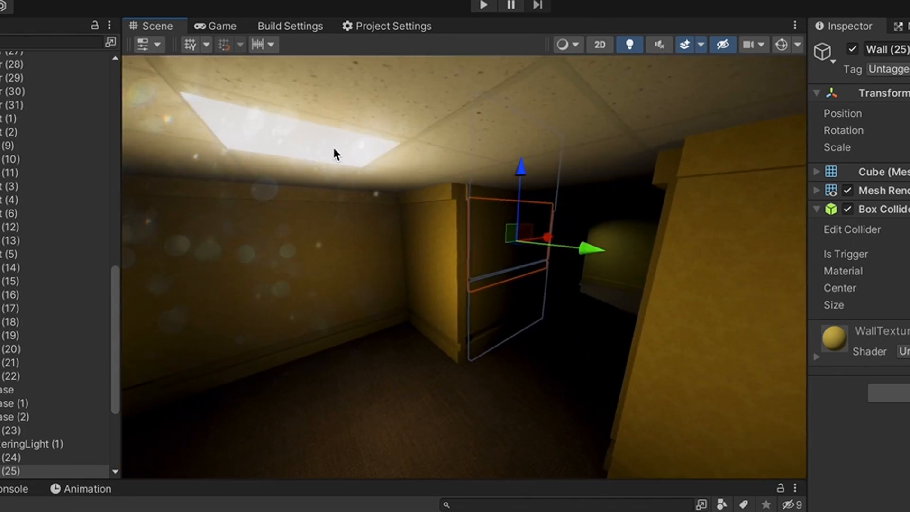
{"action": "left_click", "coordinate": [346, 157]}
{"action": "key", "text": "super+d"}
{"action": "left_click_drag", "start_coordinate": [339, 142], "coordinate": [570, 201]}
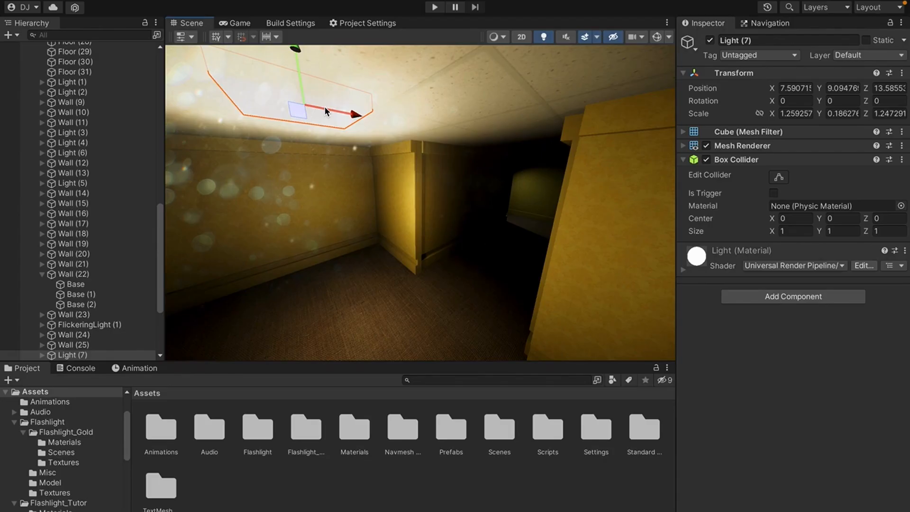
{"action": "left_click_drag", "start_coordinate": [503, 155], "coordinate": [530, 179]}
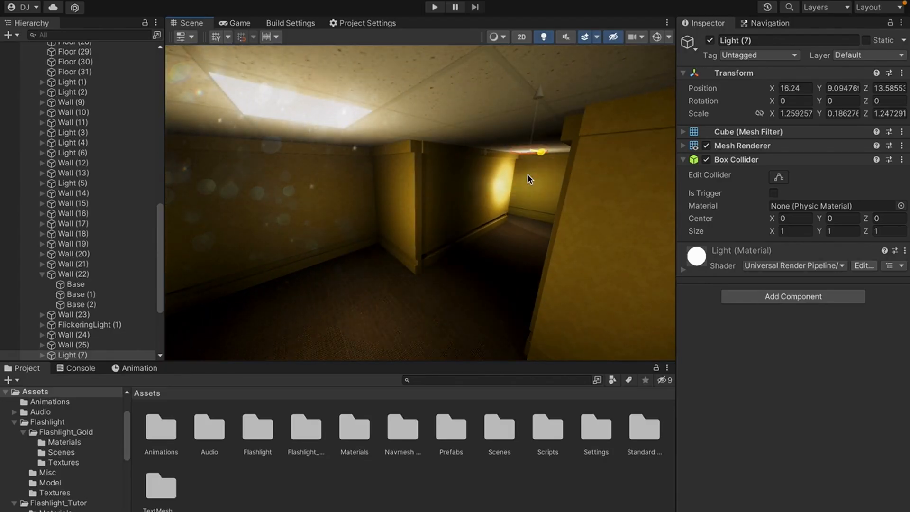
Center the copied ceiling light over the narrow corridor at about X 19.267 and Z 16.019.
{"action": "right_click_drag", "start_coordinate": [529, 175], "coordinate": [496, 105]}
{"action": "left_click_drag", "start_coordinate": [465, 87], "coordinate": [465, 176]}
{"action": "right_click_drag", "start_coordinate": [464, 172], "coordinate": [479, 98]}
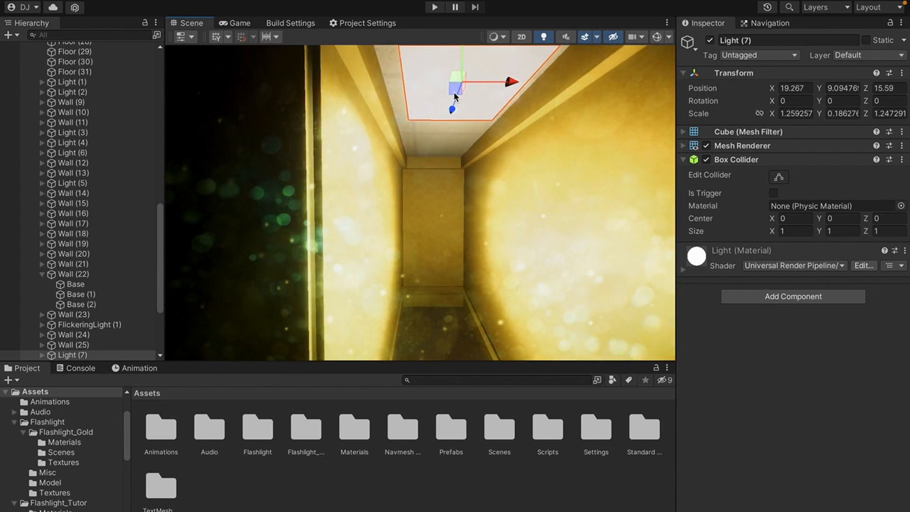
{"action": "left_click_drag", "start_coordinate": [450, 123], "coordinate": [448, 126]}
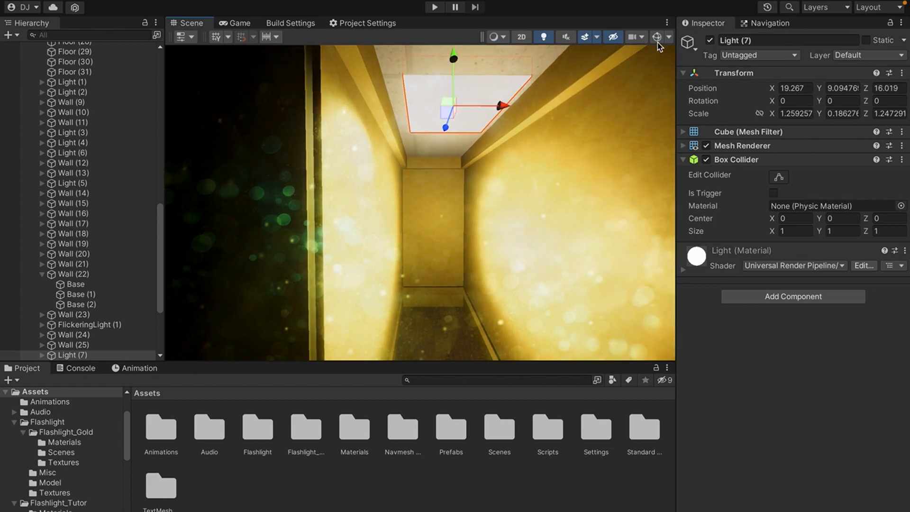
Set the copied light's Light Emmision intensity to 1.07 and lower it to about X -0.07, Y -13.88.
{"action": "left_click", "coordinate": [459, 243]}
{"action": "key", "text": "f"}
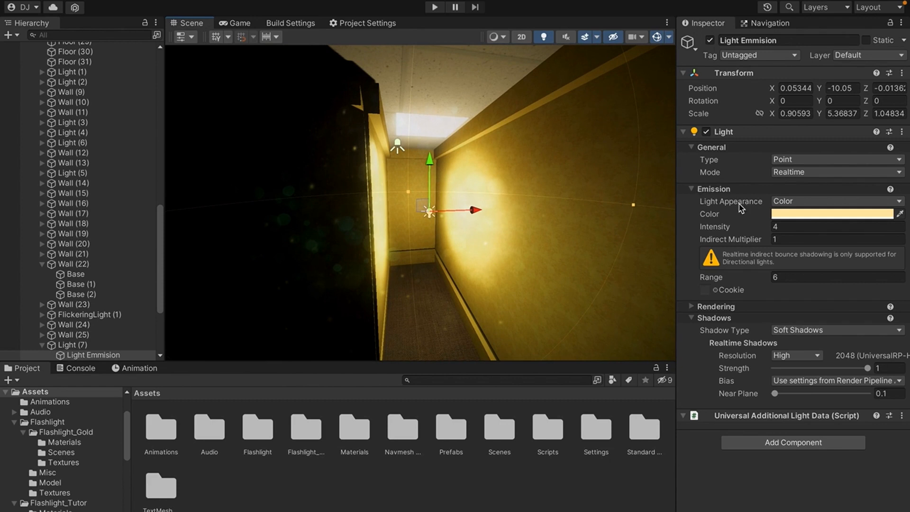
{"action": "left_click_drag", "start_coordinate": [720, 230], "coordinate": [650, 234]}
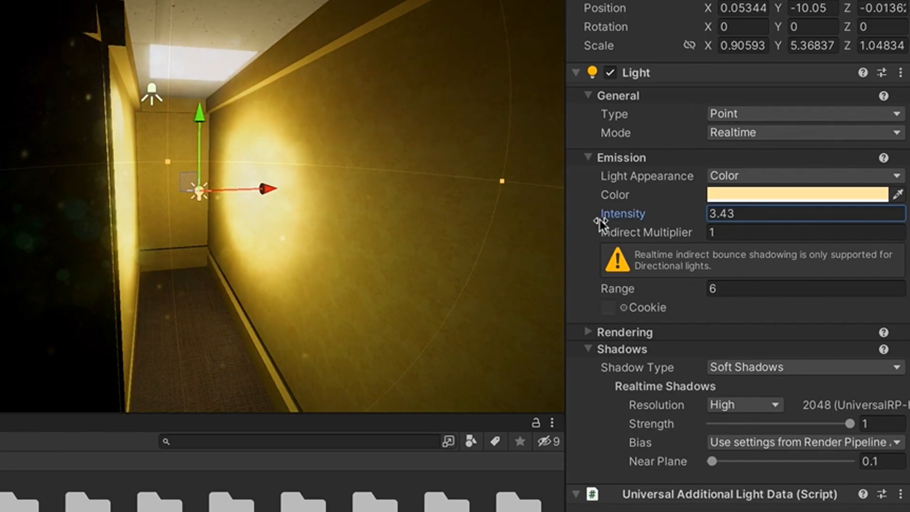
{"action": "left_click_drag", "start_coordinate": [527, 223], "coordinate": [534, 221]}
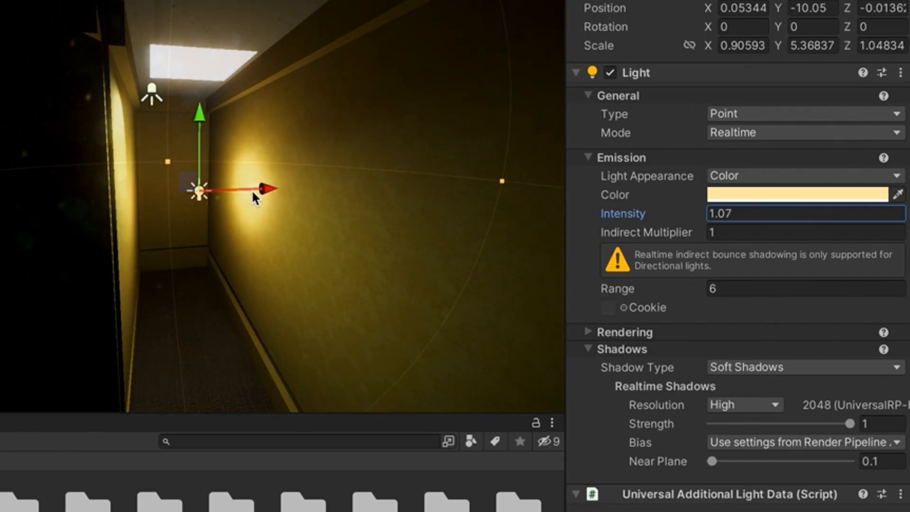
{"action": "left_click_drag", "start_coordinate": [185, 178], "coordinate": [173, 181]}
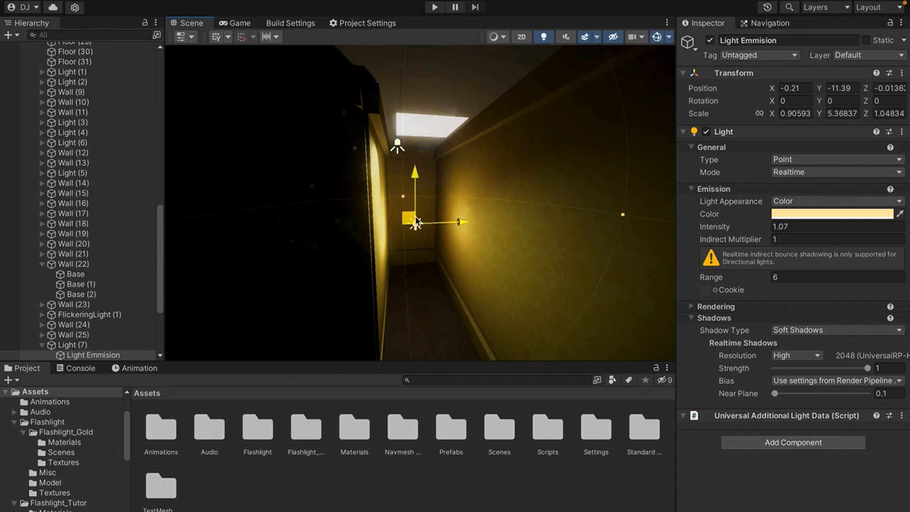
{"action": "left_click_drag", "start_coordinate": [416, 222], "coordinate": [444, 236]}
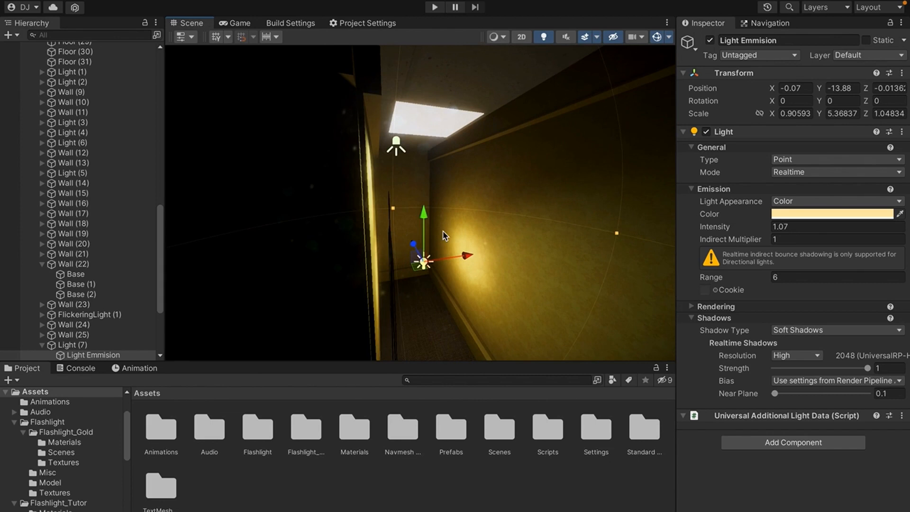
Delete the separate Spot Light object in the narrow corridor.
{"action": "left_click", "coordinate": [393, 150]}
{"action": "left_click", "coordinate": [392, 147]}
{"action": "left_click_drag", "start_coordinate": [392, 146], "coordinate": [350, 177], "text": "alt"}
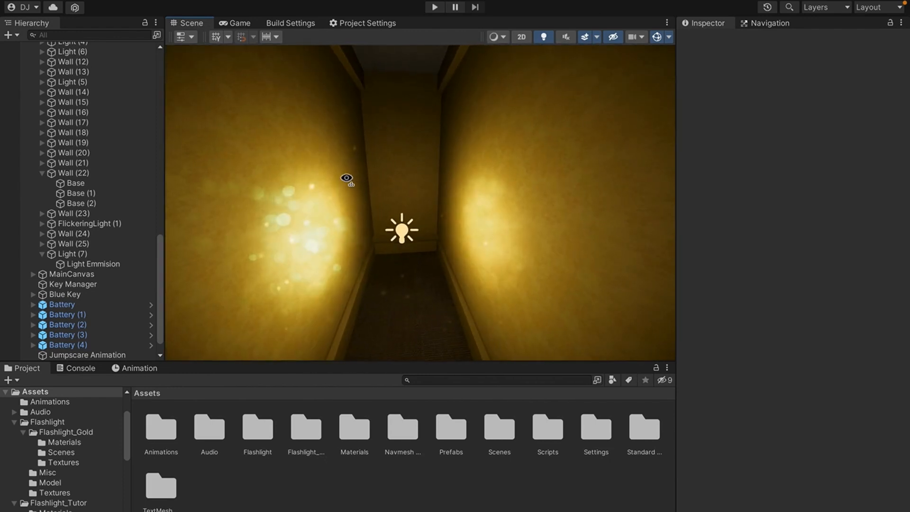
Examine how the new light illuminates both walls of the narrow corridor.
{"action": "right_click_drag", "start_coordinate": [350, 178], "coordinate": [335, 184]}
{"action": "key", "text": "w"}
{"action": "key", "text": "s"}
{"action": "mouse_move", "coordinate": [476, 210]}
{"action": "right_mouse_down"}
{"action": "mouse_move", "coordinate": [466, 159]}
{"action": "mouse_move", "coordinate": [462, 217]}
{"action": "right_mouse_up"}
{"action": "key", "text": "w"}
{"action": "key", "text": "s"}
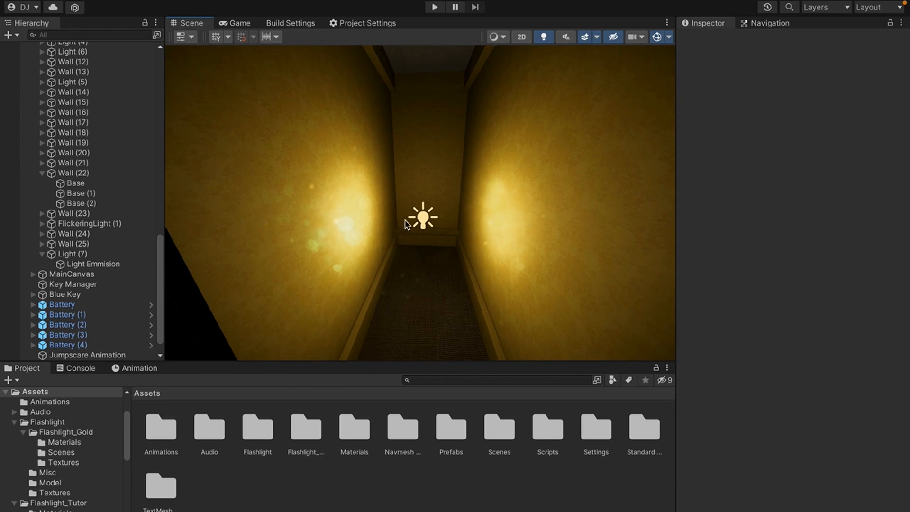
{"action": "key", "text": "s"}
Select the whole Door1 object on the wall of the main hallway and collapse its hierarchy.
{"action": "right_click_drag", "start_coordinate": [383, 224], "coordinate": [637, 79]}
{"action": "key", "text": "w"}
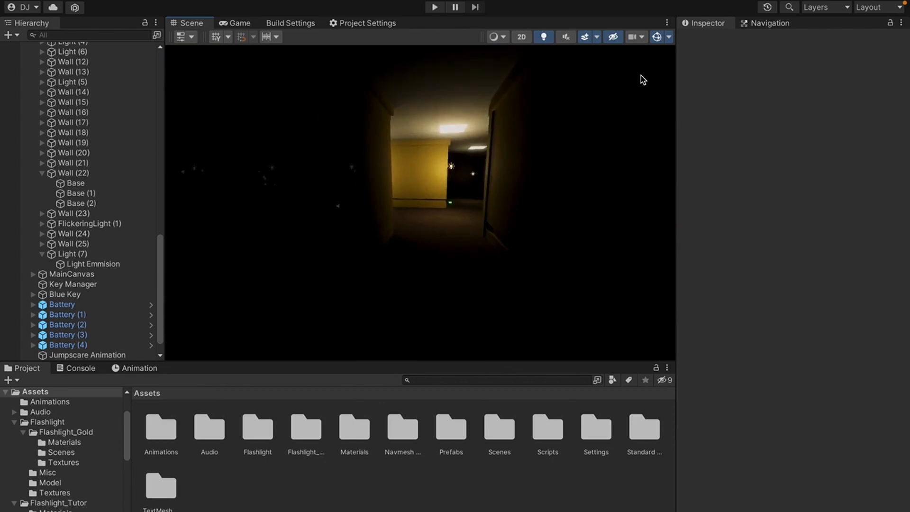
{"action": "key", "text": "w"}
{"action": "right_click_drag", "start_coordinate": [595, 104], "coordinate": [319, 187]}
{"action": "key", "text": "w"}
{"action": "left_click", "coordinate": [384, 166]}
{"action": "scroll", "coordinate": [152, 210], "scroll_direction": "up", "scroll_amount": 2}
{"action": "left_click", "coordinate": [445, 214]}
{"action": "key", "text": "w"}
{"action": "right_click_drag", "start_coordinate": [450, 237], "coordinate": [576, 296]}
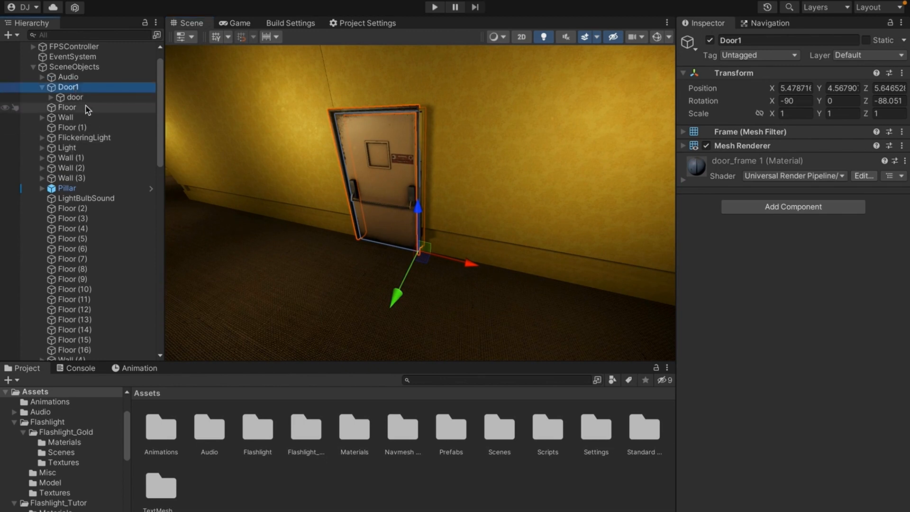
{"action": "key", "text": "Left"}
{"action": "key", "text": "z"}
{"action": "right_click_drag", "start_coordinate": [445, 193], "coordinate": [504, 194]}
{"action": "key", "text": "a"}
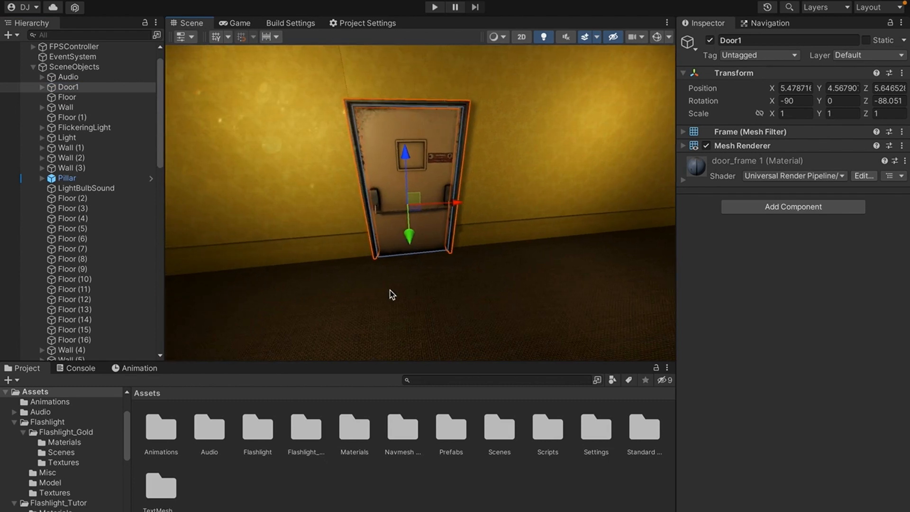
Duplicate Door1 and move the copy down the hallway to about X 12.78 and Z 13.76.
{"action": "key", "text": "ctrl+d"}
{"action": "left_click_drag", "start_coordinate": [493, 272], "coordinate": [598, 221]}
{"action": "key", "text": "a"}
{"action": "right_click_drag", "start_coordinate": [598, 220], "coordinate": [492, 232]}
{"action": "left_click_drag", "start_coordinate": [339, 206], "coordinate": [415, 155]}
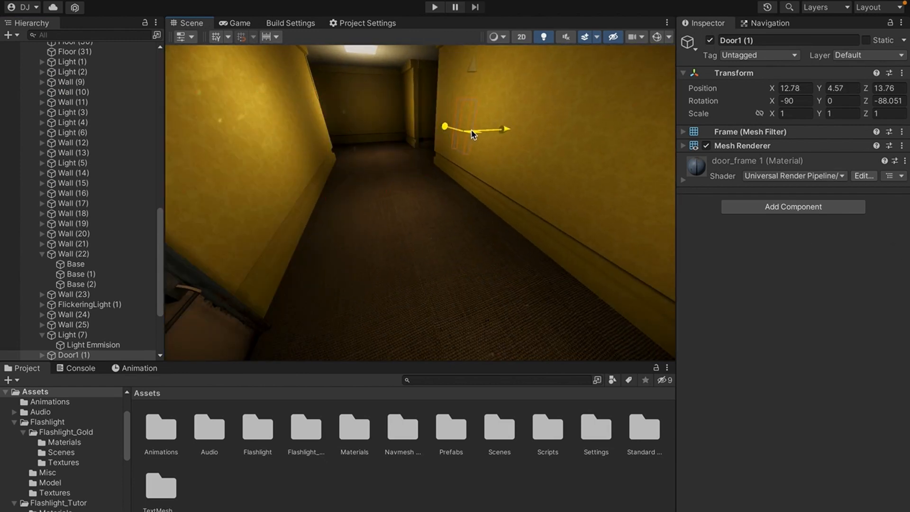
{"action": "left_click_drag", "start_coordinate": [469, 132], "coordinate": [477, 132]}
Move the copied door into the narrow corridor, to about X 21.02 and Z 18.45.
{"action": "key", "text": "f"}
{"action": "right_click_drag", "start_coordinate": [478, 131], "coordinate": [288, 202]}
{"action": "key", "text": "a"}
{"action": "key", "text": "d"}
{"action": "left_click_drag", "start_coordinate": [287, 222], "coordinate": [534, 119]}
{"action": "key", "text": "d"}
{"action": "right_click_drag", "start_coordinate": [534, 119], "coordinate": [502, 155]}
{"action": "key", "text": "w"}
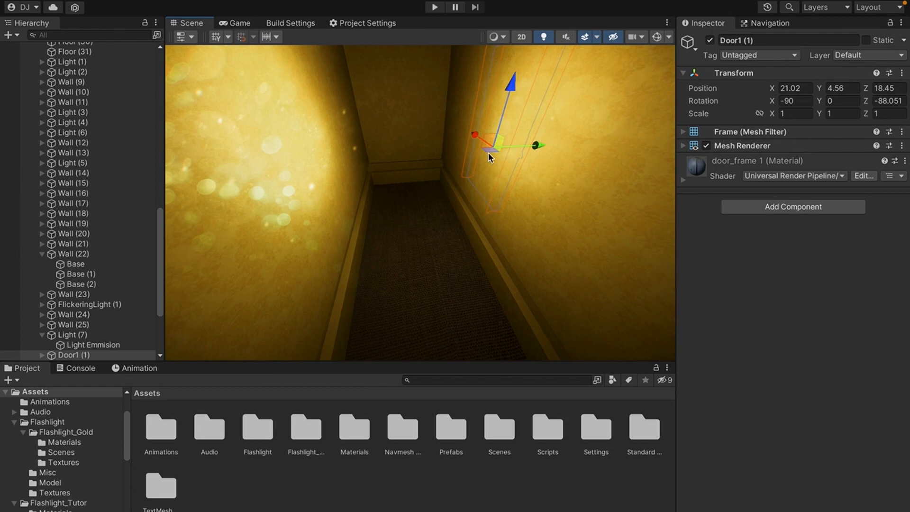
Rotate the copied door to Z 1.949 and fit it against the corridor's end wall at X 19.96, Z 18.283.
{"action": "left_click_drag", "start_coordinate": [488, 152], "coordinate": [307, 175]}
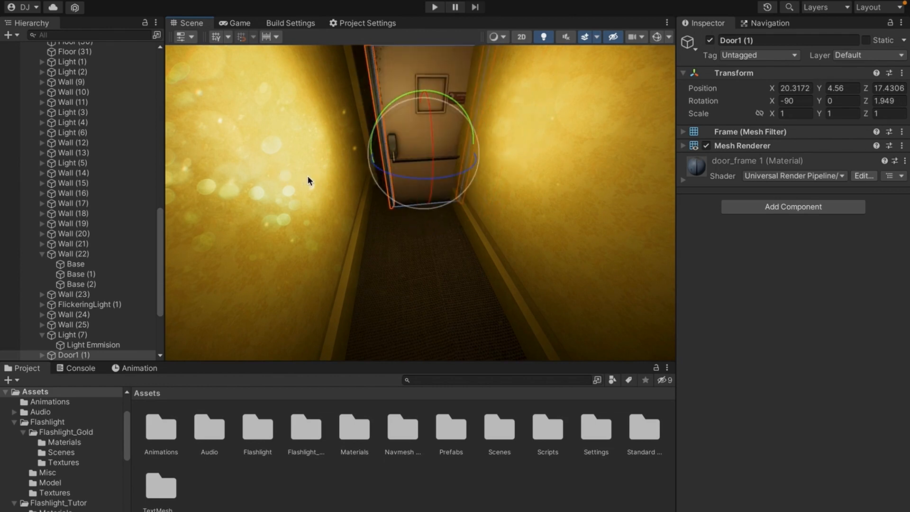
{"action": "right_click_drag", "start_coordinate": [298, 126], "coordinate": [303, 138]}
{"action": "key", "text": "w"}
{"action": "left_click_drag", "start_coordinate": [433, 240], "coordinate": [400, 226]}
{"action": "right_click_drag", "start_coordinate": [399, 159], "coordinate": [374, 125]}
{"action": "key", "text": "w"}
{"action": "key", "text": "s"}
{"action": "left_click", "coordinate": [385, 494]}
{"action": "right_click_drag", "start_coordinate": [415, 311], "coordinate": [487, 154]}
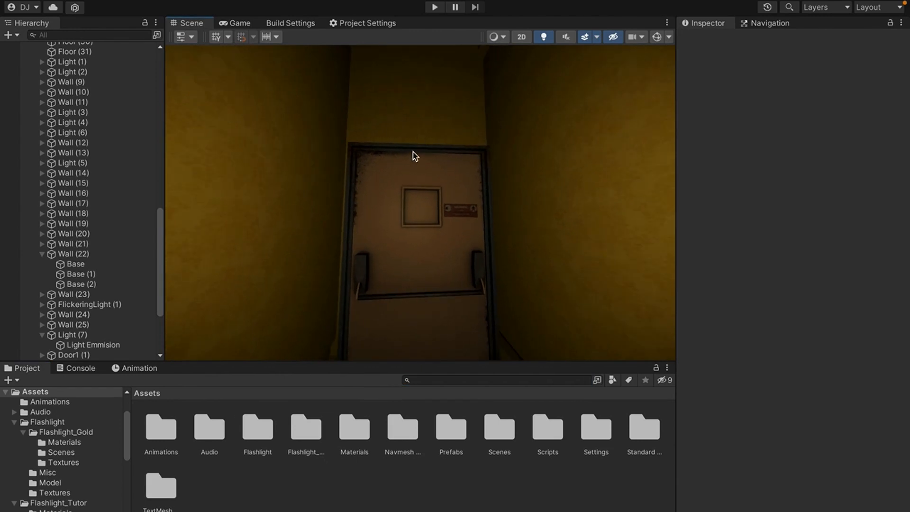
Select the inner door object of the copied door and examine its components.
{"action": "right_click_drag", "start_coordinate": [429, 250], "coordinate": [277, 334]}
{"action": "left_click", "coordinate": [437, 251]}
{"action": "right_click_drag", "start_coordinate": [484, 254], "coordinate": [406, 206]}
{"action": "left_click", "coordinate": [61, 356]}
{"action": "scroll", "coordinate": [71, 309], "scroll_direction": "down", "scroll_amount": 3}
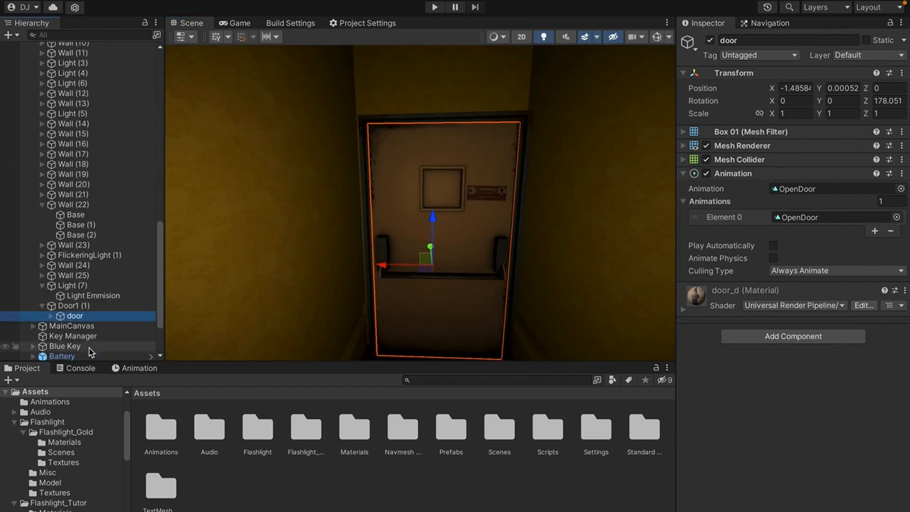
{"action": "right_click_drag", "start_coordinate": [437, 116], "coordinate": [437, 95]}
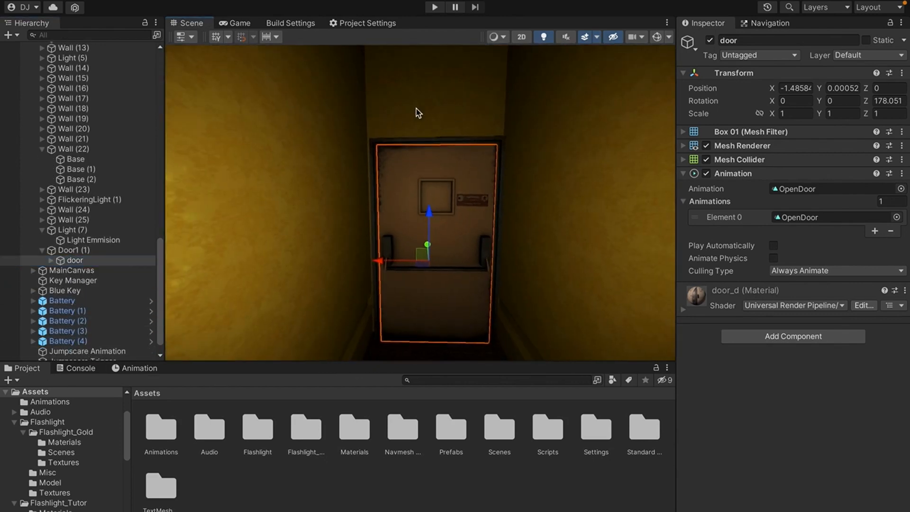
Rename the copied door Door1 (1) as Exit Door.
{"action": "left_click", "coordinate": [92, 244]}
{"action": "left_click", "coordinate": [88, 250]}
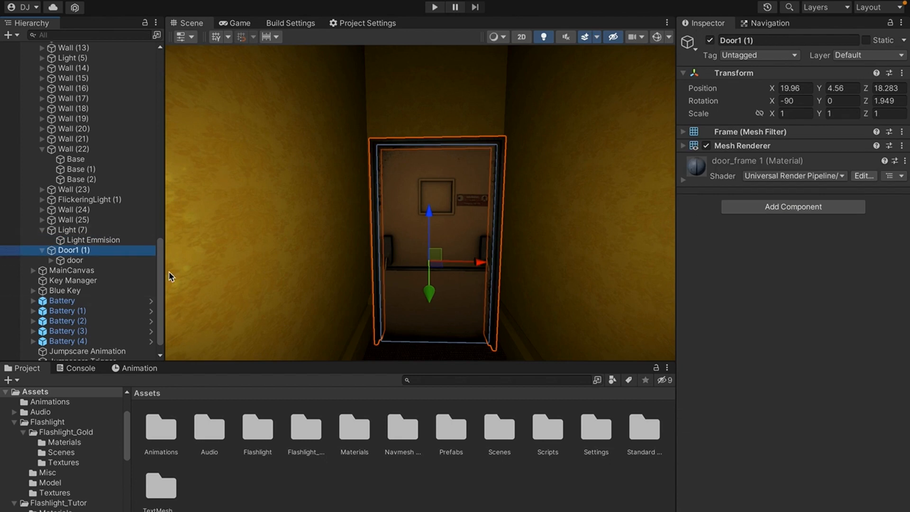
{"action": "left_click", "coordinate": [67, 250]}
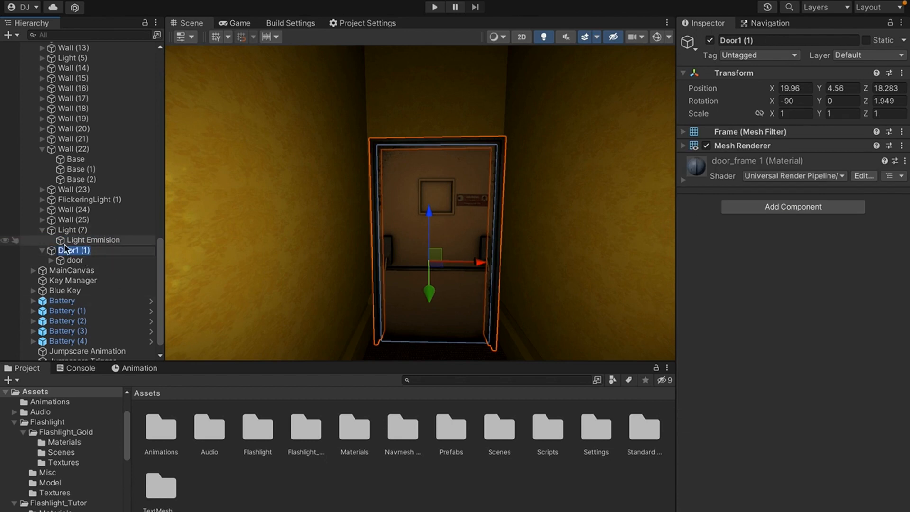
{"action": "type", "text": "E"}
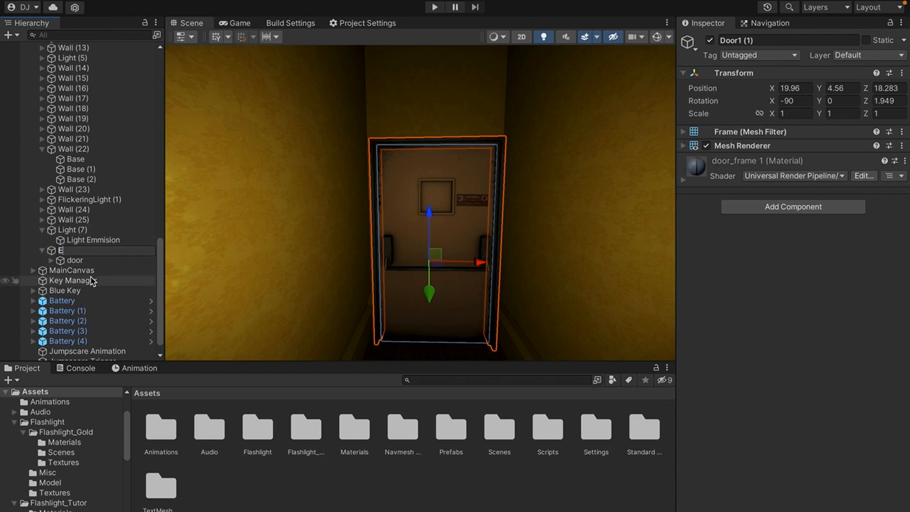
{"action": "type", "text": "xit Door"}
{"action": "key", "text": "Return"}
Move Exit Door out of the SceneObjects group to the scene's root level and collapse SceneObjects.
{"action": "scroll", "coordinate": [71, 260], "scroll_direction": "down", "scroll_amount": 1}
{"action": "left_click_drag", "start_coordinate": [61, 233], "coordinate": [64, 277]}
{"action": "scroll", "coordinate": [60, 262], "scroll_direction": "up", "scroll_amount": 10}
{"action": "scroll", "coordinate": [61, 263], "scroll_direction": "up", "scroll_amount": 10}
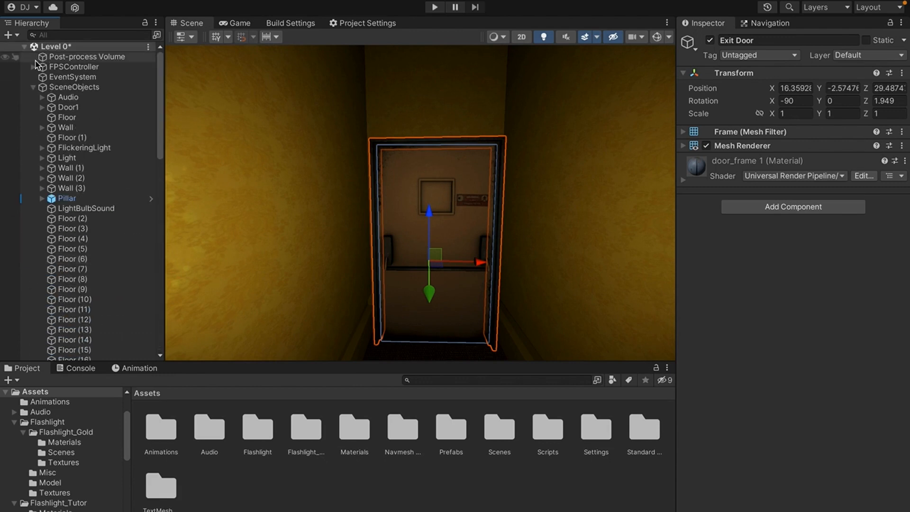
{"action": "left_click", "coordinate": [34, 87]}
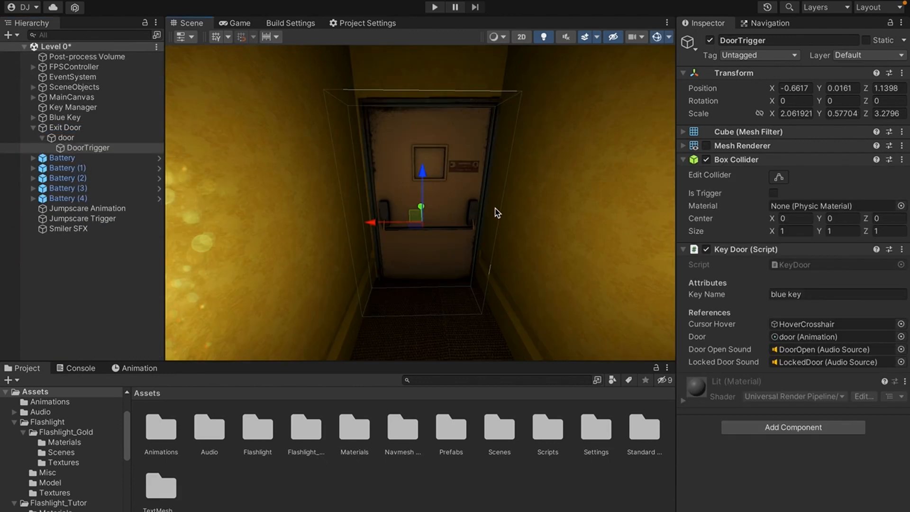
Remove the Key Door script from the DoorTrigger object inside the exit door.
{"action": "left_click", "coordinate": [65, 127]}
{"action": "left_click", "coordinate": [66, 138]}
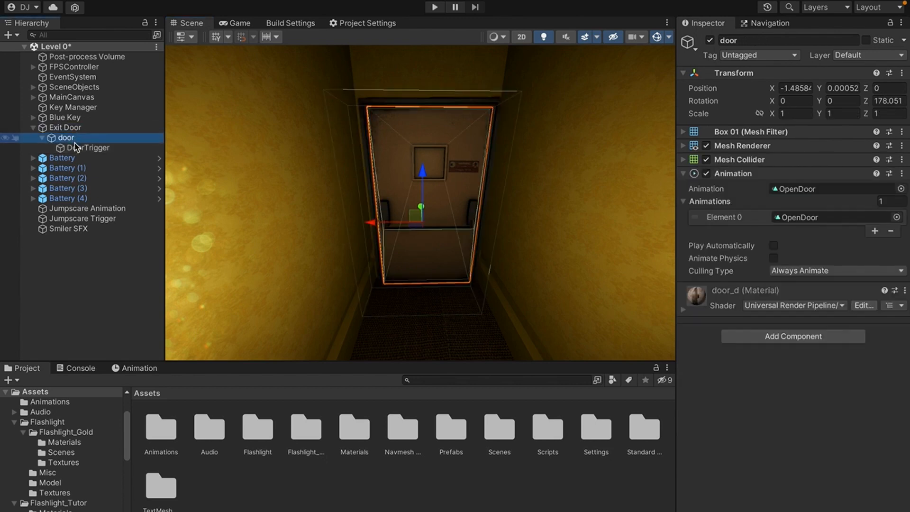
{"action": "left_click", "coordinate": [109, 147]}
{"action": "left_click_drag", "start_coordinate": [302, 178], "coordinate": [134, 226], "text": "alt"}
{"action": "right_click_drag", "start_coordinate": [134, 225], "coordinate": [128, 225]}
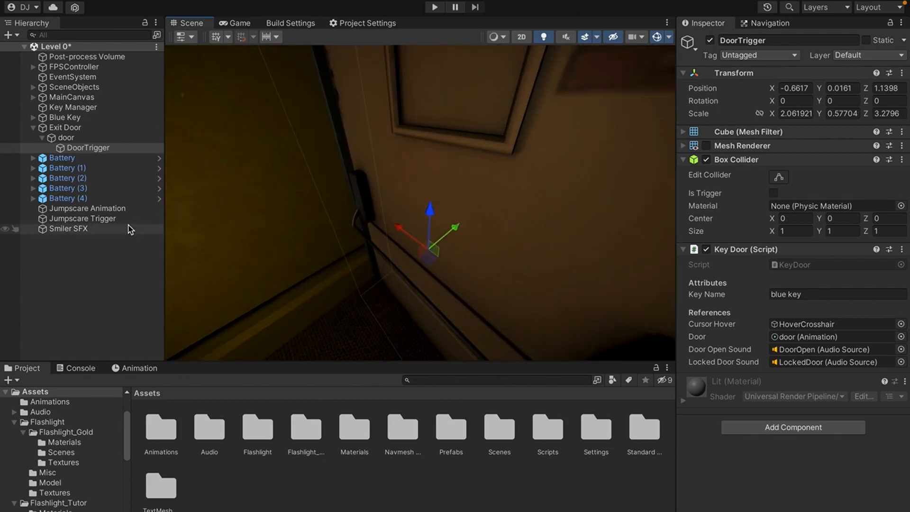
{"action": "left_click_drag", "start_coordinate": [483, 138], "coordinate": [550, 180], "text": "alt"}
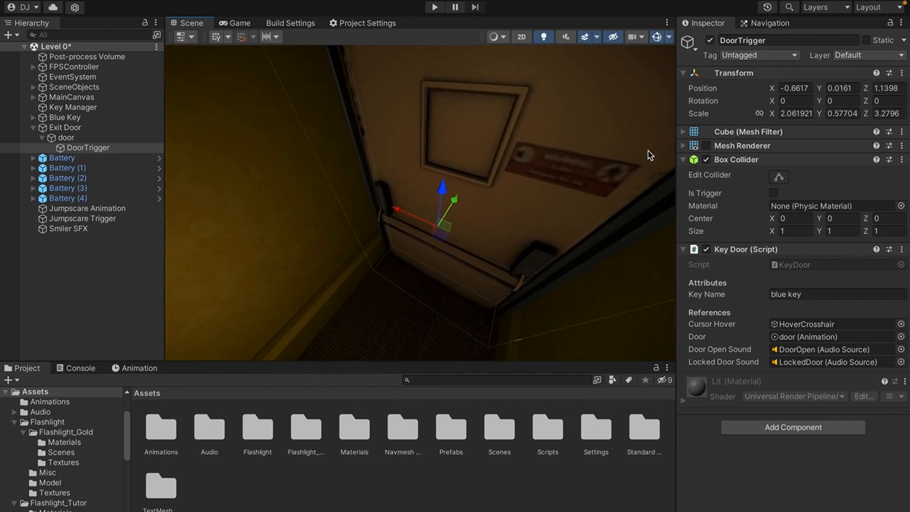
{"action": "right_click", "coordinate": [725, 249]}
{"action": "left_click", "coordinate": [725, 249]}
{"action": "right_click", "coordinate": [731, 249]}
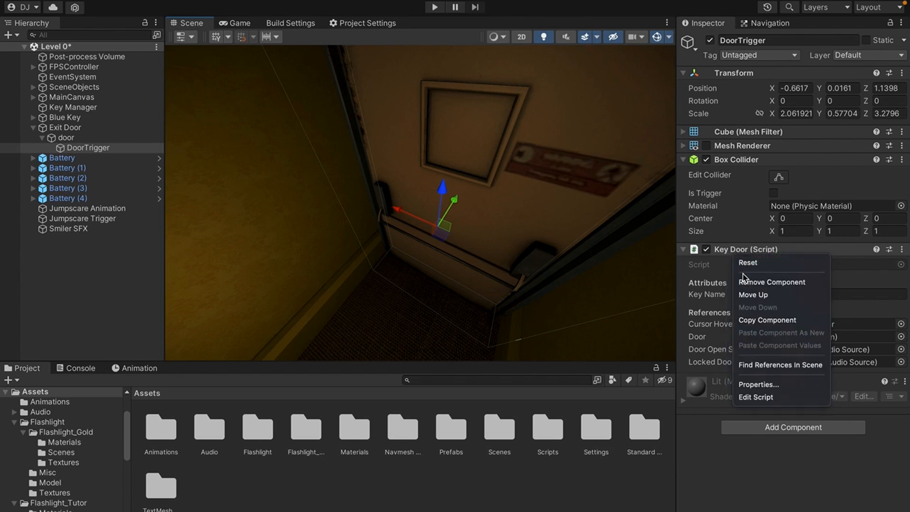
{"action": "left_click", "coordinate": [773, 282]}
Move the DoorTrigger box along its Y axis, out in front of the exit door, to Y -0.224.
{"action": "right_click_drag", "start_coordinate": [473, 272], "coordinate": [472, 224]}
{"action": "left_click_drag", "start_coordinate": [469, 218], "coordinate": [463, 225]}
{"action": "right_click_drag", "start_coordinate": [502, 225], "coordinate": [540, 224]}
Rename the exit door's DoorTrigger object as Hitbox.
{"action": "left_click", "coordinate": [74, 147]}
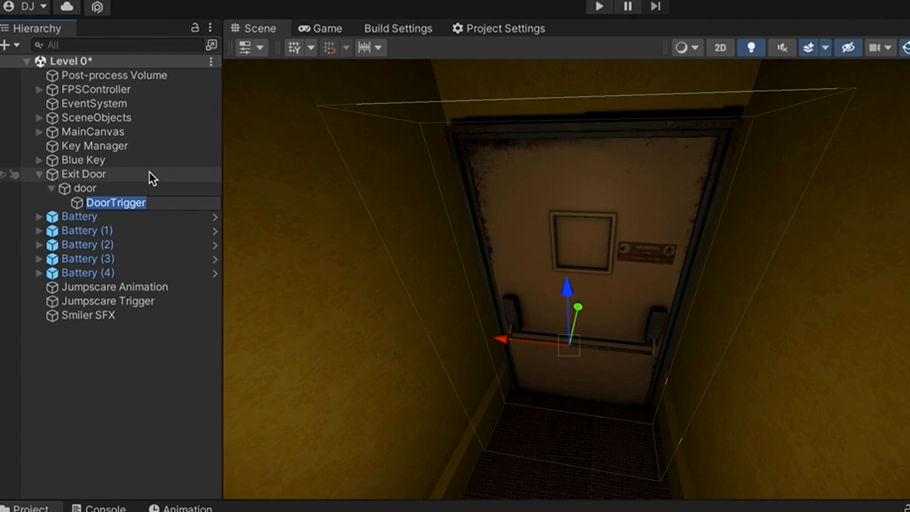
{"action": "type", "text": "Hitbox"}
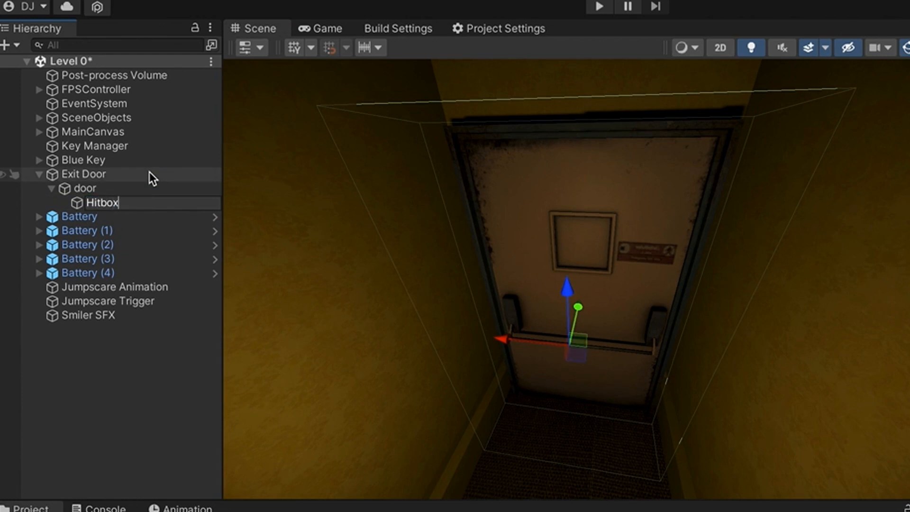
{"action": "key", "text": "Return"}
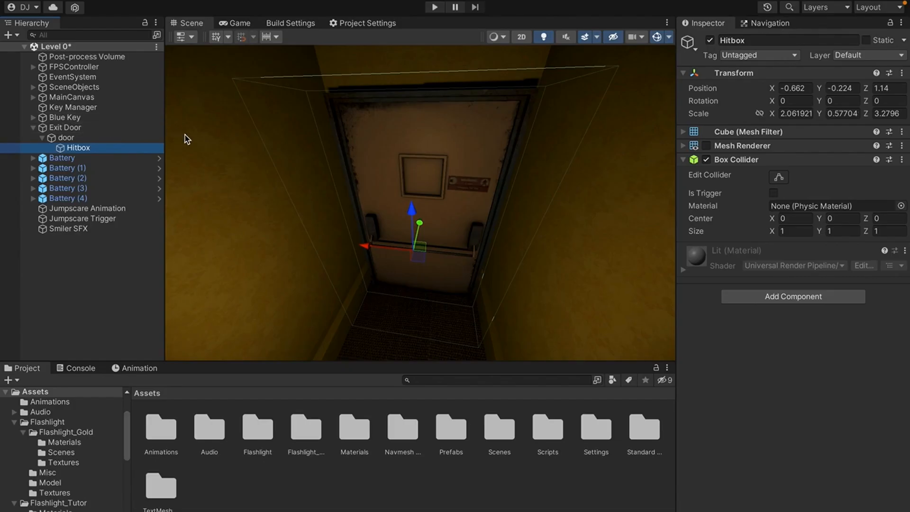
Make the Hitbox's Box Collider a trigger by enabling Is Trigger.
{"action": "right_click_drag", "start_coordinate": [548, 258], "coordinate": [549, 258]}
{"action": "right_click_drag", "start_coordinate": [399, 188], "coordinate": [401, 194]}
{"action": "right_click_drag", "start_coordinate": [463, 300], "coordinate": [484, 227]}
{"action": "key", "text": "w"}
{"action": "key", "text": "s"}
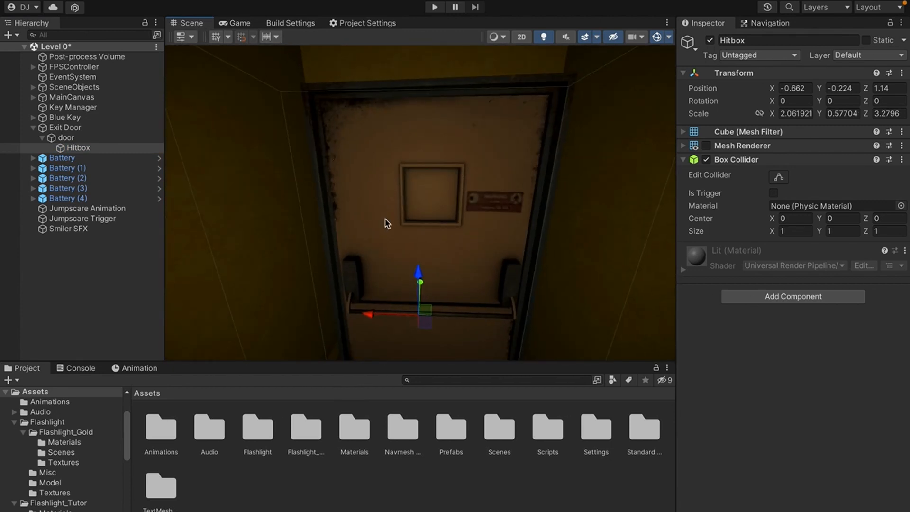
{"action": "key", "text": "s"}
{"action": "right_click_drag", "start_coordinate": [387, 223], "coordinate": [387, 228]}
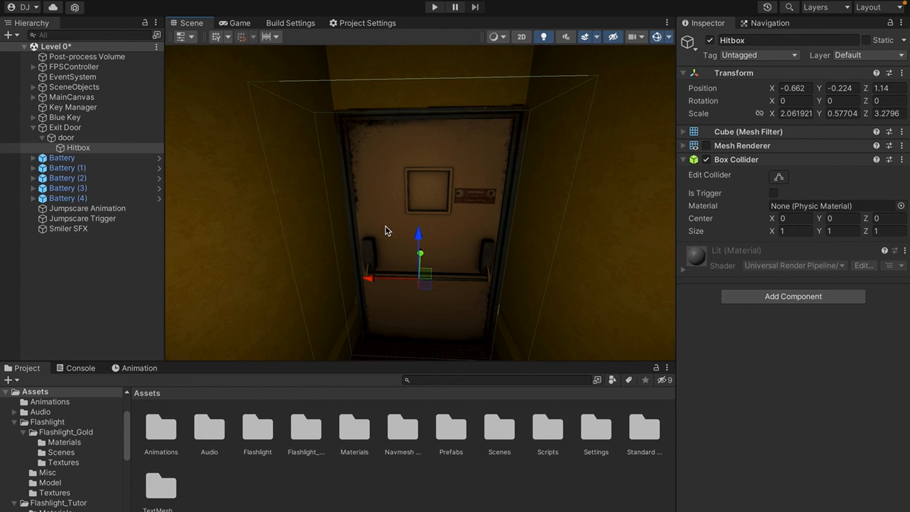
{"action": "scroll", "coordinate": [618, 259], "scroll_direction": "down", "scroll_amount": 4}
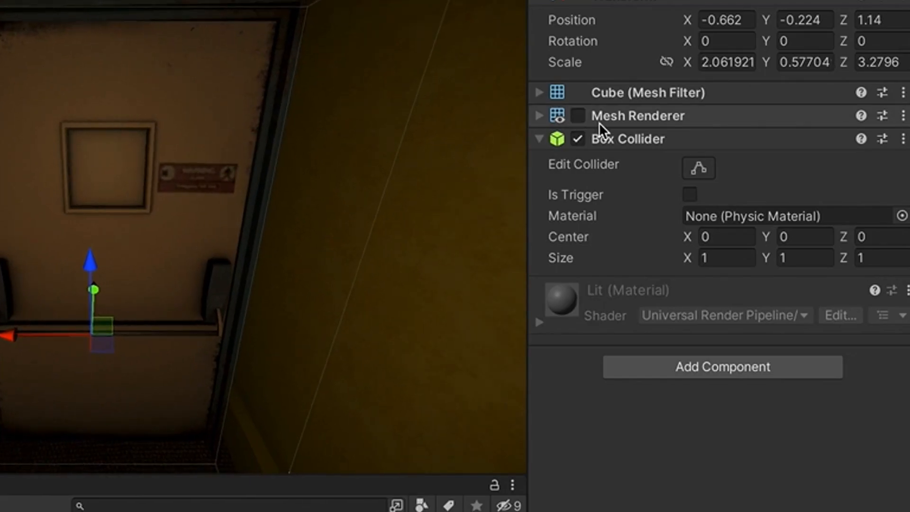
{"action": "left_click", "coordinate": [690, 195]}
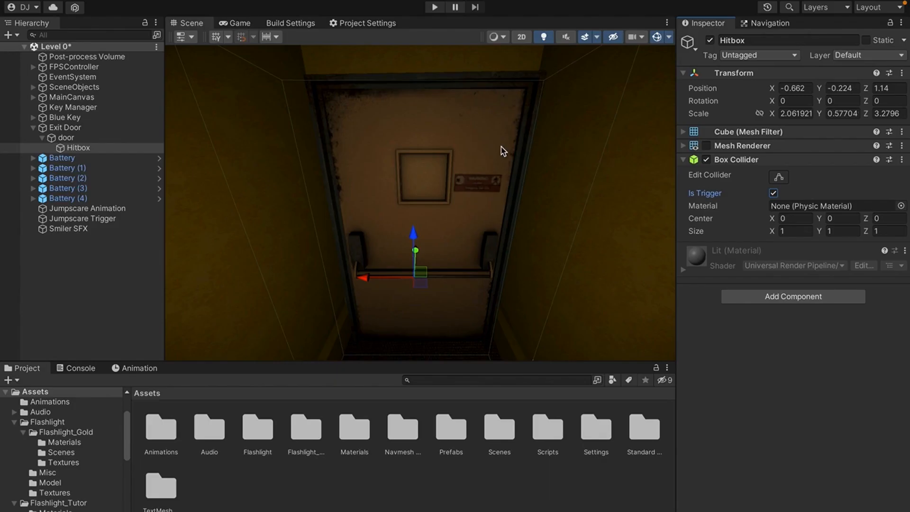
Collapse the Exit Door object in the hierarchy and save the Level 0 scene.
{"action": "right_click_drag", "start_coordinate": [238, 118], "coordinate": [215, 128]}
{"action": "key", "text": "w"}
{"action": "right_click_drag", "start_coordinate": [488, 154], "coordinate": [452, 153]}
{"action": "key", "text": "s"}
{"action": "key", "text": "w"}
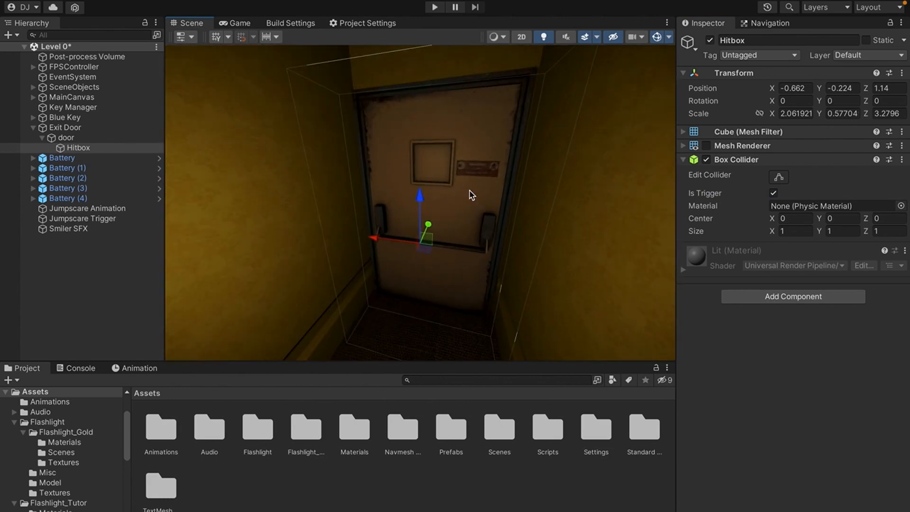
{"action": "left_click", "coordinate": [109, 128]}
{"action": "key", "text": "Left"}
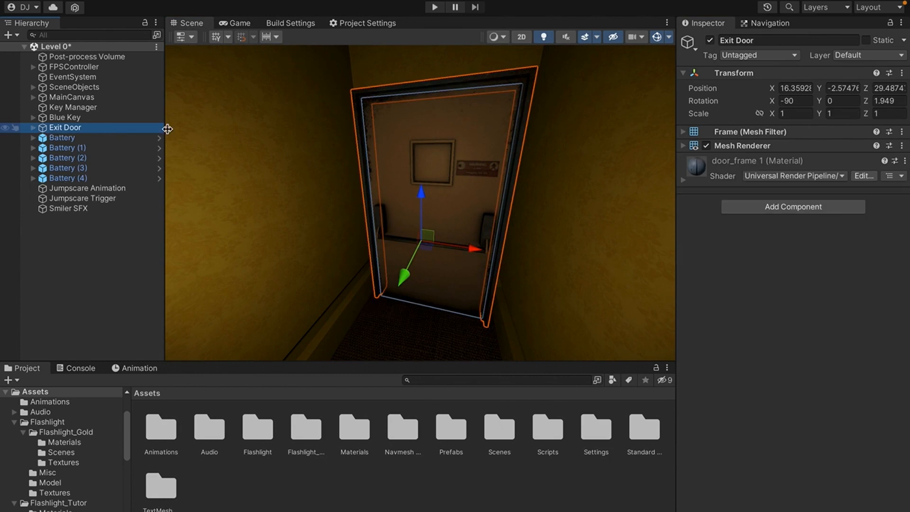
{"action": "key", "text": "ctrl+s"}
{"action": "right_click_drag", "start_coordinate": [350, 220], "coordinate": [299, 169]}
{"action": "key", "text": "w"}
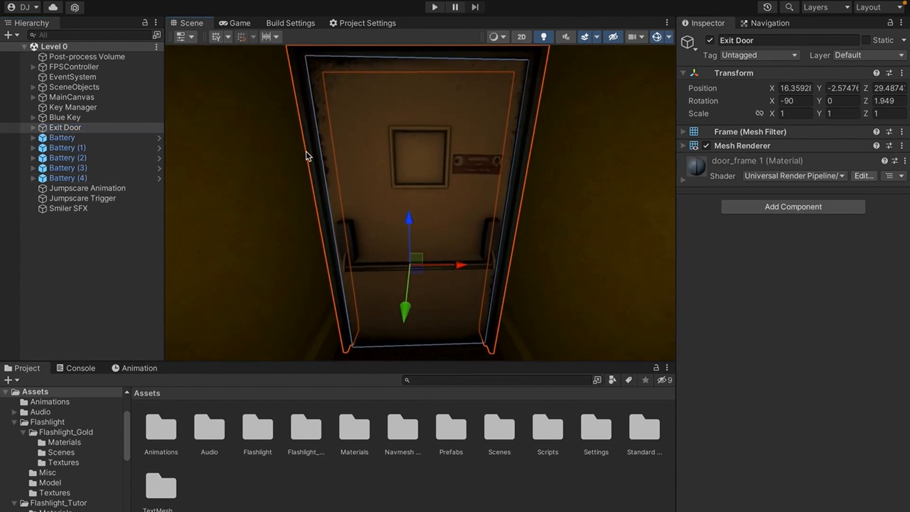
Frame MainCanvas in the 2D scene view and expand it to examine its crosshair child objects.
{"action": "left_click", "coordinate": [124, 96]}
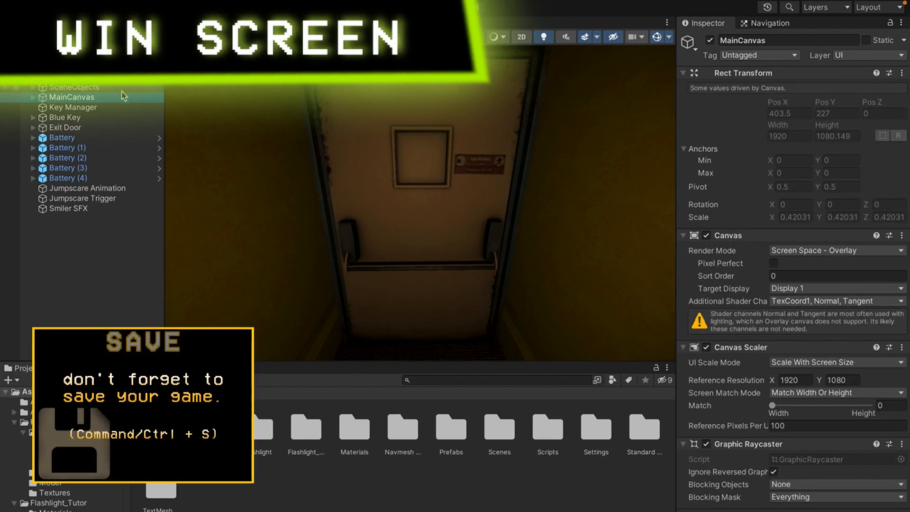
{"action": "key", "text": "f"}
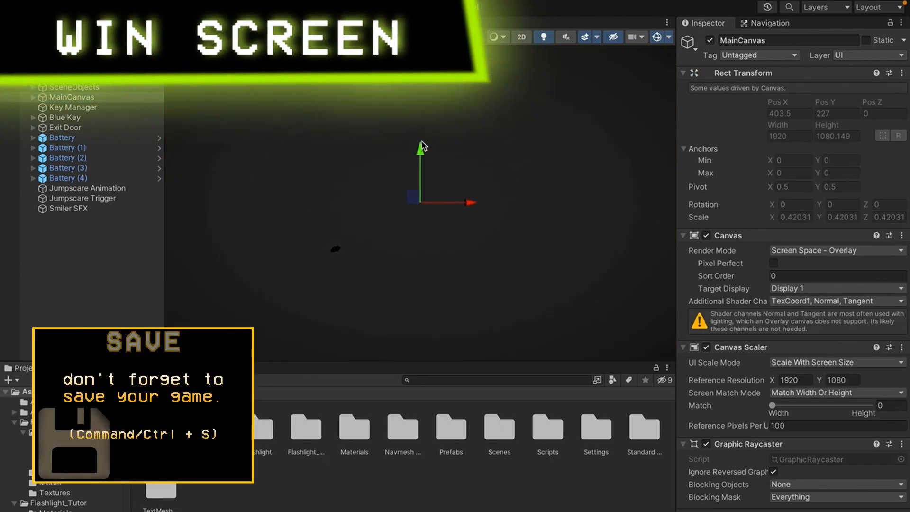
{"action": "key", "text": "2"}
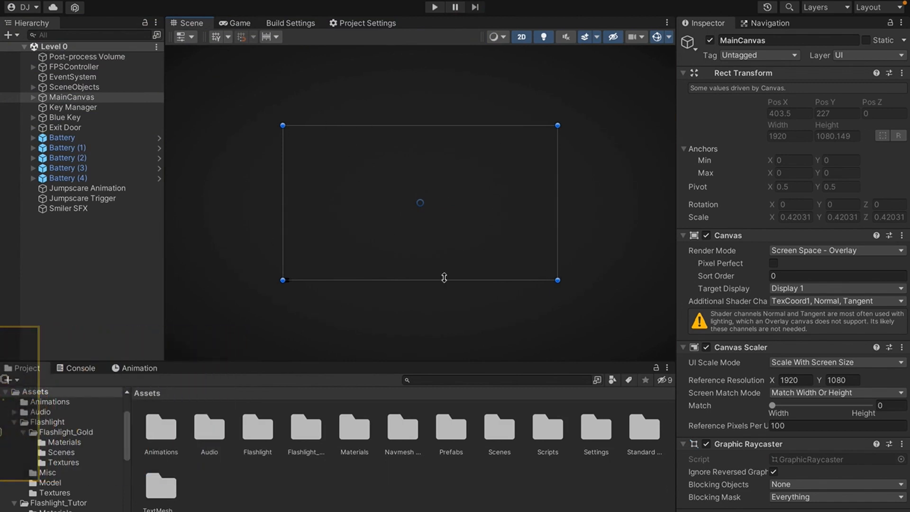
{"action": "left_click", "coordinate": [95, 97]}
{"action": "key", "text": "Right"}
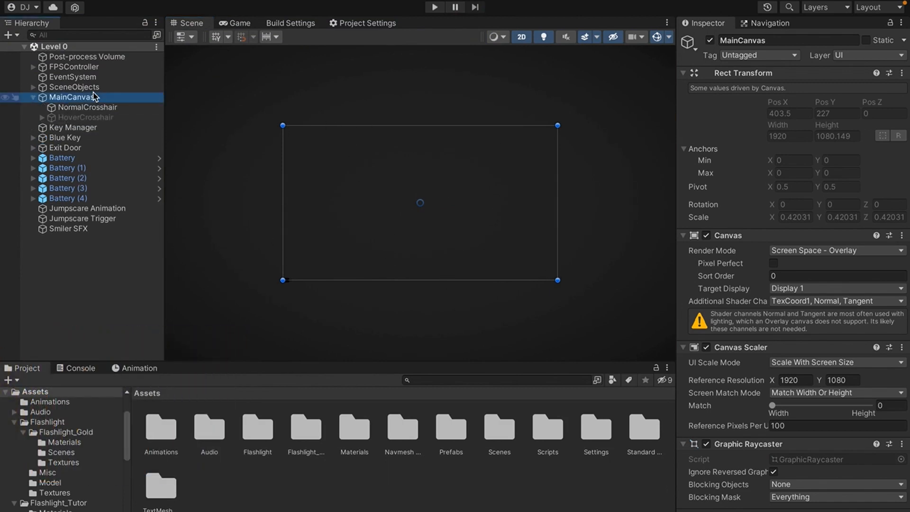
{"action": "key", "text": "Down"}
{"action": "key", "text": "Down"}
{"action": "key", "text": "Up"}
{"action": "key", "text": "Up"}
{"action": "scroll", "coordinate": [449, 246], "scroll_direction": "up", "scroll_amount": 3}
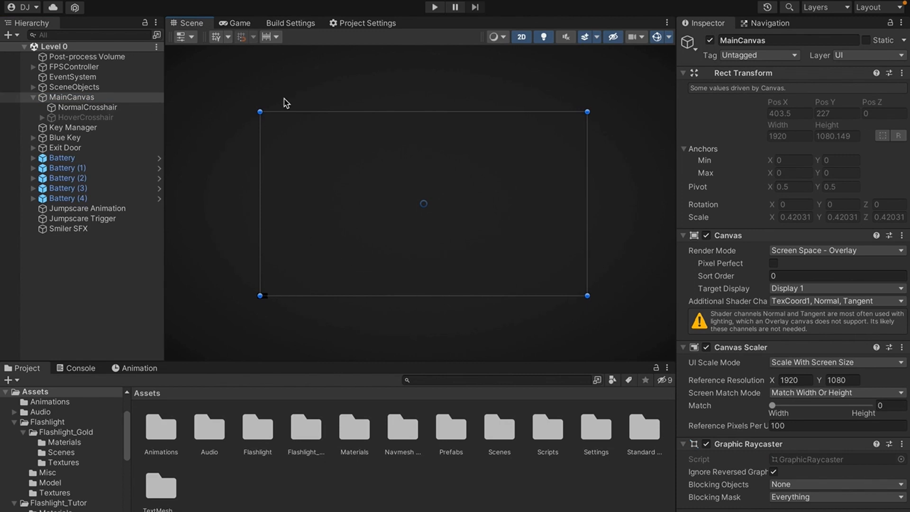
Add a UI Raw Image as a child of MainCanvas.
{"action": "right_click", "coordinate": [78, 97]}
{"action": "mouse_move", "coordinate": [144, 372]}
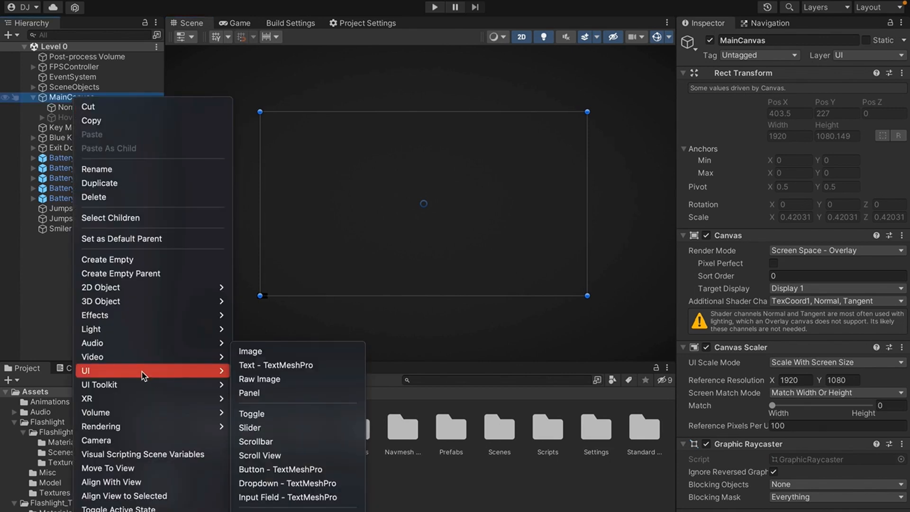
{"action": "left_click", "coordinate": [276, 380]}
Turn on the visibility of the UI layer in the scene view.
{"action": "left_click", "coordinate": [826, 7]}
{"action": "middle_click_drag", "start_coordinate": [612, 180], "coordinate": [611, 179]}
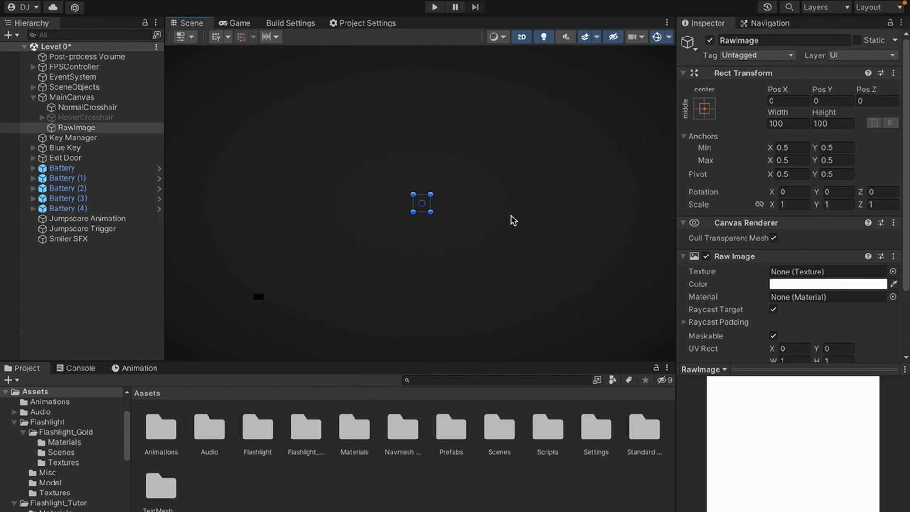
{"action": "left_click", "coordinate": [825, 8]}
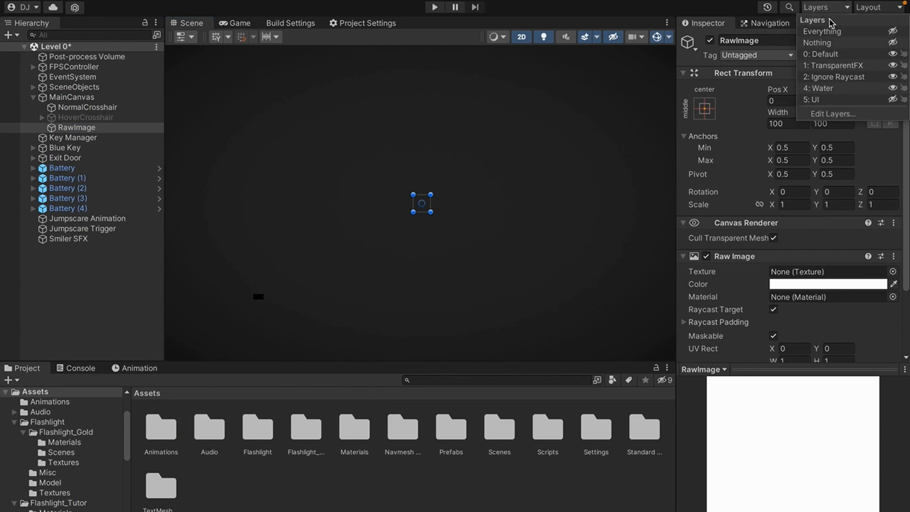
{"action": "left_click", "coordinate": [893, 99]}
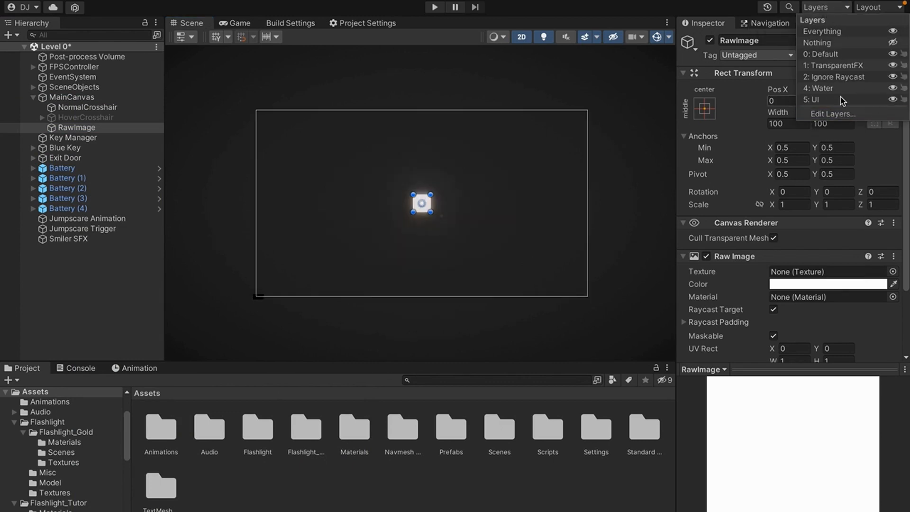
{"action": "left_click", "coordinate": [452, 221]}
{"action": "scroll", "coordinate": [448, 265], "scroll_direction": "up", "scroll_amount": 2}
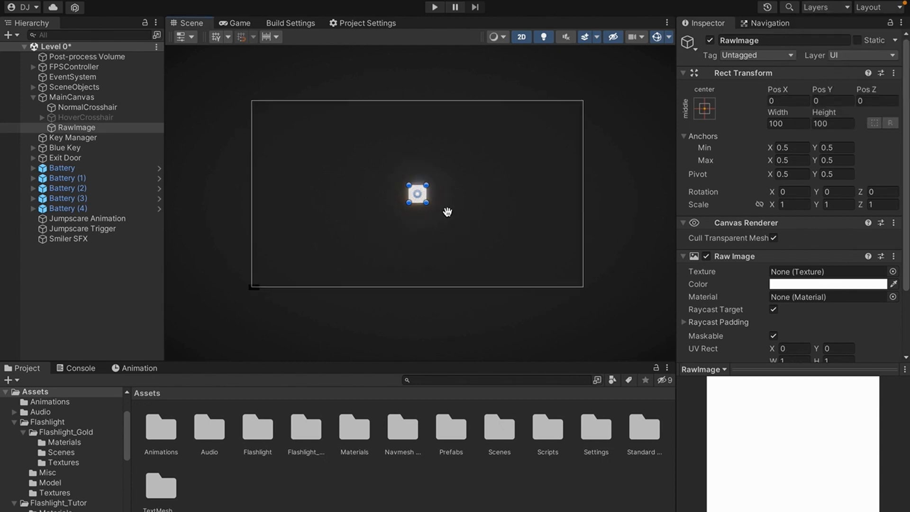
Dock the Game view beside the project's asset browser, keeping it visible together with the canvas in the Scene view.
{"action": "left_click_drag", "start_coordinate": [230, 26], "coordinate": [382, 463]}
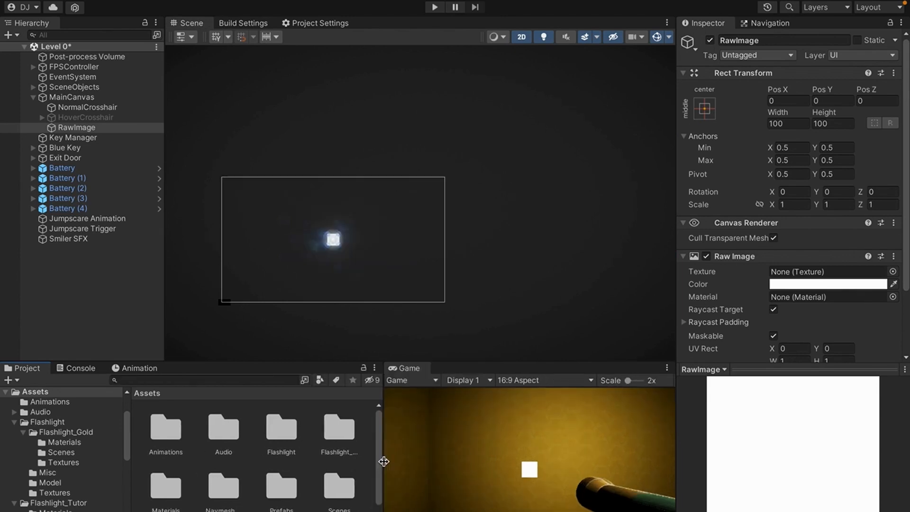
{"action": "middle_click_drag", "start_coordinate": [517, 269], "coordinate": [575, 221]}
{"action": "scroll", "coordinate": [441, 229], "scroll_direction": "up", "scroll_amount": 3}
{"action": "scroll", "coordinate": [446, 214], "scroll_direction": "up", "scroll_amount": 1}
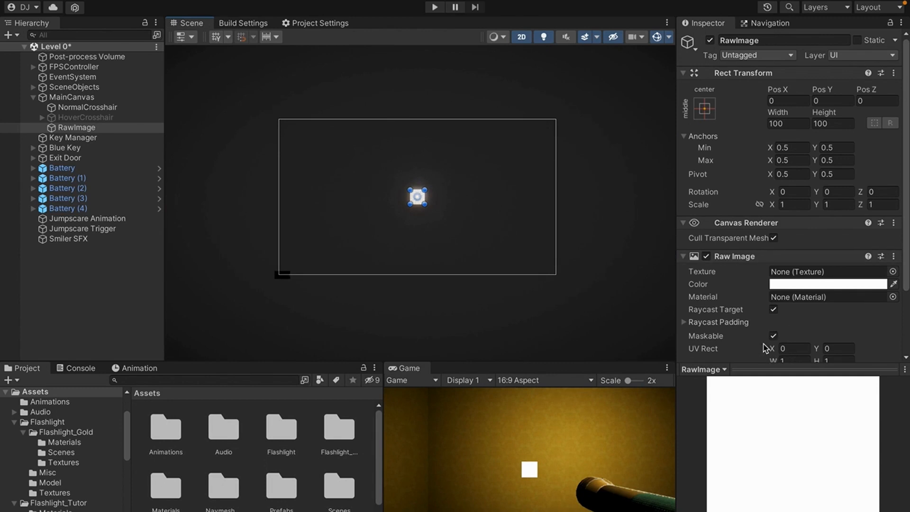
Set the RawImage's color to black and collapse its preview.
{"action": "left_click", "coordinate": [796, 284]}
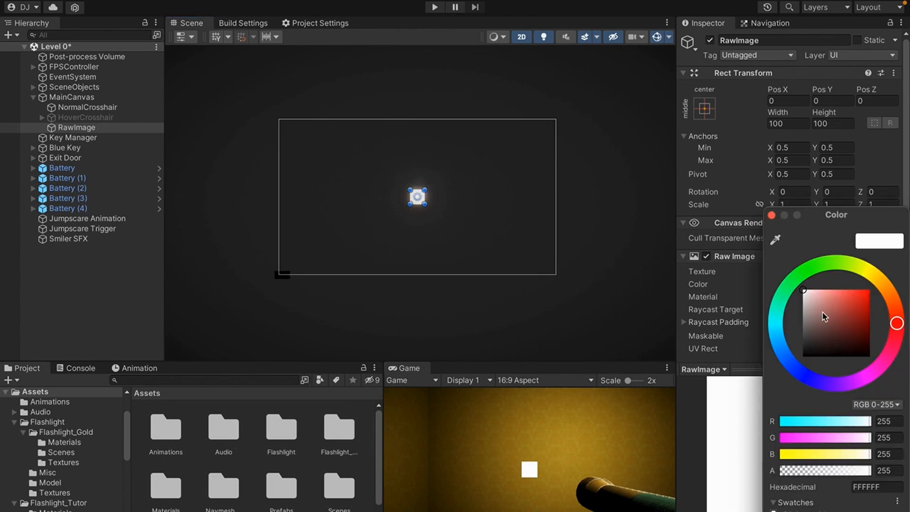
{"action": "left_click_drag", "start_coordinate": [824, 316], "coordinate": [782, 379]}
{"action": "left_click", "coordinate": [734, 347]}
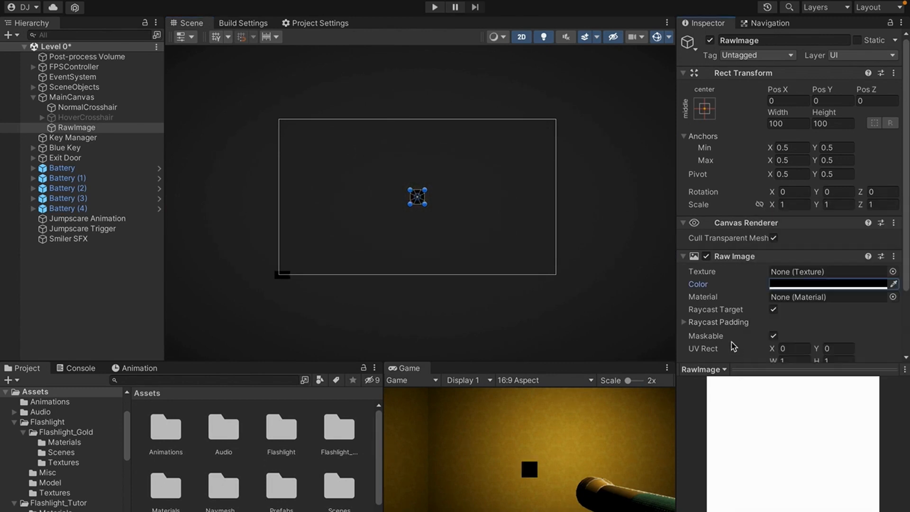
{"action": "left_click", "coordinate": [752, 365]}
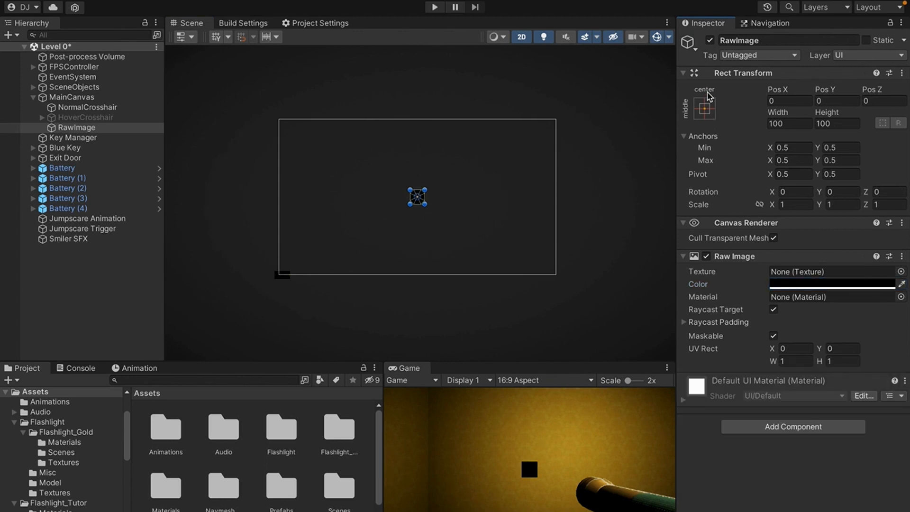
Apply the full stretch anchor preset to the RawImage, also setting pivot and position, so it fills the whole canvas.
{"action": "left_click", "coordinate": [705, 108]}
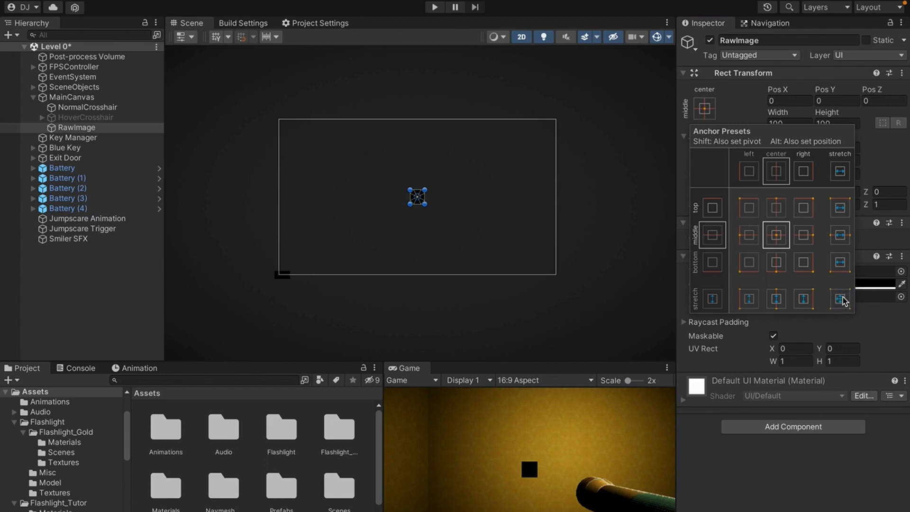
{"action": "key", "text": "shift+alt"}
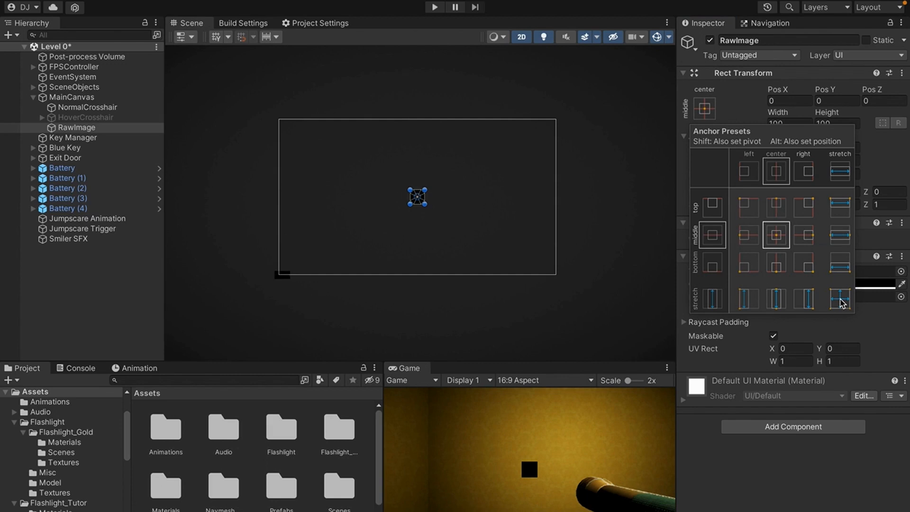
{"action": "left_click", "coordinate": [842, 301], "text": "alt+shift"}
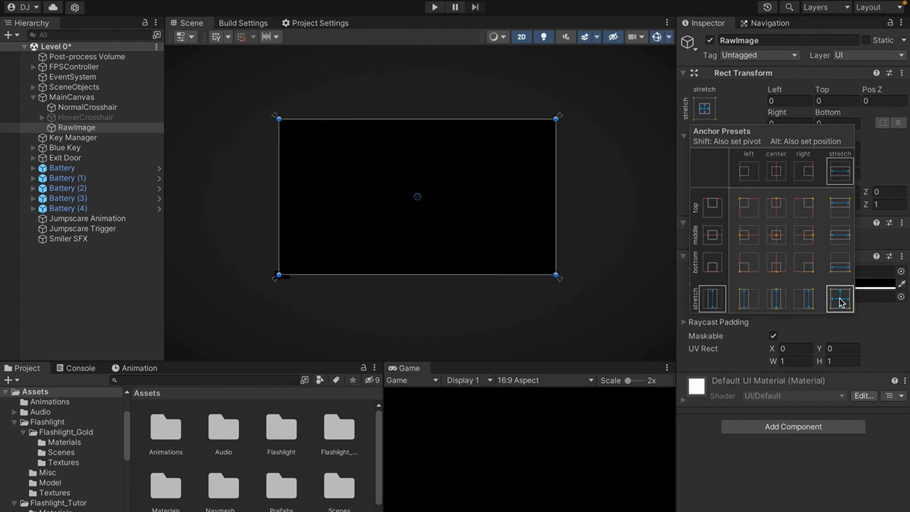
{"action": "left_click", "coordinate": [353, 194]}
Rename the RawImage object as Win UI.
{"action": "scroll", "coordinate": [413, 172], "scroll_direction": "up", "scroll_amount": 1}
{"action": "left_click", "coordinate": [106, 128]}
{"action": "left_click", "coordinate": [105, 128]}
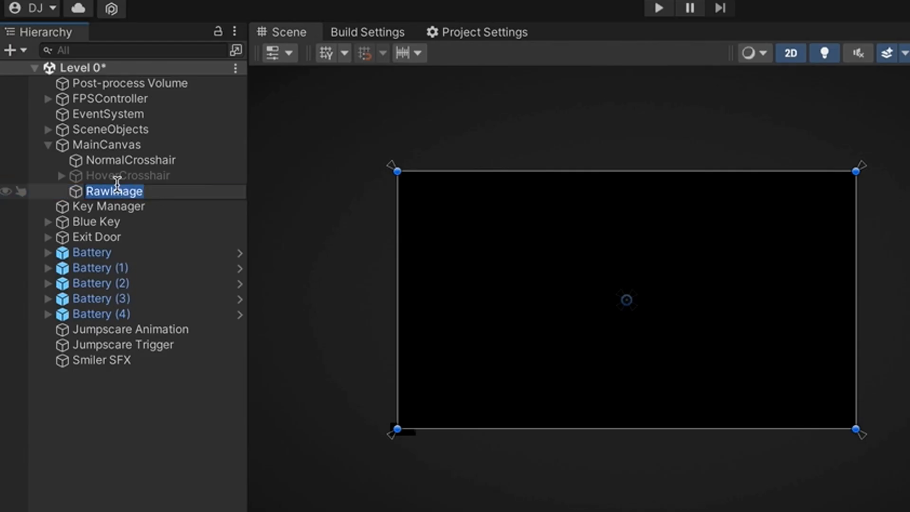
{"action": "type", "text": "Win UI"}
{"action": "key", "text": "Return"}
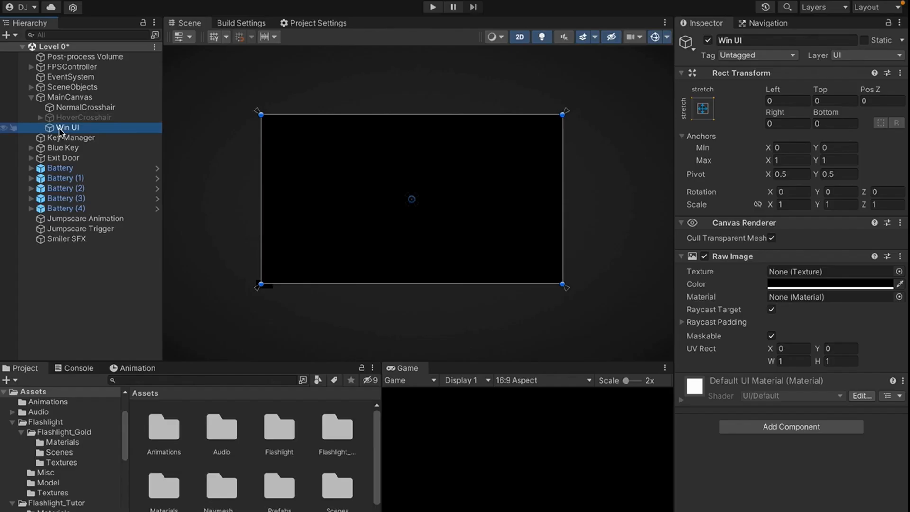
Add a TextMeshPro text object as a child of Win UI.
{"action": "right_click", "coordinate": [59, 131]}
{"action": "mouse_move", "coordinate": [122, 365]}
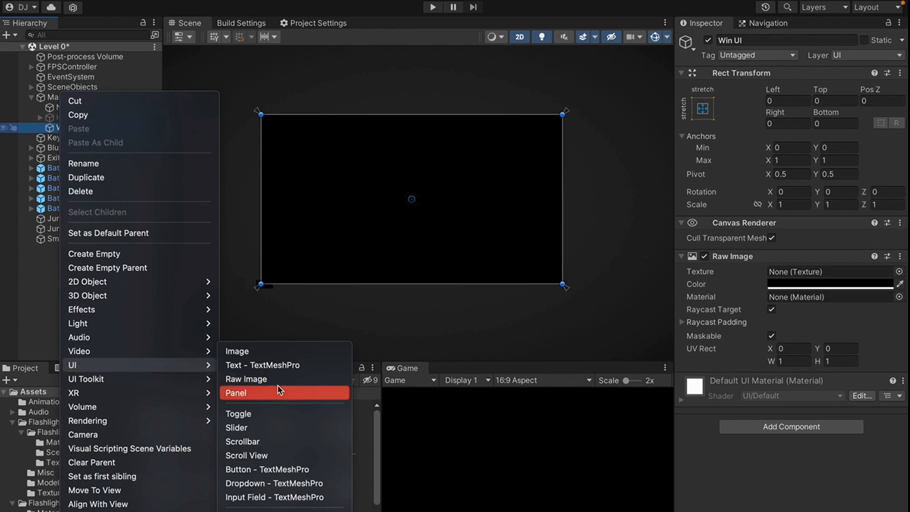
{"action": "left_click", "coordinate": [273, 368]}
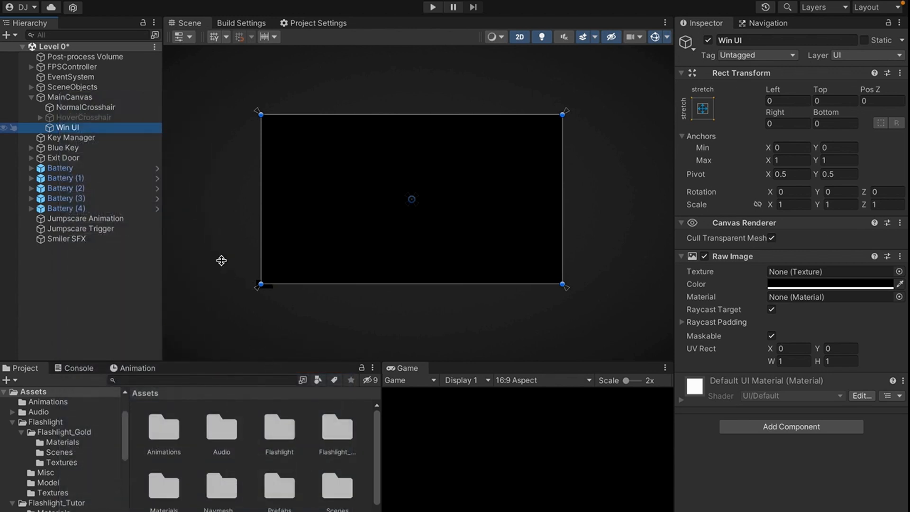
{"action": "scroll", "coordinate": [447, 188], "scroll_direction": "up", "scroll_amount": 5}
{"action": "key", "text": "w"}
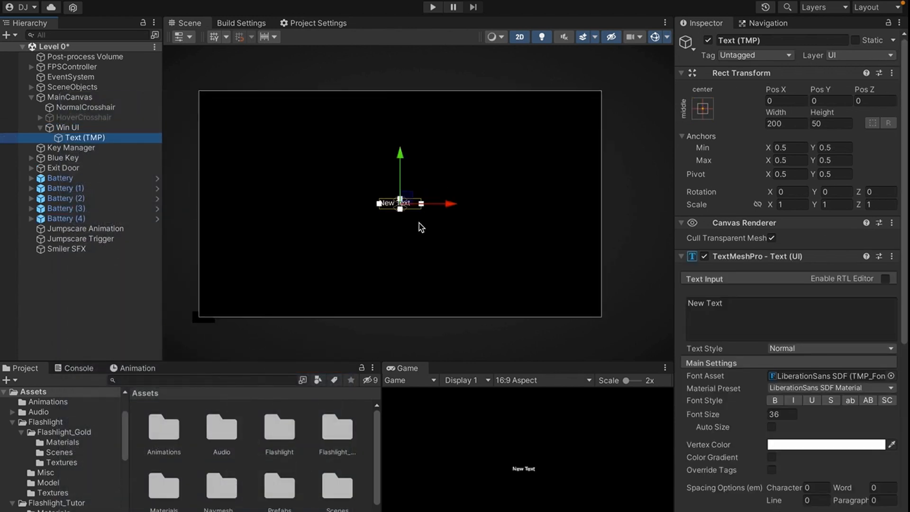
{"action": "scroll", "coordinate": [419, 224], "scroll_direction": "up", "scroll_amount": 7}
{"action": "middle_click_drag", "start_coordinate": [419, 224], "coordinate": [480, 229]}
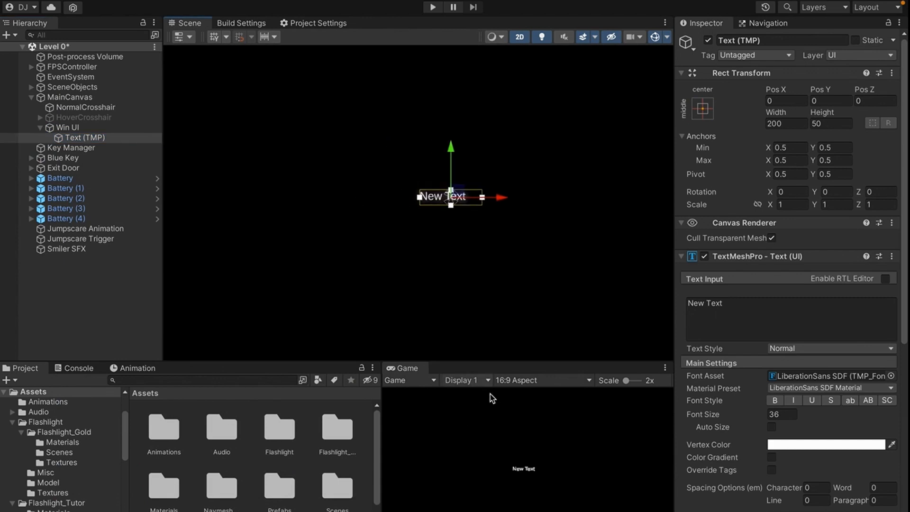
{"action": "scroll", "coordinate": [476, 240], "scroll_direction": "down", "scroll_amount": 5}
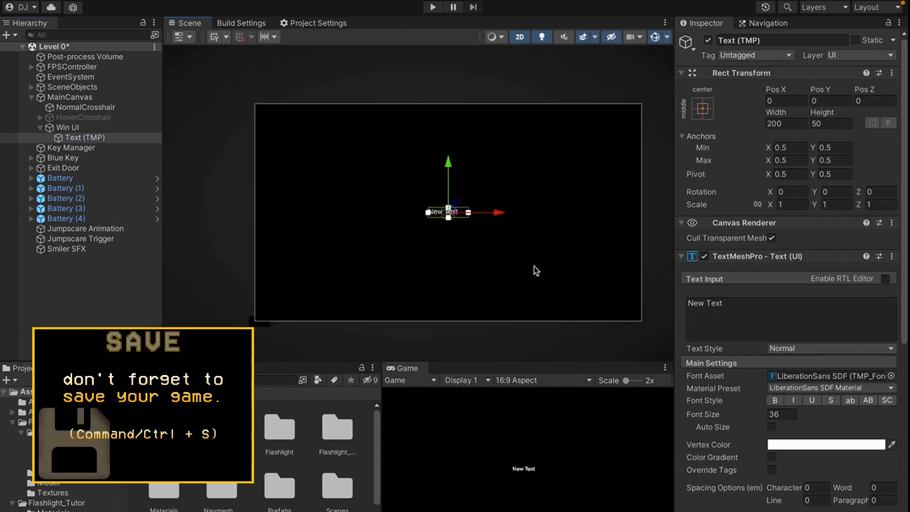
Center the new text horizontally and vertically, and change its content to "Level Completed".
{"action": "scroll", "coordinate": [758, 332], "scroll_direction": "down", "scroll_amount": 4}
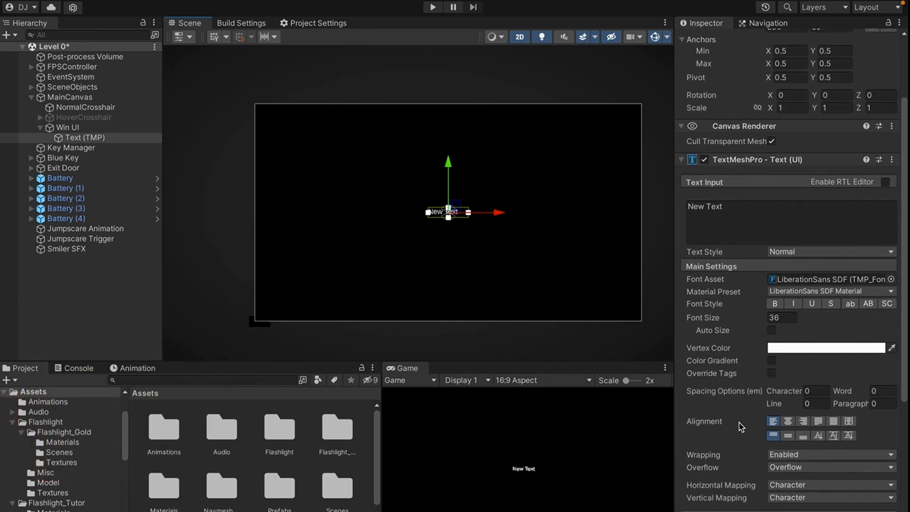
{"action": "left_click", "coordinate": [788, 421]}
{"action": "left_click", "coordinate": [789, 436]}
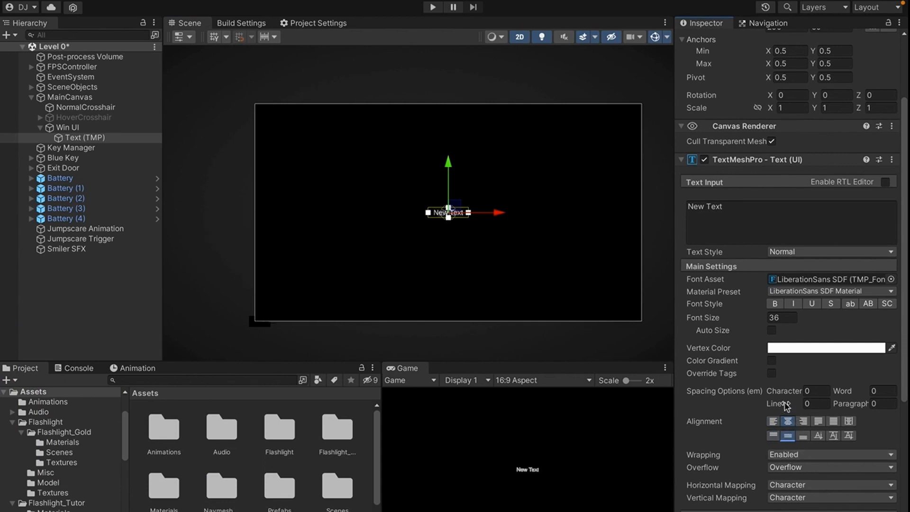
{"action": "left_click", "coordinate": [723, 209]}
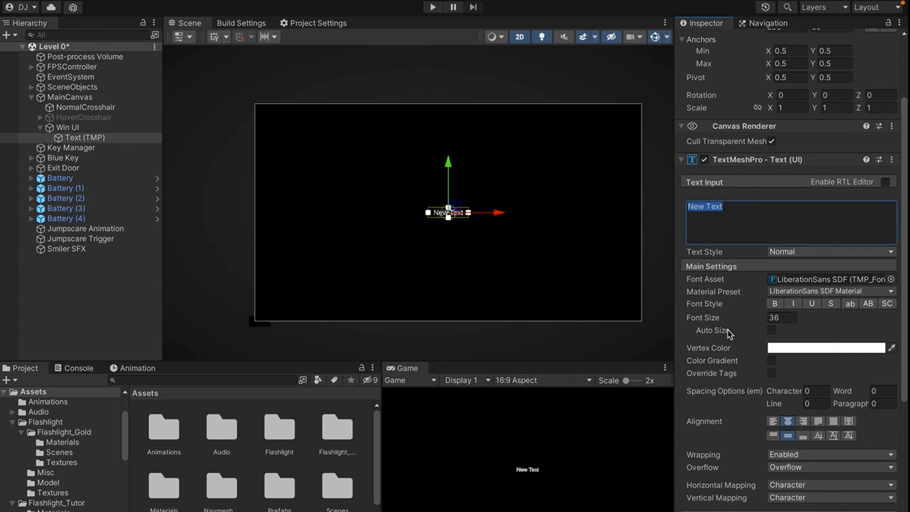
{"action": "type", "text": "Level "}
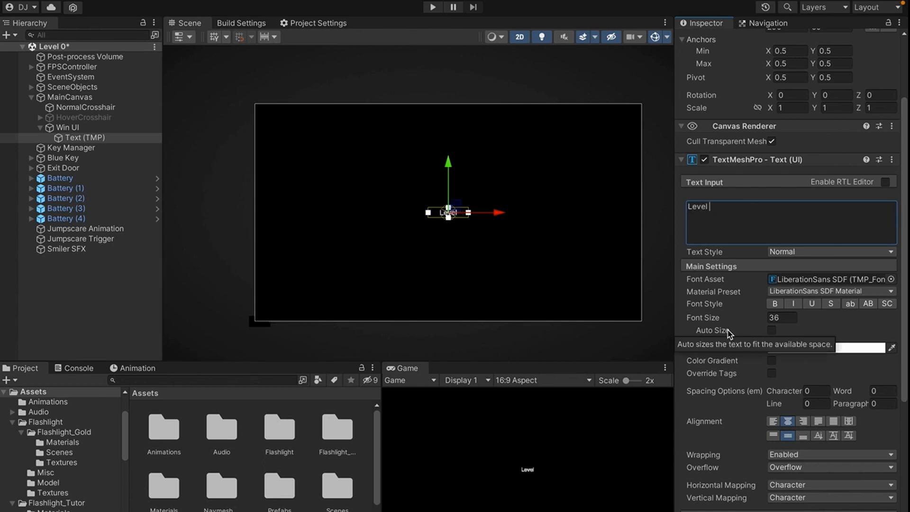
{"action": "type", "text": "Completed"}
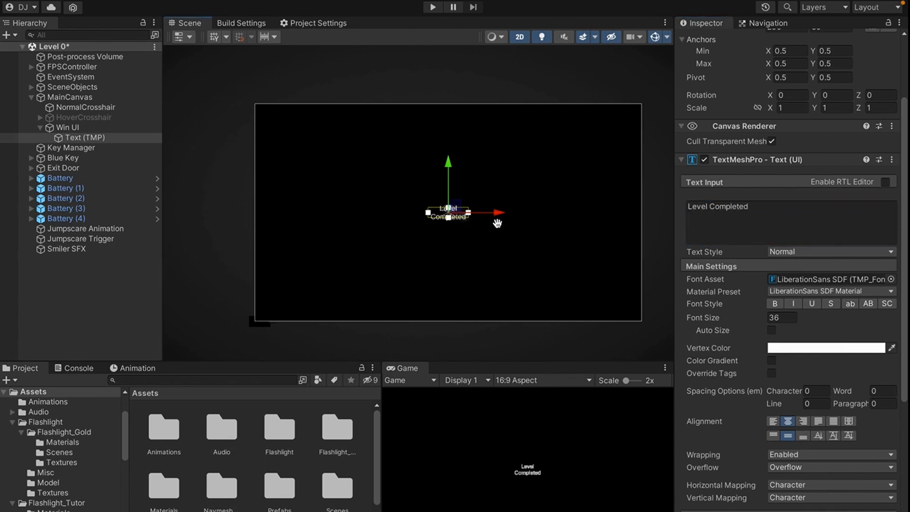
Disable wrapping on the "Level Completed" text so it stays on one line.
{"action": "scroll", "coordinate": [479, 204], "scroll_direction": "up", "scroll_amount": 3}
{"action": "key", "text": "t"}
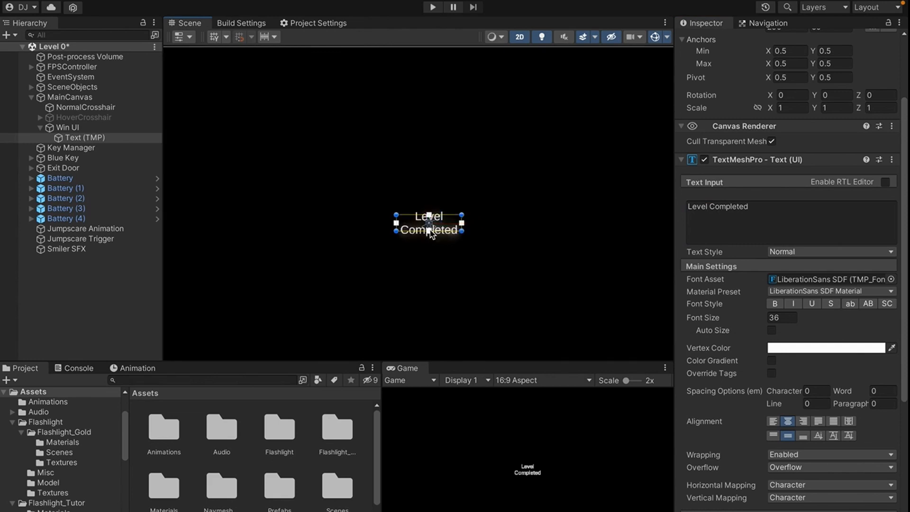
{"action": "scroll", "coordinate": [429, 221], "scroll_direction": "up", "scroll_amount": 1}
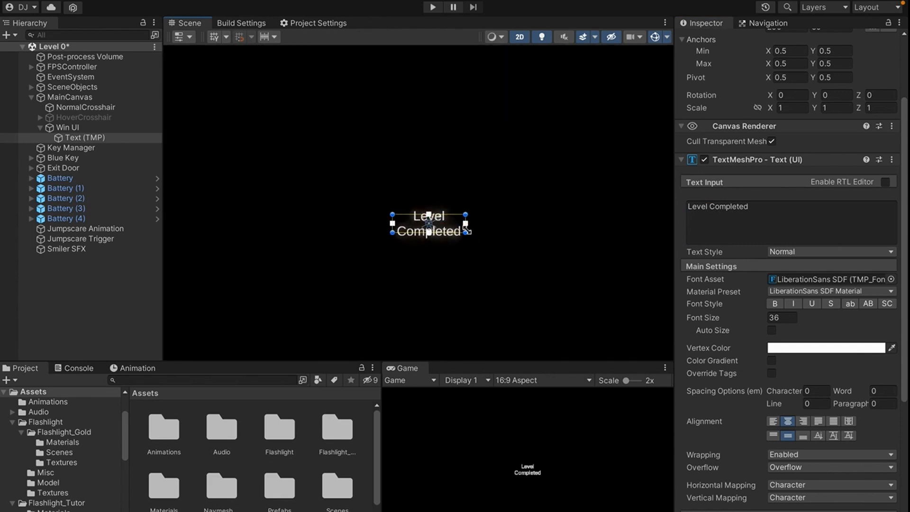
{"action": "key", "text": "e"}
{"action": "key", "text": "q"}
{"action": "left_click", "coordinate": [795, 458]}
{"action": "left_click", "coordinate": [785, 451]}
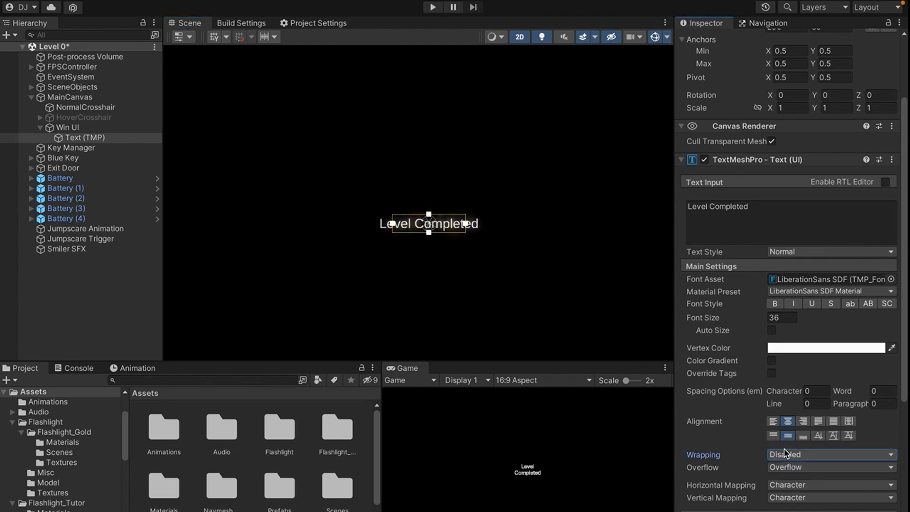
Increase the font size of the "Level Completed" text to about 79.
{"action": "scroll", "coordinate": [473, 263], "scroll_direction": "down", "scroll_amount": 2}
{"action": "scroll", "coordinate": [473, 265], "scroll_direction": "down", "scroll_amount": 3}
{"action": "left_click_drag", "start_coordinate": [473, 264], "coordinate": [464, 223]}
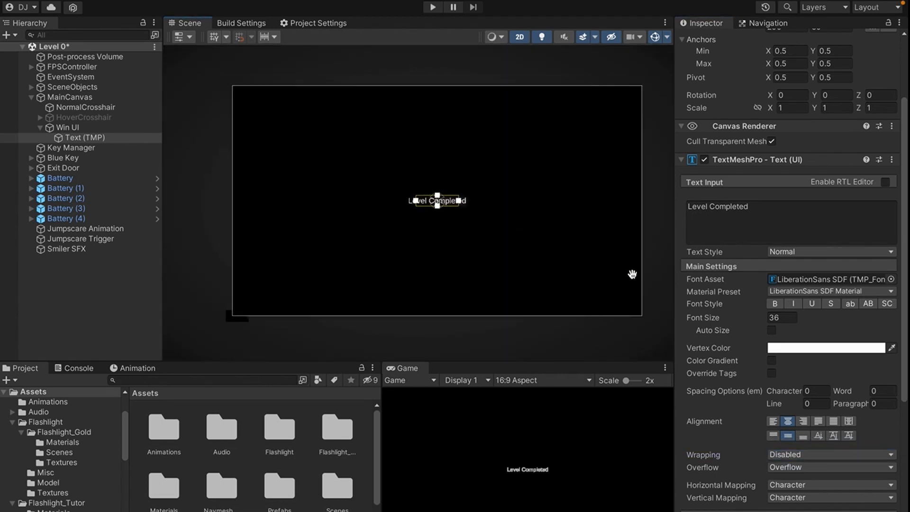
{"action": "left_click", "coordinate": [697, 322]}
{"action": "left_click_drag", "start_coordinate": [697, 321], "coordinate": [818, 421]}
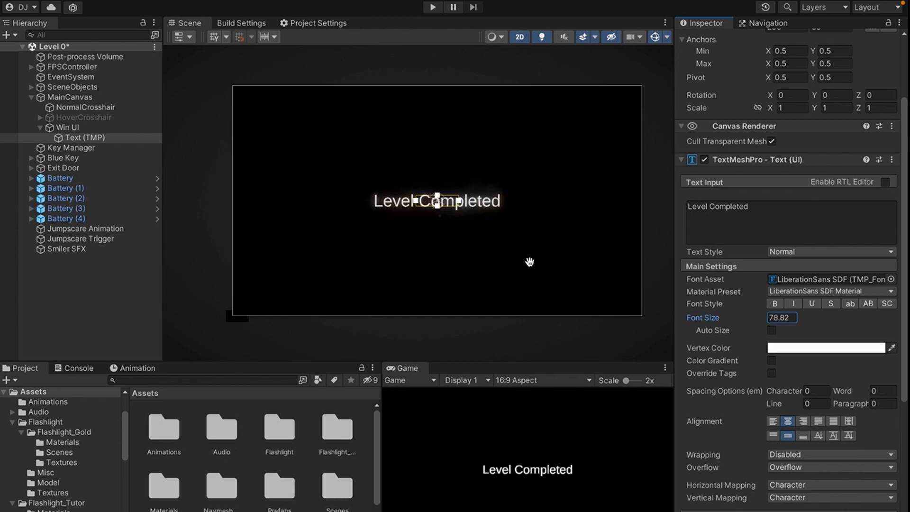
Move the "Level Completed" text straight up to the upper part of the canvas.
{"action": "left_click_drag", "start_coordinate": [530, 263], "coordinate": [545, 276]}
{"action": "left_click_drag", "start_coordinate": [498, 225], "coordinate": [480, 215]}
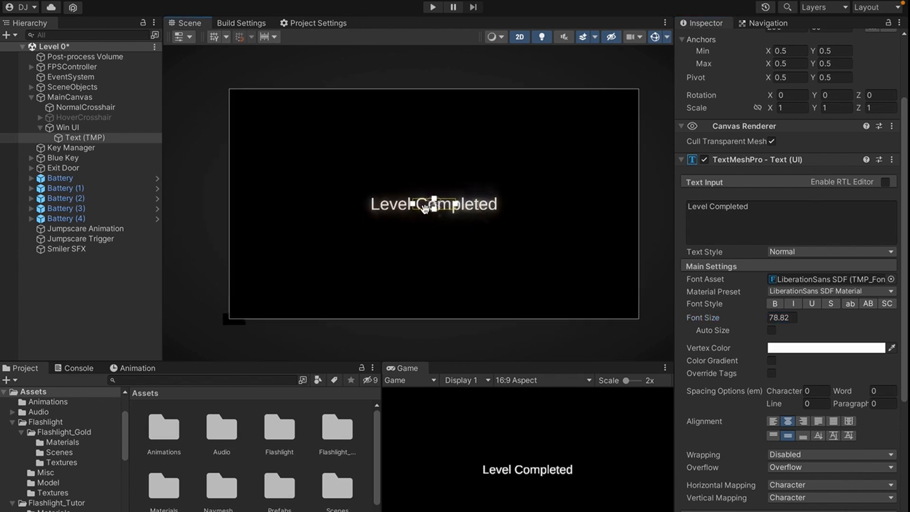
{"action": "key", "text": "w"}
{"action": "left_click_drag", "start_coordinate": [434, 165], "coordinate": [429, 88]}
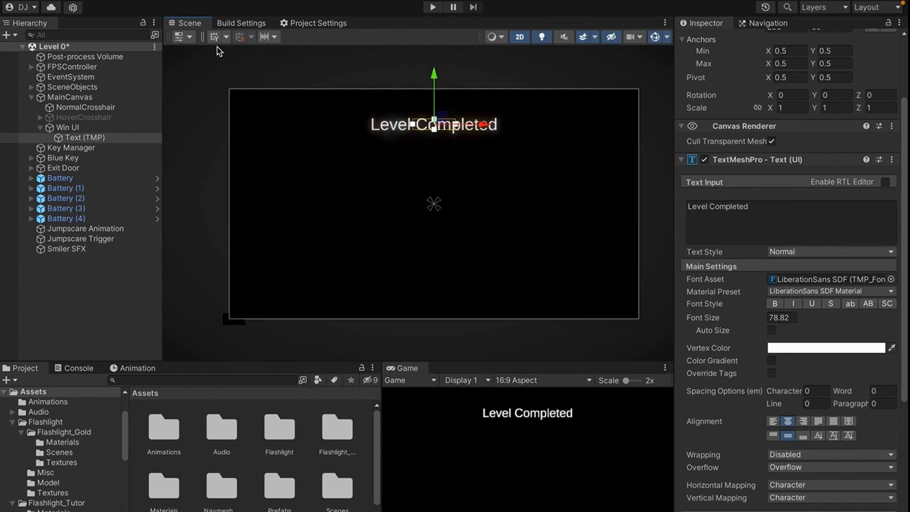
{"action": "left_click", "coordinate": [93, 140]}
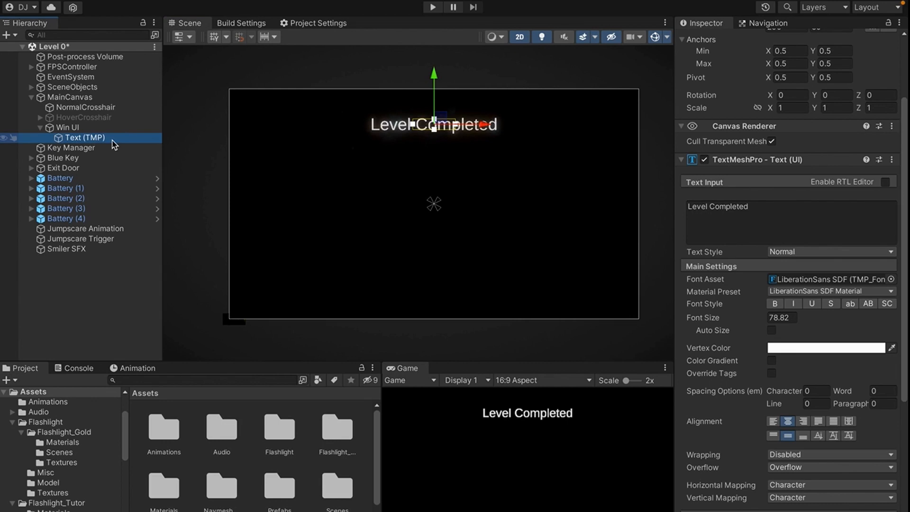
{"action": "key", "text": "ctrl+d"}
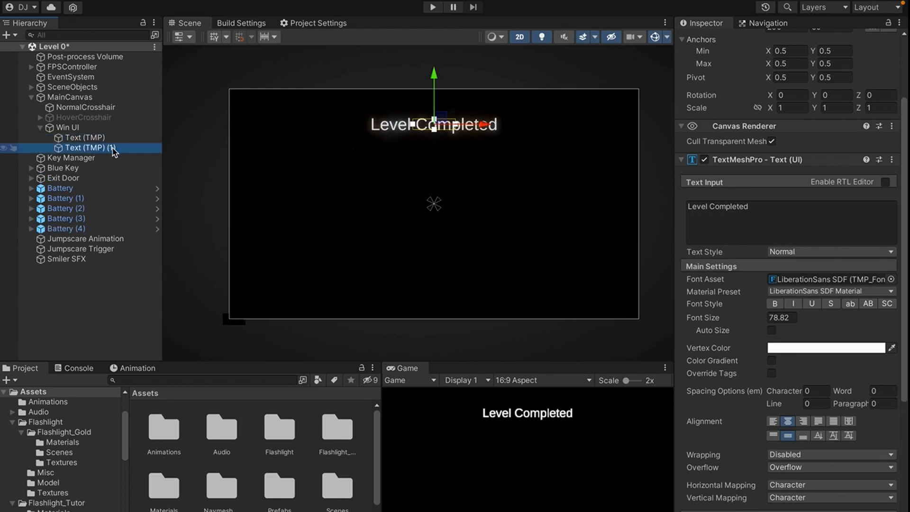
{"action": "key", "text": "ctrl+z"}
Duplicate the "Level Completed" text object and change the copy's content to "Level 0".
{"action": "right_click", "coordinate": [63, 142]}
{"action": "left_click", "coordinate": [83, 191]}
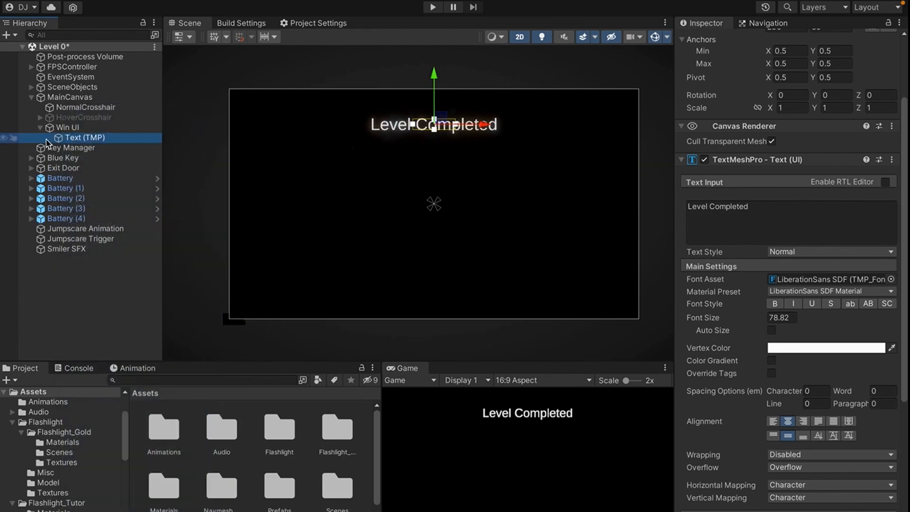
{"action": "left_click", "coordinate": [780, 218]}
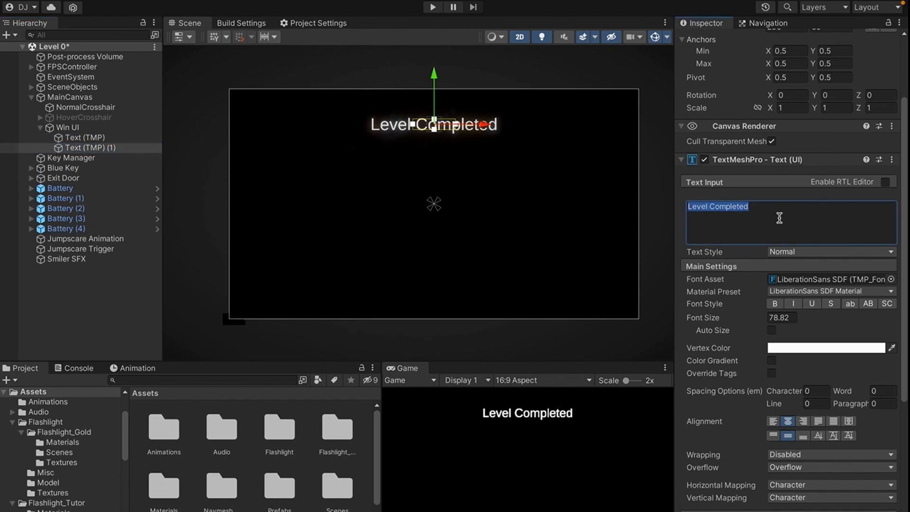
{"action": "type", "text": "Level 0"}
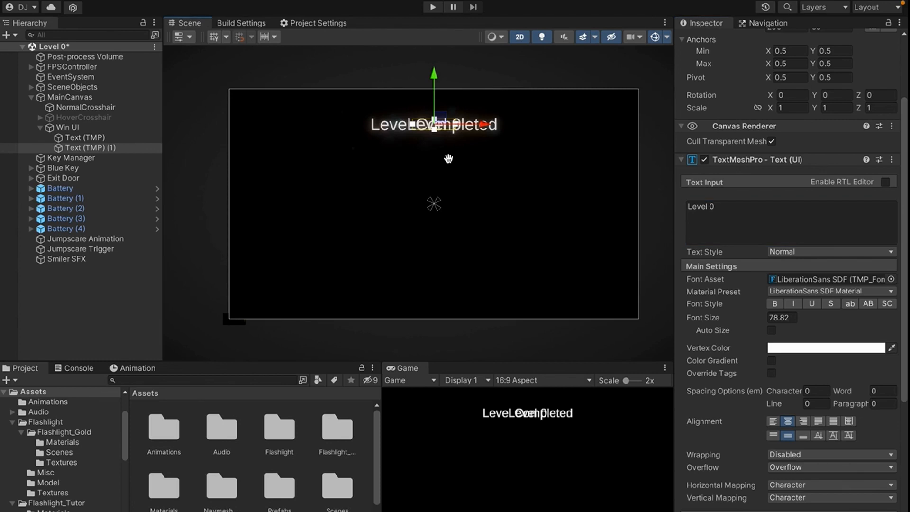
Scale the "Level 0" text uniformly to about 0.6 and place it just below the "Level Completed" heading.
{"action": "scroll", "coordinate": [451, 138], "scroll_direction": "up", "scroll_amount": 1}
{"action": "left_click_drag", "start_coordinate": [433, 75], "coordinate": [433, 92]}
{"action": "key", "text": "r"}
{"action": "left_click_drag", "start_coordinate": [432, 144], "coordinate": [408, 151]}
{"action": "key", "text": "w"}
{"action": "left_click_drag", "start_coordinate": [431, 101], "coordinate": [431, 97]}
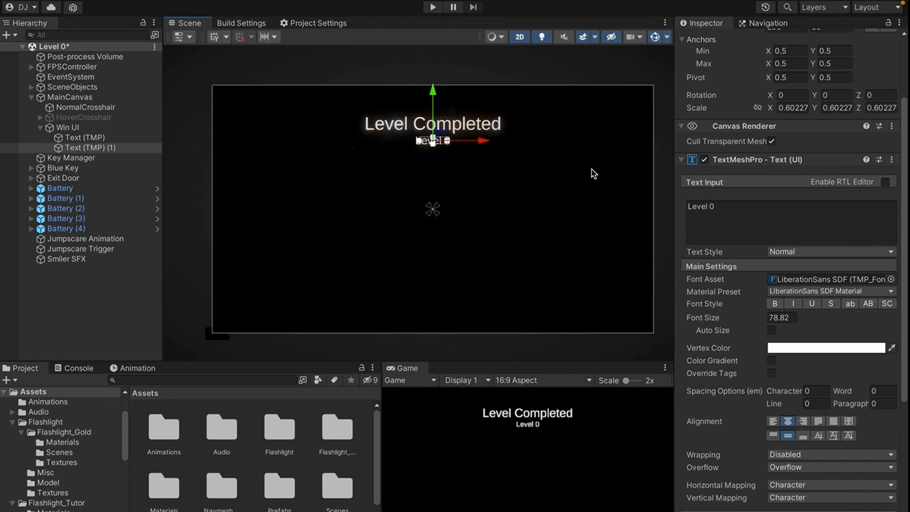
Set the vertex color of the "Level 0" text to dark gray.
{"action": "left_click", "coordinate": [790, 348]}
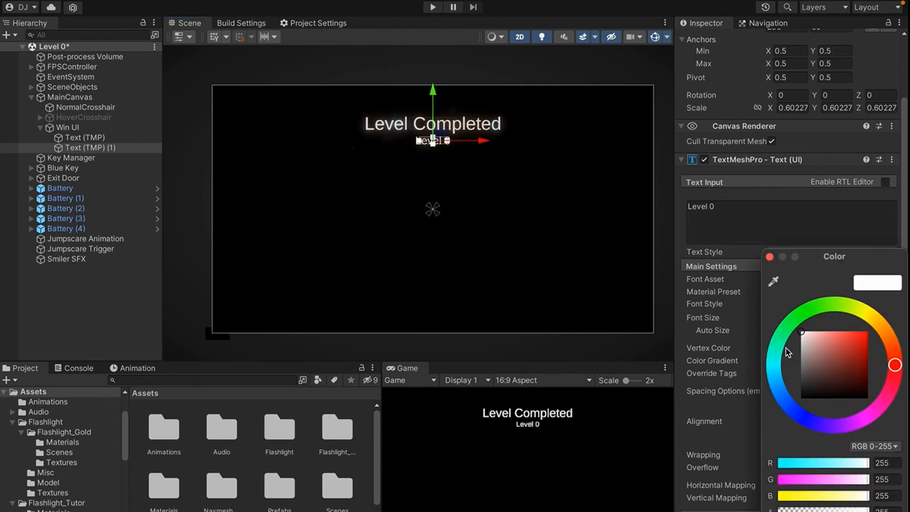
{"action": "left_click_drag", "start_coordinate": [804, 342], "coordinate": [789, 377]}
{"action": "left_click", "coordinate": [596, 442]}
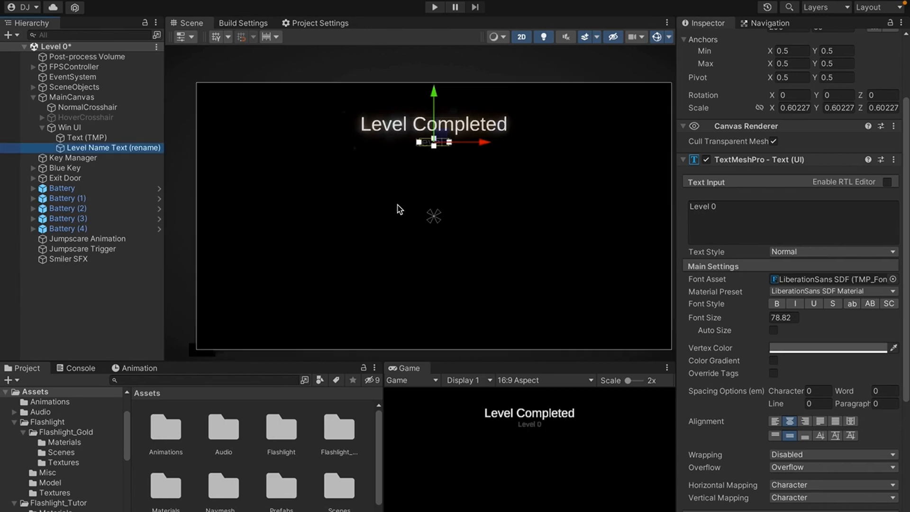
Add a TextMeshPro button as a child of Win UI.
{"action": "middle_click_drag", "start_coordinate": [410, 204], "coordinate": [394, 192]}
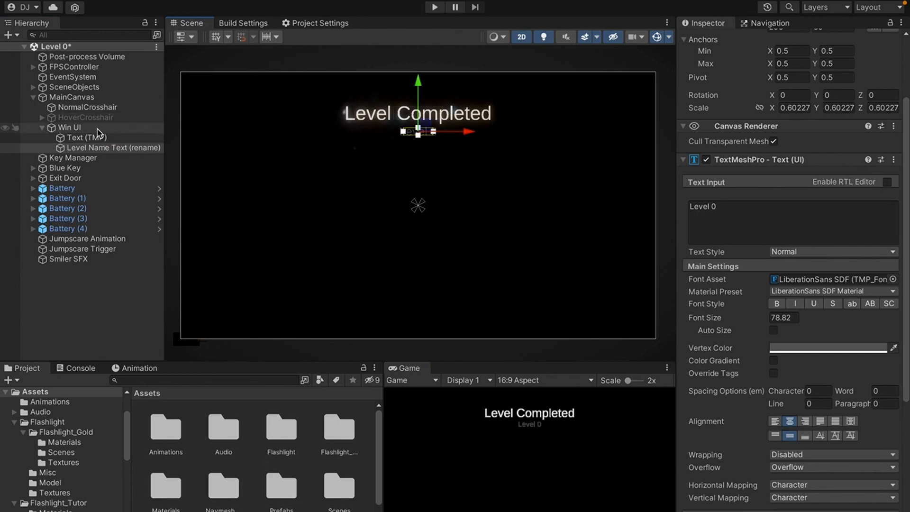
{"action": "left_click", "coordinate": [69, 128]}
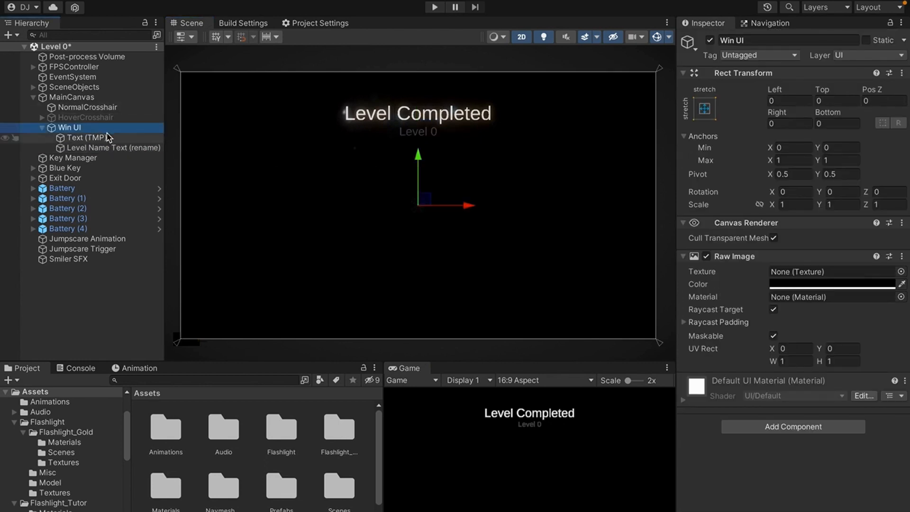
{"action": "right_click", "coordinate": [73, 125]}
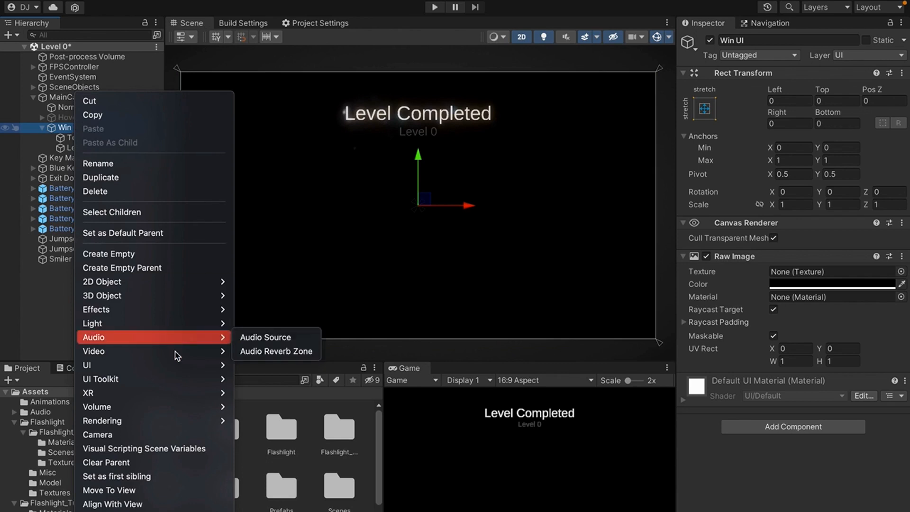
{"action": "mouse_move", "coordinate": [154, 368]}
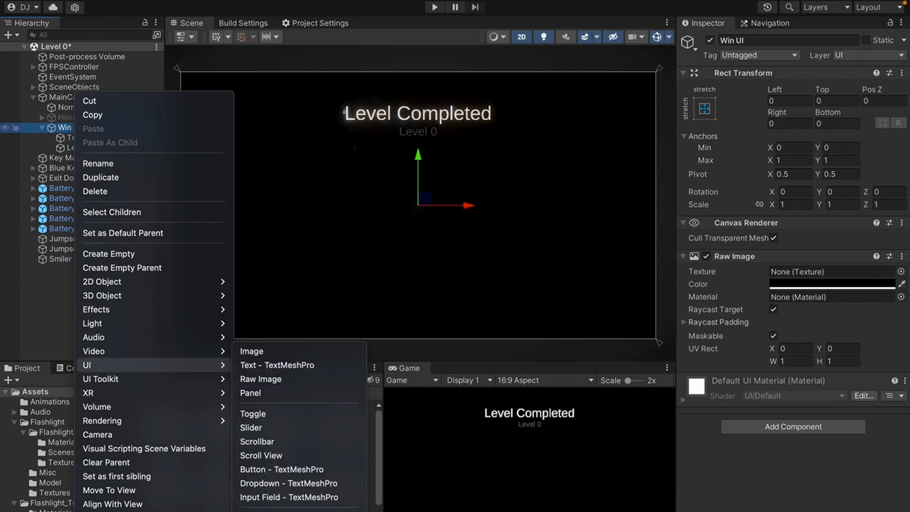
{"action": "left_click", "coordinate": [287, 470]}
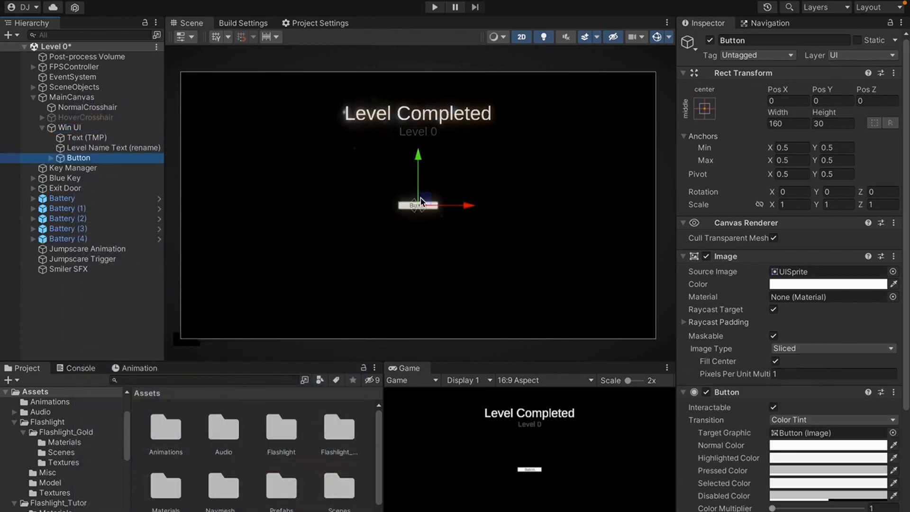
Scale the new button uniformly to about 3.39 and raise it to about Pos Y 13 under the level name.
{"action": "scroll", "coordinate": [423, 215], "scroll_direction": "up", "scroll_amount": 1}
{"action": "key", "text": "r"}
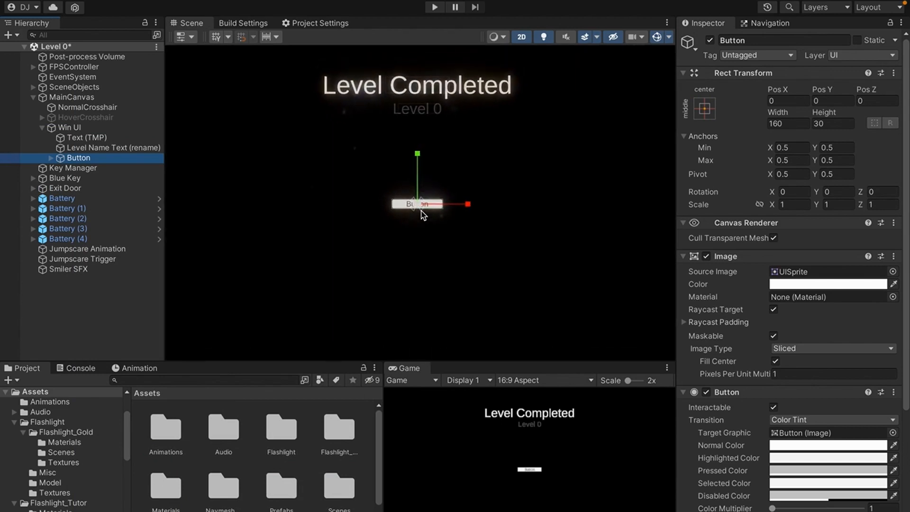
{"action": "left_click_drag", "start_coordinate": [419, 206], "coordinate": [575, 195]}
{"action": "key", "text": "w"}
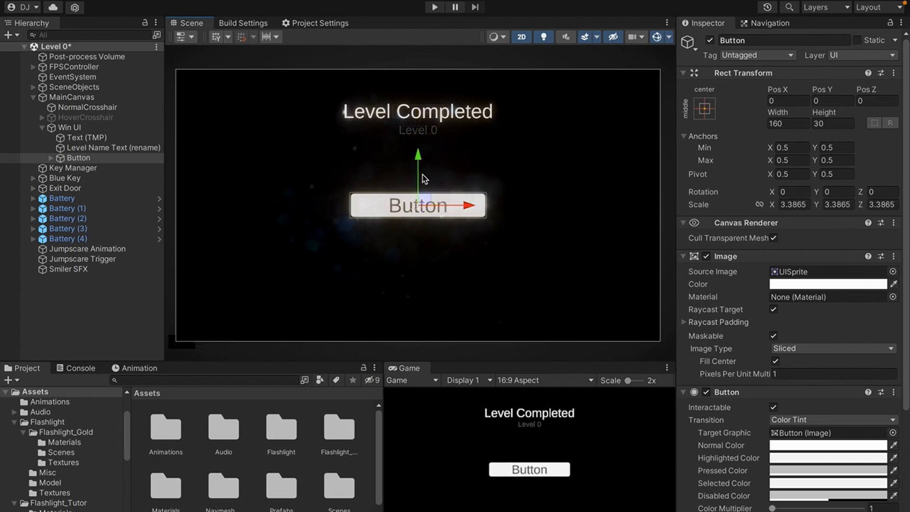
{"action": "left_click_drag", "start_coordinate": [416, 159], "coordinate": [416, 155]}
Clear the button's Image source sprite so it is set to None.
{"action": "left_click", "coordinate": [132, 157]}
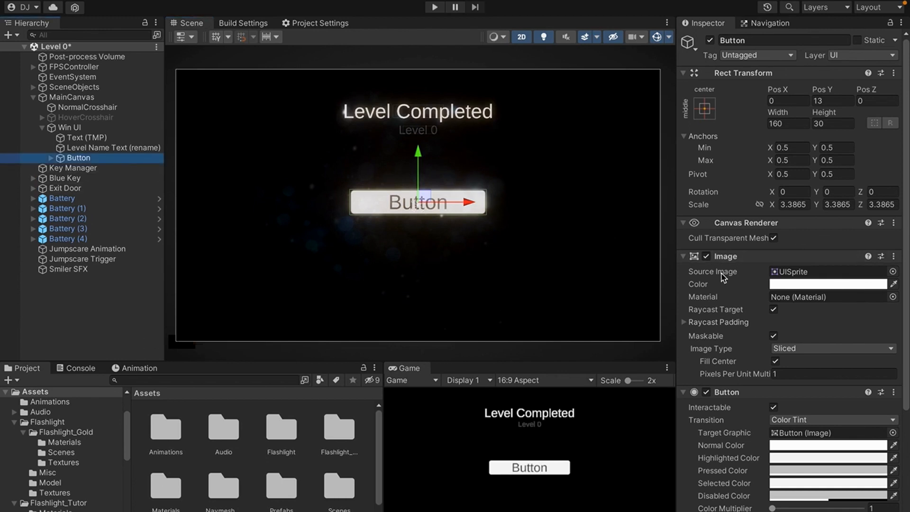
{"action": "left_click", "coordinate": [791, 272]}
{"action": "key", "text": "Delete"}
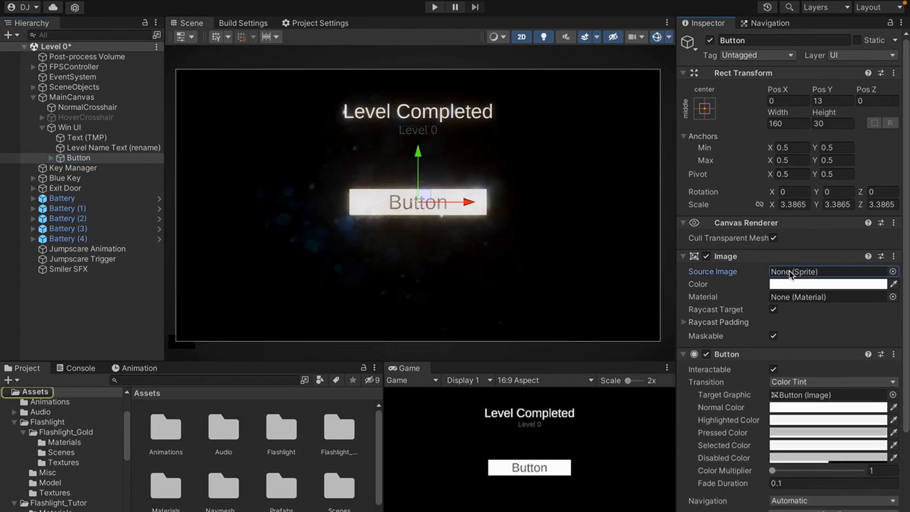
{"action": "scroll", "coordinate": [409, 191], "scroll_direction": "up", "scroll_amount": 1}
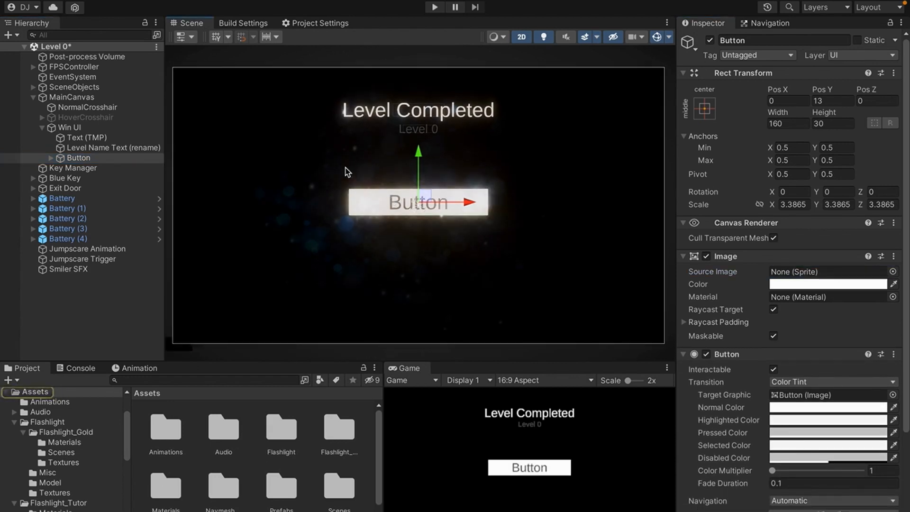
{"action": "key", "text": "r"}
{"action": "scroll", "coordinate": [417, 204], "scroll_direction": "up", "scroll_amount": 1}
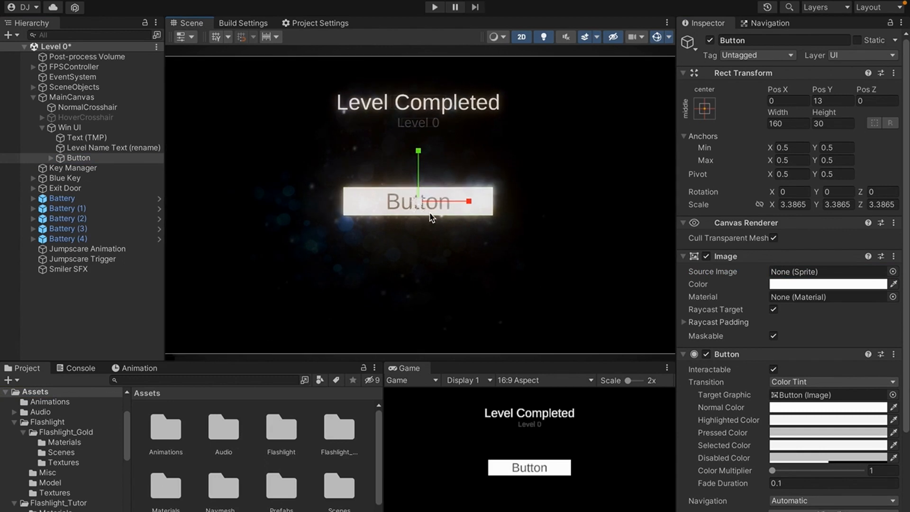
{"action": "key", "text": "w"}
{"action": "scroll", "coordinate": [423, 204], "scroll_direction": "down", "scroll_amount": 2}
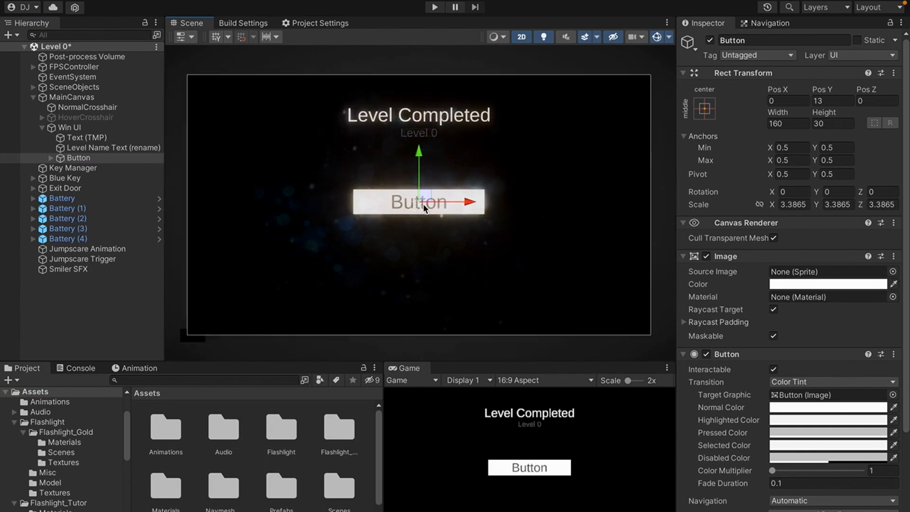
{"action": "key", "text": "r"}
{"action": "scroll", "coordinate": [422, 204], "scroll_direction": "up", "scroll_amount": 1}
{"action": "left_click_drag", "start_coordinate": [417, 202], "coordinate": [424, 201]}
{"action": "key", "text": "ctrl+z"}
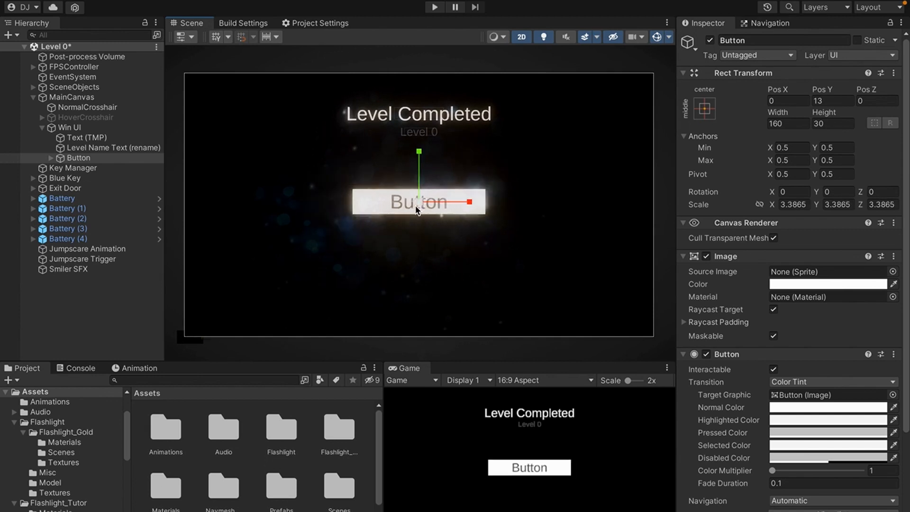
{"action": "key", "text": "ctrl+z"}
{"action": "scroll", "coordinate": [358, 201], "scroll_direction": "up", "scroll_amount": 3}
{"action": "key", "text": "ctrl+z"}
{"action": "key", "text": "super+z"}
{"action": "key", "text": "super+shift+z"}
{"action": "key", "text": "super+z"}
{"action": "key", "text": "super+shift+z"}
{"action": "key", "text": "super+shift+z"}
{"action": "key", "text": "super+z"}
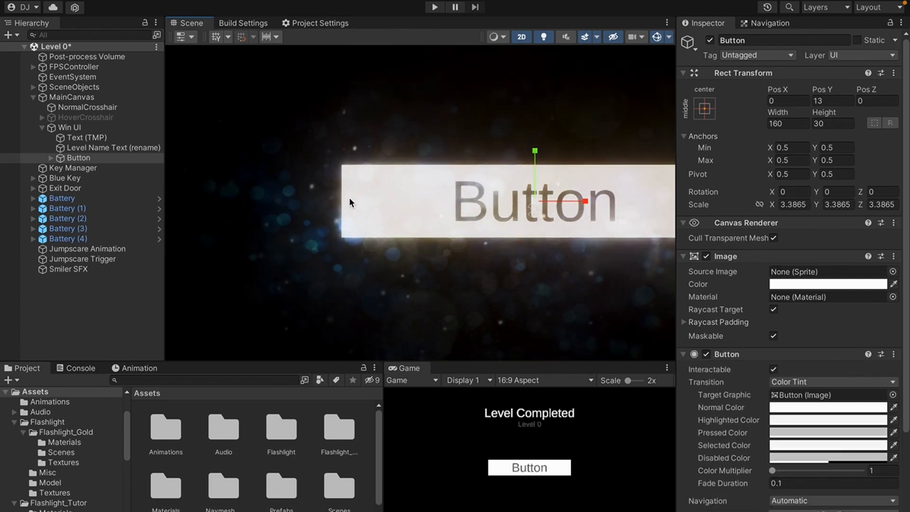
Enlarge the button slightly with a uniform scale of about 3.63.
{"action": "scroll", "coordinate": [349, 198], "scroll_direction": "down", "scroll_amount": 3}
{"action": "scroll", "coordinate": [349, 197], "scroll_direction": "down", "scroll_amount": 2}
{"action": "scroll", "coordinate": [386, 155], "scroll_direction": "down", "scroll_amount": 3}
{"action": "scroll", "coordinate": [432, 172], "scroll_direction": "up", "scroll_amount": 1}
{"action": "middle_click_drag", "start_coordinate": [433, 175], "coordinate": [446, 181]}
{"action": "key", "text": "w"}
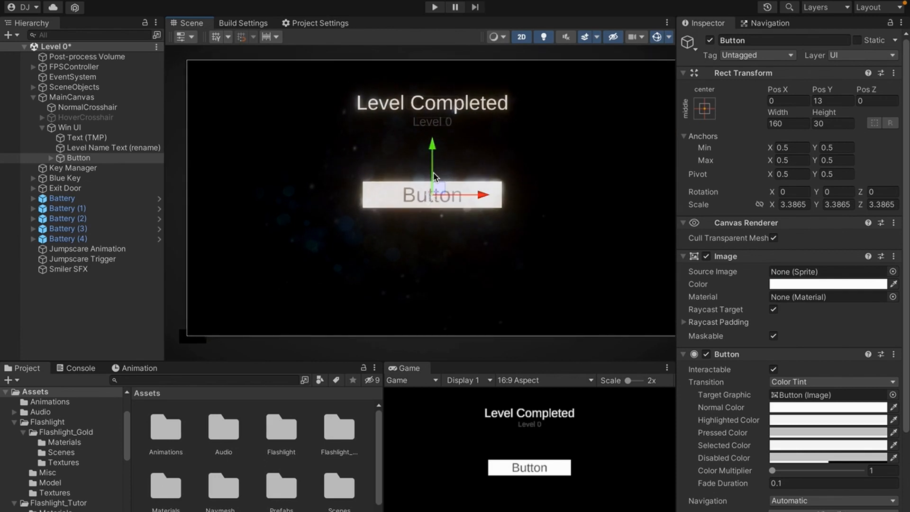
{"action": "key", "text": "r"}
{"action": "left_click_drag", "start_coordinate": [431, 193], "coordinate": [436, 193]}
{"action": "key", "text": "w"}
Change the text of the button's child label to "Next Level".
{"action": "left_click", "coordinate": [51, 158]}
{"action": "left_click", "coordinate": [95, 168]}
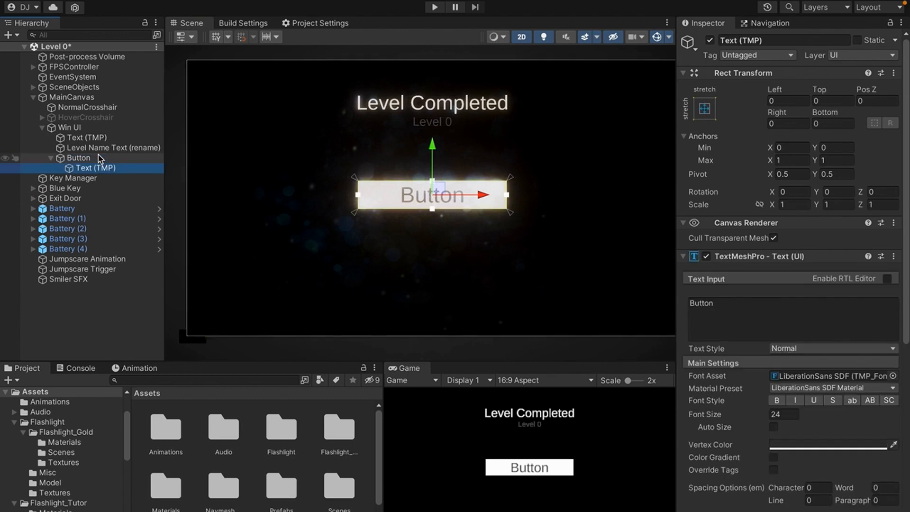
{"action": "left_click", "coordinate": [732, 303]}
{"action": "type", "text": "Nex"}
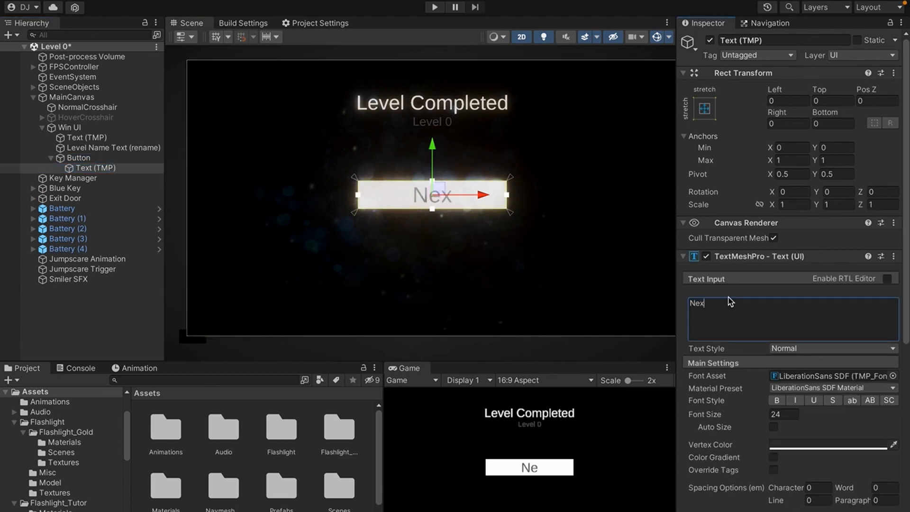
{"action": "type", "text": "t Level"}
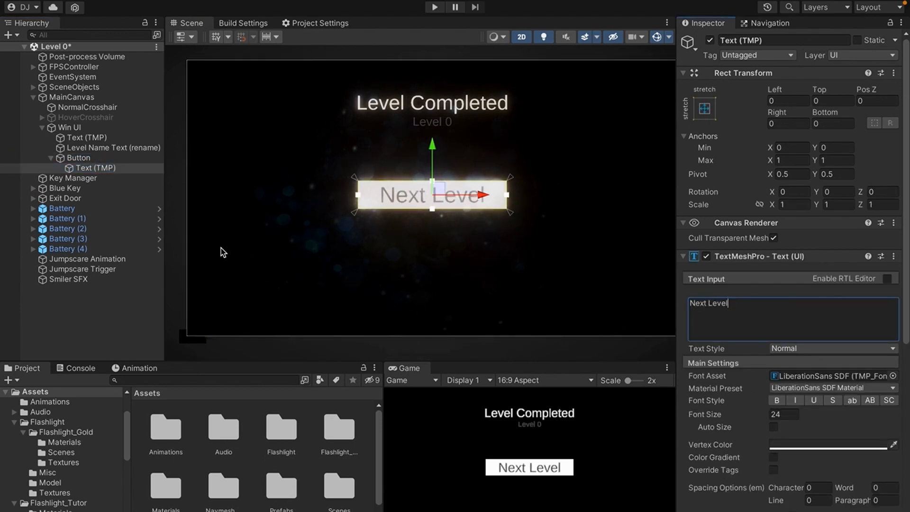
Rename the button object as "Next Level Button".
{"action": "left_click", "coordinate": [79, 158]}
{"action": "type", "text": "N"}
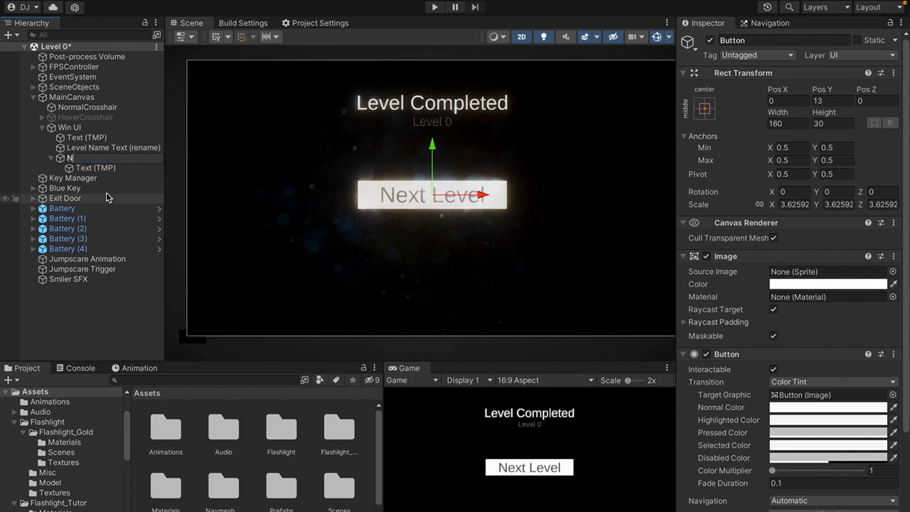
{"action": "type", "text": "ext Level Button"}
{"action": "key", "text": "Return"}
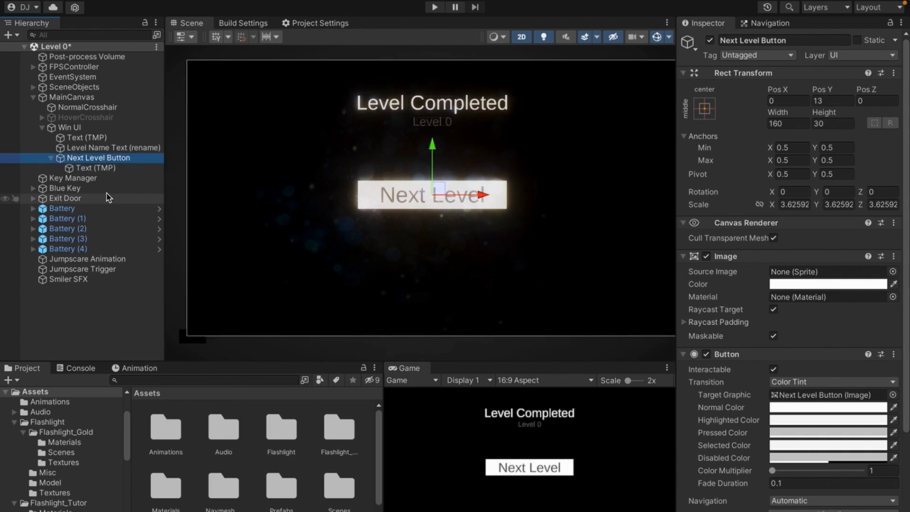
Duplicate the Next Level Button downward to about Pos Y -170 and rename the copy "Main Menu Button".
{"action": "key", "text": "ctrl+d"}
{"action": "left_click_drag", "start_coordinate": [435, 144], "coordinate": [429, 192]}
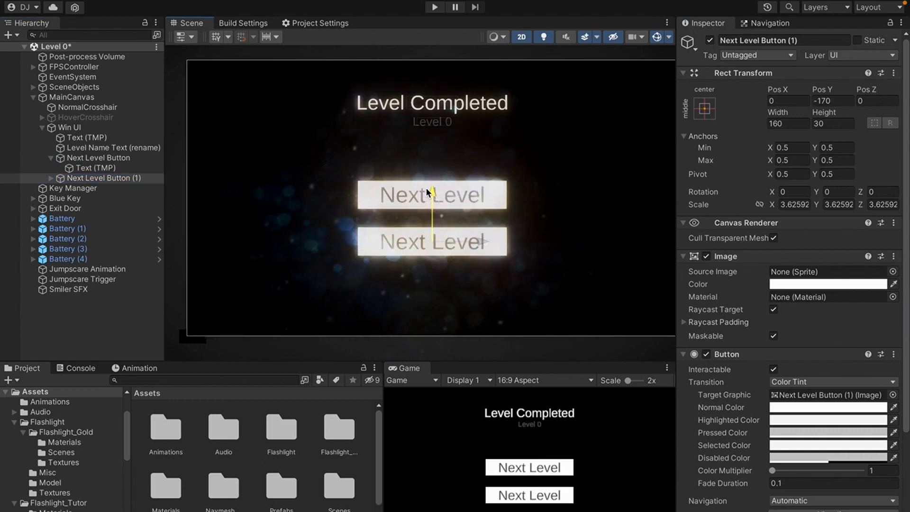
{"action": "double_click", "coordinate": [72, 178]}
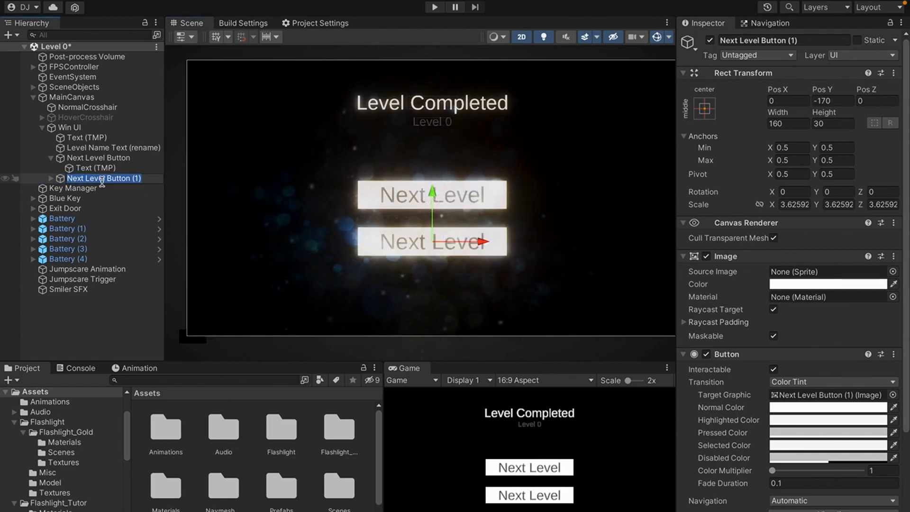
{"action": "type", "text": "Main Me"}
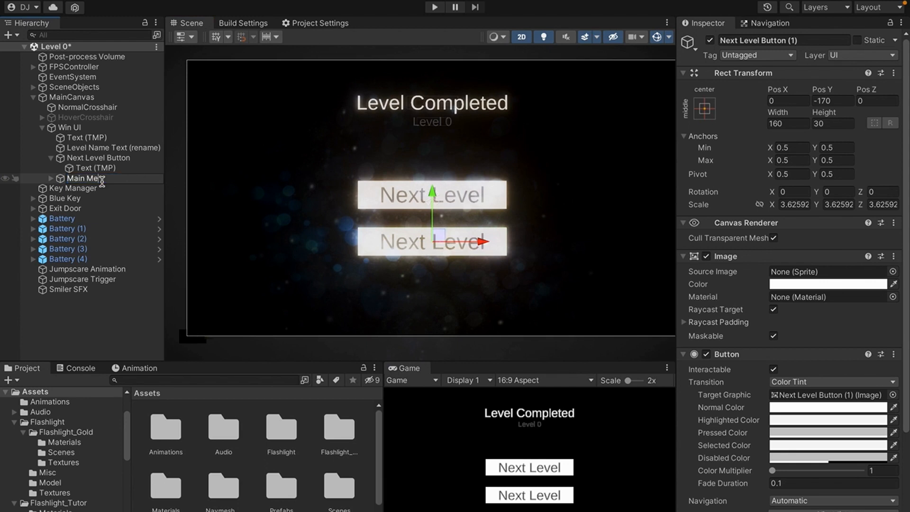
{"action": "type", "text": "nu Button"}
{"action": "key", "text": "Return"}
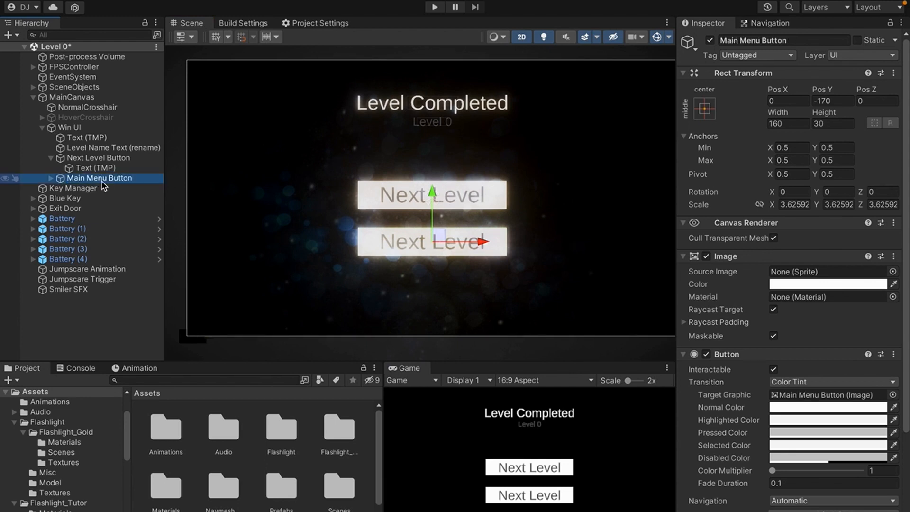
Change the text of the Main Menu Button's child label to "Quit".
{"action": "key", "text": "Right"}
{"action": "key", "text": "Down"}
{"action": "left_click", "coordinate": [750, 319]}
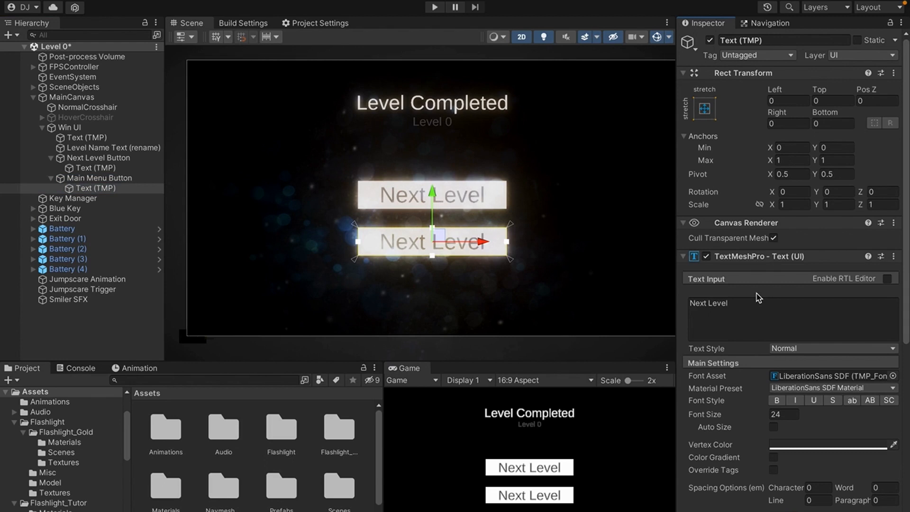
{"action": "type", "text": "Main Men"}
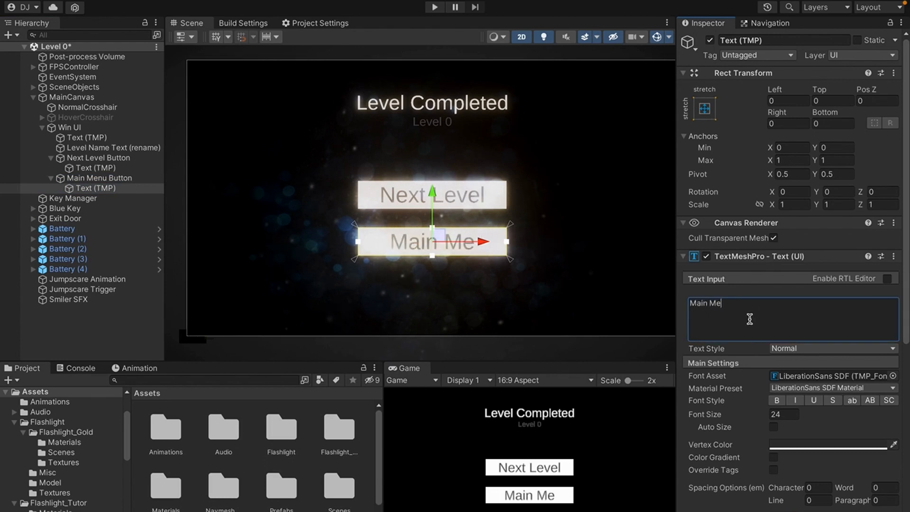
{"action": "type", "text": "Quit"}
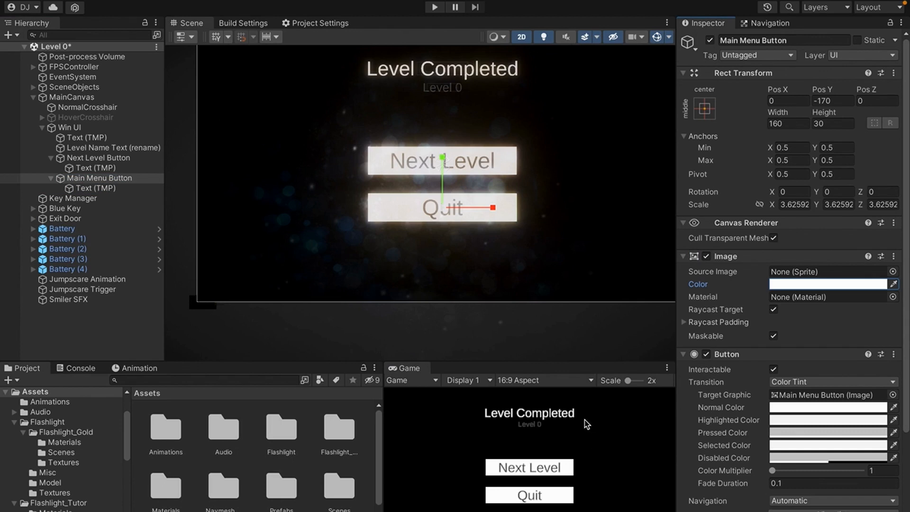
Make the Main Menu Button's image semi-transparent by lowering its color alpha to 56.
{"action": "left_click", "coordinate": [509, 475]}
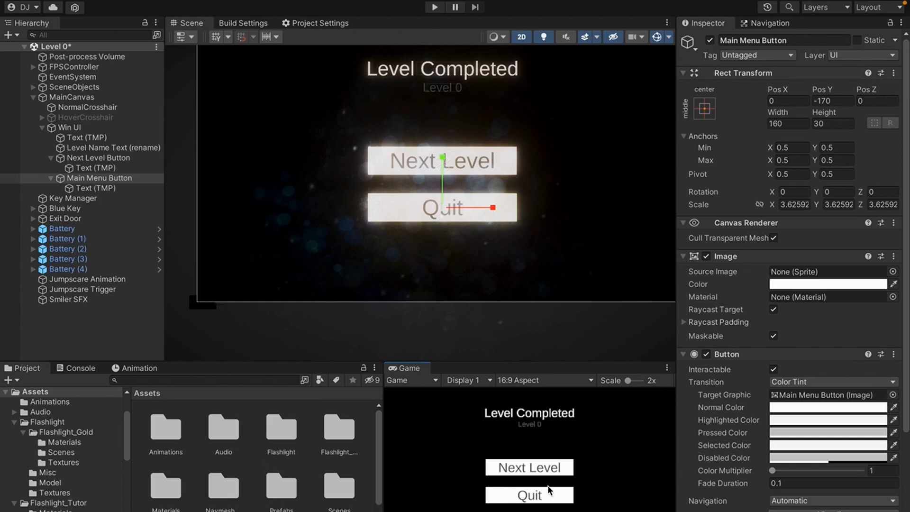
{"action": "middle_click_drag", "start_coordinate": [483, 206], "coordinate": [452, 212]}
{"action": "left_click", "coordinate": [795, 284]}
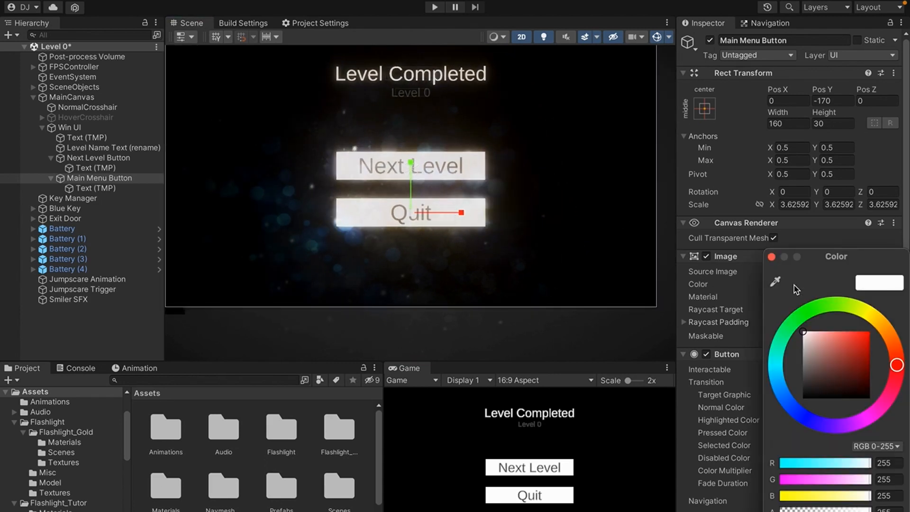
{"action": "left_click_drag", "start_coordinate": [838, 257], "coordinate": [795, 158]}
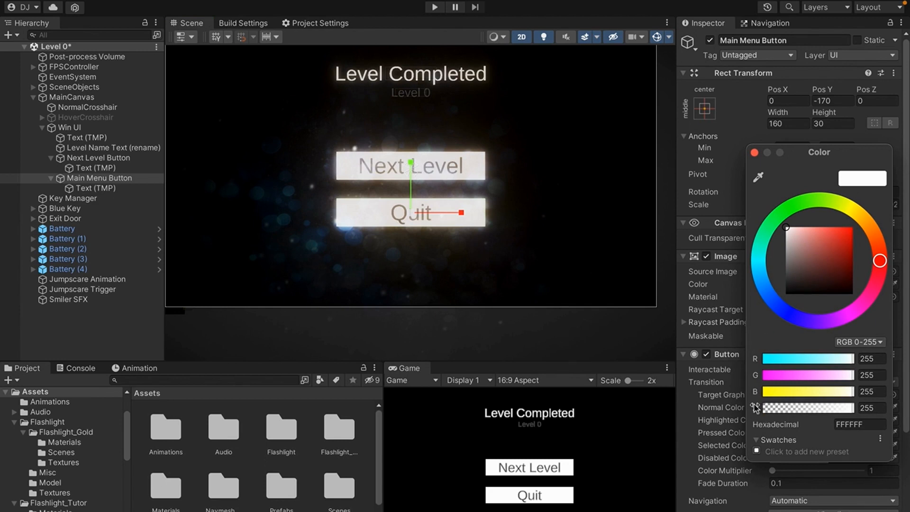
{"action": "left_click_drag", "start_coordinate": [839, 412], "coordinate": [786, 416]}
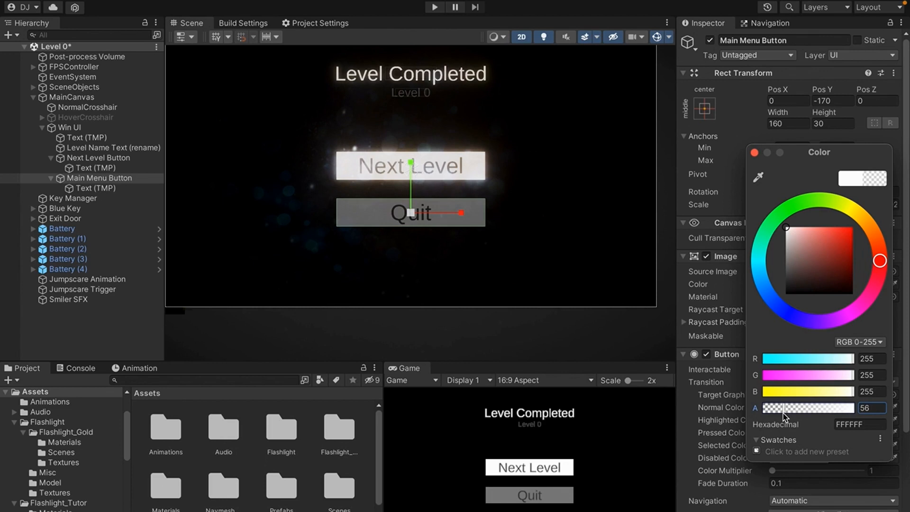
{"action": "left_click", "coordinate": [713, 422]}
Scale the Main Menu Button down uniformly to about 2.12 and move it up to about Pos Y -113, just below the Next Level button.
{"action": "scroll", "coordinate": [743, 425], "scroll_direction": "down", "scroll_amount": 3}
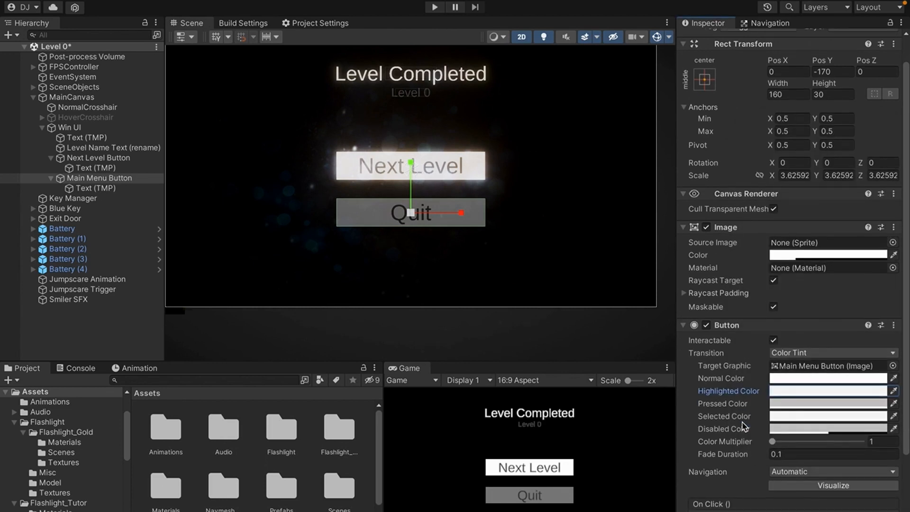
{"action": "middle_click_drag", "start_coordinate": [519, 241], "coordinate": [541, 233]}
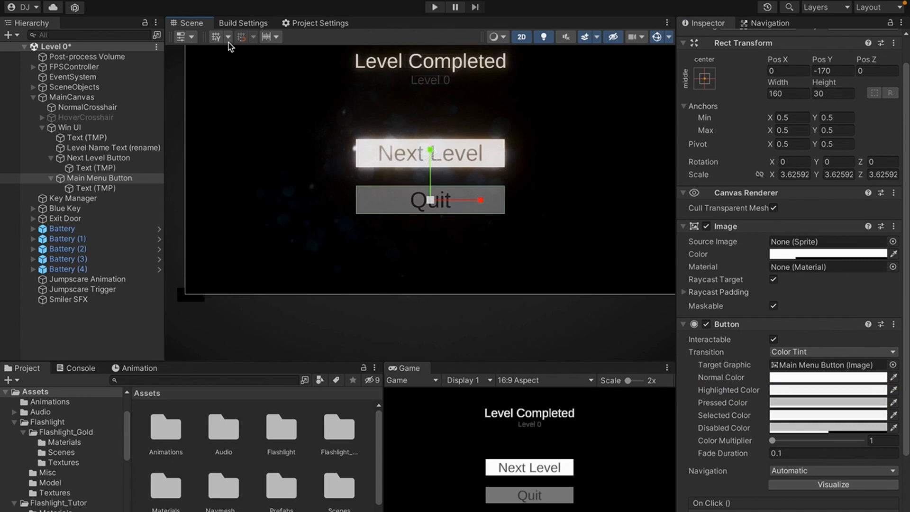
{"action": "key", "text": "q"}
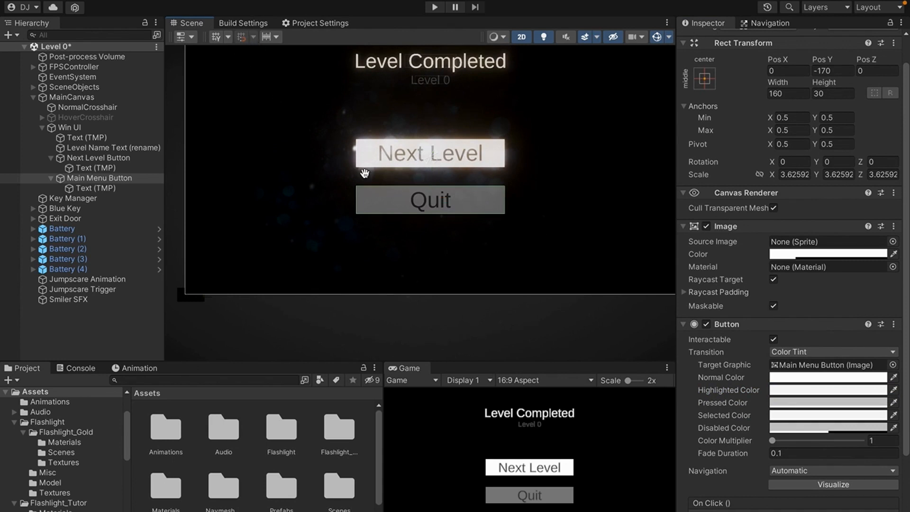
{"action": "key", "text": "r"}
{"action": "left_click_drag", "start_coordinate": [429, 201], "coordinate": [405, 206]}
{"action": "key", "text": "w"}
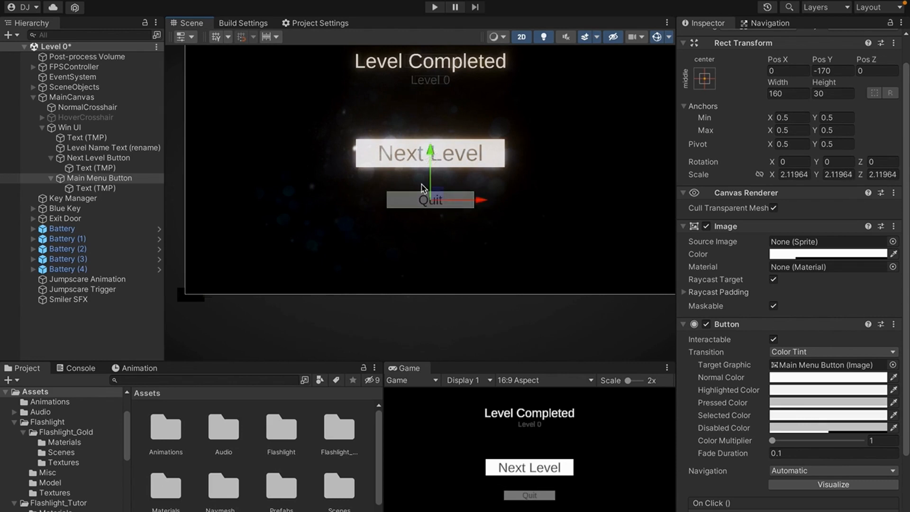
{"action": "left_click_drag", "start_coordinate": [431, 165], "coordinate": [429, 149]}
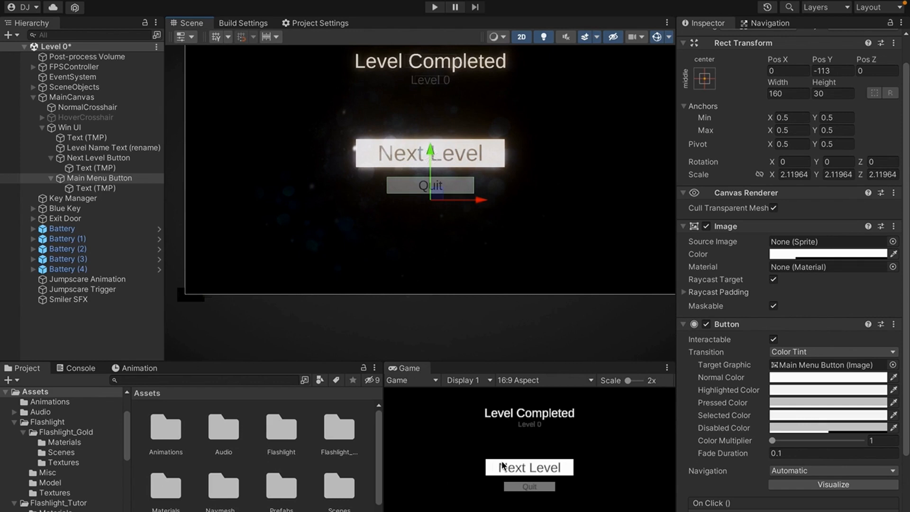
{"action": "middle_click_drag", "start_coordinate": [449, 266], "coordinate": [452, 295]}
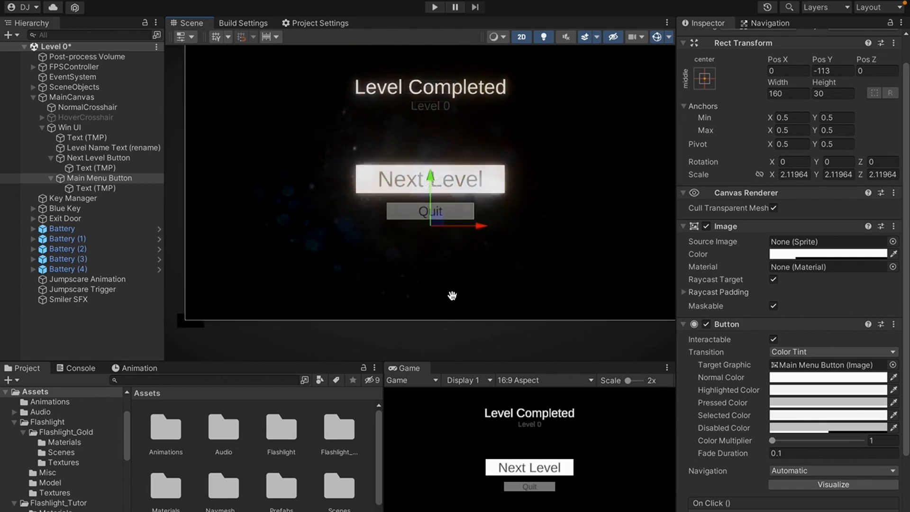
{"action": "scroll", "coordinate": [451, 258], "scroll_direction": "down", "scroll_amount": 3}
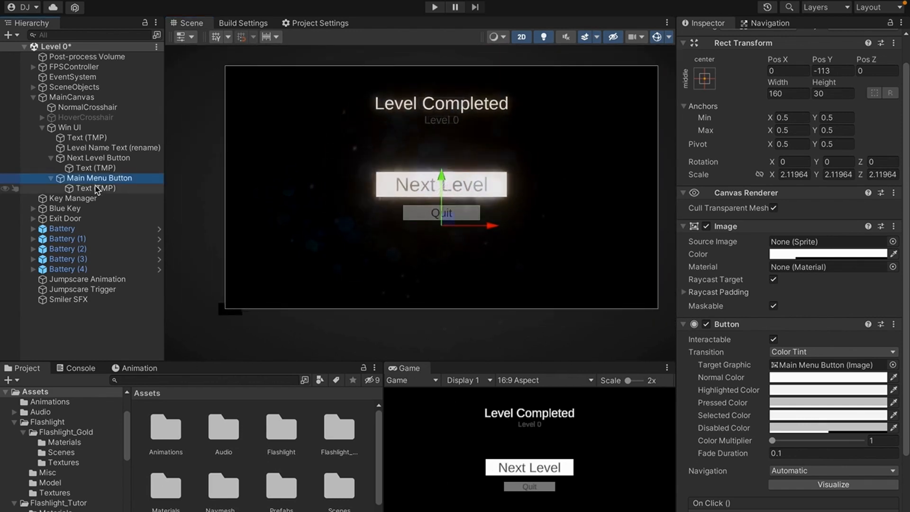
{"action": "left_click", "coordinate": [73, 159], "text": "ctrl"}
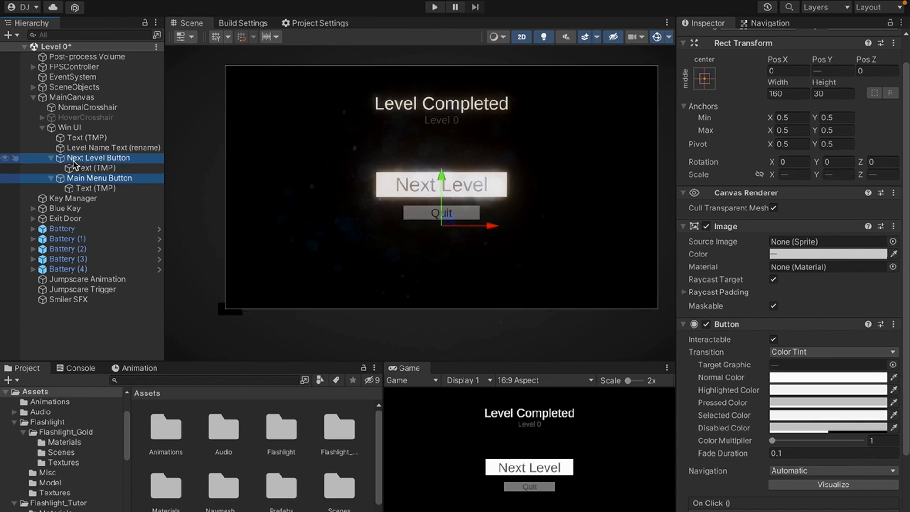
{"action": "left_click", "coordinate": [93, 180]}
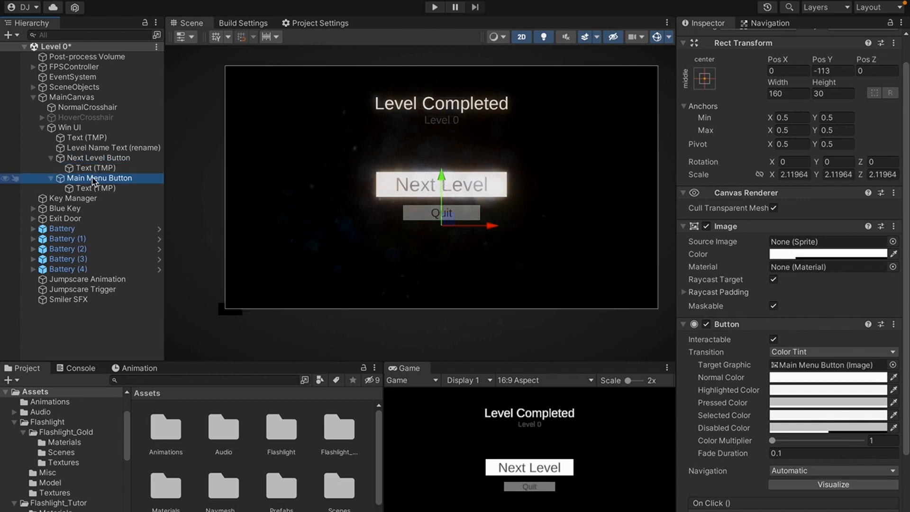
Set Navigation to None and Fade Duration to 0 on both the Next Level Button and the Main Menu Button.
{"action": "left_click", "coordinate": [78, 161], "text": "ctrl"}
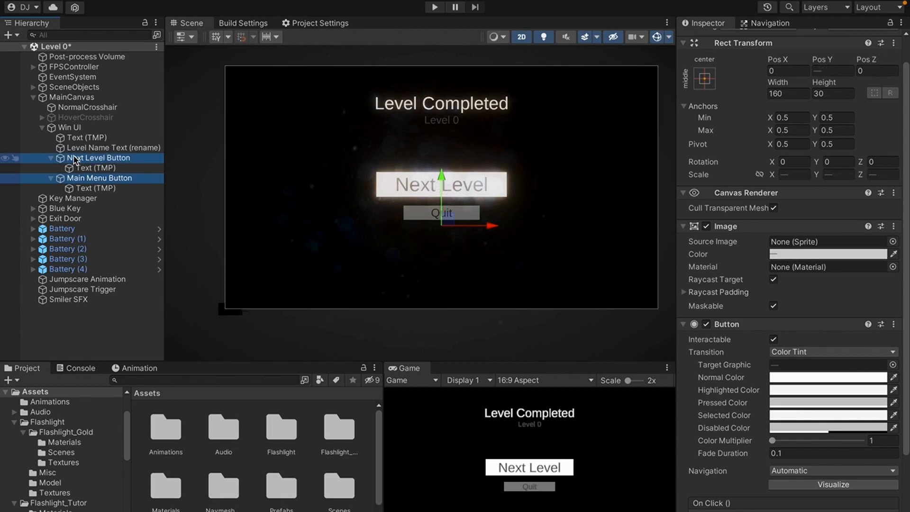
{"action": "left_click", "coordinate": [778, 472]}
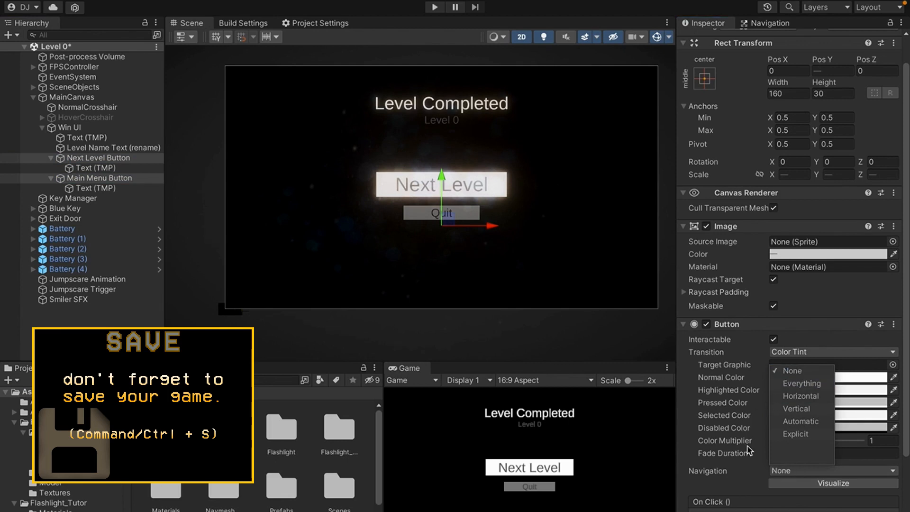
{"action": "left_click", "coordinate": [742, 468]}
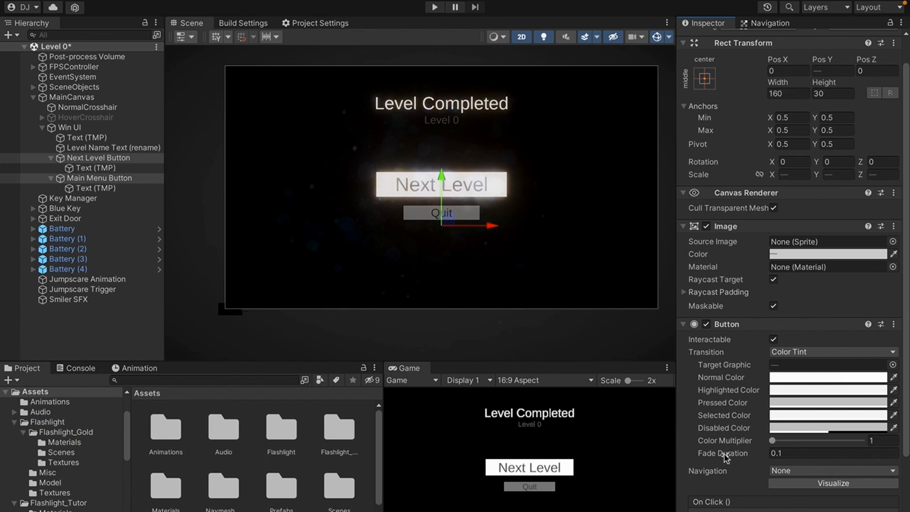
{"action": "left_click_drag", "start_coordinate": [749, 455], "coordinate": [656, 457]}
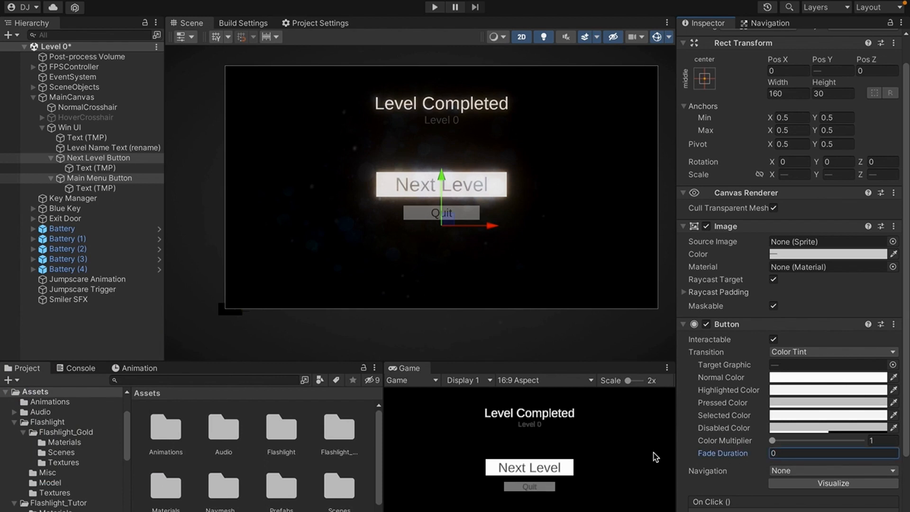
Darken the Highlighted Color and Pressed Color of both win screen buttons to grey.
{"action": "left_click", "coordinate": [788, 392]}
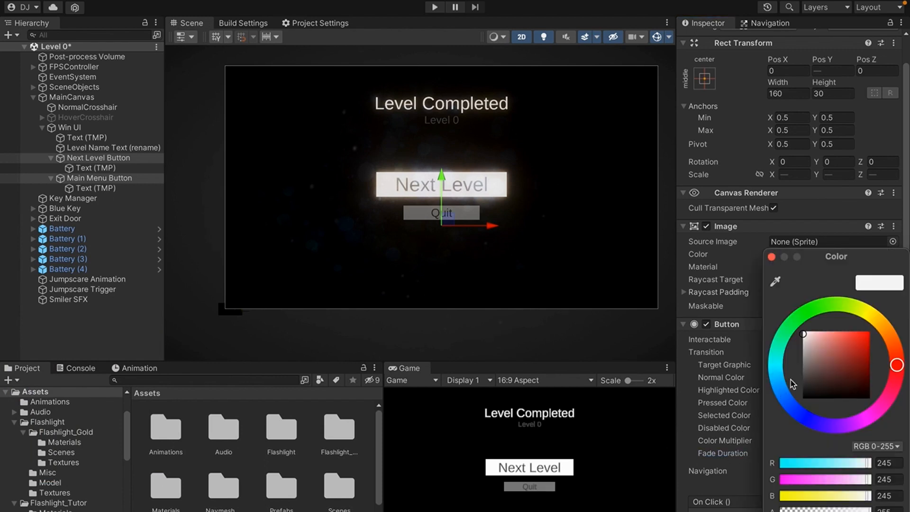
{"action": "mouse_move", "coordinate": [809, 350]}
{"action": "left_mouse_down"}
{"action": "mouse_move", "coordinate": [787, 367]}
{"action": "mouse_move", "coordinate": [784, 360]}
{"action": "mouse_move", "coordinate": [805, 361]}
{"action": "mouse_move", "coordinate": [790, 374]}
{"action": "left_mouse_up"}
{"action": "left_click", "coordinate": [737, 397]}
{"action": "left_click", "coordinate": [795, 403]}
{"action": "left_click", "coordinate": [730, 412]}
{"action": "left_click", "coordinate": [64, 159]}
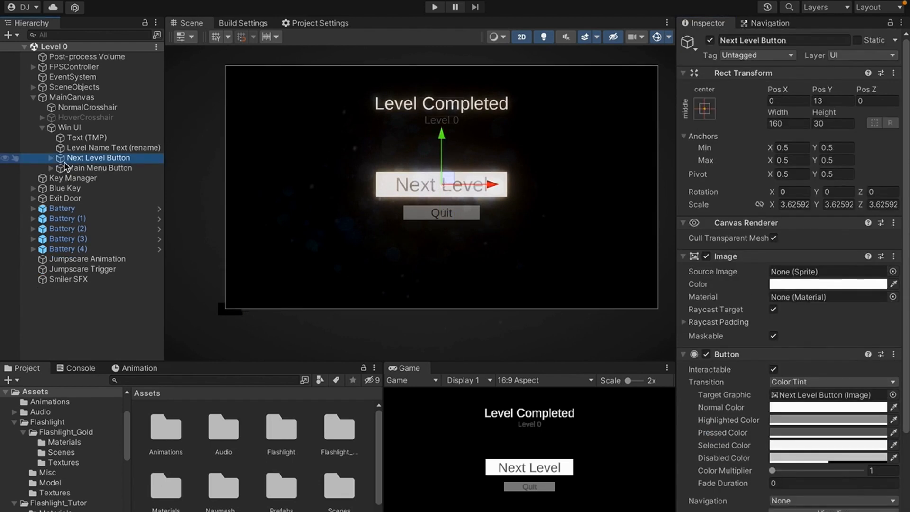
Add an Animation component to the Win UI object.
{"action": "left_click", "coordinate": [71, 129]}
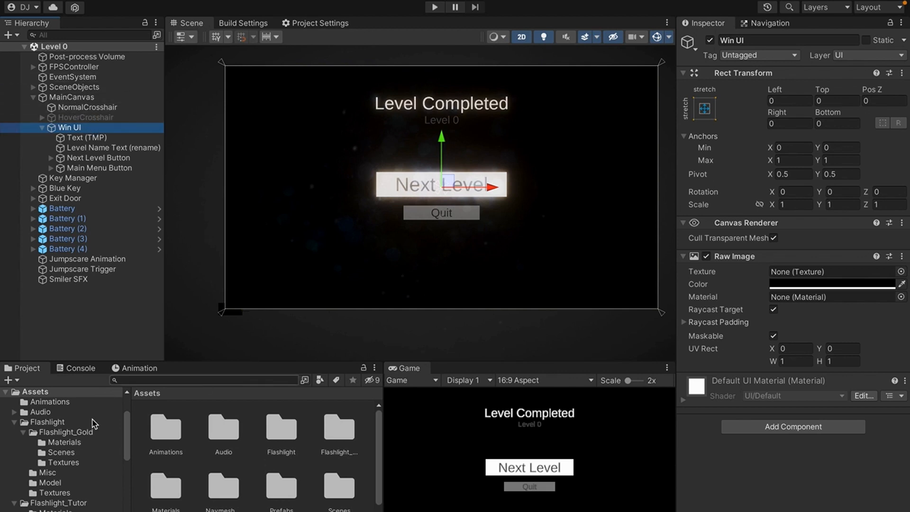
{"action": "double_click", "coordinate": [166, 428]}
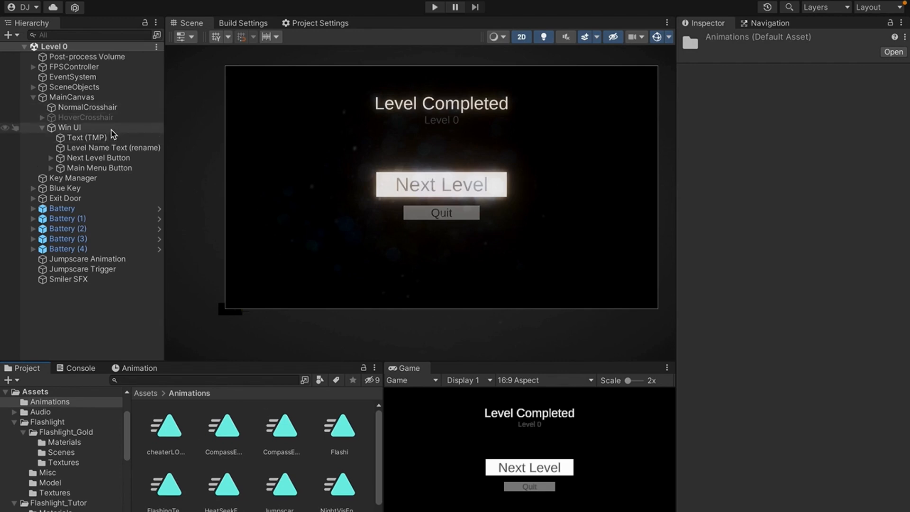
{"action": "left_click", "coordinate": [77, 128]}
{"action": "key", "text": "ctrl+6"}
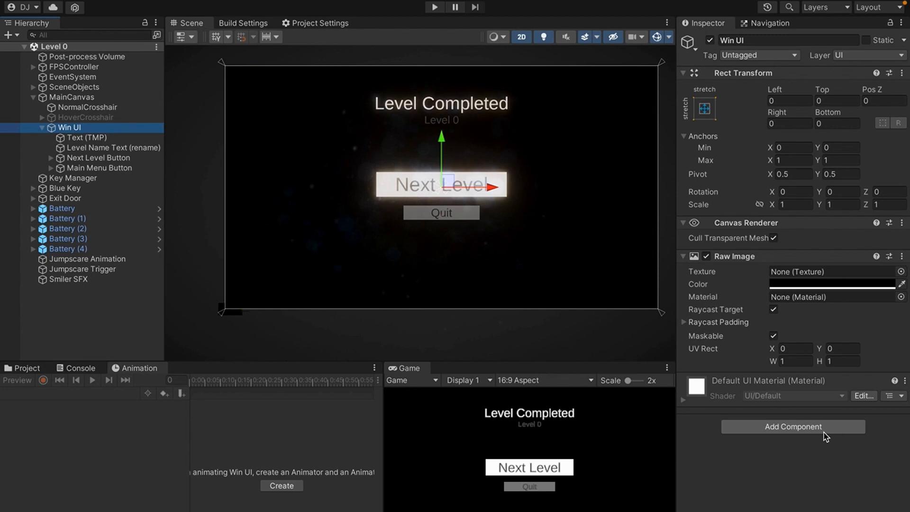
{"action": "left_click", "coordinate": [793, 427]}
{"action": "type", "text": "anim"}
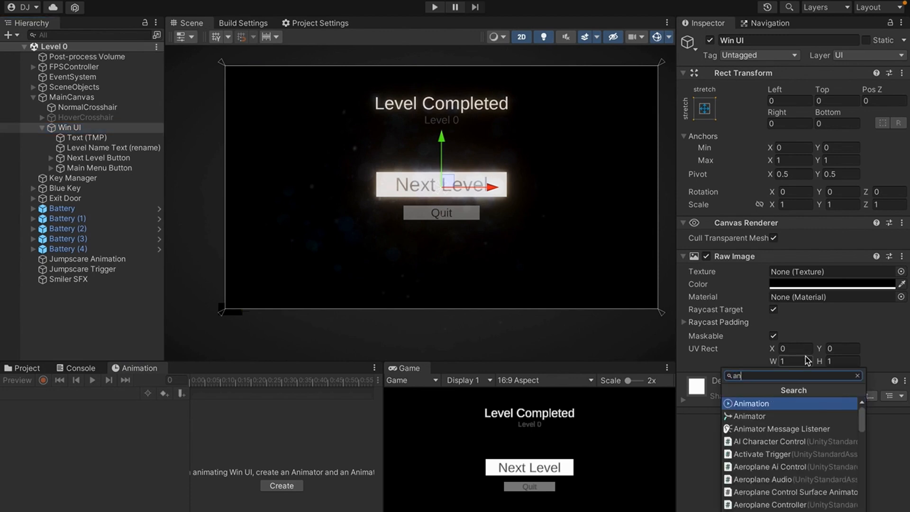
{"action": "key", "text": "Return"}
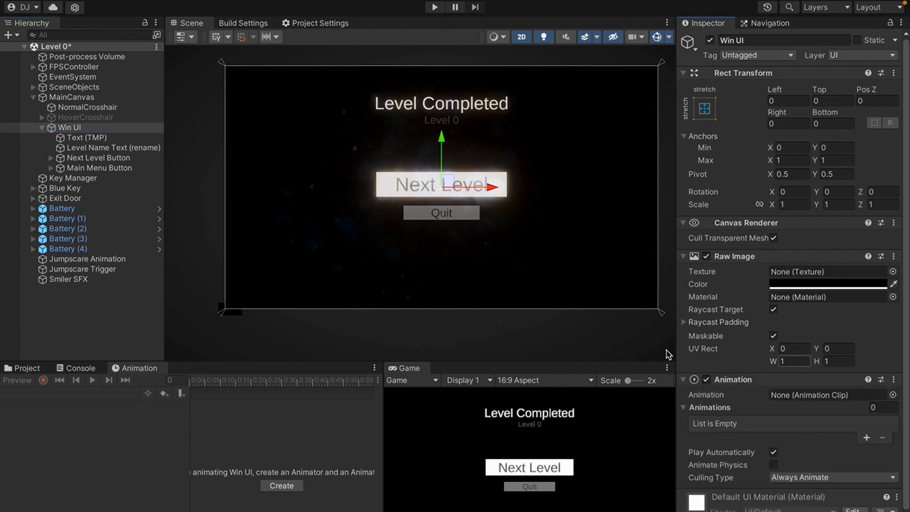
Create a new animation clip named "WinAnimation" for Win UI in the Animations folder.
{"action": "left_click", "coordinate": [282, 486]}
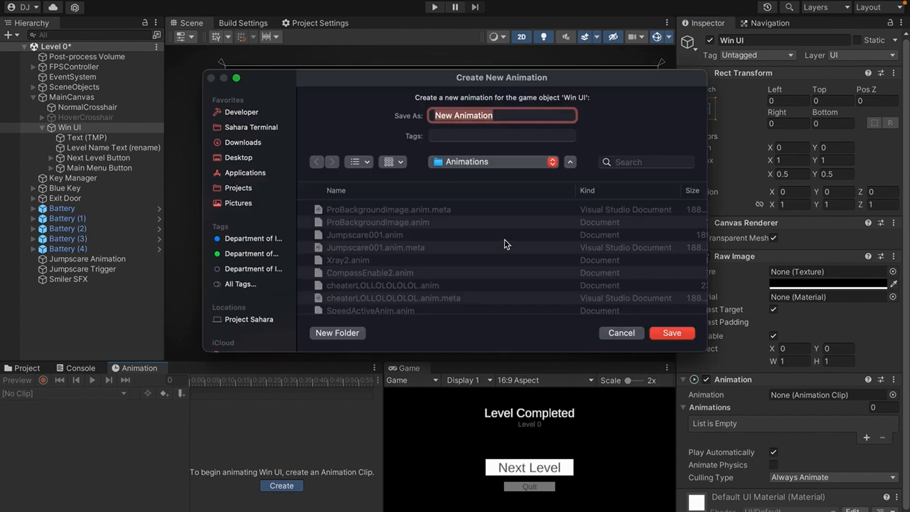
{"action": "key", "text": "BackSpace"}
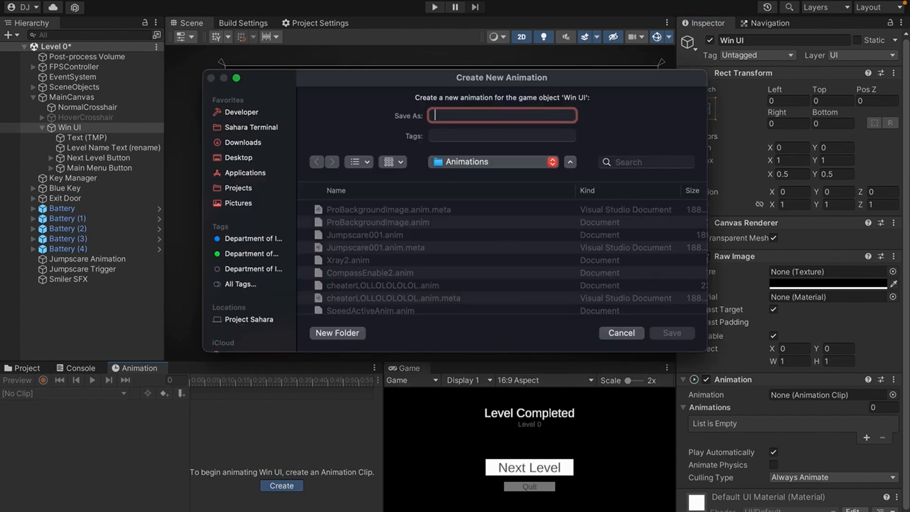
{"action": "type", "text": "R"}
{"action": "key", "text": "BackSpace"}
{"action": "type", "text": "WinAnimati"}
{"action": "key", "text": "Return"}
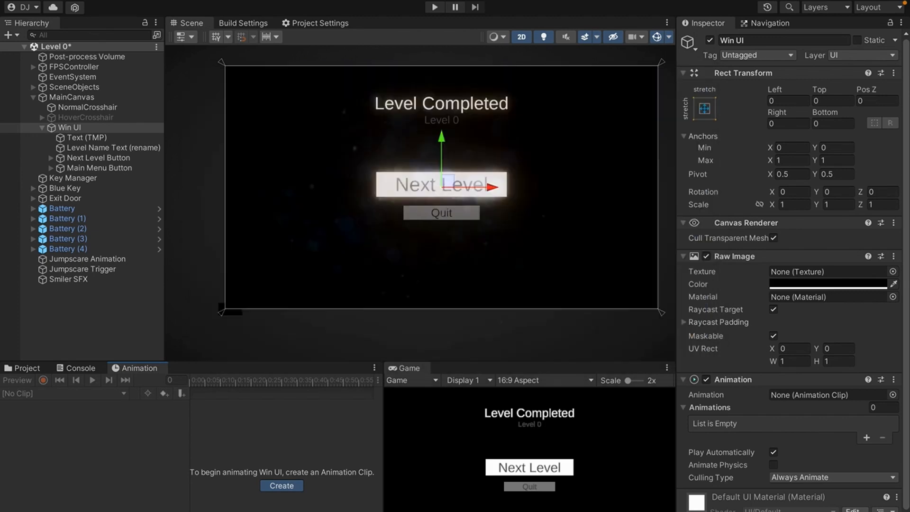
Start recording WinAnimation and key the Win UI Raw Image color alpha at 0 on frame 0.
{"action": "left_click", "coordinate": [43, 380]}
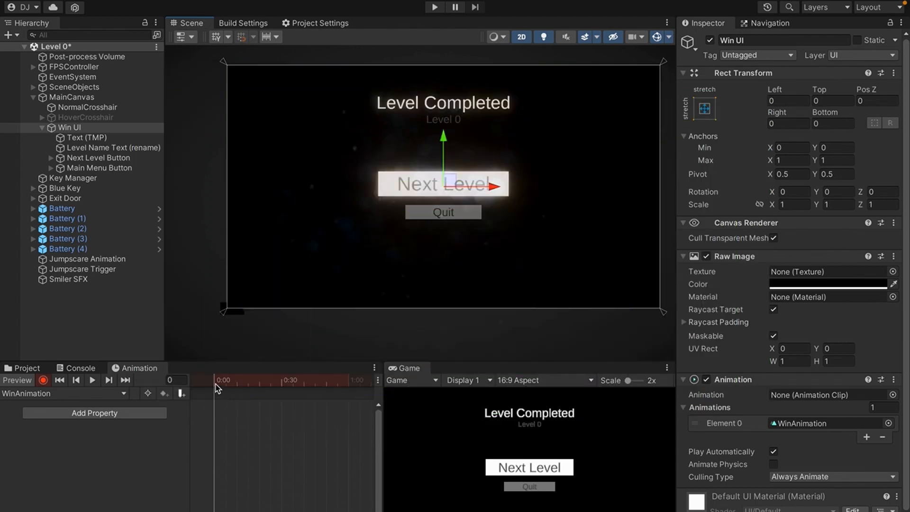
{"action": "left_click", "coordinate": [795, 284]}
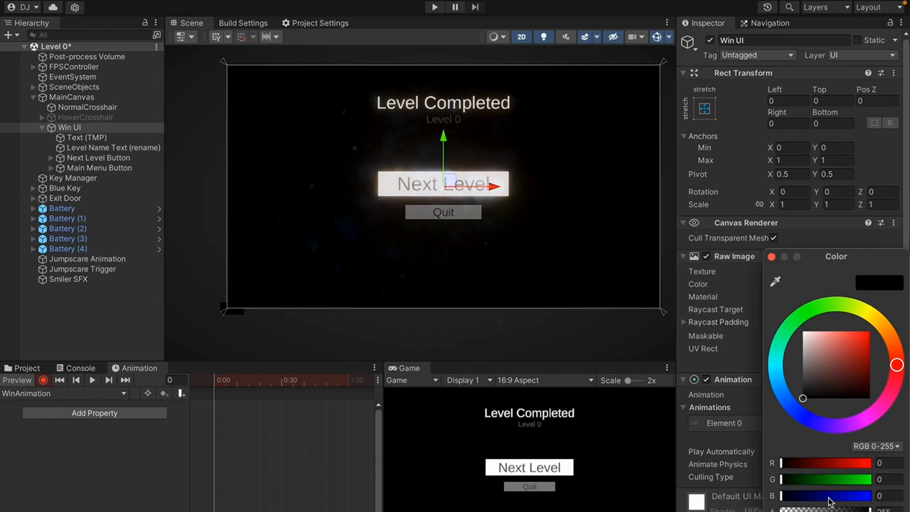
{"action": "left_click_drag", "start_coordinate": [870, 511], "coordinate": [780, 510]}
Key the Win UI Raw Image as fully opaque (alpha 1) at frame 60 and play back the fade-in.
{"action": "left_click", "coordinate": [268, 404]}
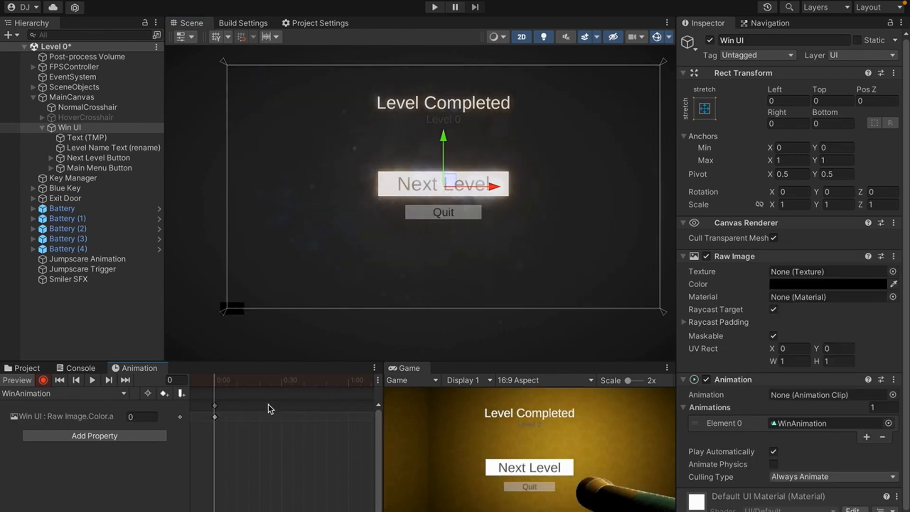
{"action": "left_click_drag", "start_coordinate": [262, 384], "coordinate": [349, 406]}
{"action": "left_click", "coordinate": [177, 381]}
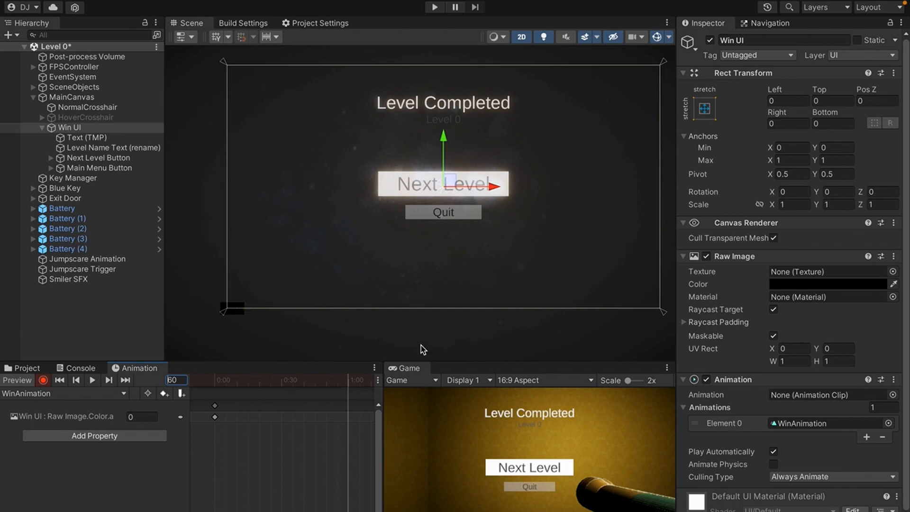
{"action": "left_click", "coordinate": [827, 284]}
{"action": "left_click", "coordinate": [886, 509]}
{"action": "type", "text": "67"}
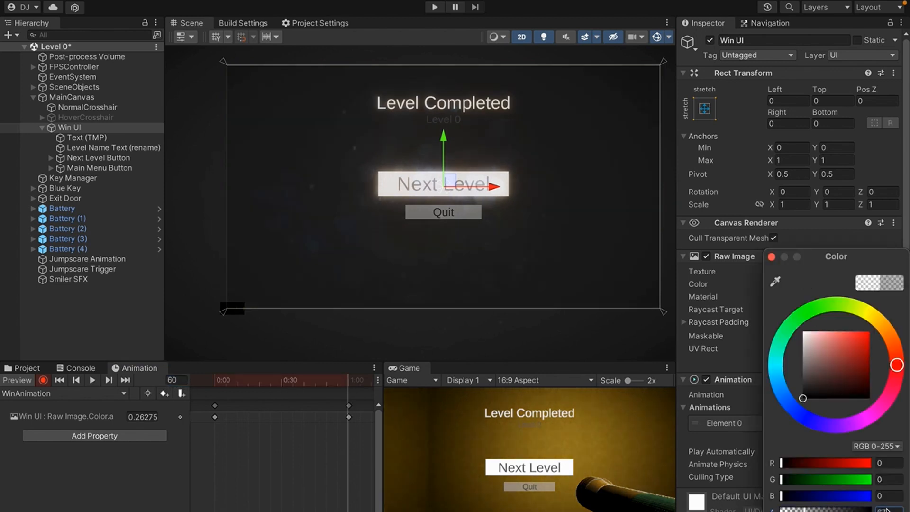
{"action": "left_click_drag", "start_coordinate": [888, 510], "coordinate": [892, 511]}
{"action": "left_click", "coordinate": [309, 425]}
{"action": "left_click_drag", "start_coordinate": [249, 383], "coordinate": [209, 383]}
{"action": "left_click", "coordinate": [91, 379]}
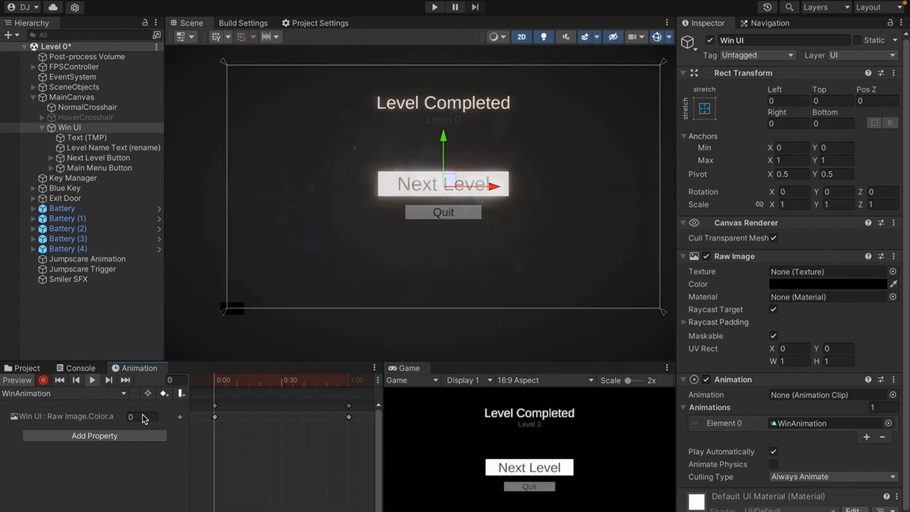
{"action": "left_click", "coordinate": [93, 381]}
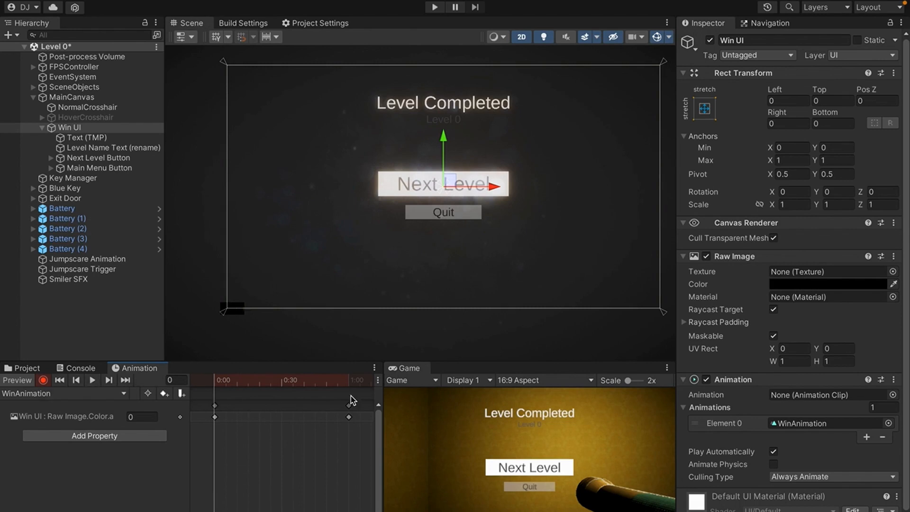
Shorten the fade by moving the closing alpha keyframe to frame 20, and preview the result.
{"action": "left_click_drag", "start_coordinate": [351, 410], "coordinate": [261, 427]}
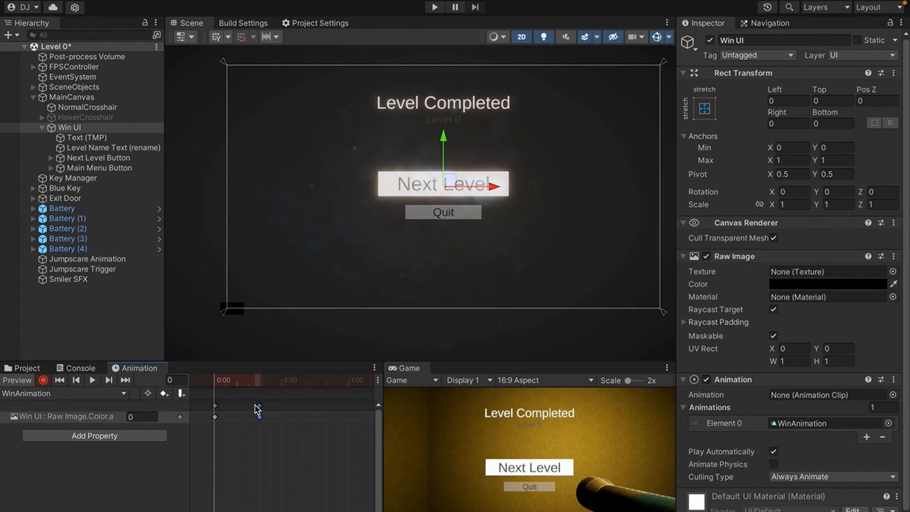
{"action": "left_click", "coordinate": [254, 405]}
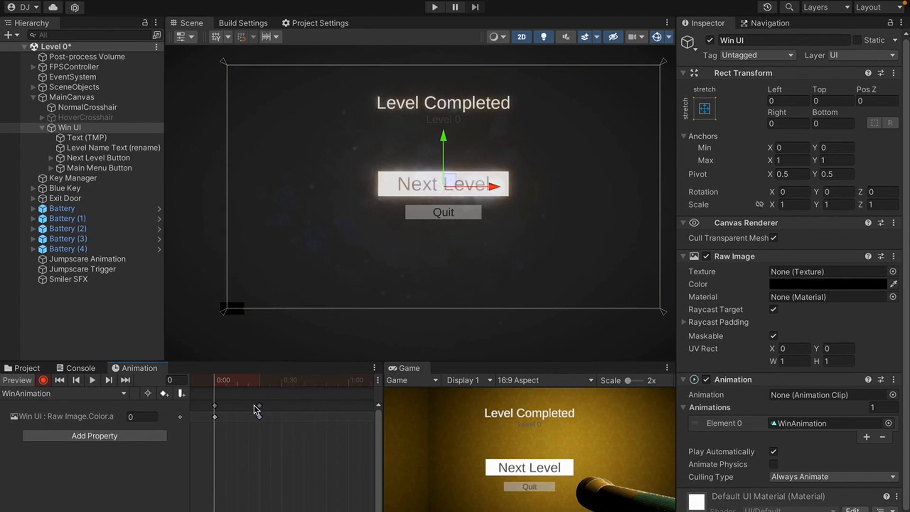
{"action": "left_click", "coordinate": [351, 391]}
{"action": "left_click", "coordinate": [93, 380]}
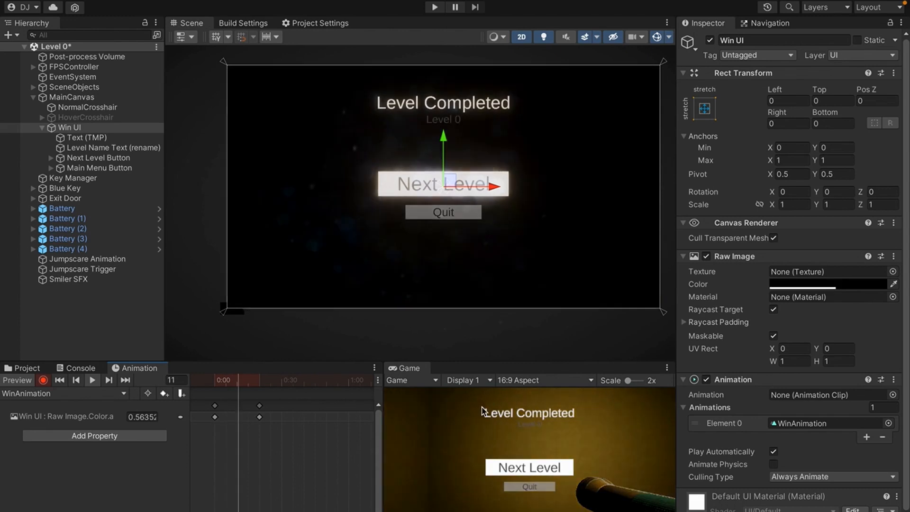
{"action": "left_click_drag", "start_coordinate": [210, 386], "coordinate": [292, 385]}
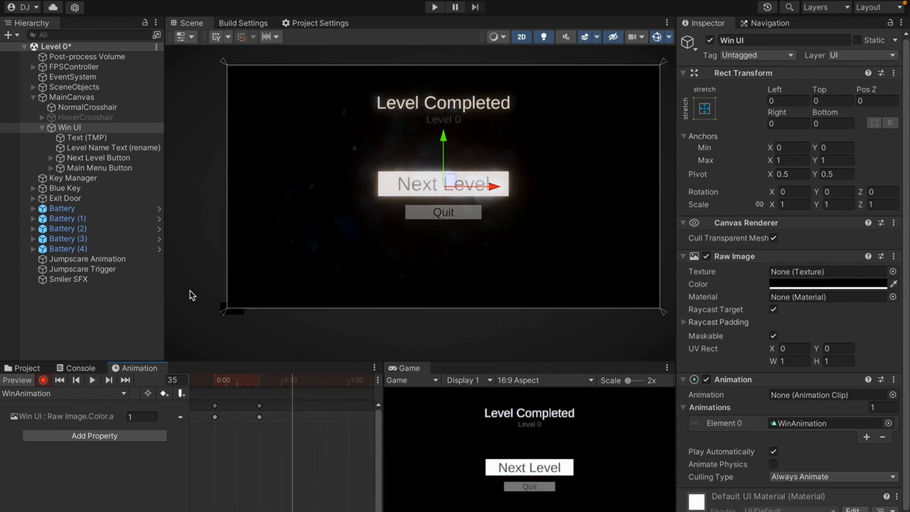
At frame 20, move both texts and both buttons of Win UI straight up above the canvas, the heading to about Pos Y 1107.
{"action": "left_click", "coordinate": [109, 138]}
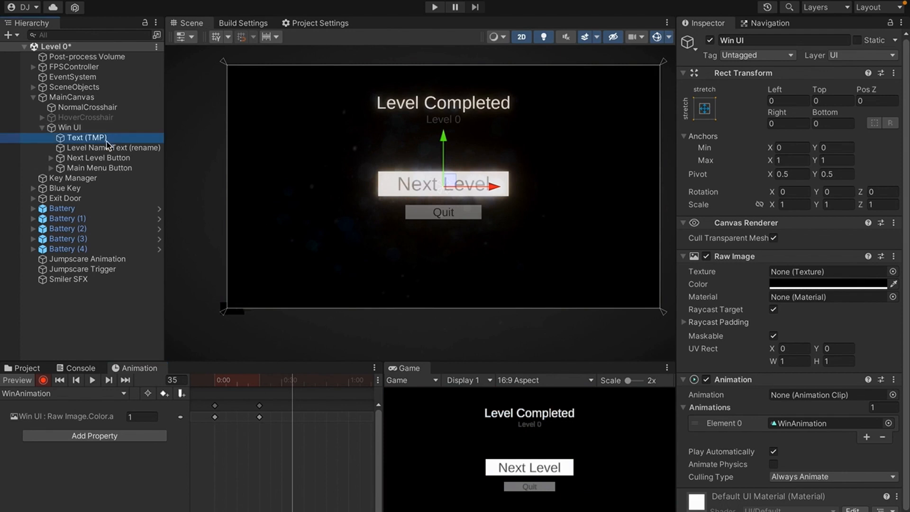
{"action": "left_click", "coordinate": [102, 169], "text": "shift"}
{"action": "left_click", "coordinate": [260, 382]}
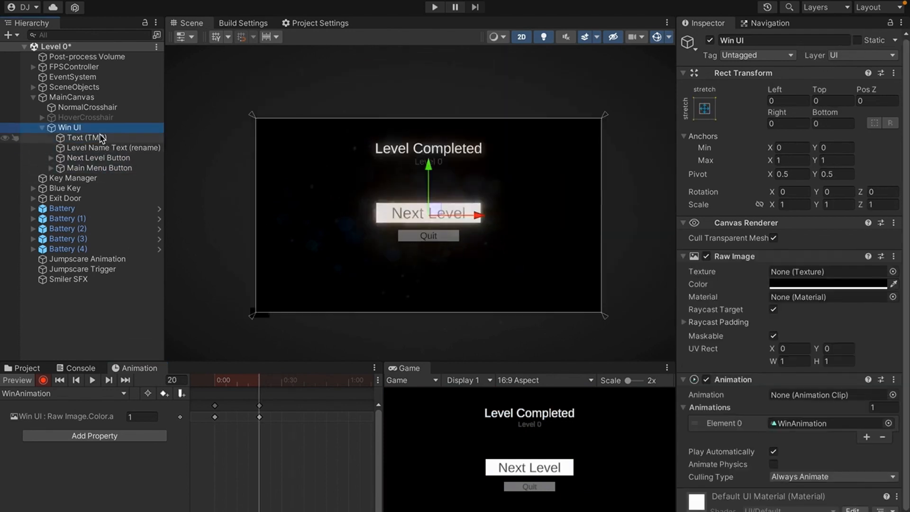
{"action": "left_click", "coordinate": [106, 138]}
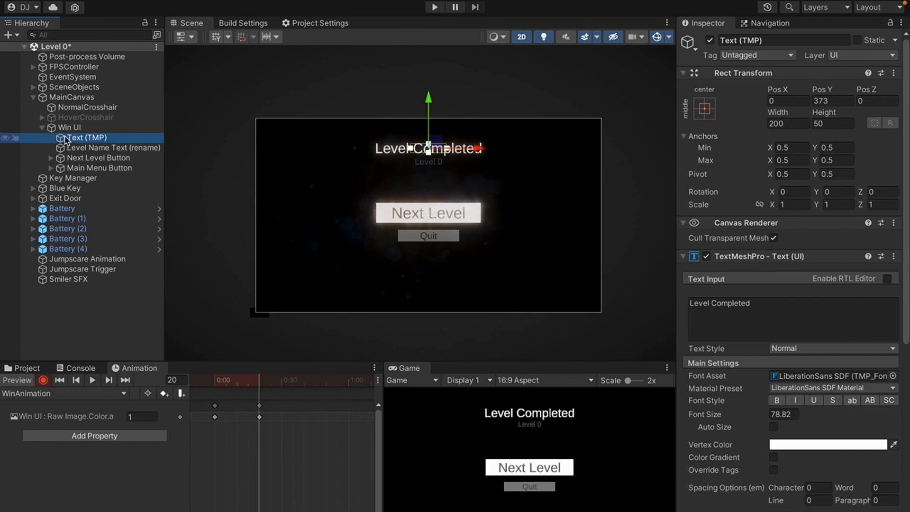
{"action": "left_click", "coordinate": [94, 169], "text": "shift"}
{"action": "middle_click_drag", "start_coordinate": [357, 251], "coordinate": [342, 264]}
{"action": "left_click_drag", "start_coordinate": [412, 165], "coordinate": [401, 35]}
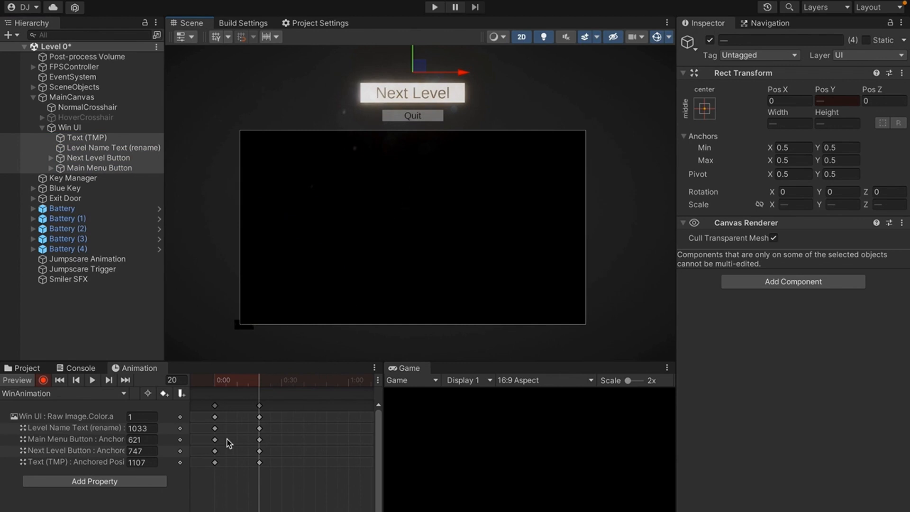
Rearrange the four position tracks' keyframes so the off-canvas positions sit at frame 0 and the on-screen positions at about frame 46.
{"action": "left_click", "coordinate": [129, 428]}
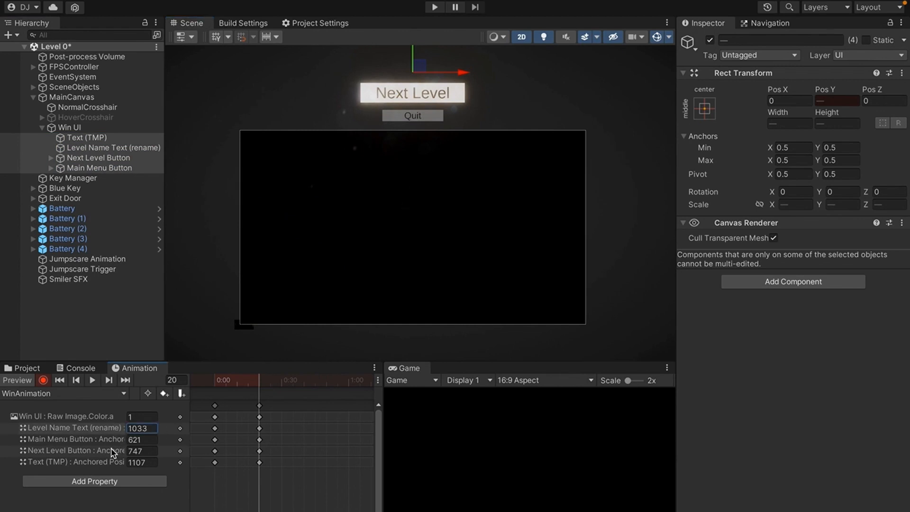
{"action": "left_click", "coordinate": [105, 439]}
{"action": "left_click", "coordinate": [94, 428]}
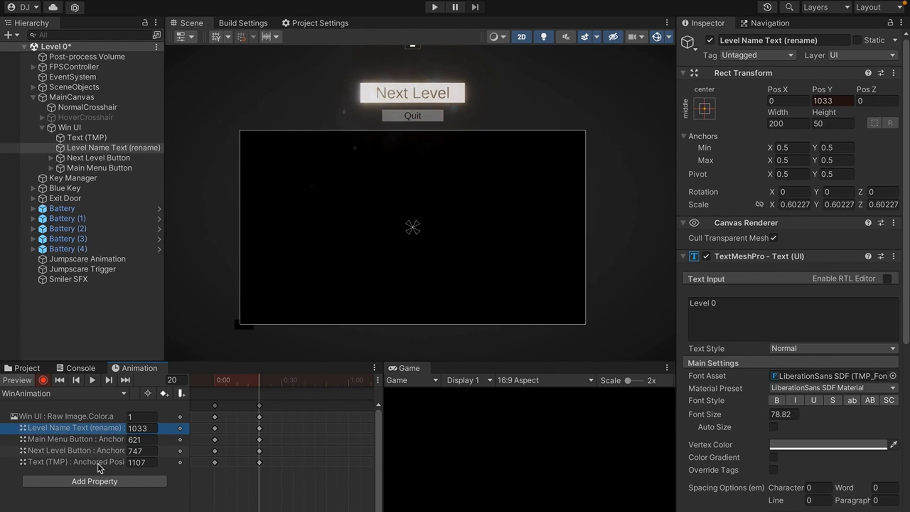
{"action": "left_click", "coordinate": [102, 463], "text": "shift"}
{"action": "left_click_drag", "start_coordinate": [246, 479], "coordinate": [283, 434]}
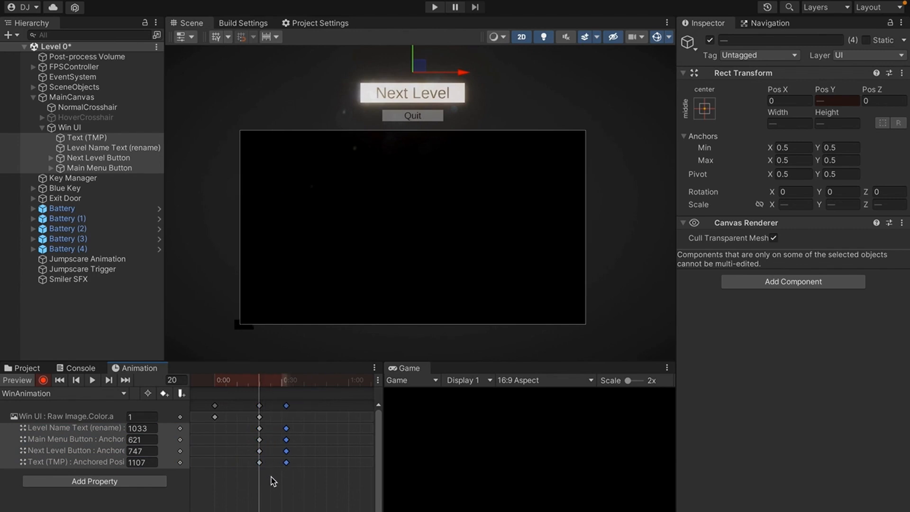
{"action": "left_click_drag", "start_coordinate": [278, 479], "coordinate": [216, 435]}
{"action": "left_click_drag", "start_coordinate": [314, 479], "coordinate": [260, 418]}
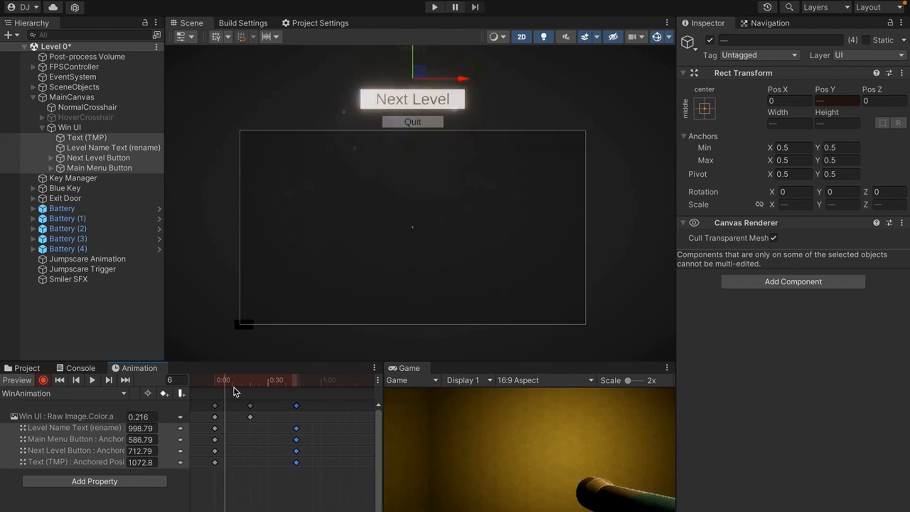
Play the slide-in animation from the start and try to shift its closing position keyframes slightly earlier.
{"action": "left_click_drag", "start_coordinate": [234, 386], "coordinate": [208, 394]}
{"action": "key", "text": "space"}
{"action": "left_click_drag", "start_coordinate": [296, 436], "coordinate": [282, 430]}
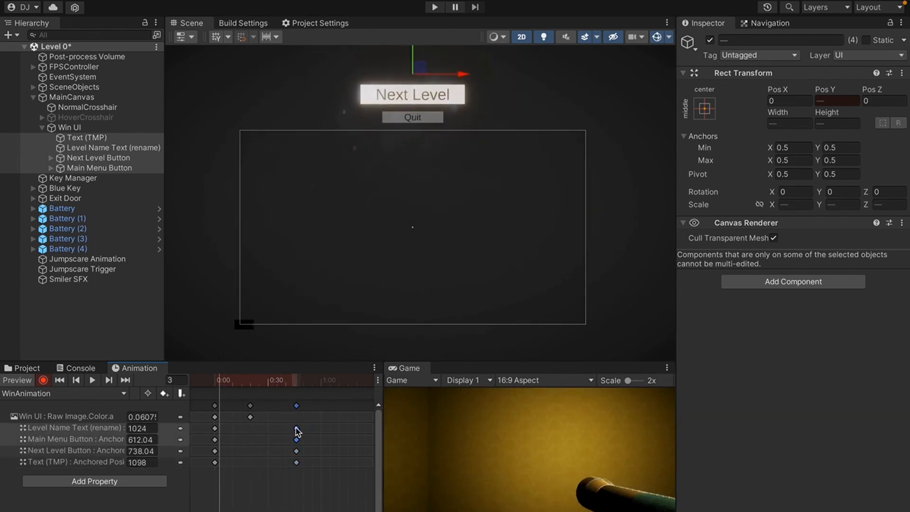
{"action": "left_click", "coordinate": [310, 459]}
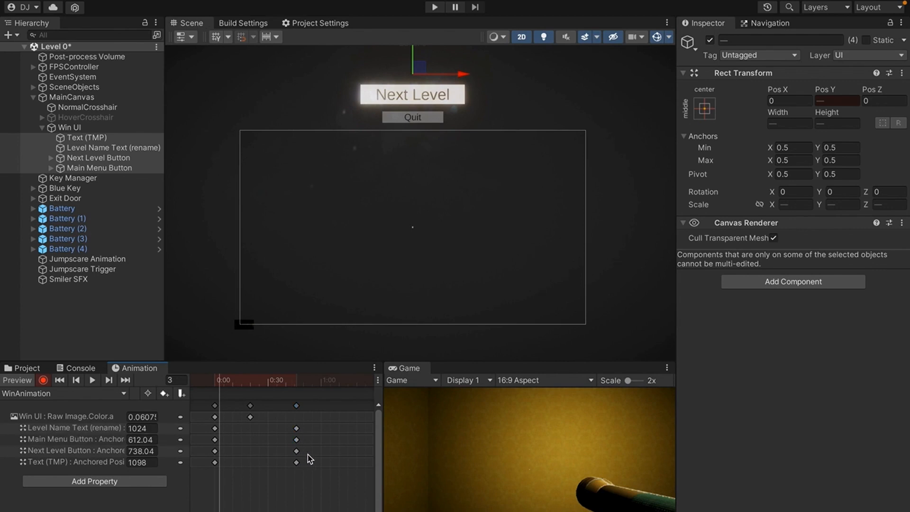
Delay the closing position keyframes of the heading text and level name text to about 1:05, preview the animation, and save the scene.
{"action": "left_click", "coordinate": [297, 429]}
{"action": "left_click", "coordinate": [297, 462]}
{"action": "left_click_drag", "start_coordinate": [297, 462], "coordinate": [330, 463]}
{"action": "left_click_drag", "start_coordinate": [296, 429], "coordinate": [331, 432]}
{"action": "left_click_drag", "start_coordinate": [220, 383], "coordinate": [200, 393]}
{"action": "key", "text": "space"}
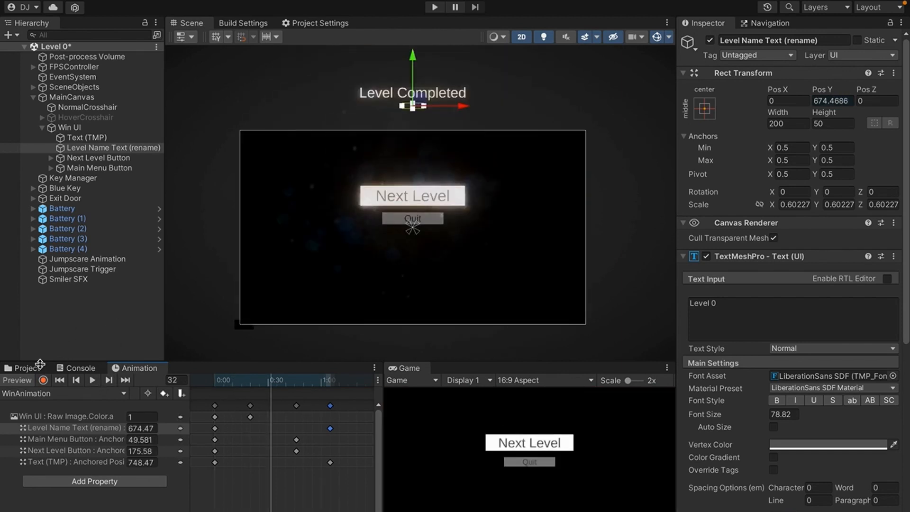
{"action": "left_click", "coordinate": [26, 369]}
{"action": "key", "text": "ctrl+s"}
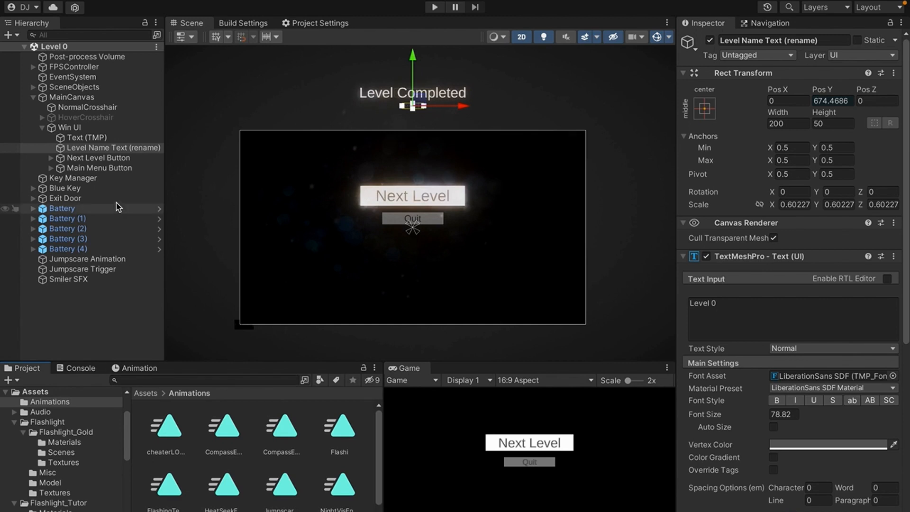
Assign the WinAnimation clip as the default animation in Win UI's Animation component.
{"action": "scroll", "coordinate": [184, 462], "scroll_direction": "down", "scroll_amount": 2}
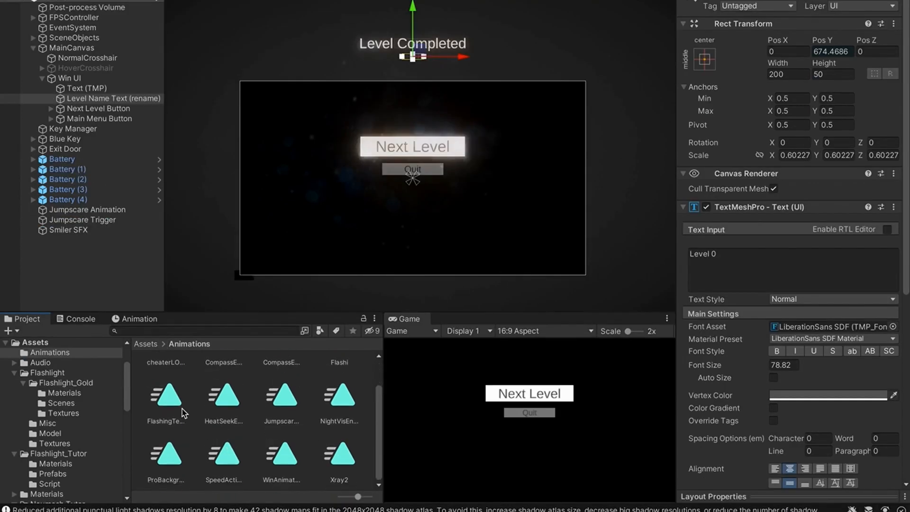
{"action": "left_click", "coordinate": [273, 453]}
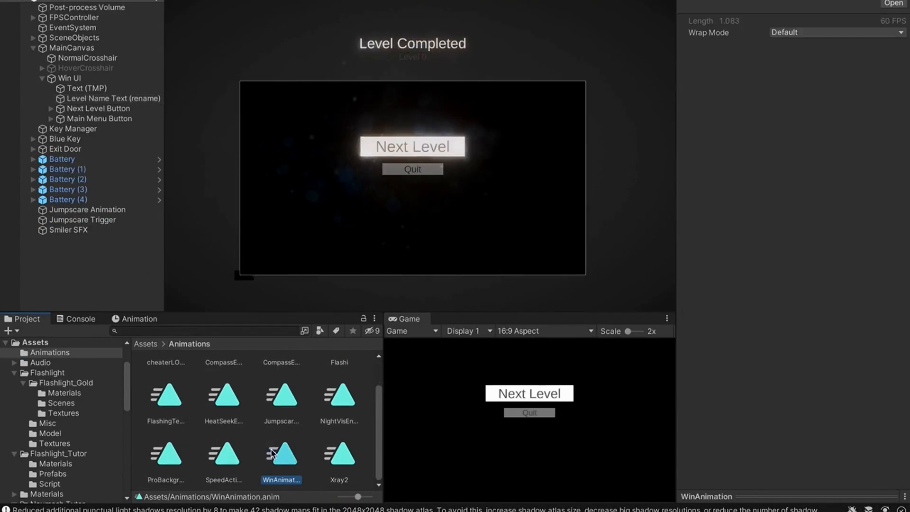
{"action": "left_click", "coordinate": [71, 78]}
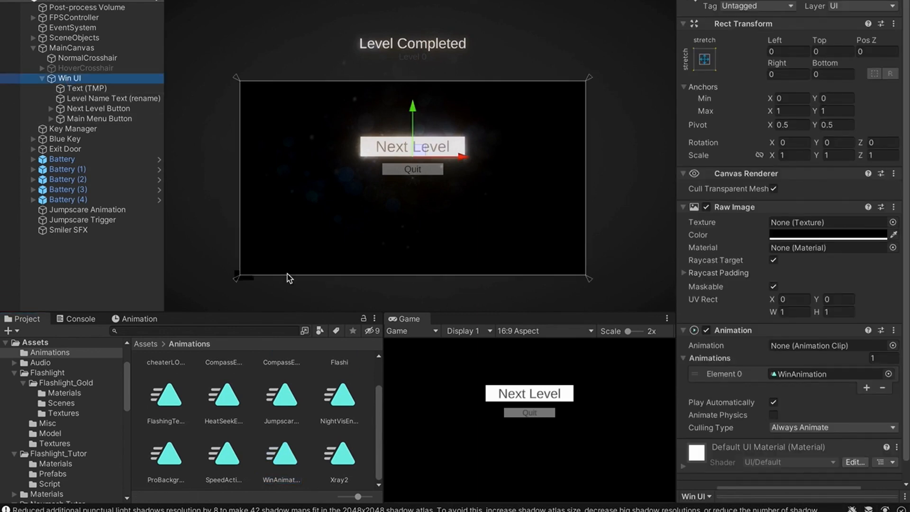
{"action": "left_click_drag", "start_coordinate": [286, 461], "coordinate": [787, 350]}
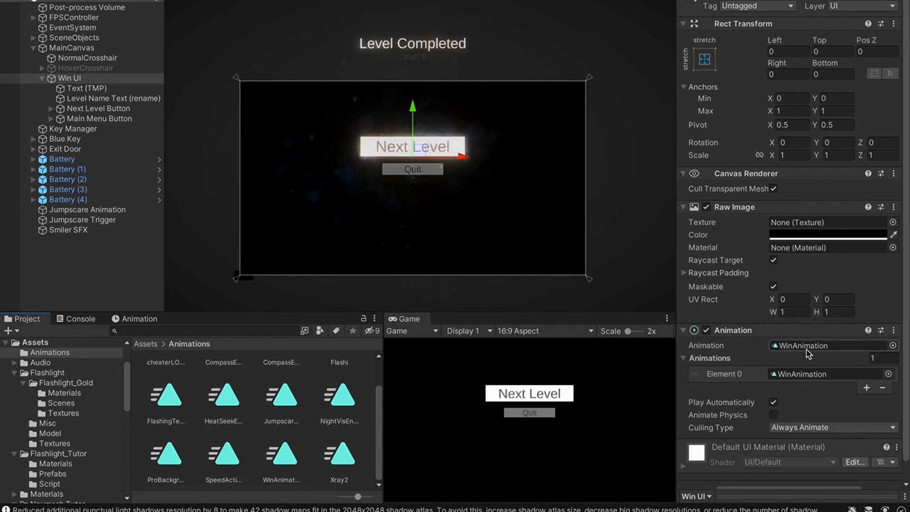
Set the WinAnimation clip's wrap mode to Once and reselect Win UI.
{"action": "left_click", "coordinate": [282, 455]}
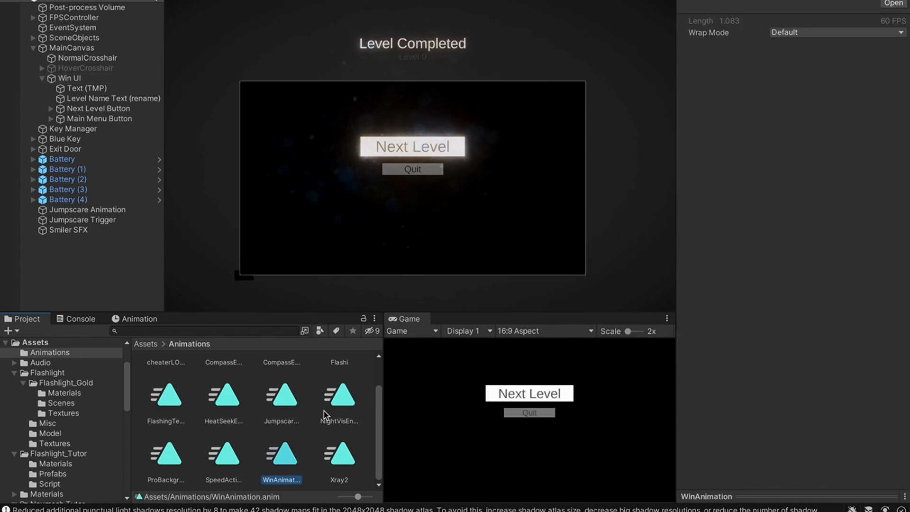
{"action": "left_click", "coordinate": [801, 32]}
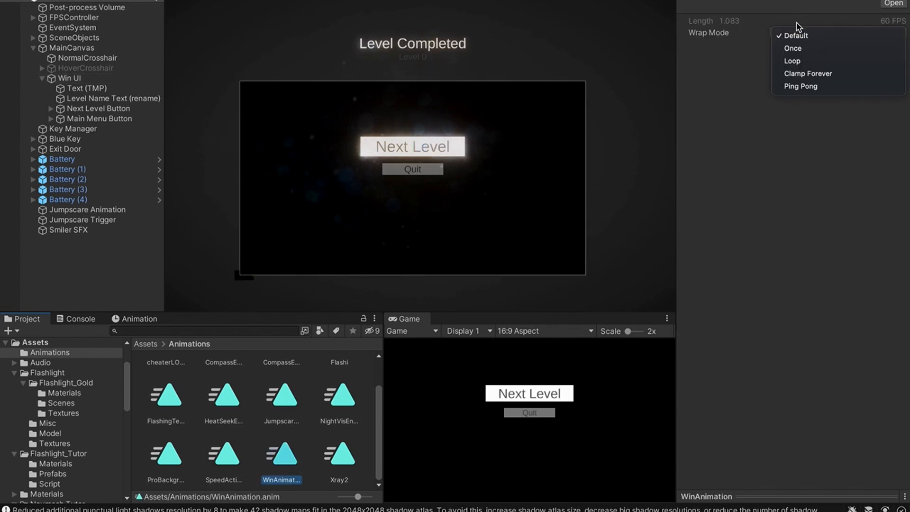
{"action": "left_click", "coordinate": [814, 49]}
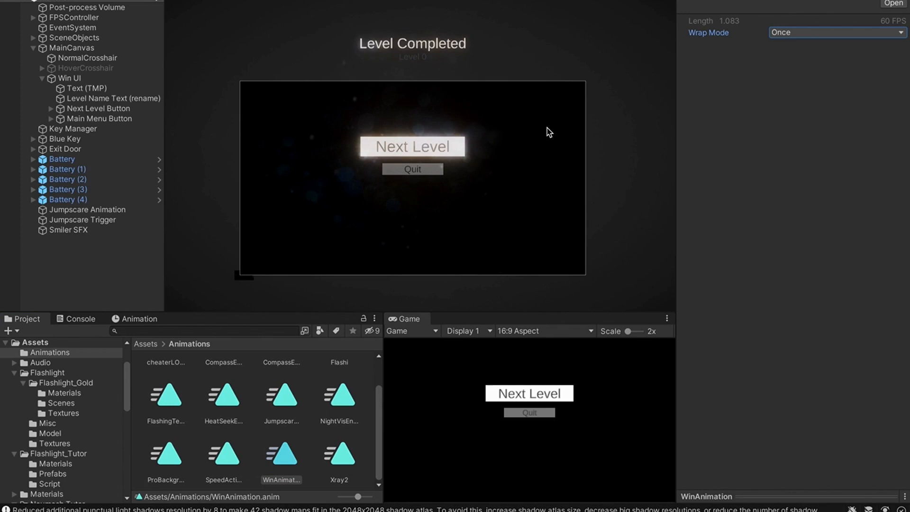
{"action": "middle_click_drag", "start_coordinate": [202, 127], "coordinate": [239, 106]}
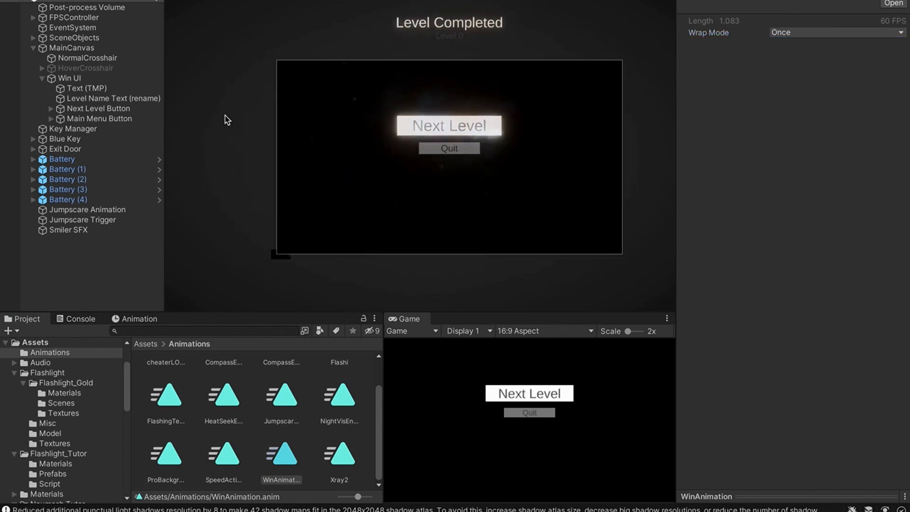
{"action": "left_click", "coordinate": [70, 78]}
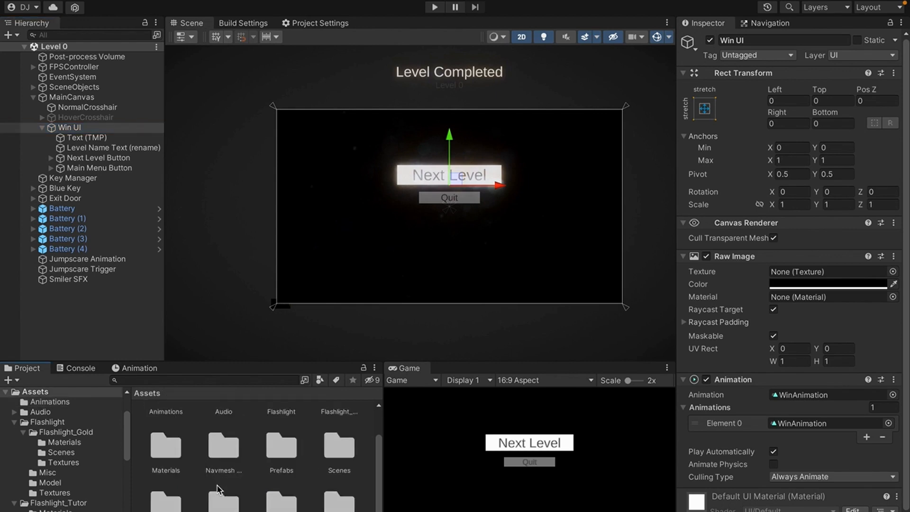
Dock the Game view beside the Scene view and create a C# script named ExitDoorTrigger in the Scripts folder.
{"action": "double_click", "coordinate": [162, 503]}
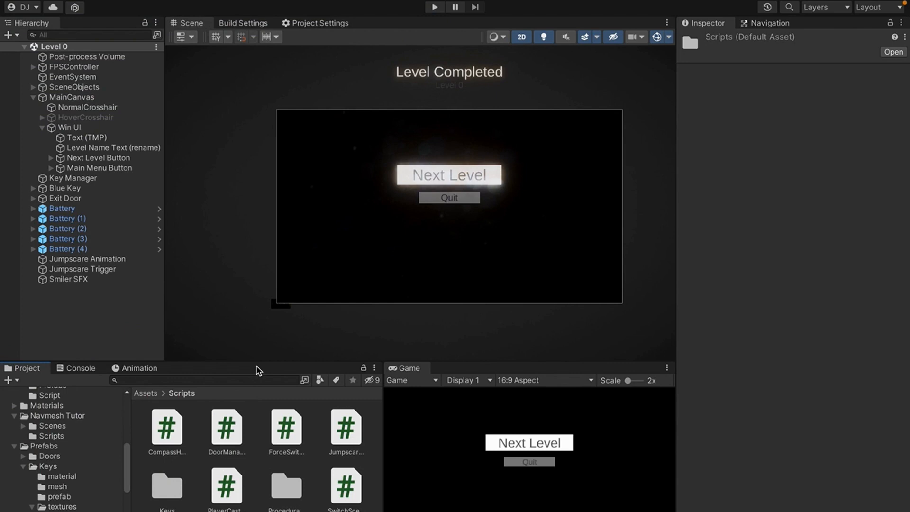
{"action": "left_click_drag", "start_coordinate": [408, 369], "coordinate": [238, 25]}
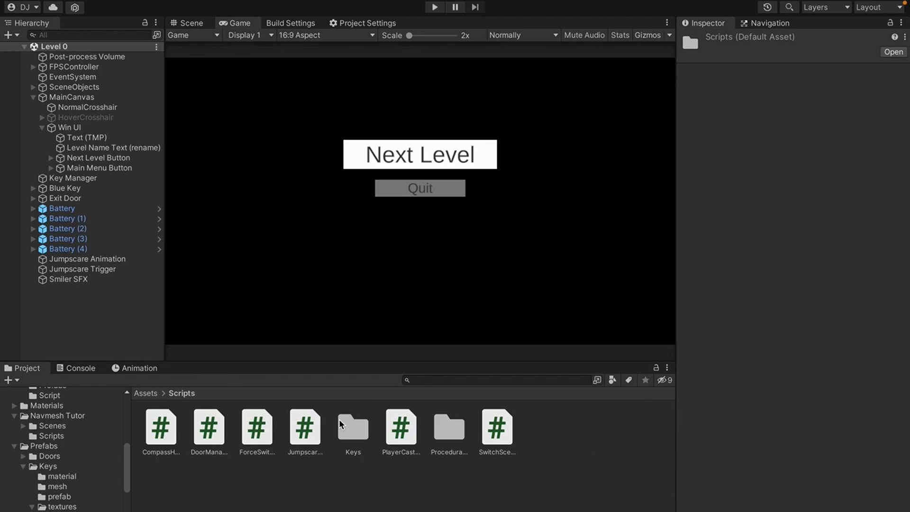
{"action": "right_click", "coordinate": [234, 487]}
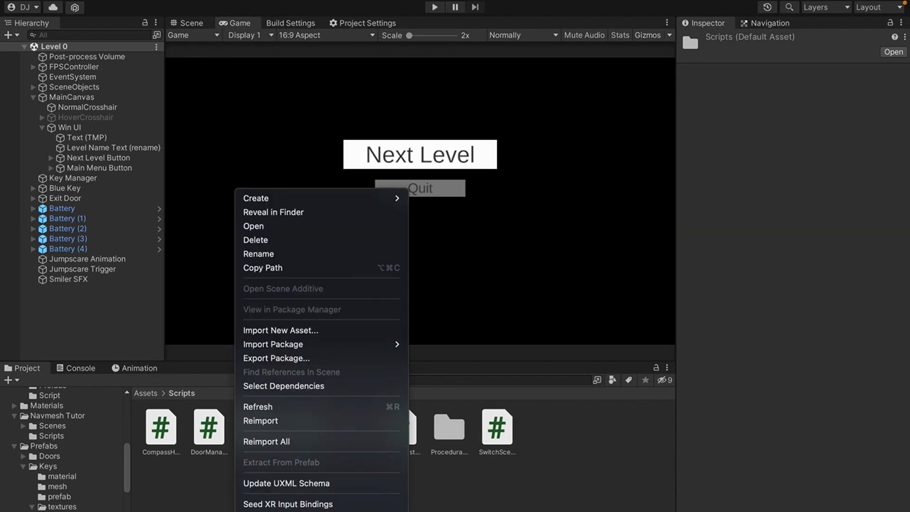
{"action": "mouse_move", "coordinate": [332, 199]}
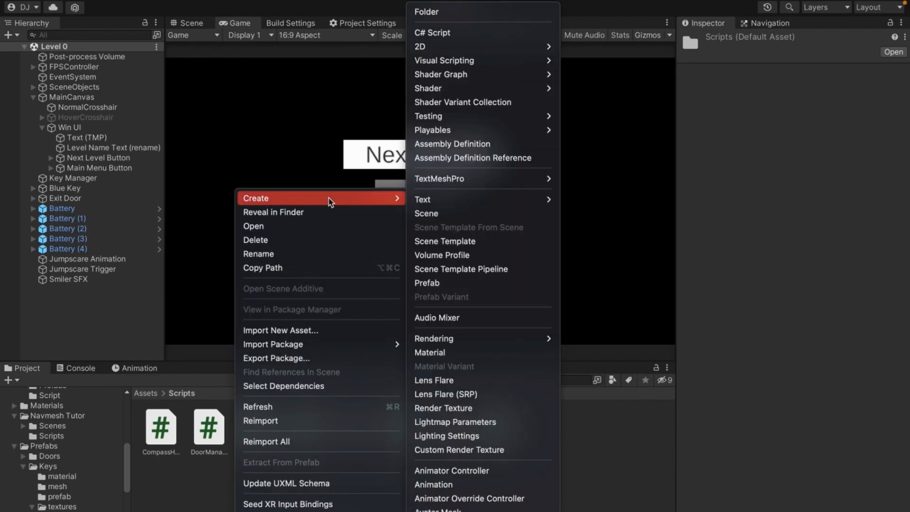
{"action": "left_click", "coordinate": [510, 33]}
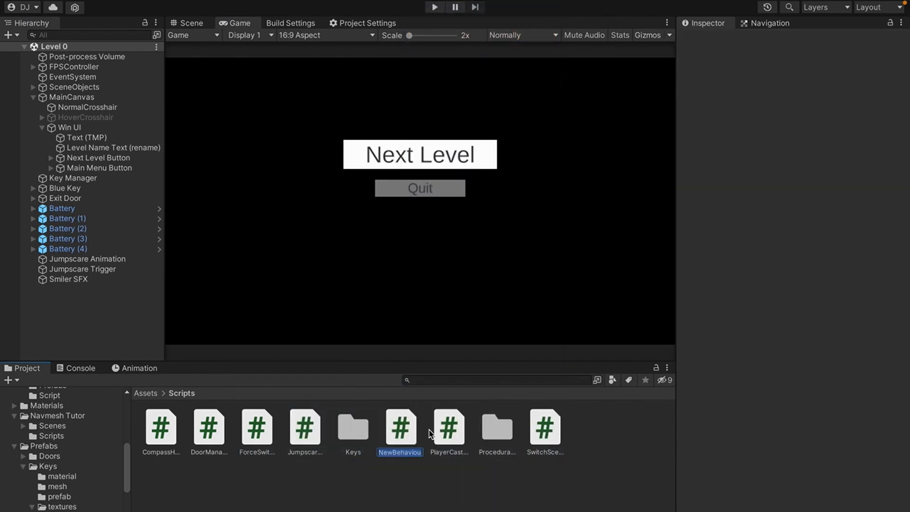
{"action": "type", "text": "E"}
{"action": "type", "text": "xitDoorTrigger"}
{"action": "key", "text": "Return"}
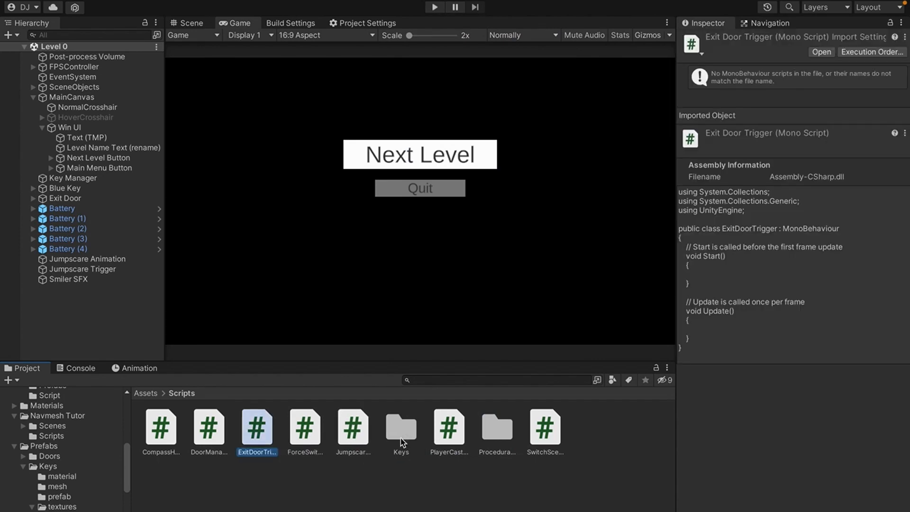
Open the ExitDoorTrigger script in Visual Studio, remove the default Start and Update methods, and add "using TMPro;".
{"action": "double_click", "coordinate": [260, 429]}
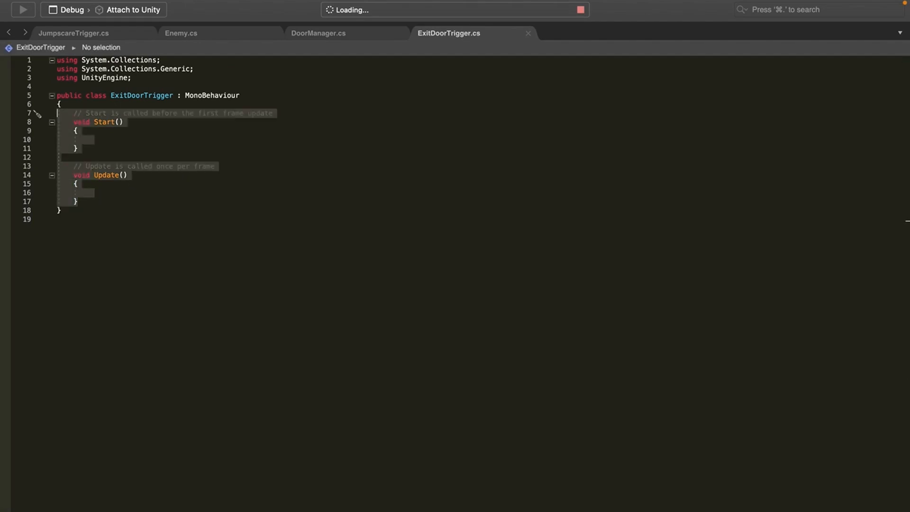
{"action": "key", "text": "BackSpace"}
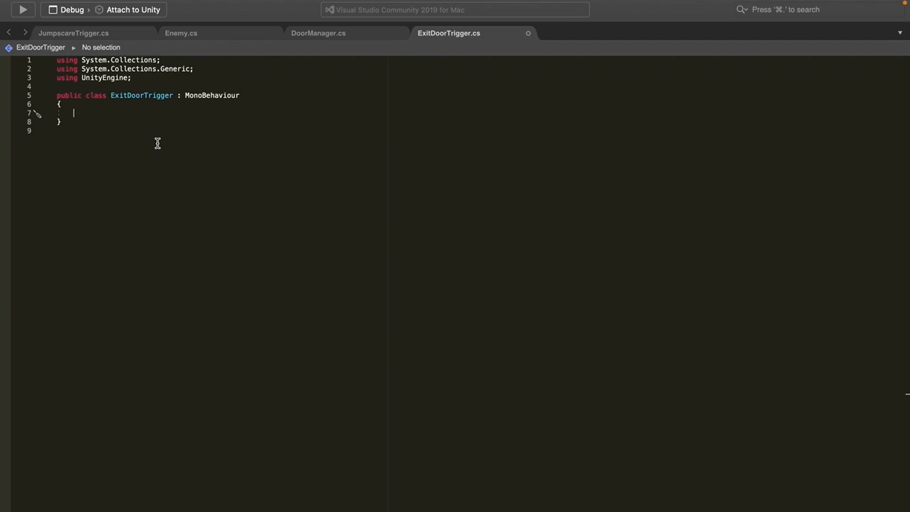
{"action": "left_click", "coordinate": [86, 87]}
{"action": "type", "text": "using TMPro;"}
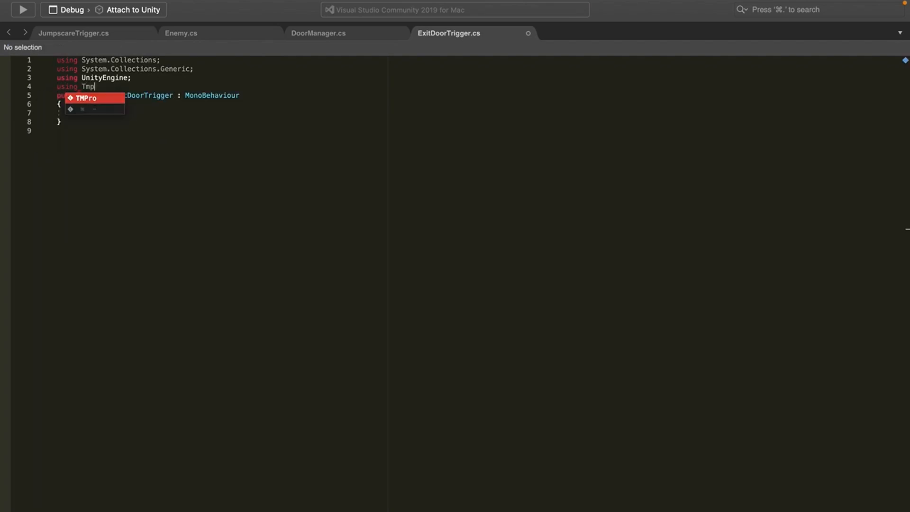
{"action": "key", "text": "Return"}
{"action": "left_click", "coordinate": [97, 124]}
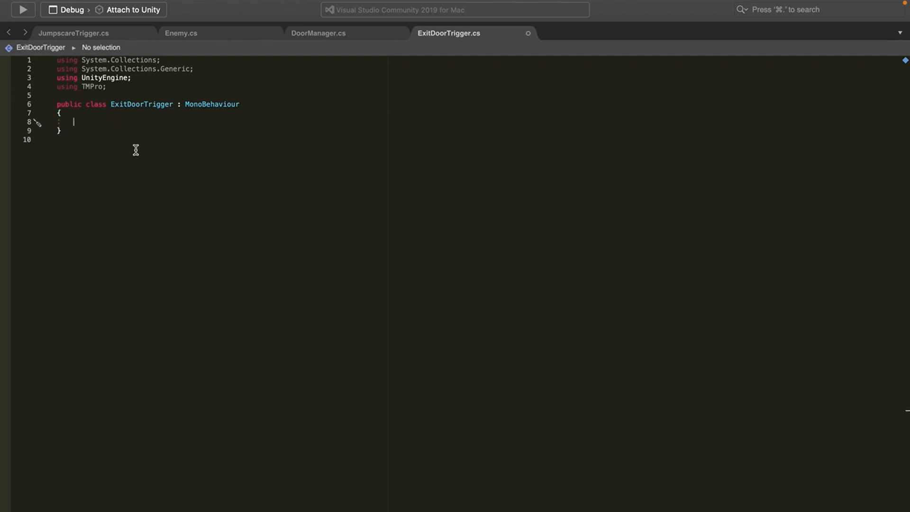
Declare a public GameObject variable named WinUI in the ExitDoorTrigger class.
{"action": "scroll", "coordinate": [135, 150], "scroll_direction": "up", "scroll_amount": 5, "text": "super"}
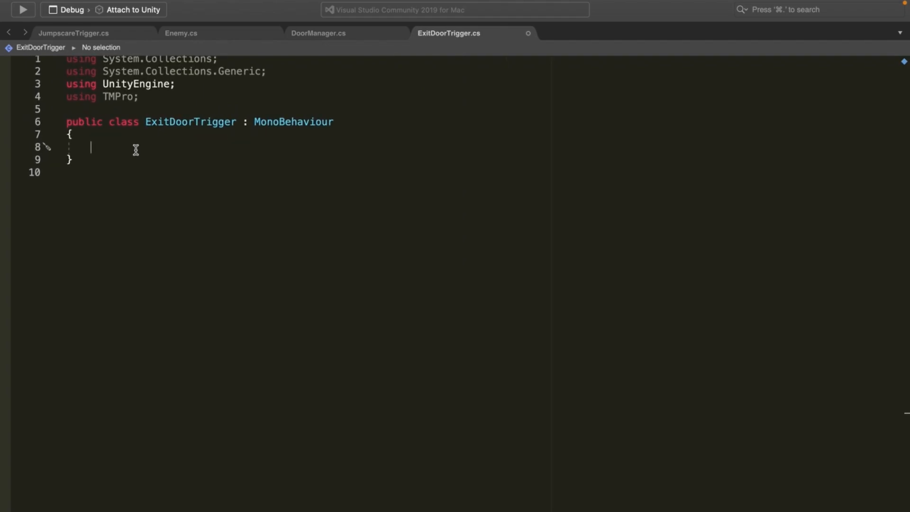
{"action": "scroll", "coordinate": [136, 150], "scroll_direction": "up", "scroll_amount": 1, "text": "super"}
{"action": "type", "text": "object"}
{"action": "key", "text": "super+z"}
{"action": "key", "text": "super+z"}
{"action": "type", "text": "public GameObject WinUI;"}
{"action": "key", "text": "Return"}
{"action": "key", "text": "Return"}
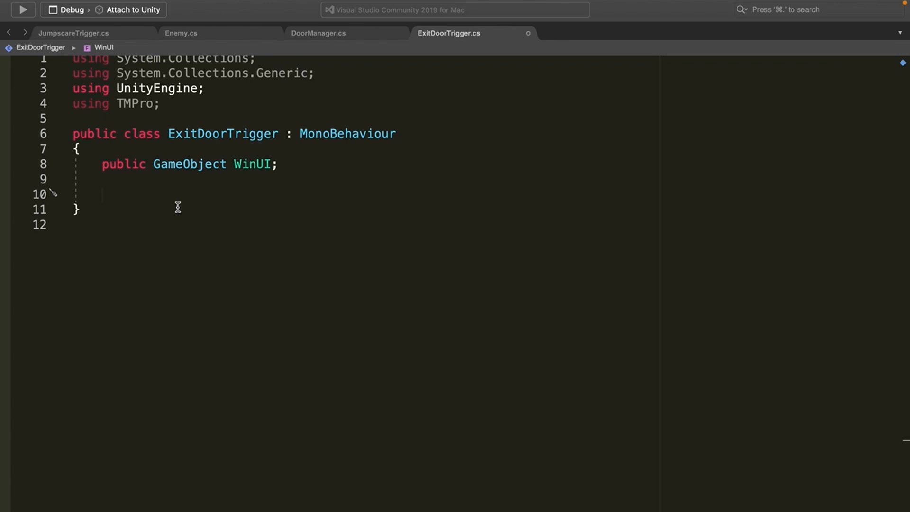
Declare a public TextMeshProUGUI variable named LevelText below the WinUI variable.
{"action": "type", "text": "public "}
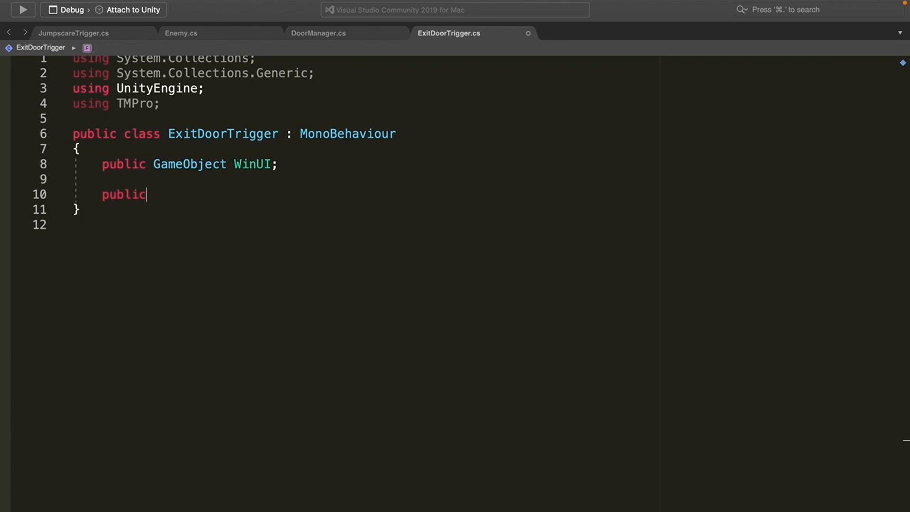
{"action": "type", "text": "Textmen"}
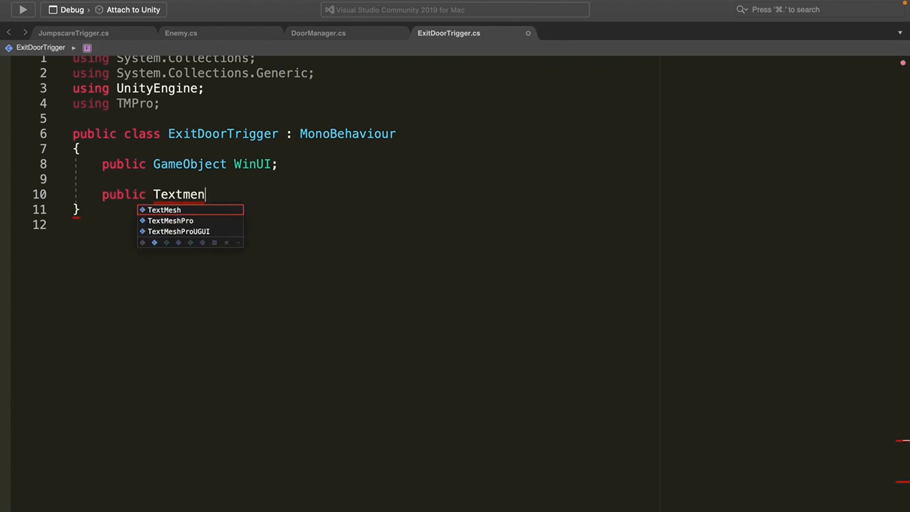
{"action": "key", "text": "Return"}
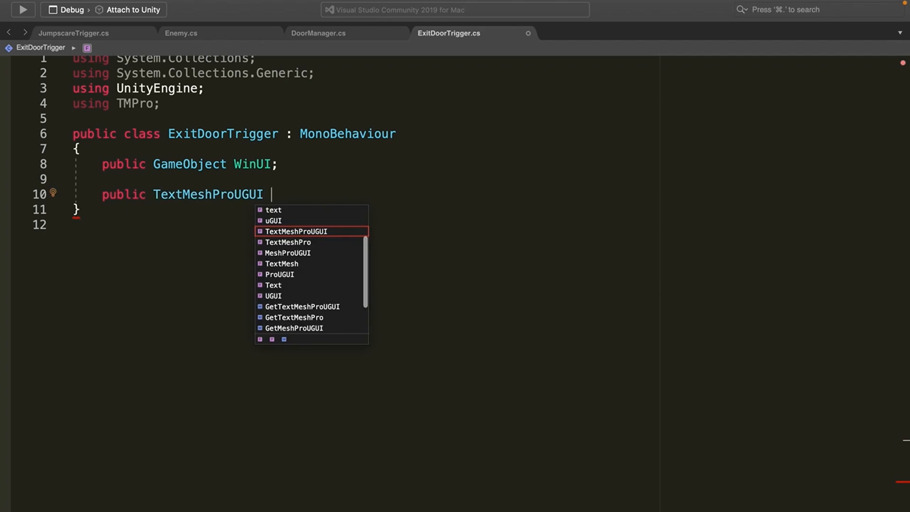
{"action": "type", "text": "LevelText;"}
{"action": "key", "text": "Return"}
{"action": "key", "text": "Return"}
{"action": "key", "text": "Return"}
Add a public void OnTriggerEnter(Collider other) method below the variables.
{"action": "type", "text": "pu"}
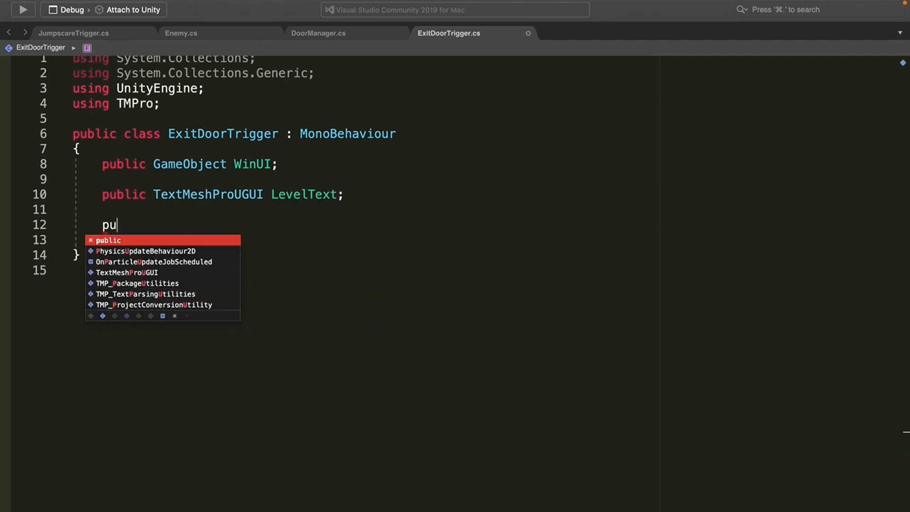
{"action": "type", "text": "blic "}
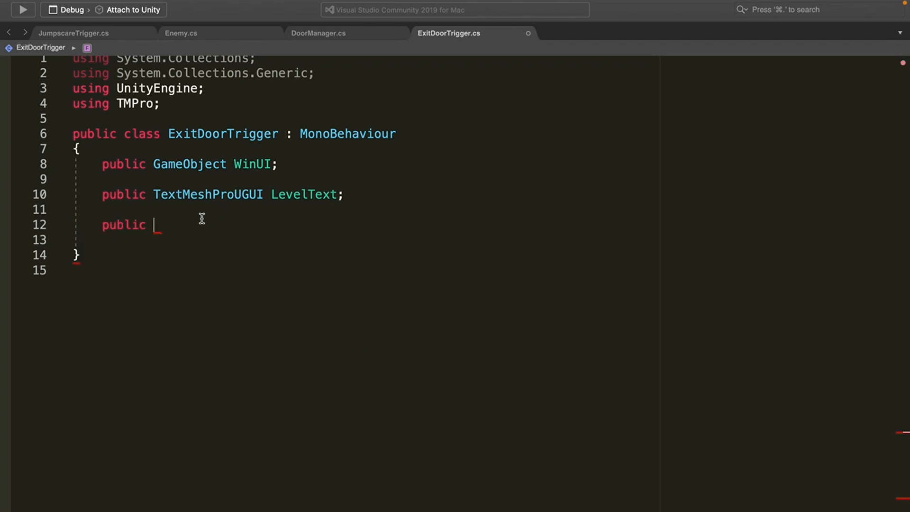
{"action": "type", "text": "Ontrigger"}
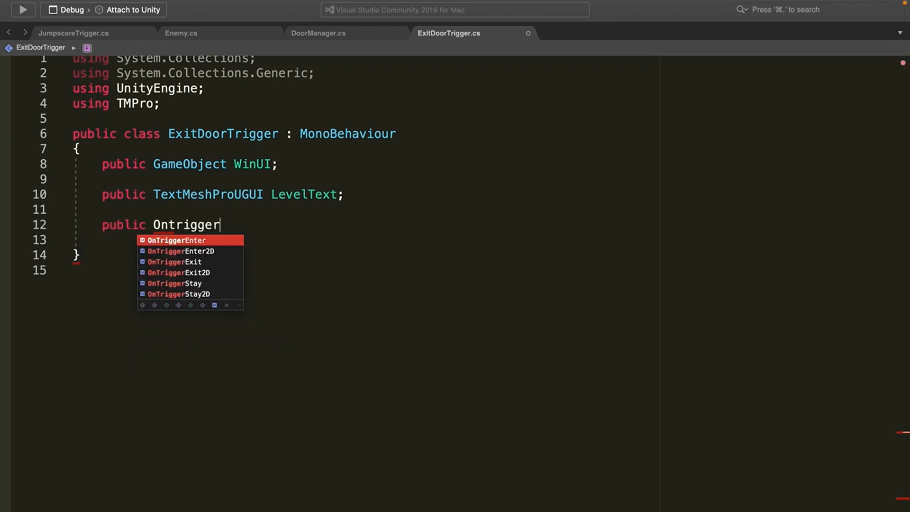
{"action": "key", "text": "Return"}
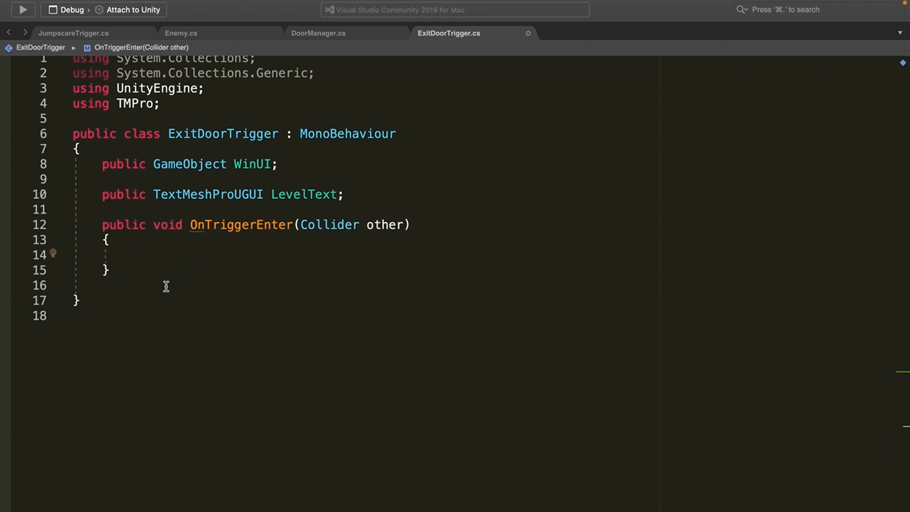
Inside OnTriggerEnter, disable the door's own trigger with "this.GetComponent<BoxCollider>().enabled = false;".
{"action": "type", "text": "this."}
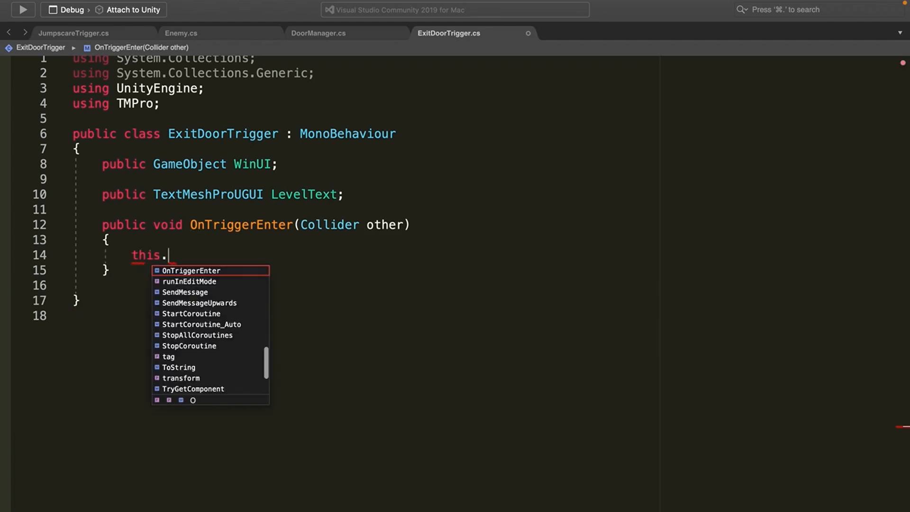
{"action": "type", "text": "GetComponent<>Box>"}
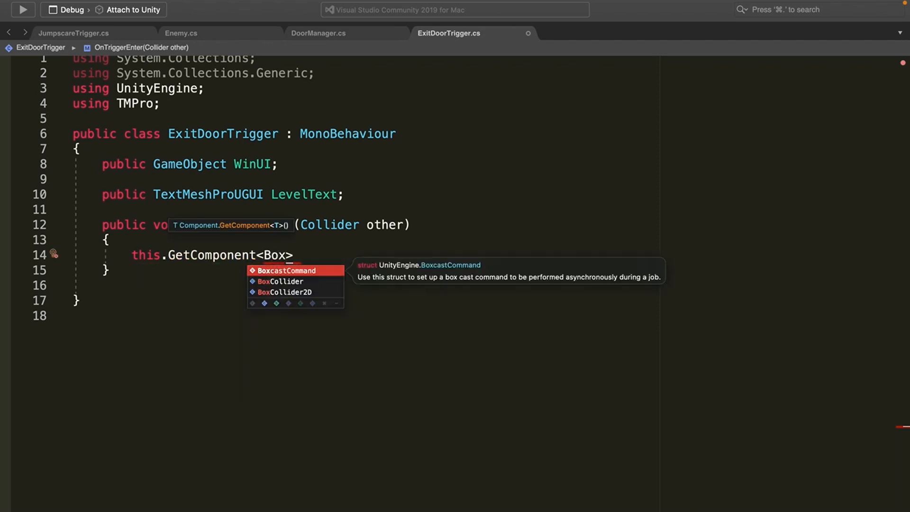
{"action": "key", "text": "Down"}
{"action": "key", "text": "Return"}
{"action": "key", "text": "Right"}
{"action": "type", "text": "().enabled = false;"}
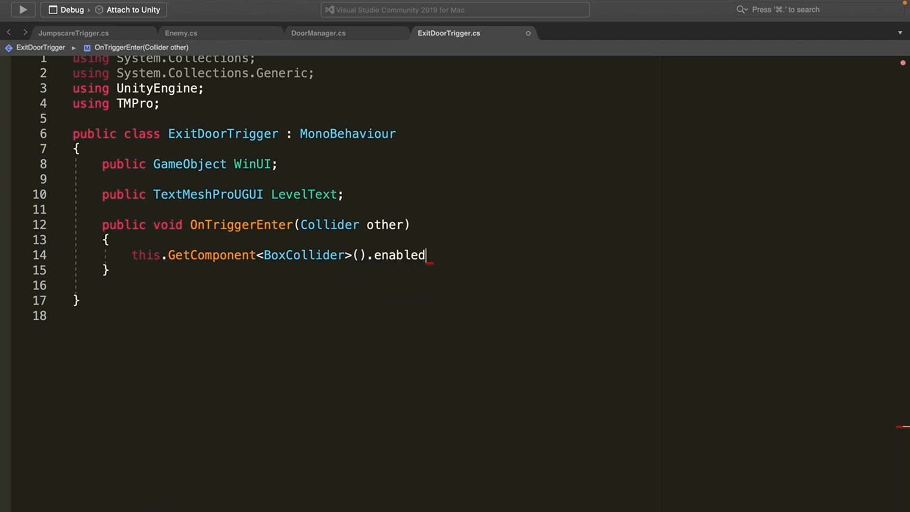
{"action": "key", "text": "Return"}
{"action": "key", "text": "Return"}
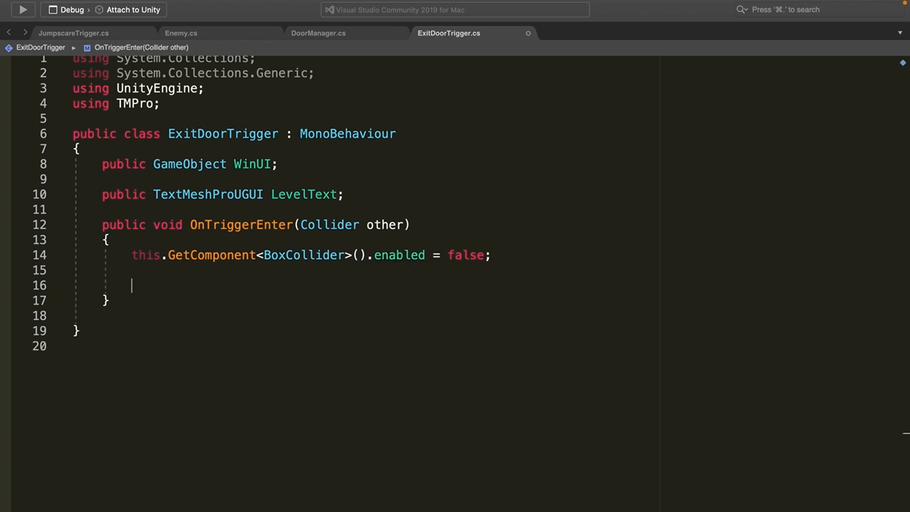
{"action": "left_click_drag", "start_coordinate": [125, 255], "coordinate": [494, 255]}
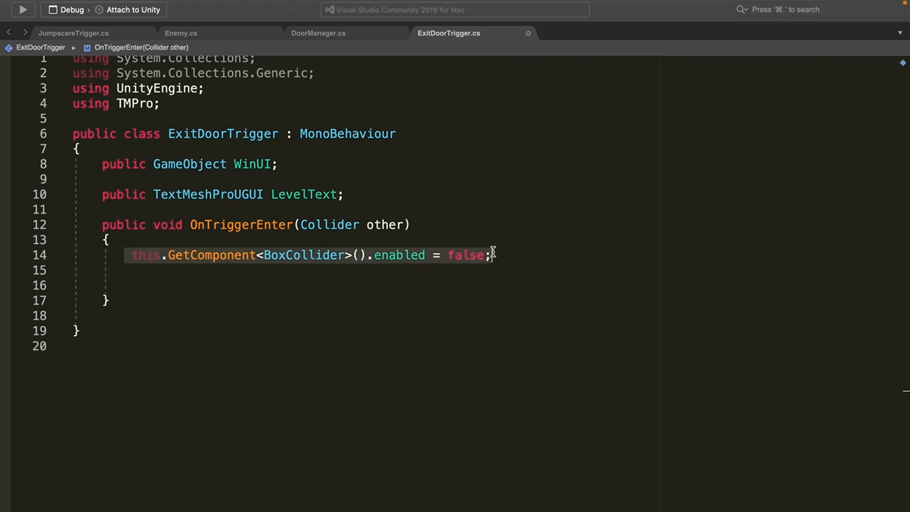
Append the comment "// Stops the player from using the exit twice." to the BoxCollider statement and leave blank lines below it.
{"action": "left_click", "coordinate": [494, 255]}
{"action": "type", "text": "// Stops the pla"}
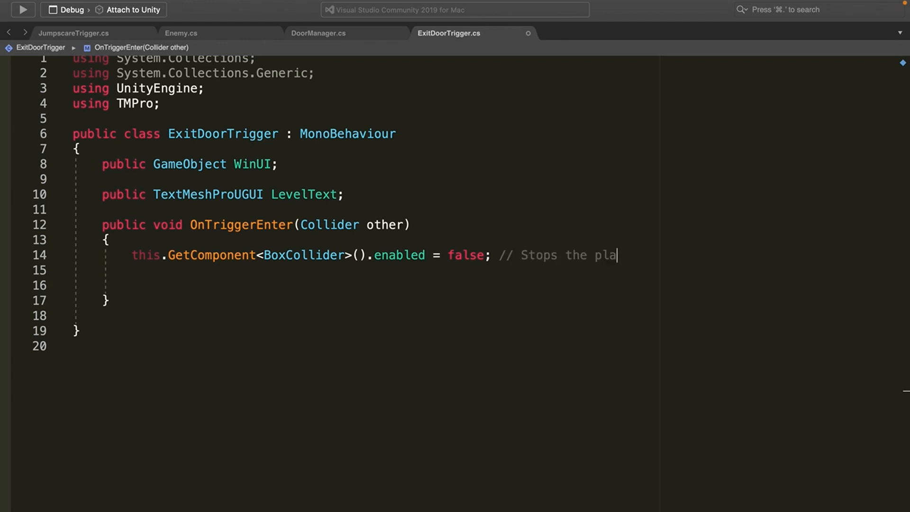
{"action": "type", "text": "yer from using the exit twice."}
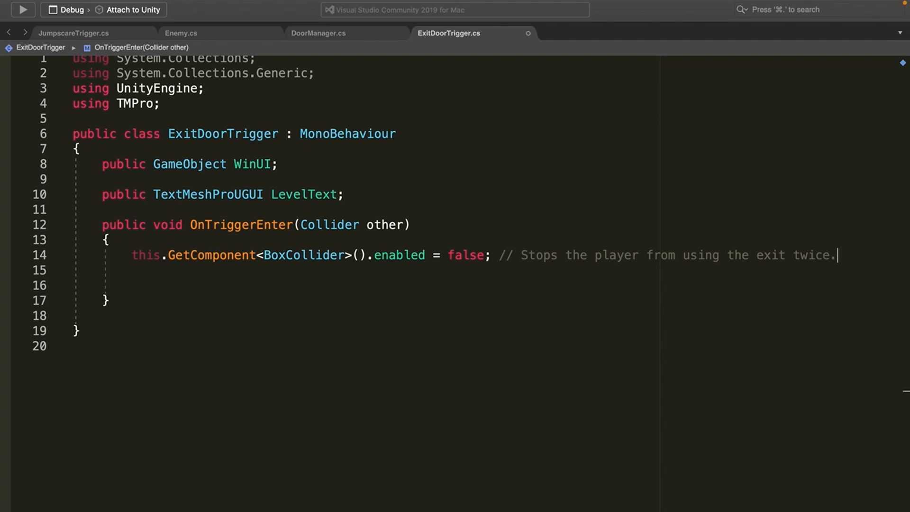
{"action": "key", "text": "Return"}
{"action": "key", "text": "Return"}
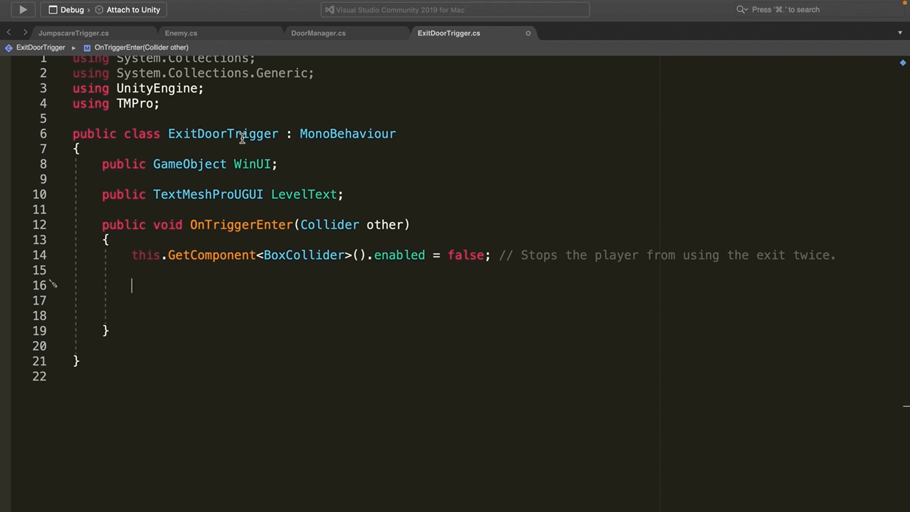
Add the directive "using UnityStandardAssets.Characters.FirstPerson;" below the TMPro import, followed by blank lines.
{"action": "left_click", "coordinate": [131, 116]}
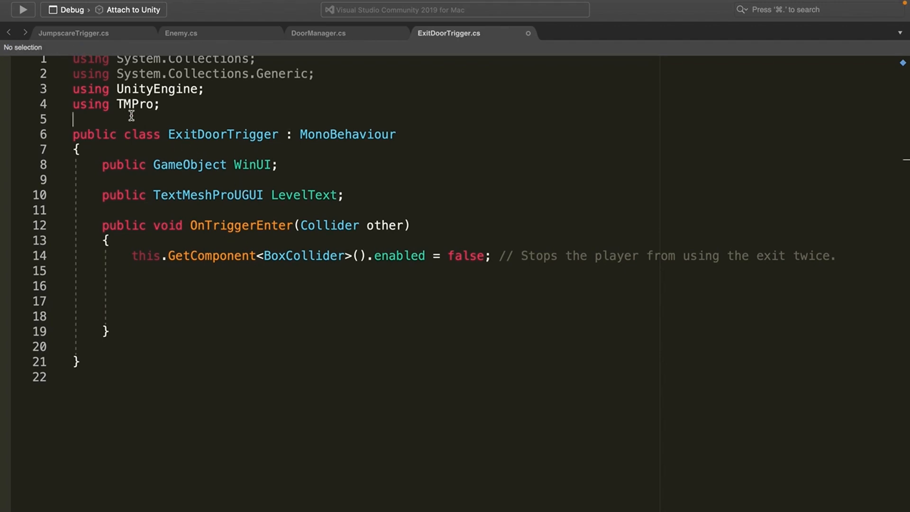
{"action": "type", "text": "u"}
{"action": "key", "text": "BackSpace"}
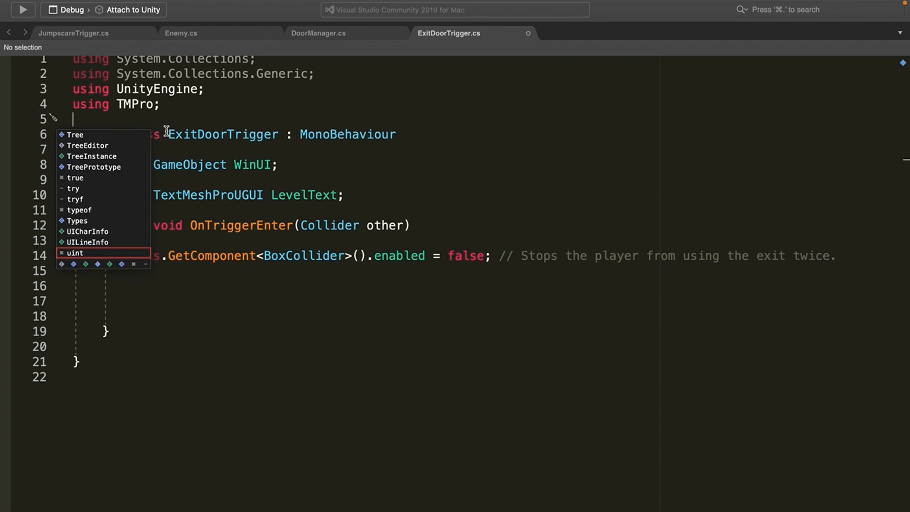
{"action": "type", "text": "using Stan"}
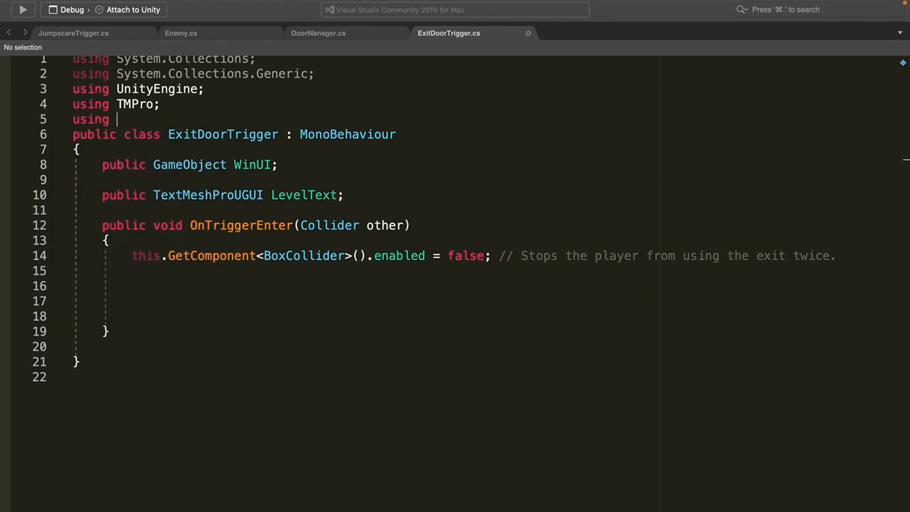
{"action": "key", "text": "BackSpace"}
{"action": "key", "text": "BackSpace"}
{"action": "key", "text": "Down"}
{"action": "key", "text": "Down"}
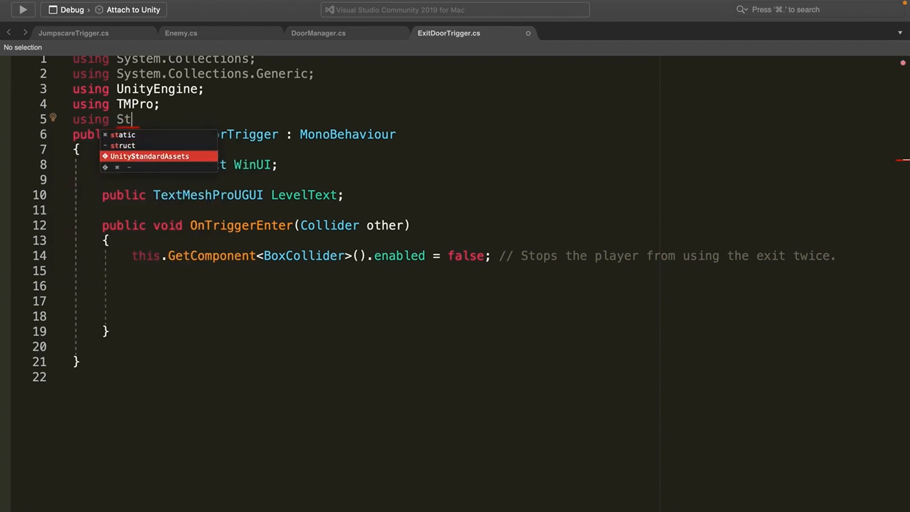
{"action": "type", "text": ".ch"}
{"action": "key", "text": "Tab"}
{"action": "type", "text": ".F"}
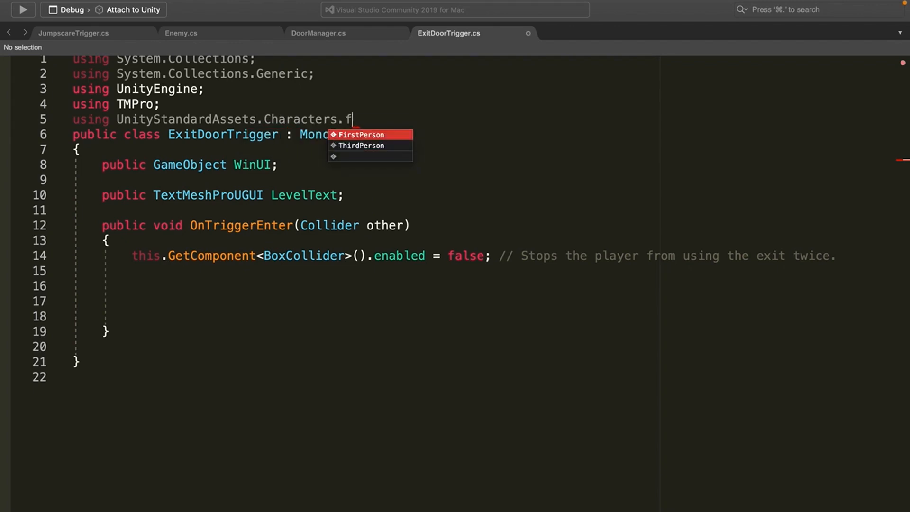
{"action": "type", "text": ";"}
{"action": "key", "text": "Return"}
{"action": "key", "text": "Return"}
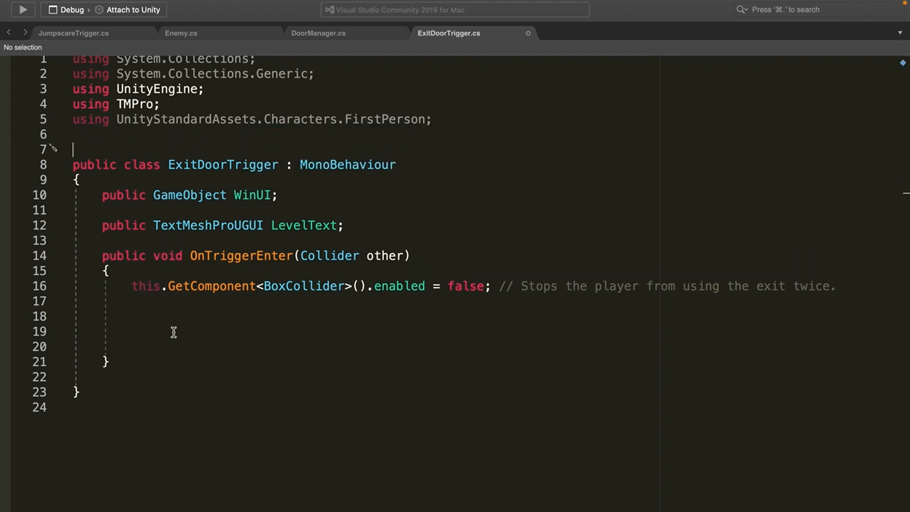
Inside OnTriggerEnter, disable the player controller with "FindObjectOfType<FirstPersonController>().enabled = false;".
{"action": "left_click", "coordinate": [174, 331]}
{"action": "type", "text": "FindObjectOfType"}
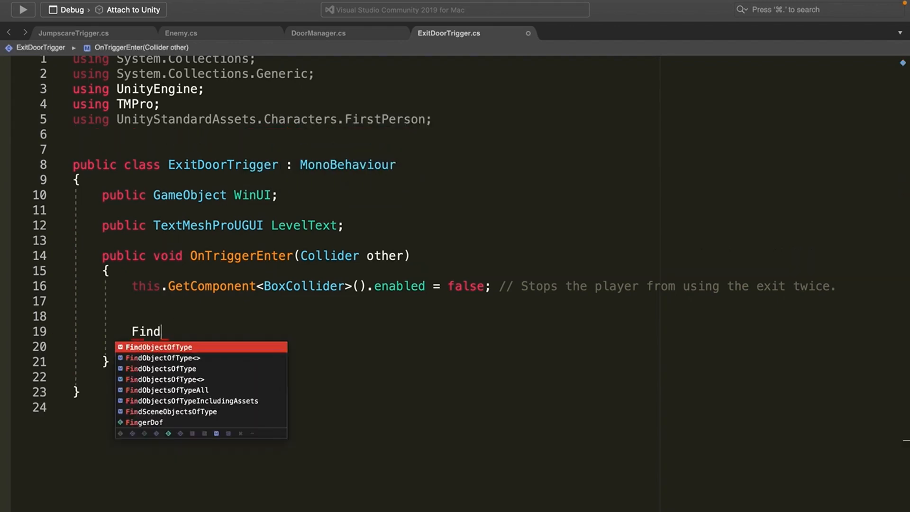
{"action": "key", "text": "Tab"}
{"action": "type", "text": "<firstp"}
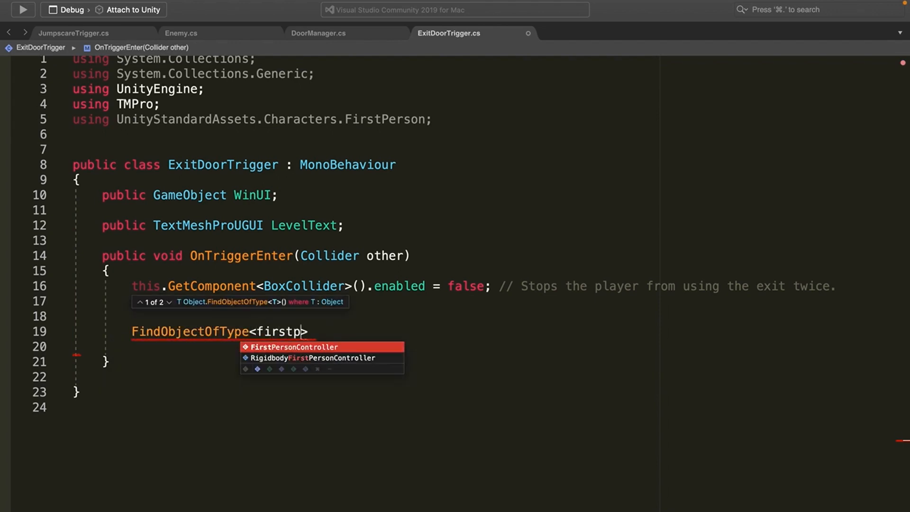
{"action": "key", "text": "Tab"}
{"action": "type", "text": ">().en"}
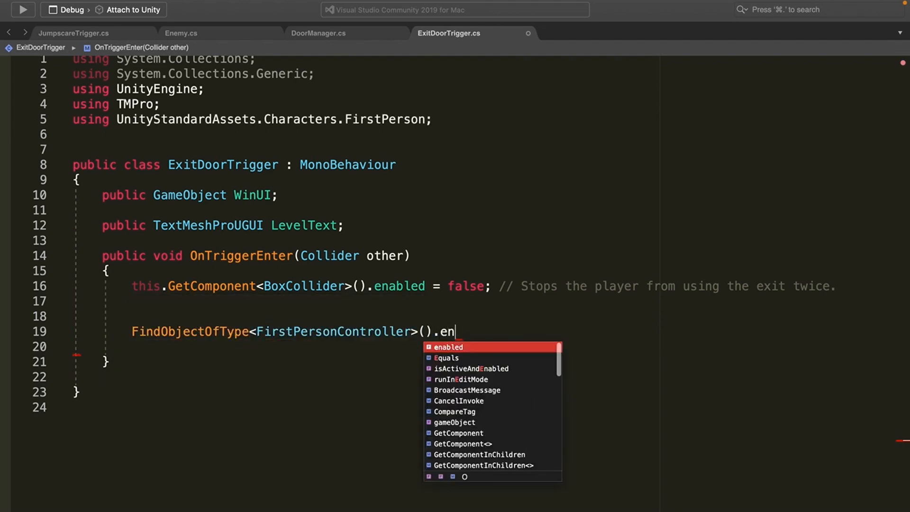
{"action": "key", "text": "Tab"}
{"action": "type", "text": "= false;"}
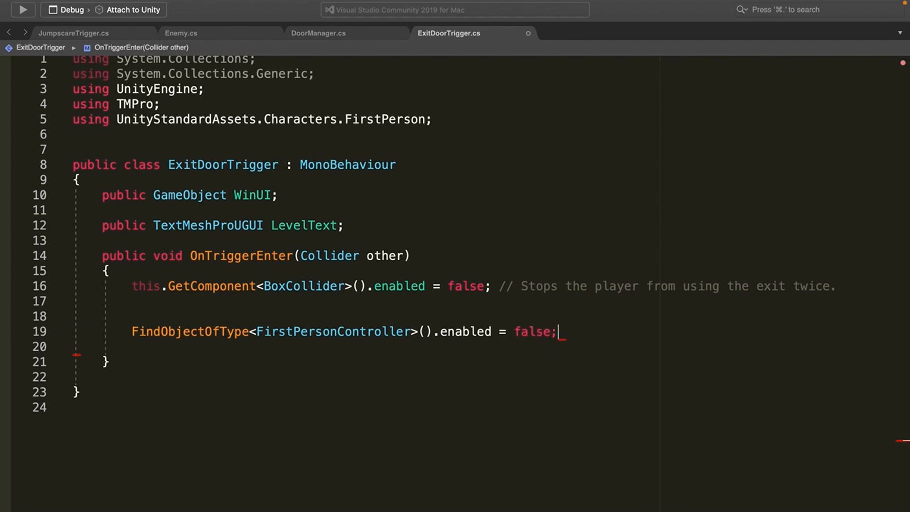
Append the comment "// Stop the player from moving." to the FirstPersonController statement and start a new line below it.
{"action": "type", "text": " // Sto"}
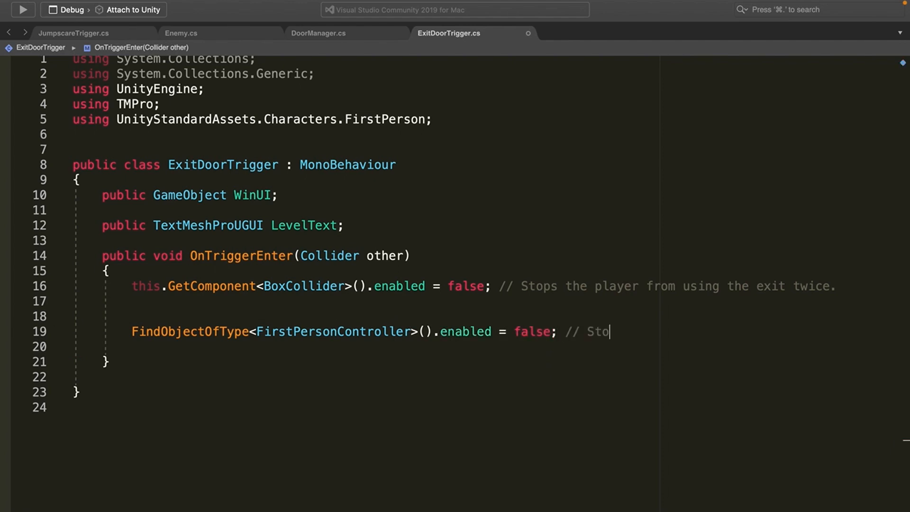
{"action": "type", "text": "p the player from moving."}
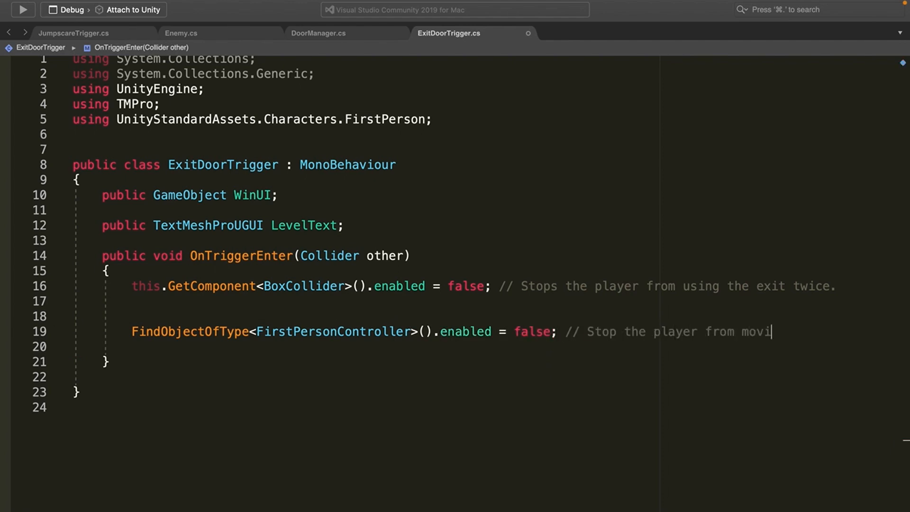
{"action": "key", "text": "Return"}
{"action": "key", "text": "Return"}
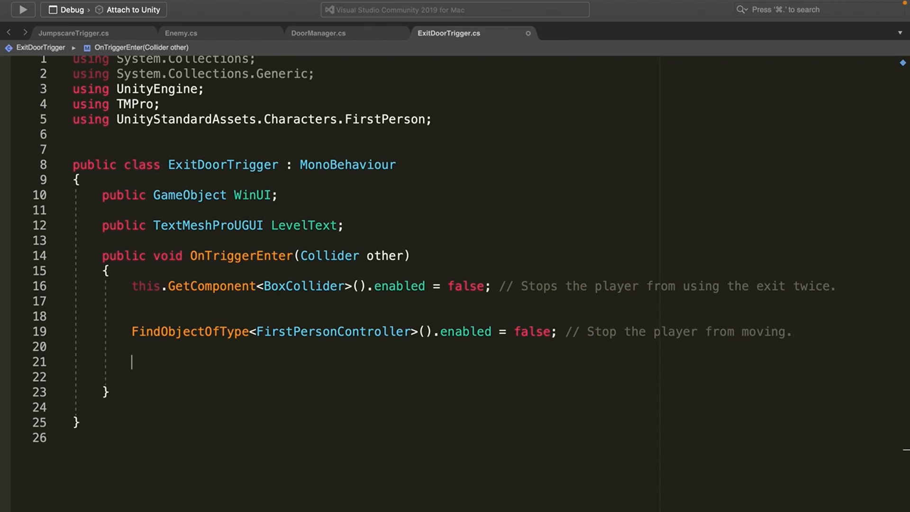
{"action": "triple_click", "coordinate": [227, 122]}
{"action": "left_click", "coordinate": [227, 122]}
{"action": "double_click", "coordinate": [290, 119]}
{"action": "left_click_drag", "start_coordinate": [290, 119], "coordinate": [427, 119]}
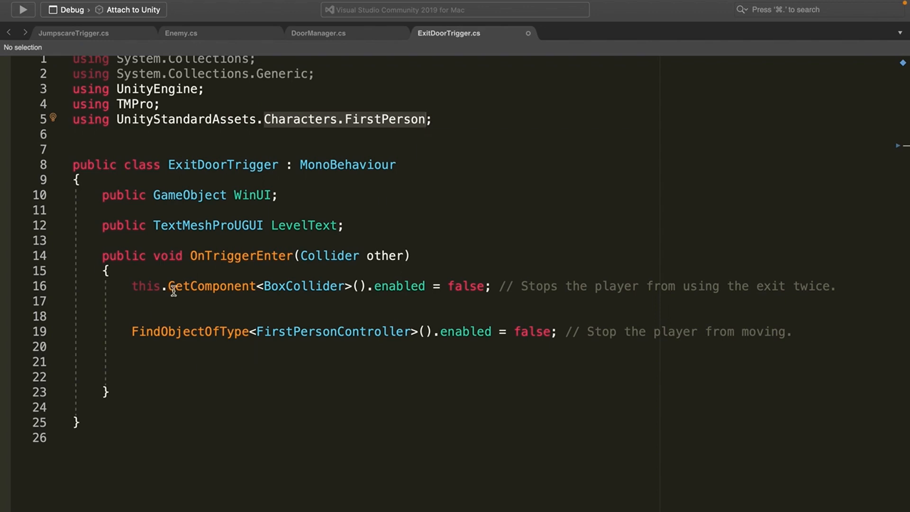
Show and unlock the cursor in OnTriggerEnter with "Cursor.visible = true;" and "Cursor.lockState = CursorLockMode.None;".
{"action": "left_click", "coordinate": [207, 362]}
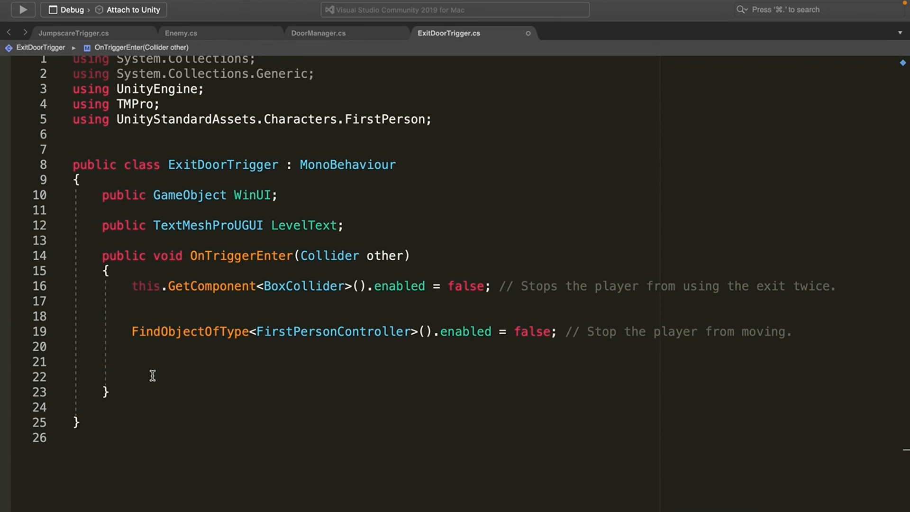
{"action": "type", "text": "Cursor.visible = true;"}
{"action": "key", "text": "Return"}
{"action": "key", "text": "Return"}
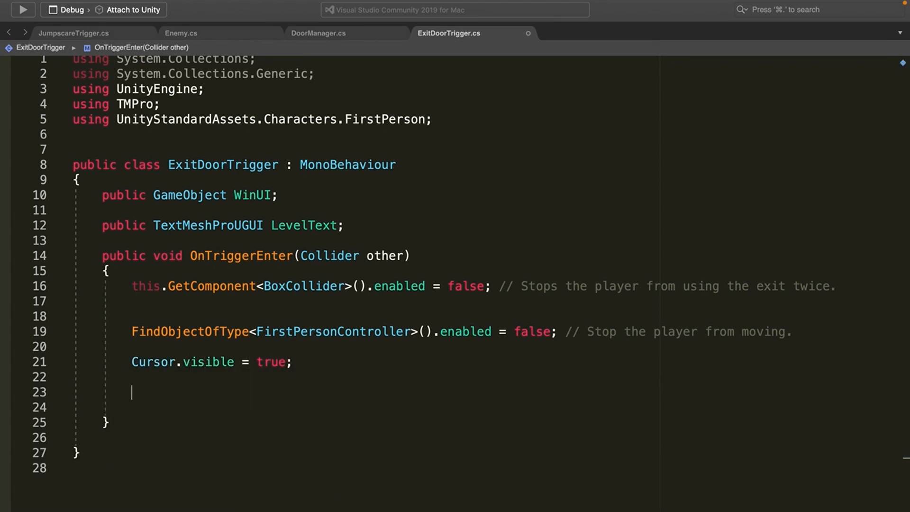
{"action": "type", "text": "Cursor."}
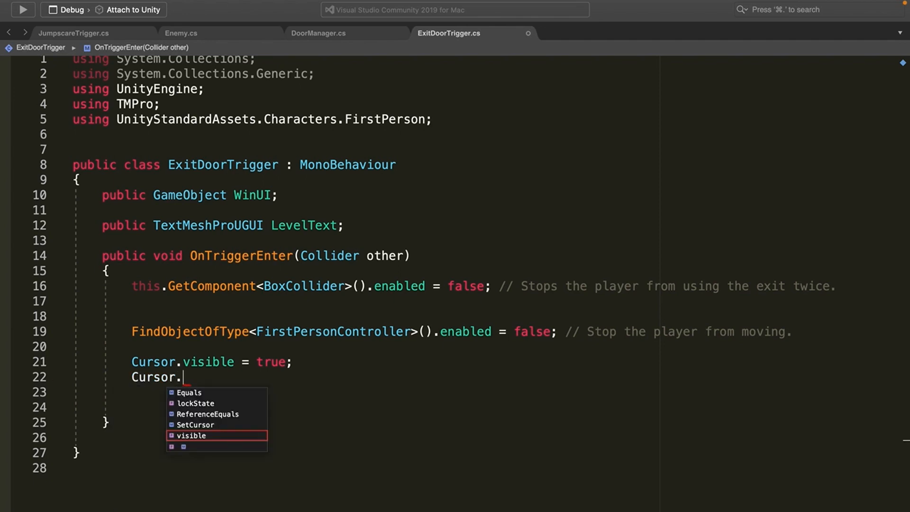
{"action": "type", "text": "lockState ="}
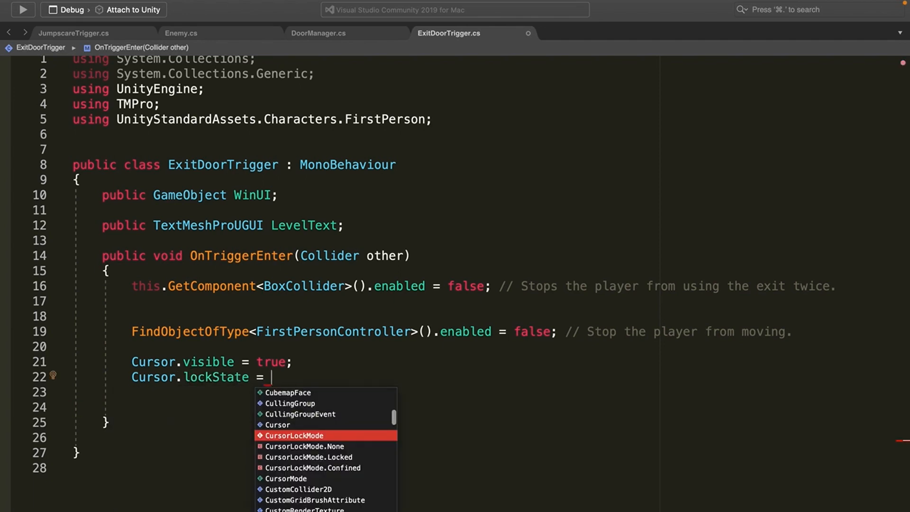
{"action": "key", "text": "Down"}
{"action": "type", "text": "CursorLockMode.None;"}
Add the comment "// Fix the cursor so that the player can move to press the buttons." above the two Cursor lines.
{"action": "left_click", "coordinate": [180, 347]}
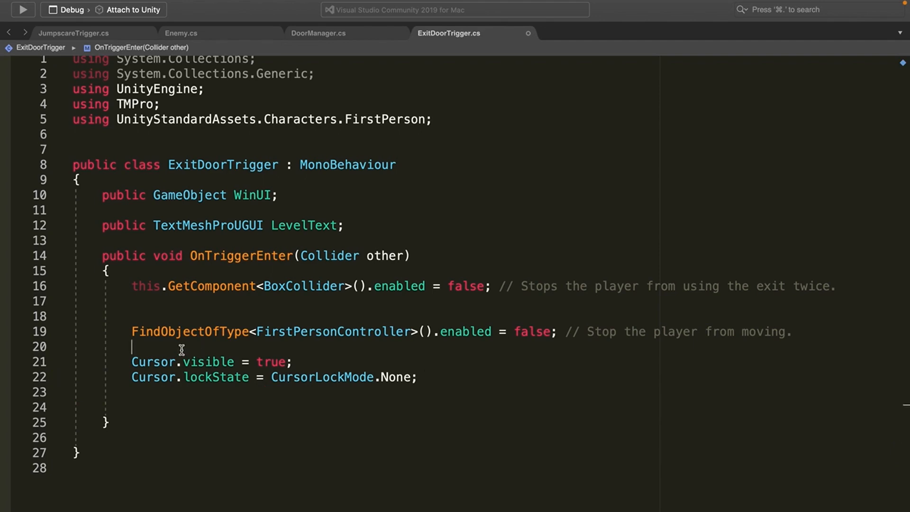
{"action": "key", "text": "Return"}
{"action": "type", "text": "//"}
{"action": "type", "text": " Fxi"}
{"action": "key", "text": "BackSpace"}
{"action": "key", "text": "BackSpace"}
{"action": "type", "text": "ix our cursor"}
{"action": "left_click", "coordinate": [183, 361], "text": "shift"}
{"action": "type", "text": "the cursor so that the player can move to press the buttons."}
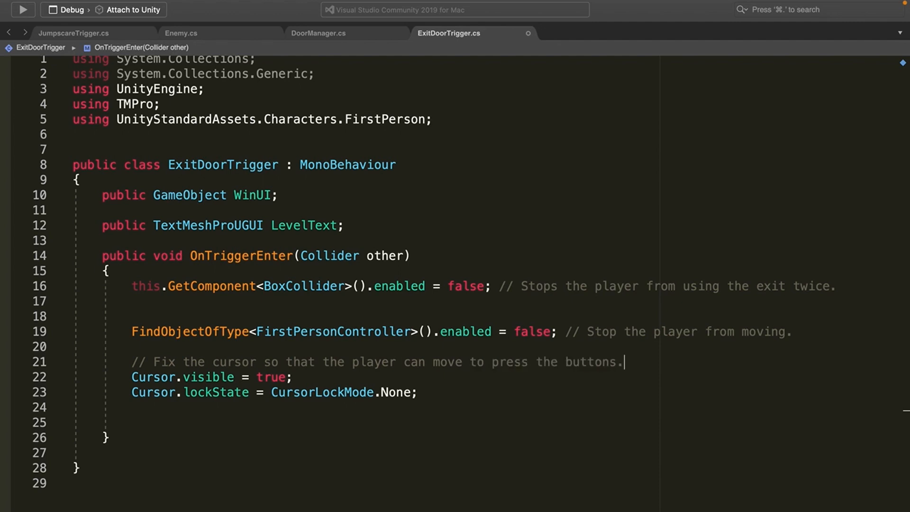
Remove the extra blank line above the FindObjectOfType statement and insert a blank line below the Cursor lines.
{"action": "left_click", "coordinate": [194, 306]}
{"action": "key", "text": "BackSpace"}
{"action": "left_click", "coordinate": [190, 405]}
{"action": "key", "text": "Return"}
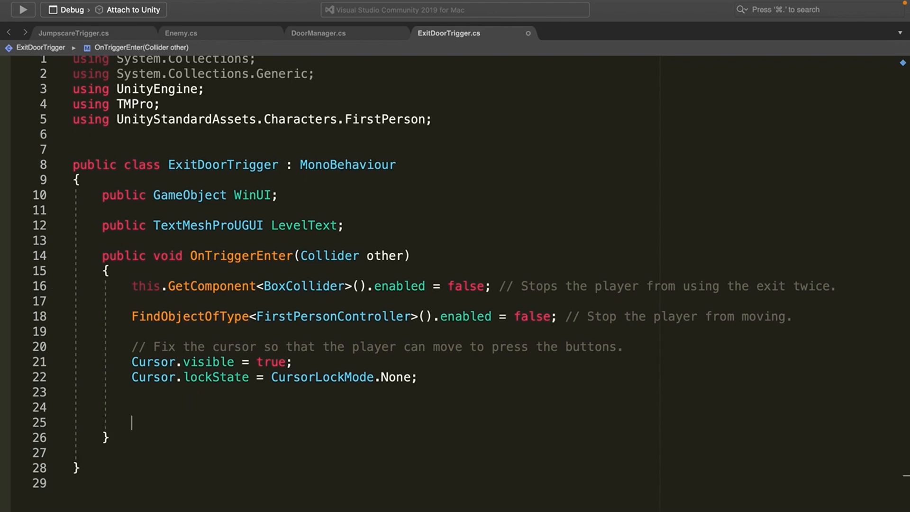
Below the Cursor lines, add "WinUI.SetActive(true);" with the comment "// Shows the win UI on the screen.".
{"action": "left_click", "coordinate": [171, 331]}
{"action": "left_click", "coordinate": [155, 397]}
{"action": "type", "text": "Win"}
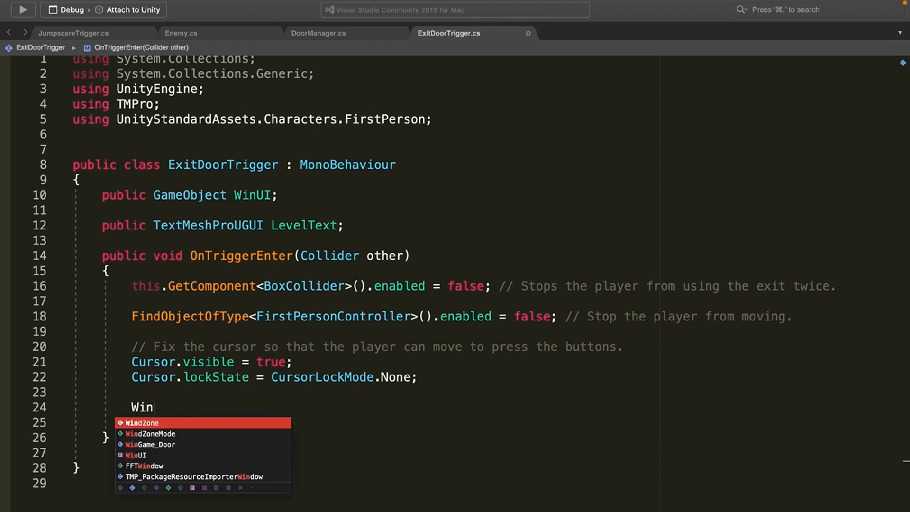
{"action": "type", "text": "UI.SetActive"}
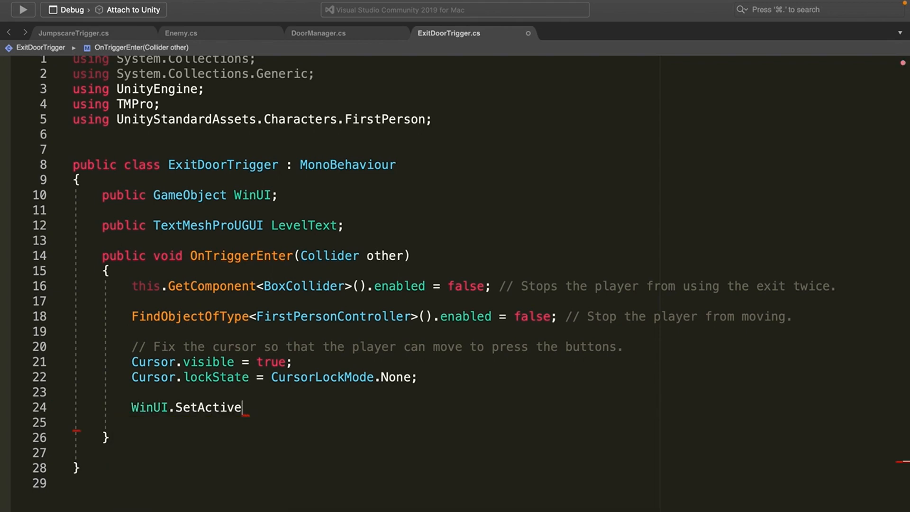
{"action": "type", "text": "(true); // Shows th"}
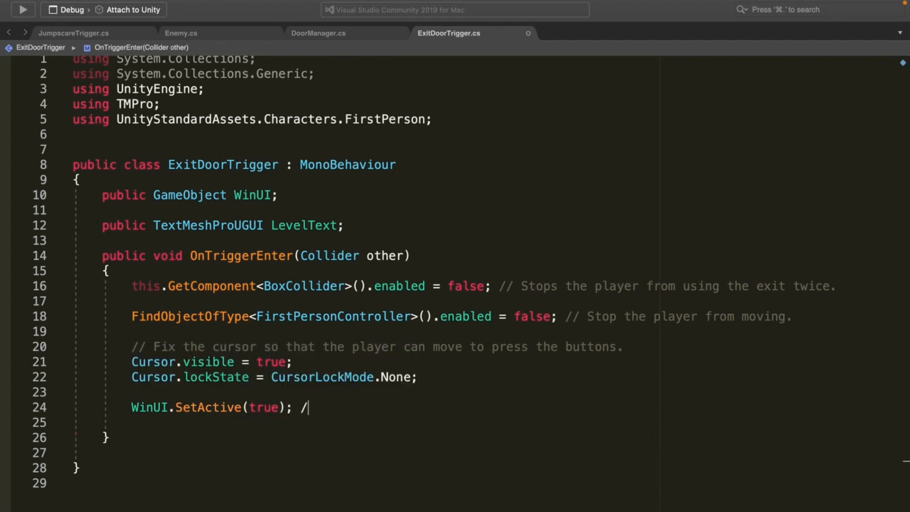
{"action": "type", "text": "e win U"}
{"action": "key", "text": "BackSpace"}
{"action": "type", "text": "win UI on the"}
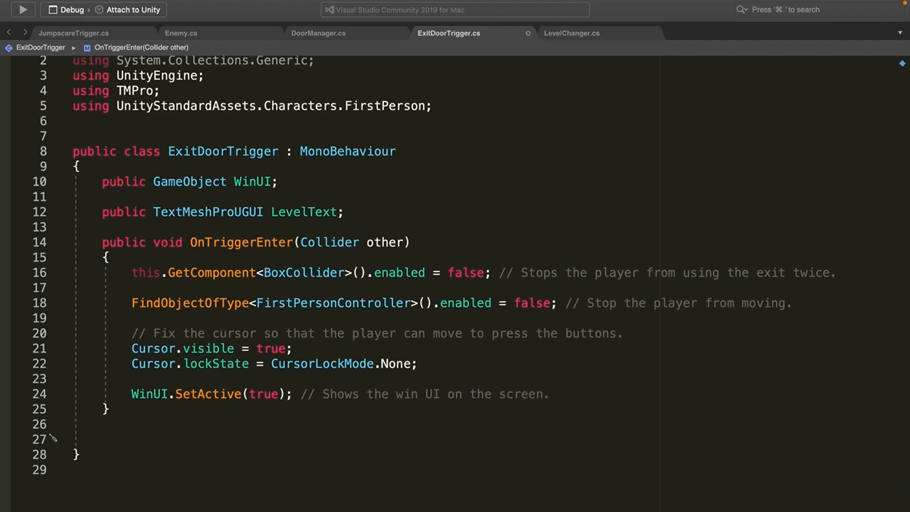
Add an empty "private void Update()" method below OnTriggerEnter.
{"action": "type", "text": "private void Update()"}
{"action": "key", "text": "Return"}
{"action": "scroll", "coordinate": [167, 431], "scroll_direction": "down", "scroll_amount": 3}
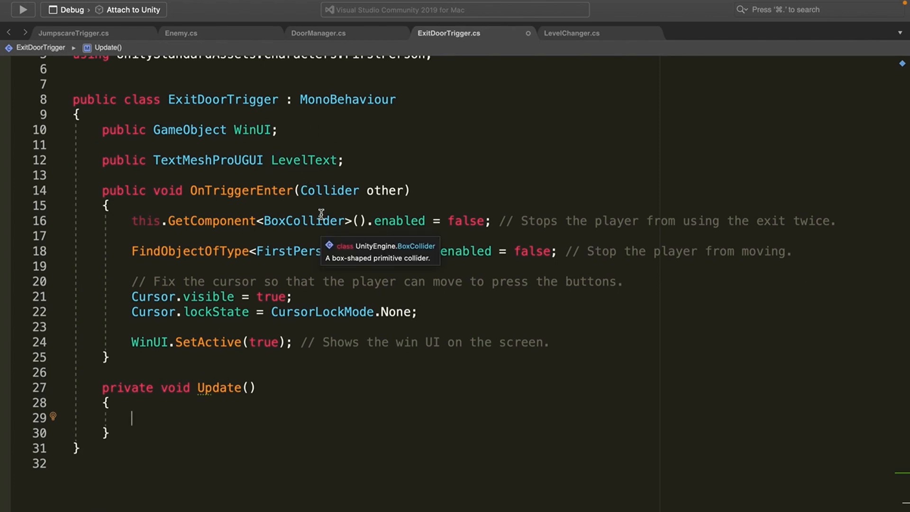
Add the directive "using UnityEngine.SceneManagement;" below the FirstPerson import.
{"action": "scroll", "coordinate": [308, 199], "scroll_direction": "up", "scroll_amount": 3}
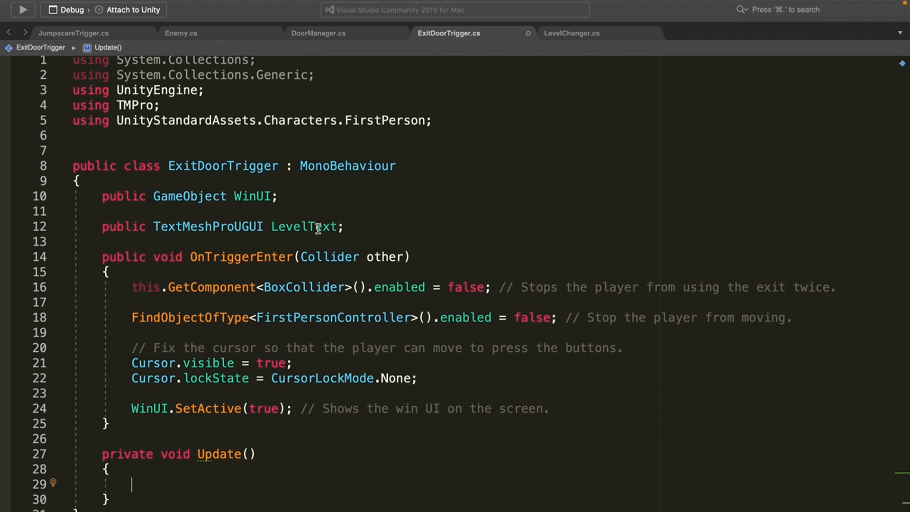
{"action": "left_click", "coordinate": [224, 135]}
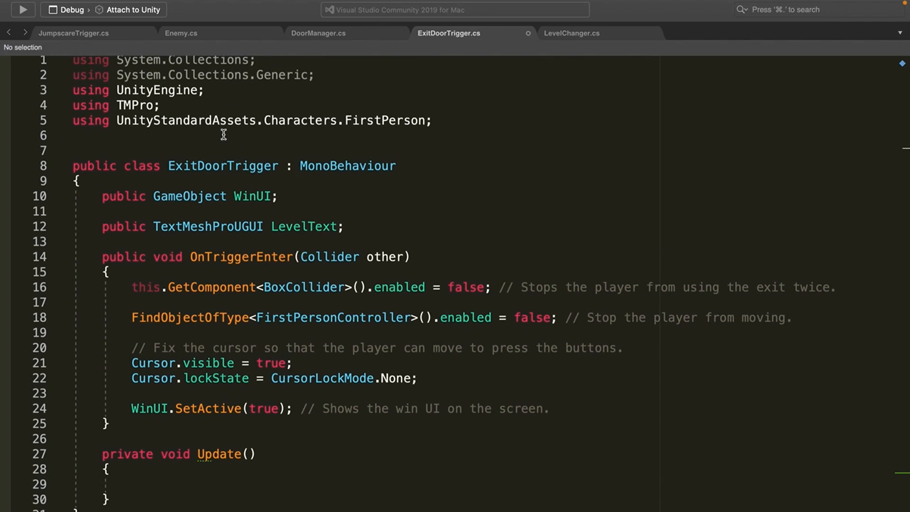
{"action": "type", "text": "u"}
{"action": "key", "text": "BackSpace"}
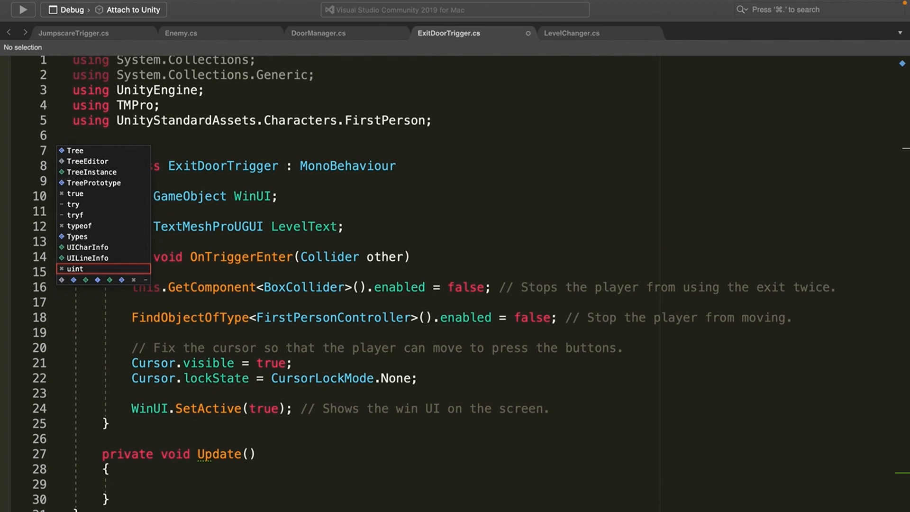
{"action": "type", "text": "using "}
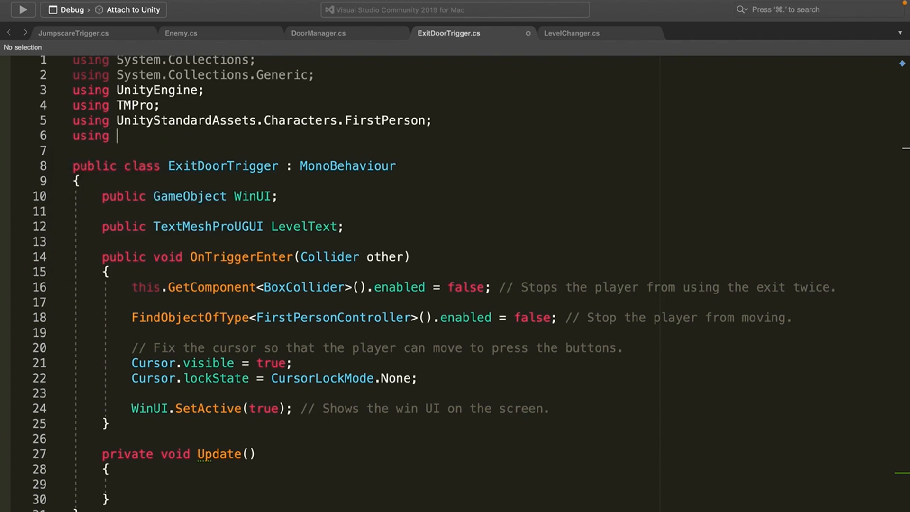
{"action": "type", "text": "Unitye"}
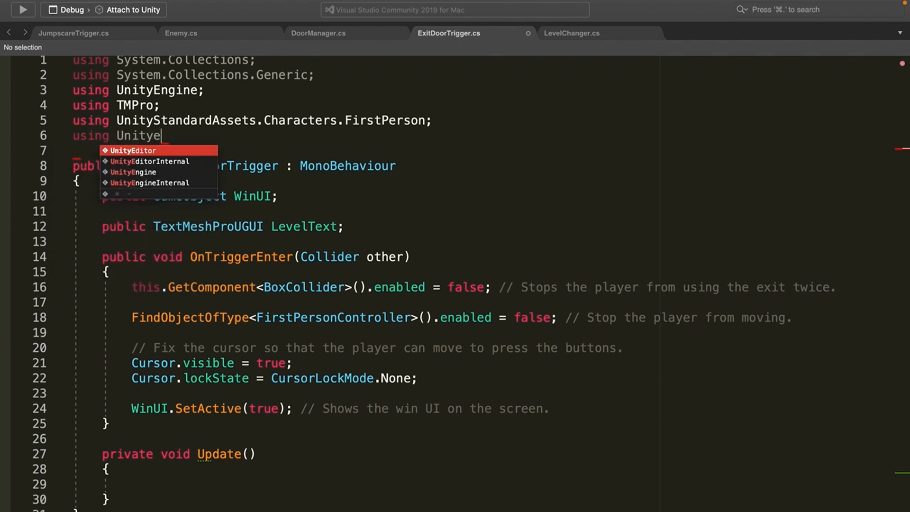
{"action": "key", "text": "Down"}
{"action": "key", "text": "Down"}
{"action": "type", "text": "ngine.SceneManagement;"}
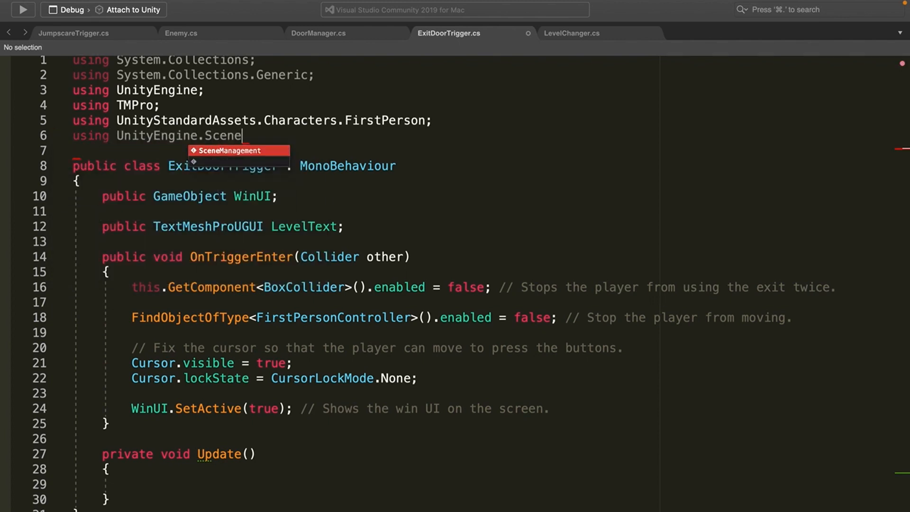
Inside the Update method, add the statement "LevelText.text = SceneManager.GetActiveScene().name;".
{"action": "double_click", "coordinate": [219, 138]}
{"action": "left_click", "coordinate": [185, 480]}
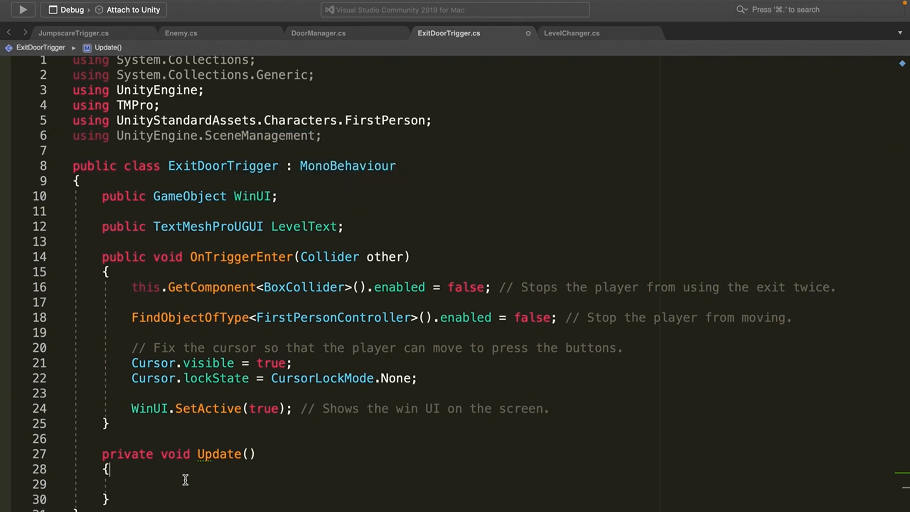
{"action": "scroll", "coordinate": [186, 481], "scroll_direction": "down", "scroll_amount": 5}
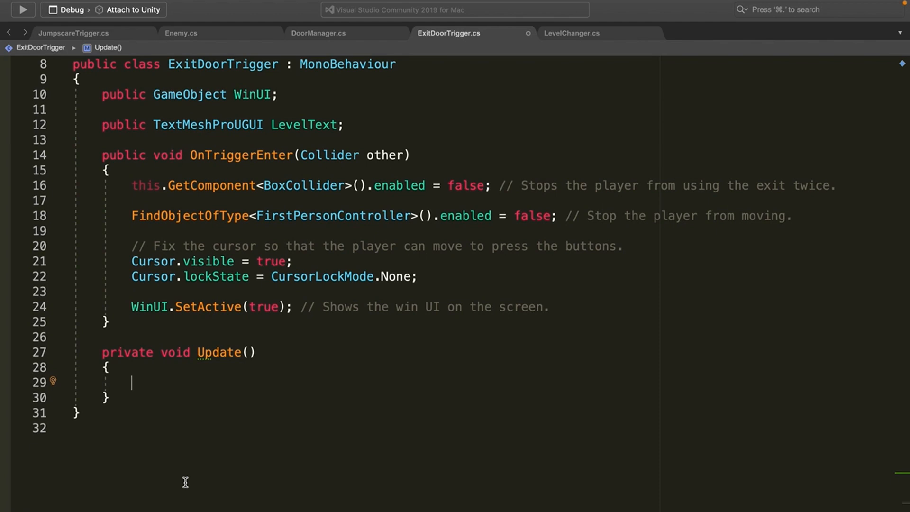
{"action": "type", "text": "LevelText"}
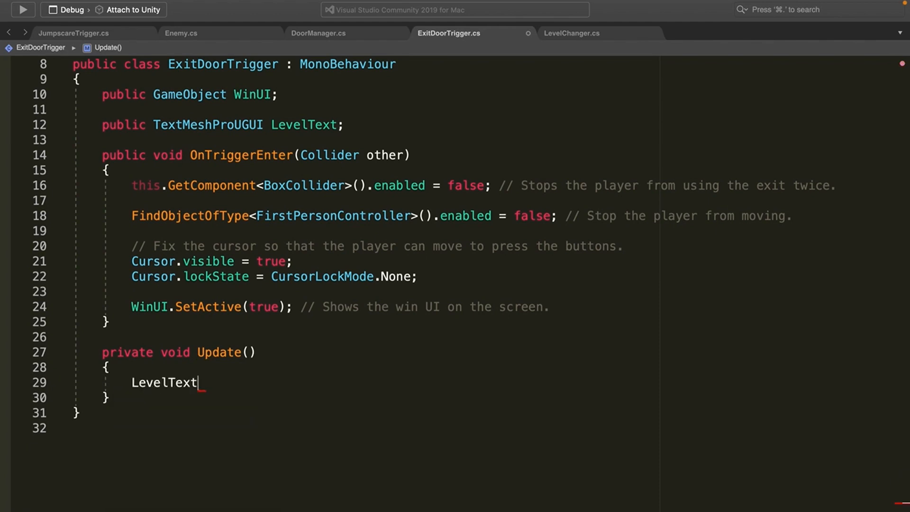
{"action": "type", "text": ".text = SceneManager.a"}
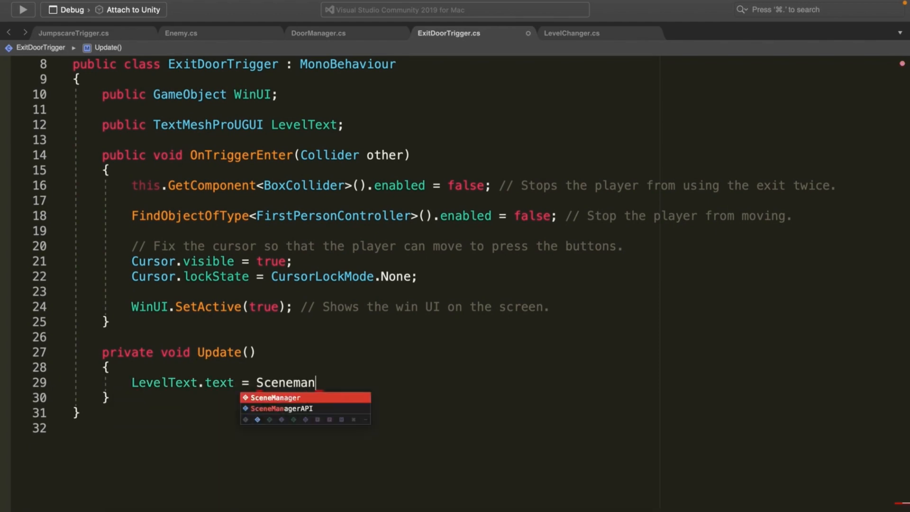
{"action": "key", "text": "BackSpace"}
{"action": "type", "text": "geta"}
{"action": "key", "text": "Return"}
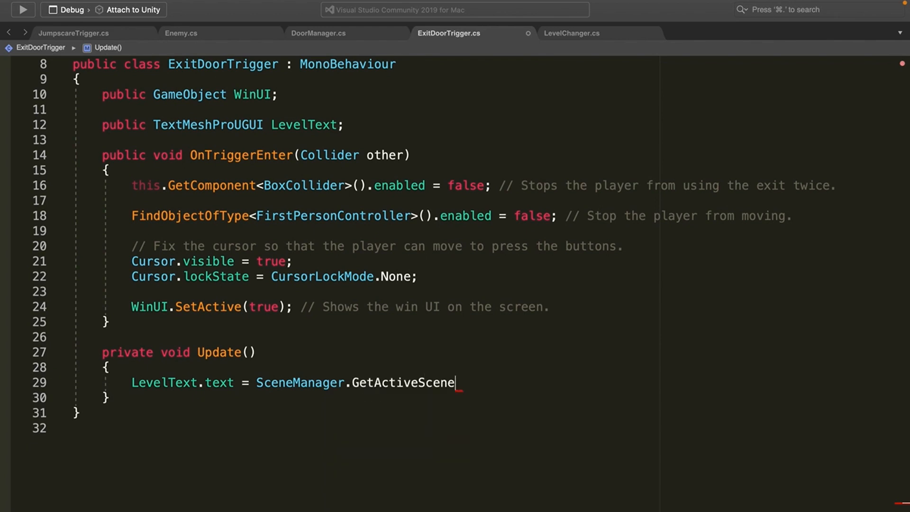
{"action": "type", "text": "("}
{"action": "key", "text": "Right"}
{"action": "type", "text": ".na"}
{"action": "key", "text": "Return"}
{"action": "type", "text": ";"}
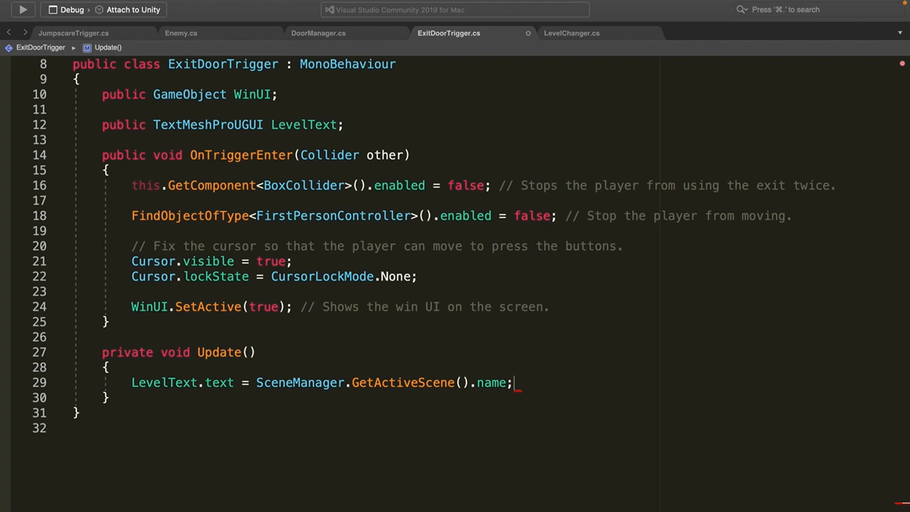
Append the comment "// Set the Level Text to the scene name." to the LevelText statement and save the script.
{"action": "scroll", "coordinate": [174, 416], "scroll_direction": "up", "scroll_amount": 1}
{"action": "type", "text": "// Set the Level Text to the scene name."}
{"action": "key", "text": "super+s"}
{"action": "scroll", "coordinate": [228, 479], "scroll_direction": "up", "scroll_amount": 1}
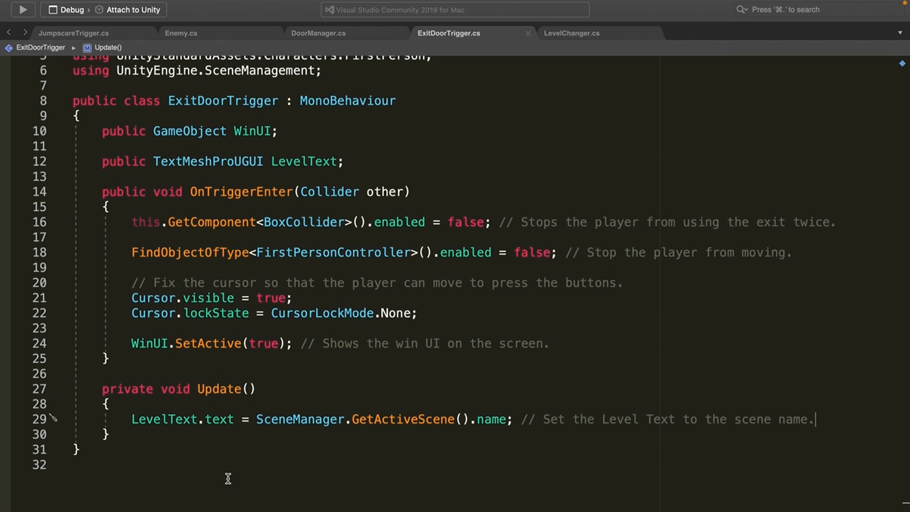
{"action": "triple_click", "coordinate": [135, 420]}
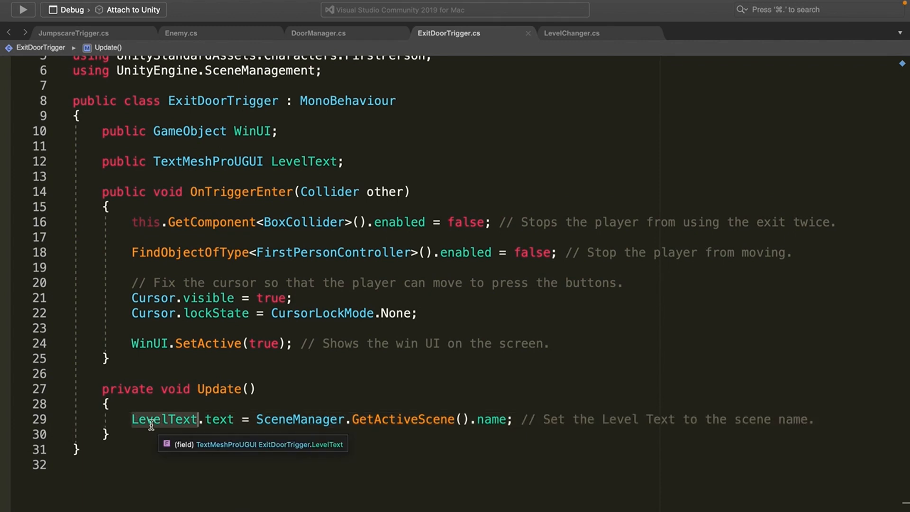
{"action": "left_click", "coordinate": [339, 420]}
{"action": "double_click", "coordinate": [342, 417]}
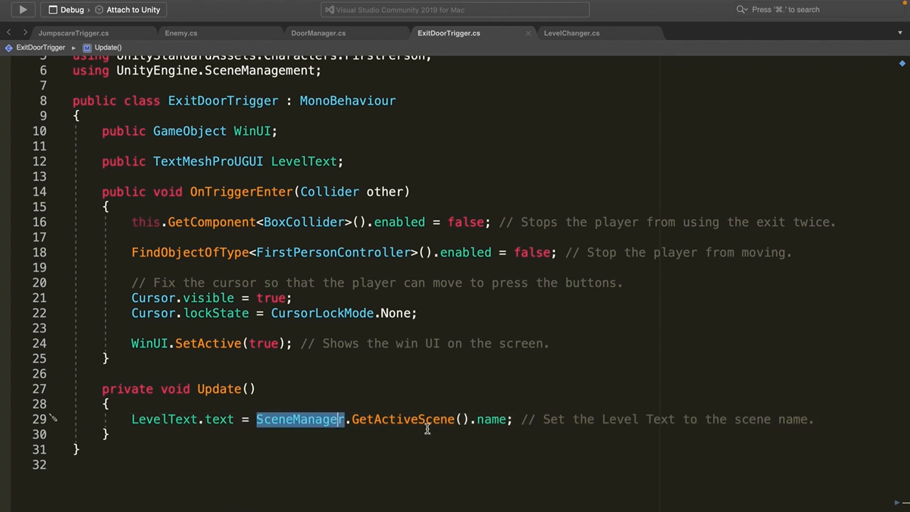
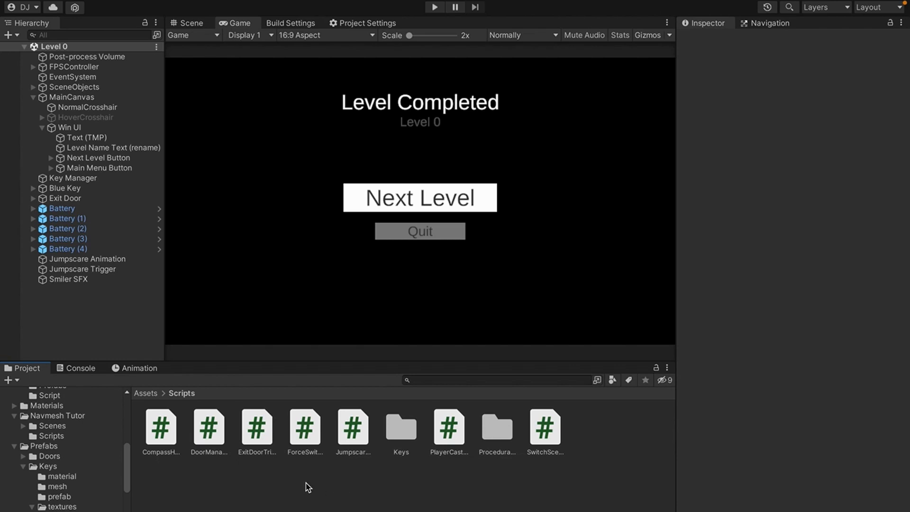
In Unity's Assets > Scripts folder, create a C# script named LevelChanger and open it in Visual Studio.
{"action": "right_click", "coordinate": [278, 468]}
{"action": "mouse_move", "coordinate": [370, 202]}
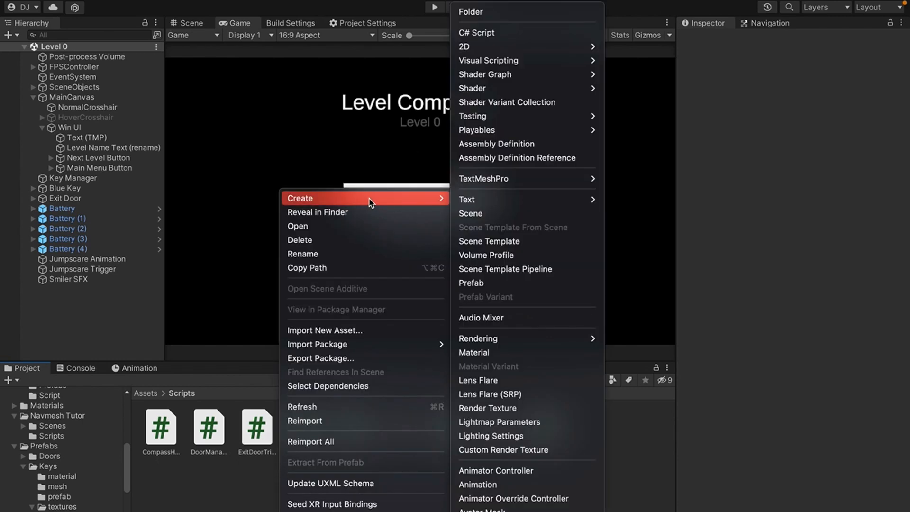
{"action": "left_click", "coordinate": [479, 32]}
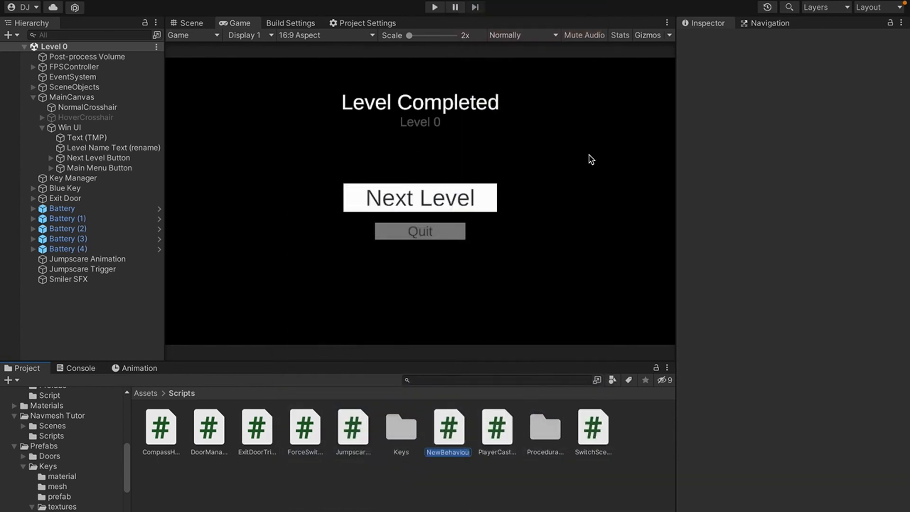
{"action": "type", "text": "LevelChanger"}
{"action": "key", "text": "Return"}
{"action": "double_click", "coordinate": [450, 428]}
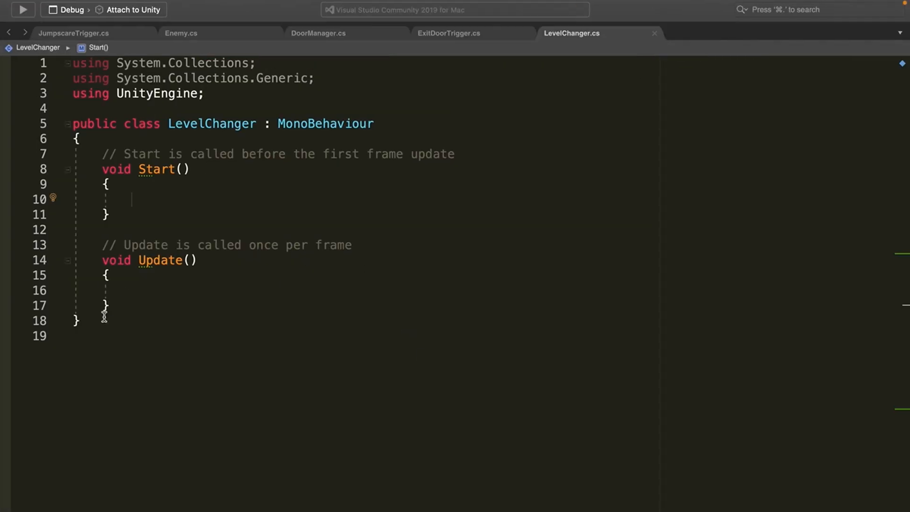
Delete the default Start and Update methods and add "using UnityEngine.SceneManagement;" below the UnityEngine import, followed by a blank line.
{"action": "left_click_drag", "start_coordinate": [121, 313], "coordinate": [38, 161]}
{"action": "key", "text": "BackSpace"}
{"action": "left_click", "coordinate": [96, 112]}
{"action": "type", "text": "using"}
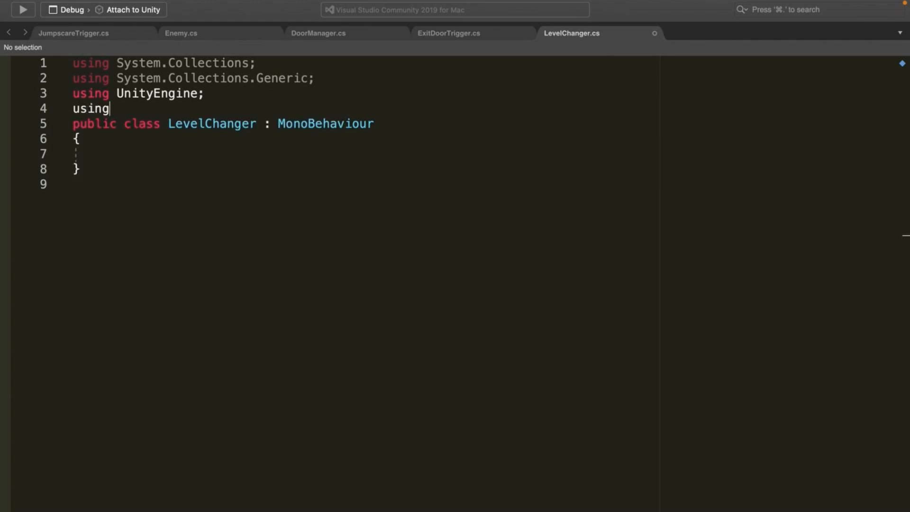
{"action": "type", "text": " UnityEngine.SceneManagement;"}
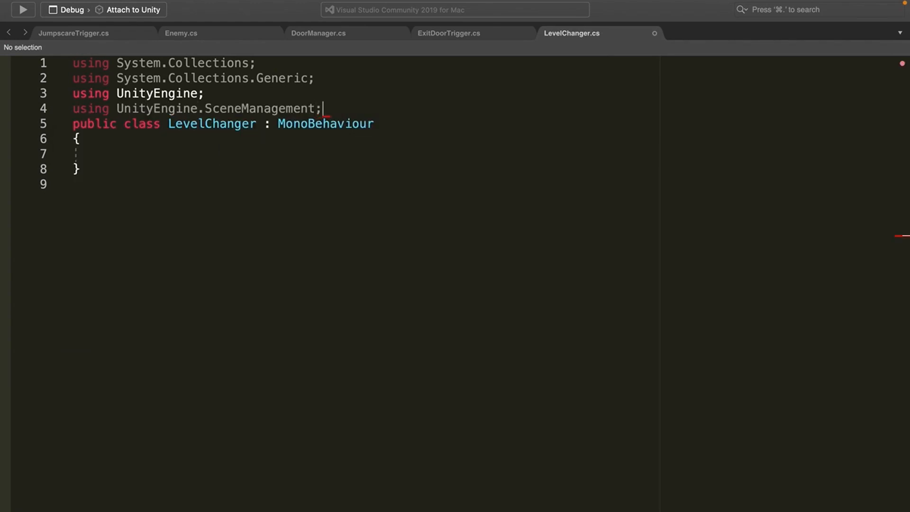
{"action": "key", "text": "Return"}
Add an empty "public void ChangeScene(string sceneName)" method to the LevelChanger class.
{"action": "left_click", "coordinate": [171, 181]}
{"action": "left_click", "coordinate": [167, 174]}
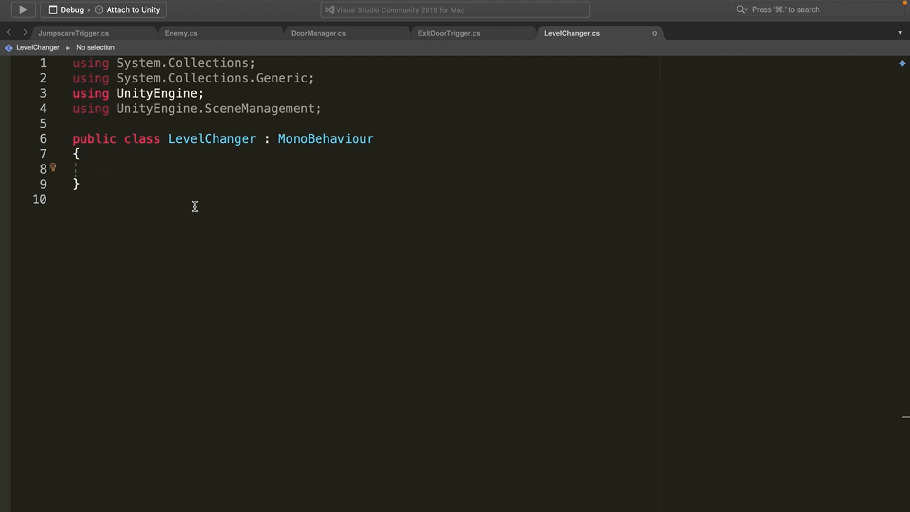
{"action": "type", "text": "public void "}
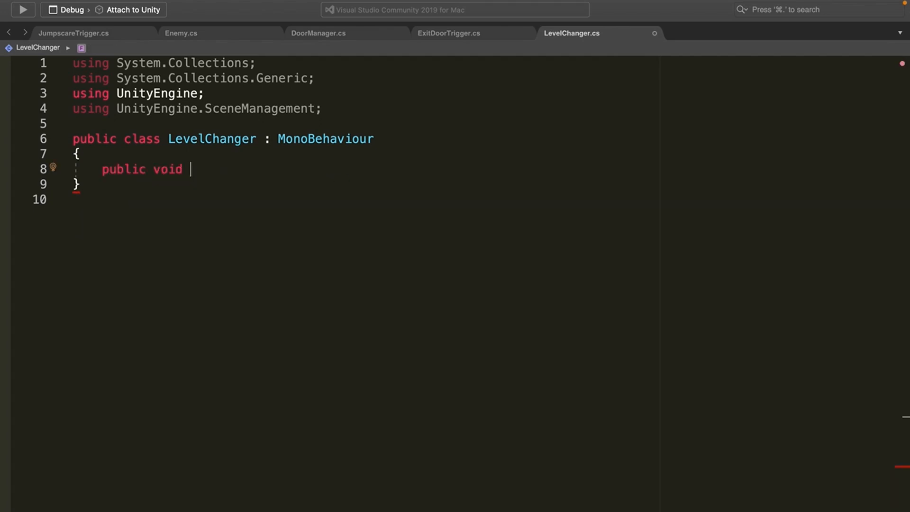
{"action": "type", "text": "ChangeScene("}
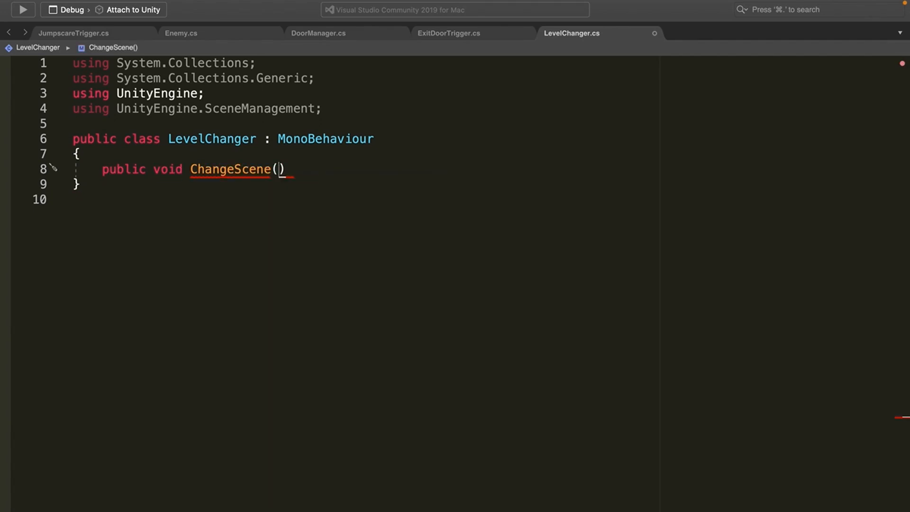
{"action": "type", "text": "s"}
{"action": "type", "text": "tring sceneN"}
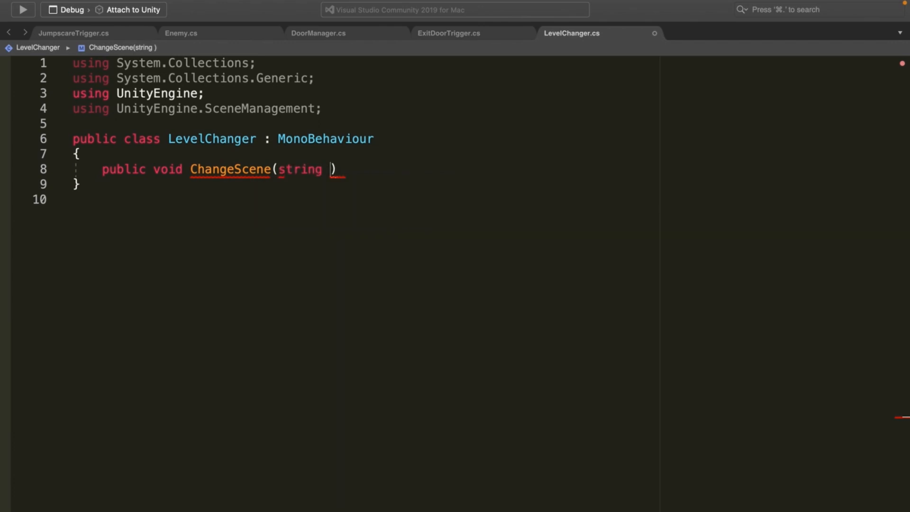
{"action": "type", "text": "ame)"}
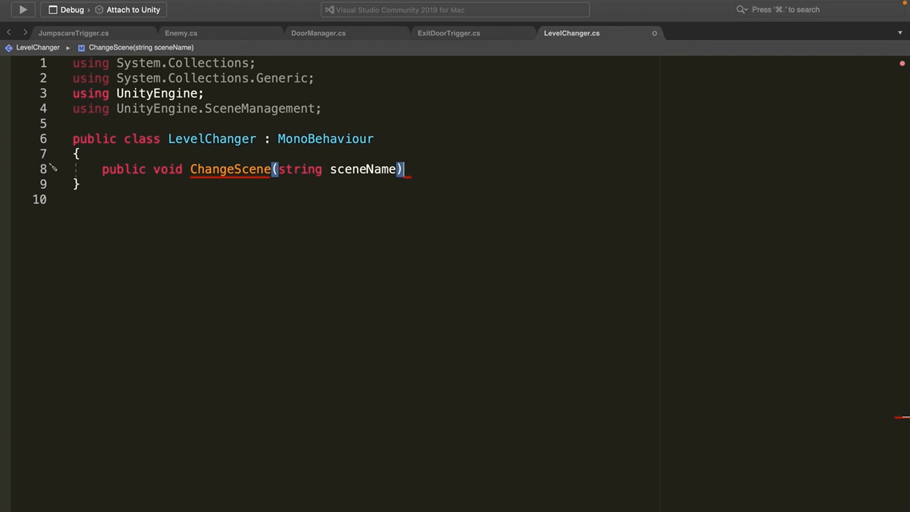
{"action": "type", "text": " {"}
{"action": "key", "text": "Return"}
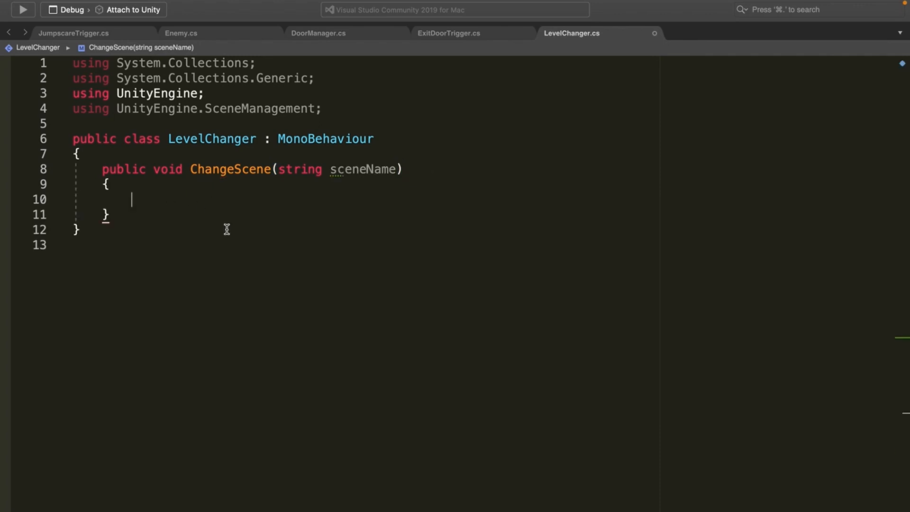
Inside ChangeScene, add the statement "SceneManager.LoadScene(sceneName);".
{"action": "type", "text": "Sceneman"}
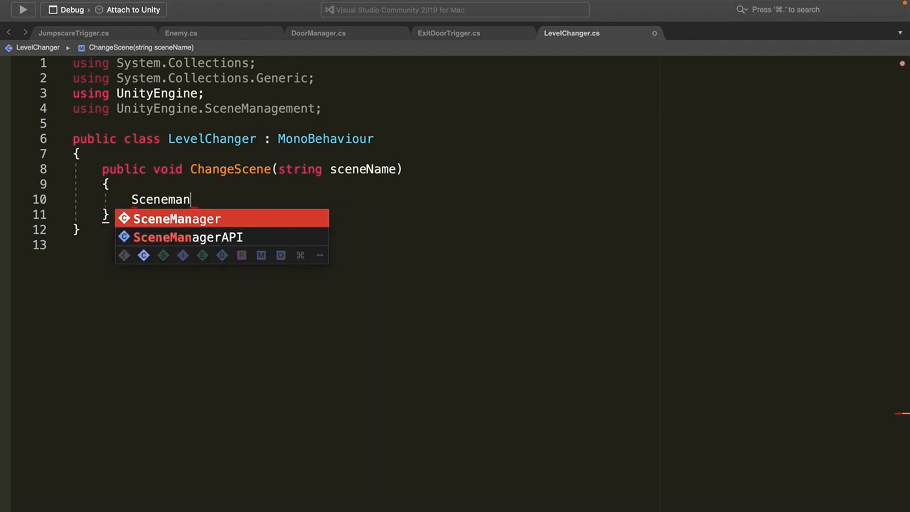
{"action": "type", "text": ".changes"}
{"action": "key", "text": "BackSpace"}
{"action": "key", "text": "BackSpace"}
{"action": "key", "text": "BackSpace"}
{"action": "key", "text": "BackSpace"}
{"action": "key", "text": "BackSpace"}
{"action": "key", "text": "BackSpace"}
{"action": "key", "text": "BackSpace"}
{"action": "key", "text": "BackSpace"}
{"action": "type", "text": ".Load"}
{"action": "key", "text": "Tab"}
{"action": "type", "text": "("}
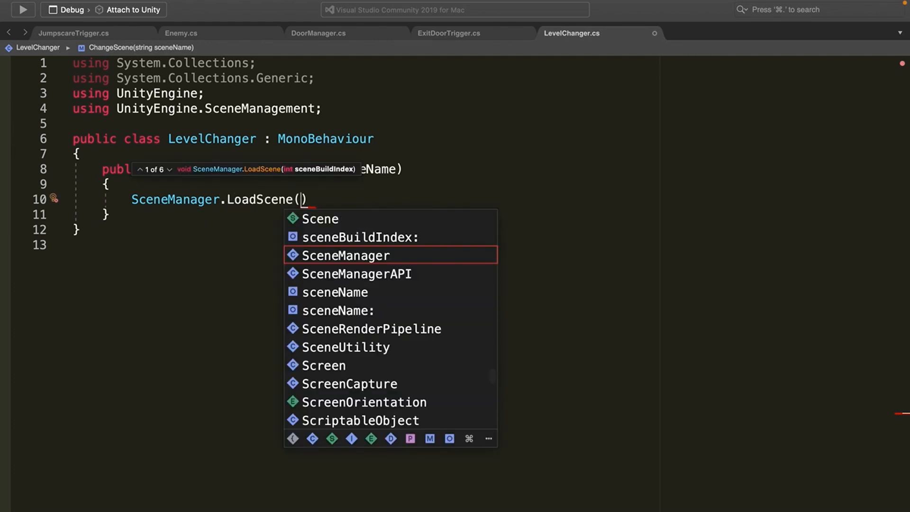
{"action": "type", "text": "scene"}
{"action": "key", "text": "BackSpace"}
{"action": "type", "text": "n"}
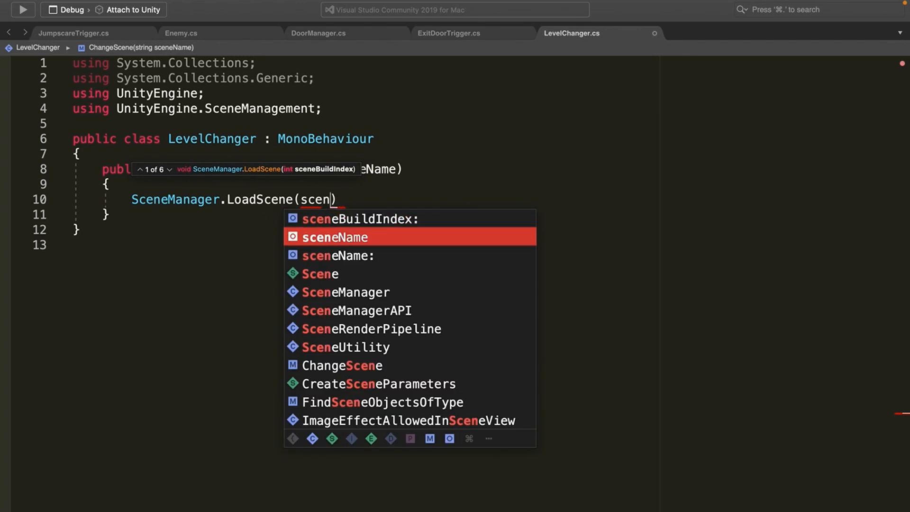
{"action": "key", "text": "Tab"}
{"action": "type", "text": ");"}
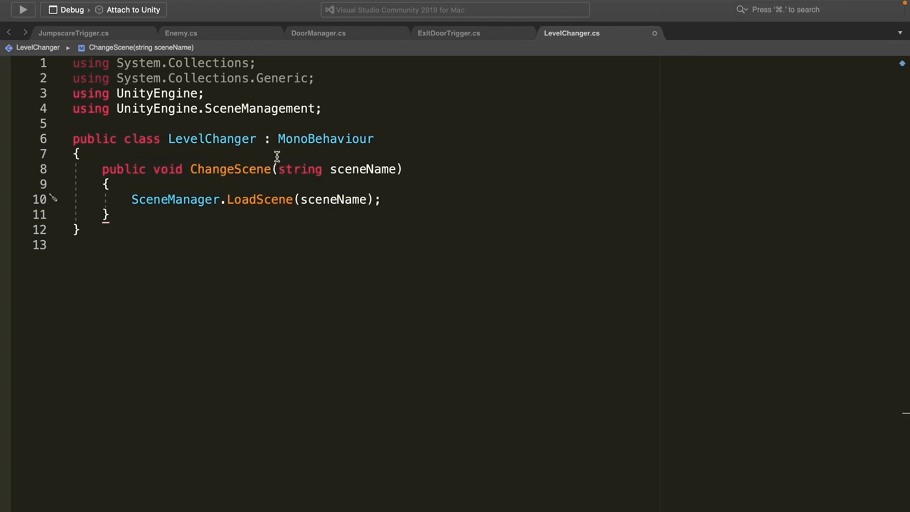
Append the comment "// Changes the scene to sceneName." to the LoadScene statement and save the script.
{"action": "type", "text": "// Changes the scen"}
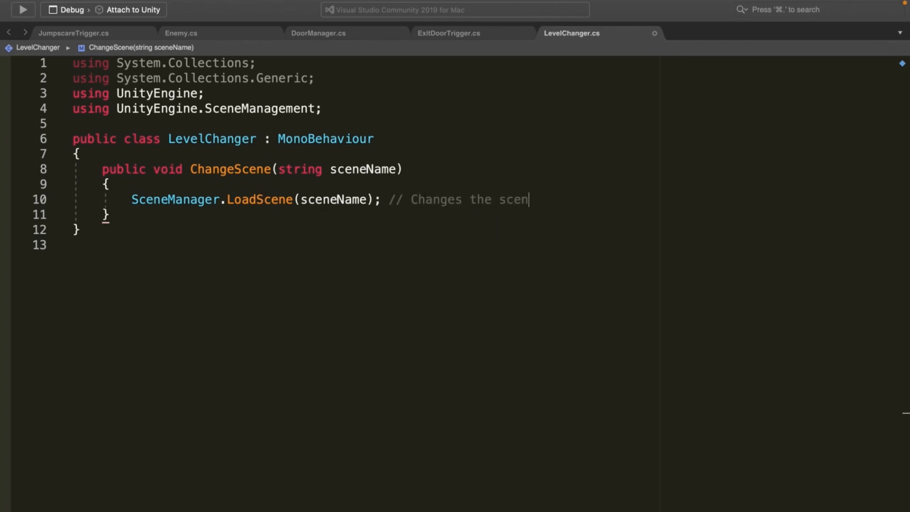
{"action": "type", "text": "e to sceneName."}
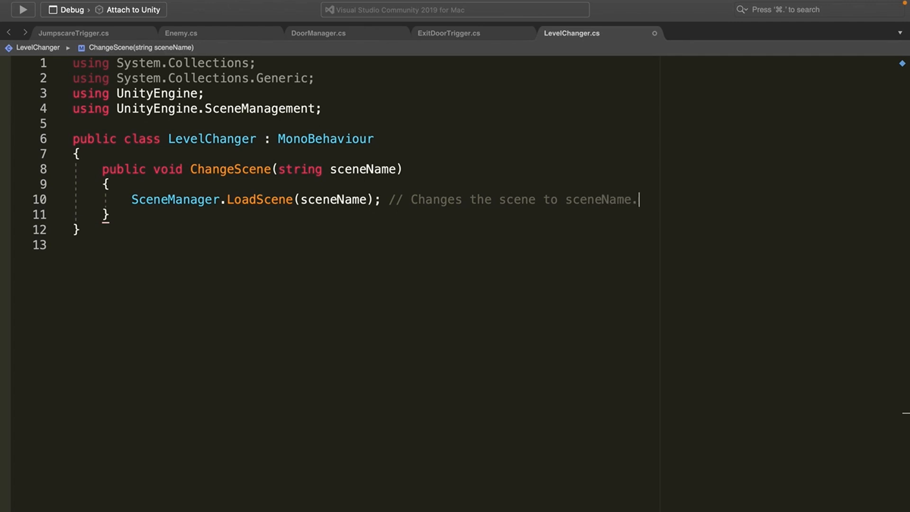
{"action": "key", "text": "super+s"}
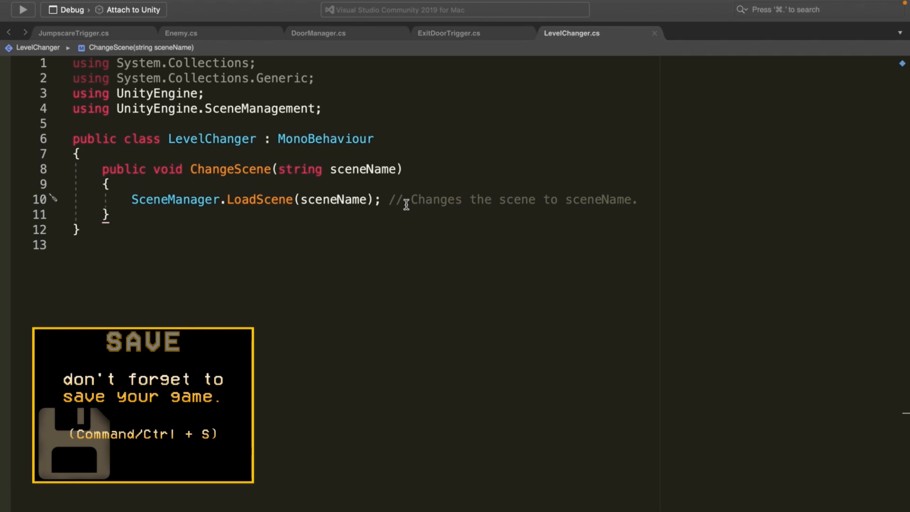
Switch to Unity and add the Level Changer script component to both the Next Level Button and the Main Menu Button.
{"action": "key", "text": "ctrl+Left"}
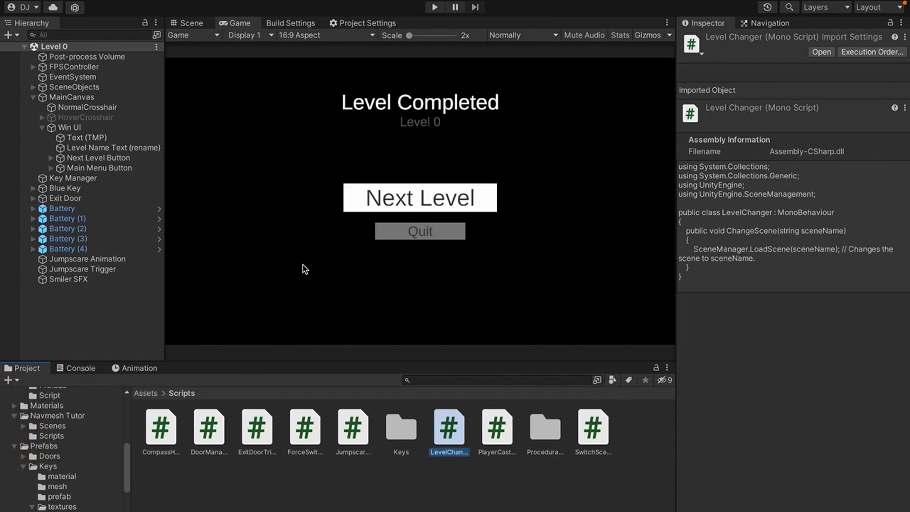
{"action": "left_click", "coordinate": [95, 159]}
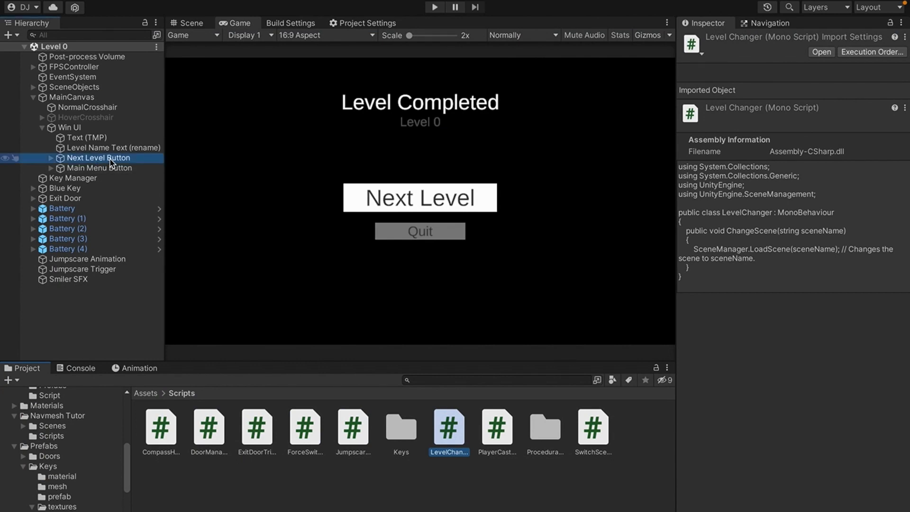
{"action": "left_click", "coordinate": [87, 169], "text": "ctrl"}
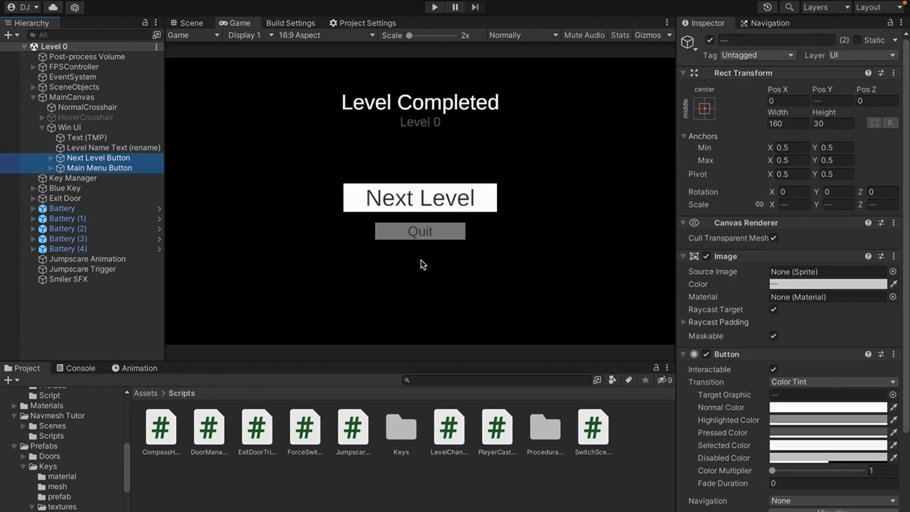
{"action": "scroll", "coordinate": [831, 312], "scroll_direction": "down", "scroll_amount": 3}
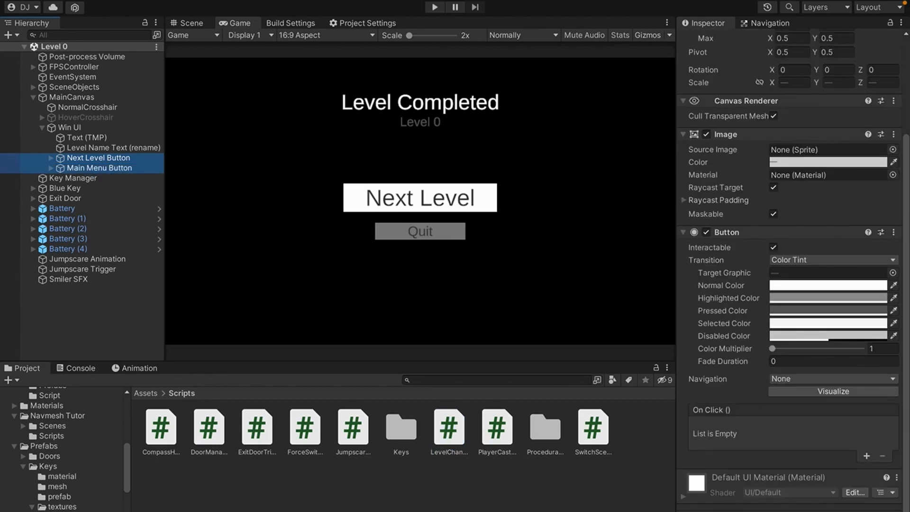
{"action": "key", "text": "ctrl+shift+a"}
{"action": "type", "text": "ani"}
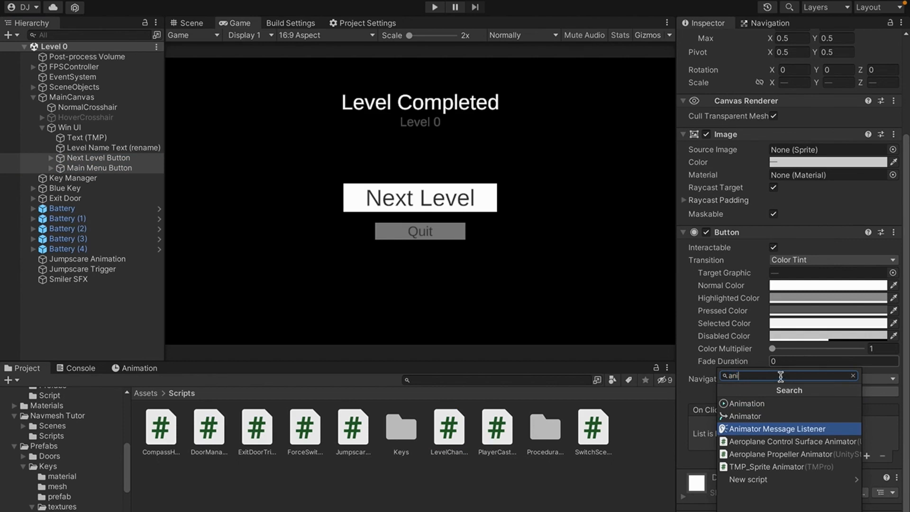
{"action": "key", "text": "BackSpace"}
{"action": "key", "text": "BackSpace"}
{"action": "key", "text": "BackSpace"}
{"action": "type", "text": "LEvech"}
{"action": "key", "text": "BackSpace"}
{"action": "key", "text": "BackSpace"}
{"action": "key", "text": "BackSpace"}
{"action": "key", "text": "BackSpace"}
{"action": "key", "text": "BackSpace"}
{"action": "type", "text": "evel"}
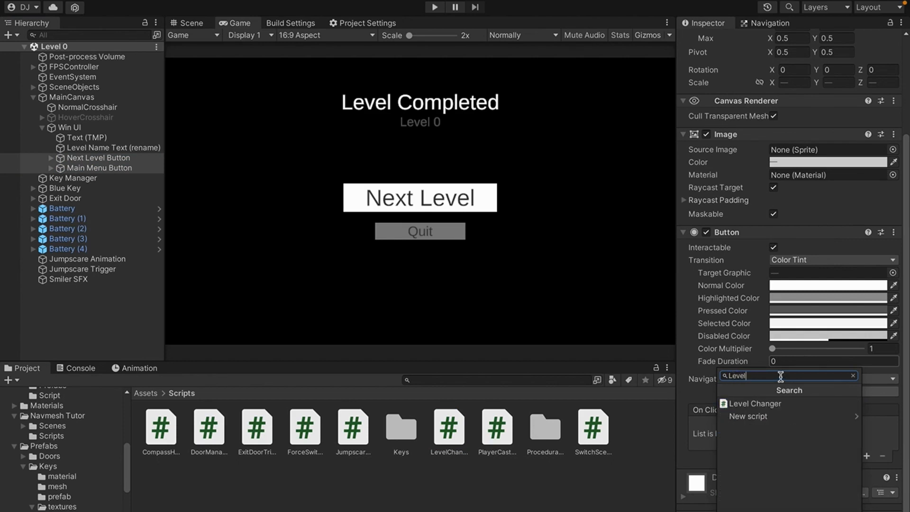
{"action": "left_click", "coordinate": [755, 405]}
{"action": "scroll", "coordinate": [769, 432], "scroll_direction": "down", "scroll_amount": 1}
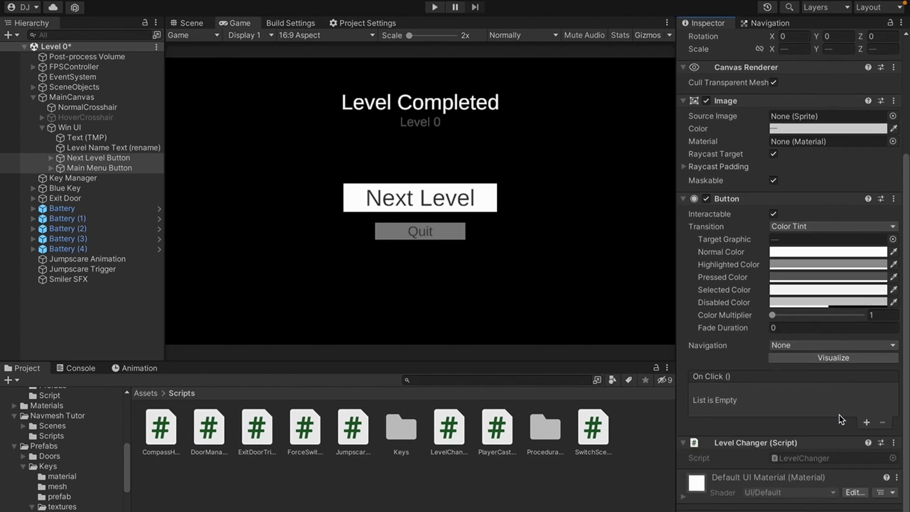
Add an On Click event to both selected buttons that targets the Level Changer component and calls LevelChanger.ChangeScene (string).
{"action": "left_click", "coordinate": [867, 423]}
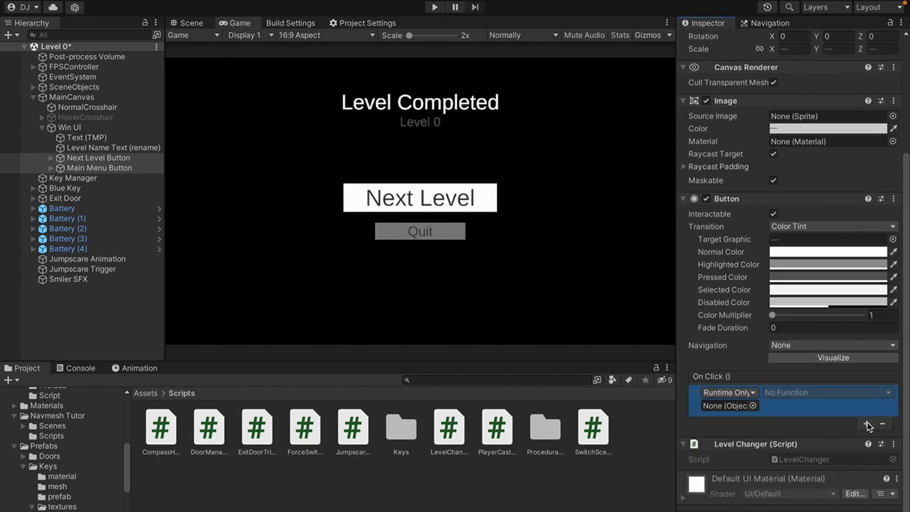
{"action": "left_click_drag", "start_coordinate": [769, 442], "coordinate": [727, 409]}
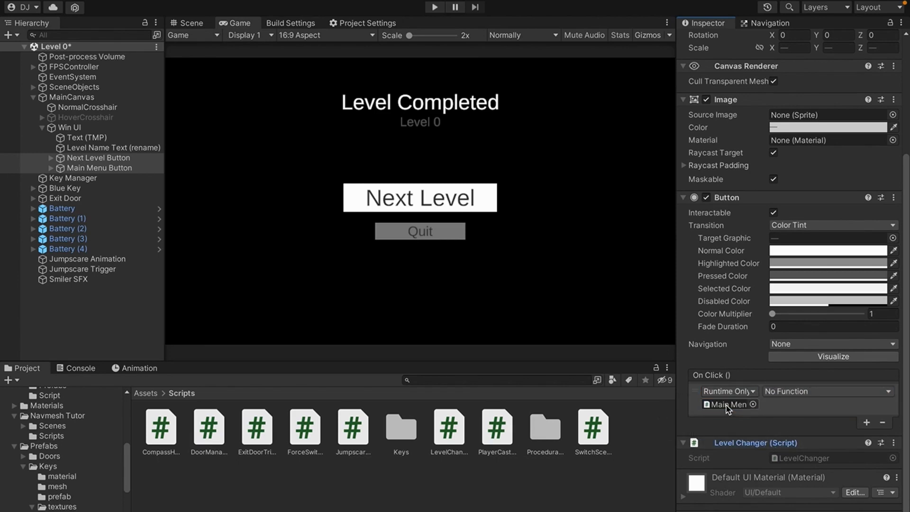
{"action": "left_click", "coordinate": [783, 392]}
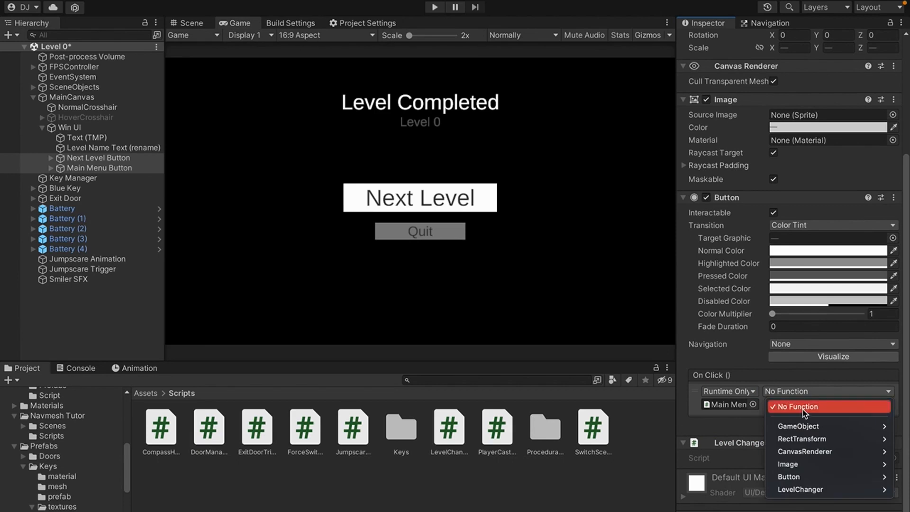
{"action": "mouse_move", "coordinate": [795, 489]}
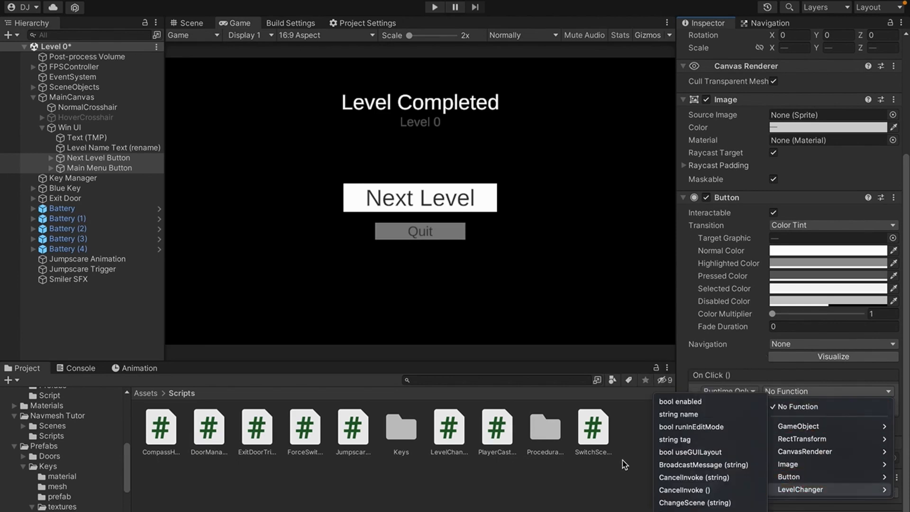
{"action": "left_click", "coordinate": [696, 502]}
Set the Next Level Button's ChangeScene argument to "Level 1".
{"action": "left_click", "coordinate": [114, 160]}
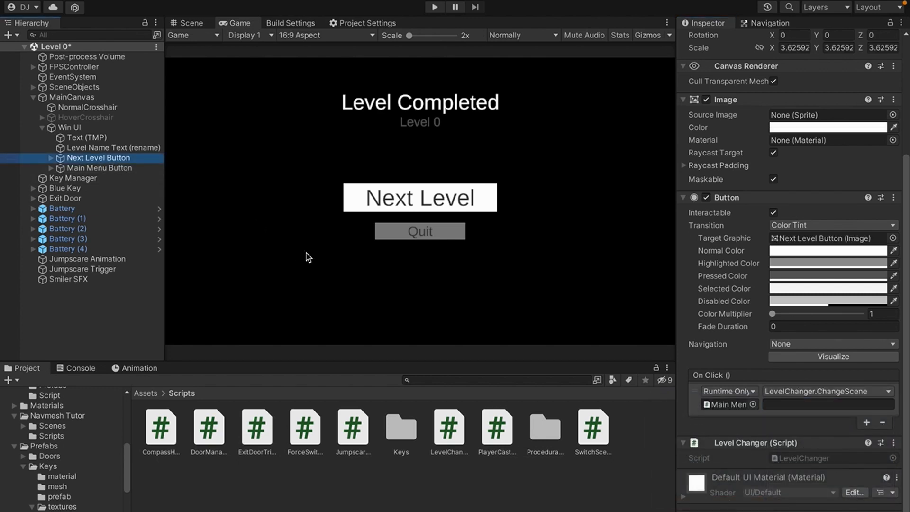
{"action": "left_click", "coordinate": [780, 404]}
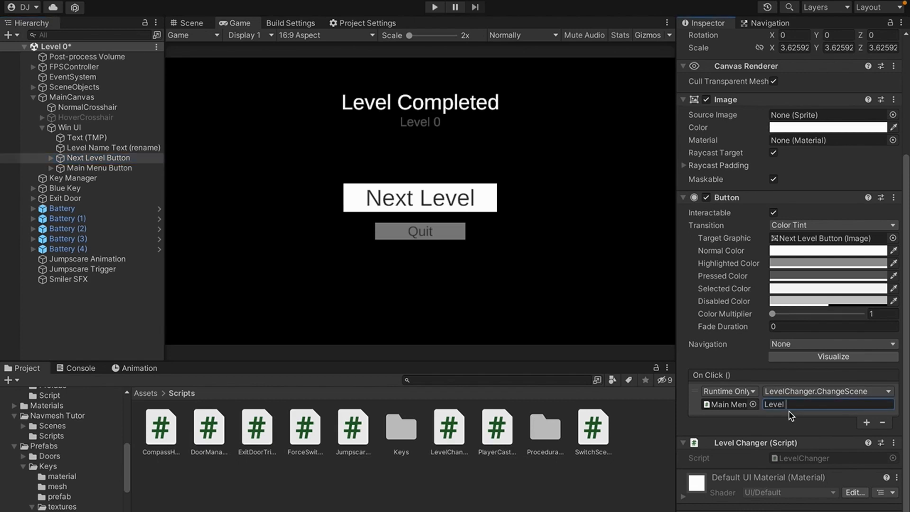
{"action": "left_click", "coordinate": [778, 404]}
Set the Main Menu Button's ChangeScene argument to "Main Menu" and save the scene.
{"action": "left_click", "coordinate": [72, 169]}
{"action": "left_click", "coordinate": [794, 412]}
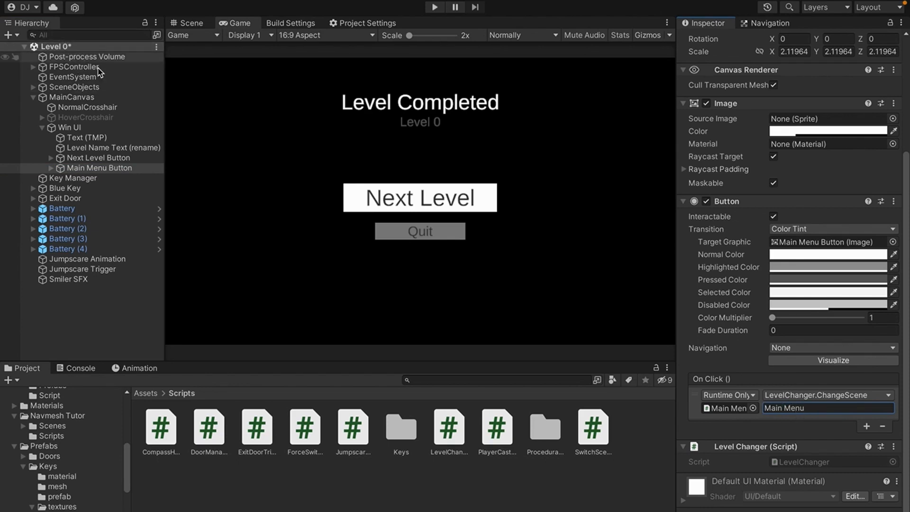
{"action": "key", "text": "ctrl+s"}
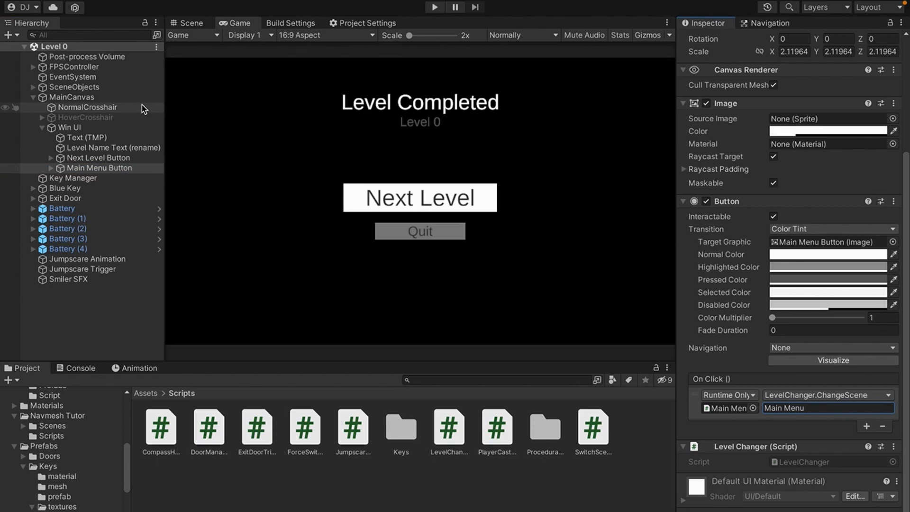
Rename the "Level Name Text (rename)" object under Win UI as "Level Name Text".
{"action": "left_click", "coordinate": [109, 159]}
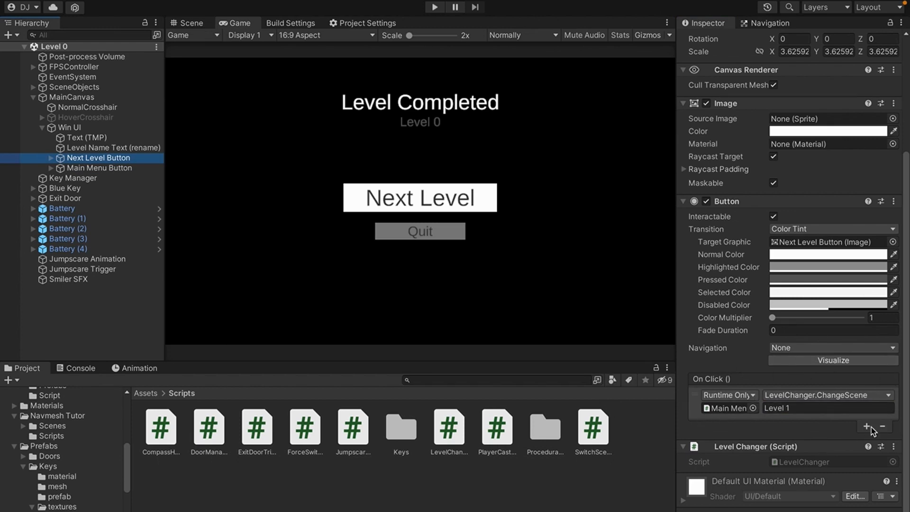
{"action": "left_click", "coordinate": [124, 148]}
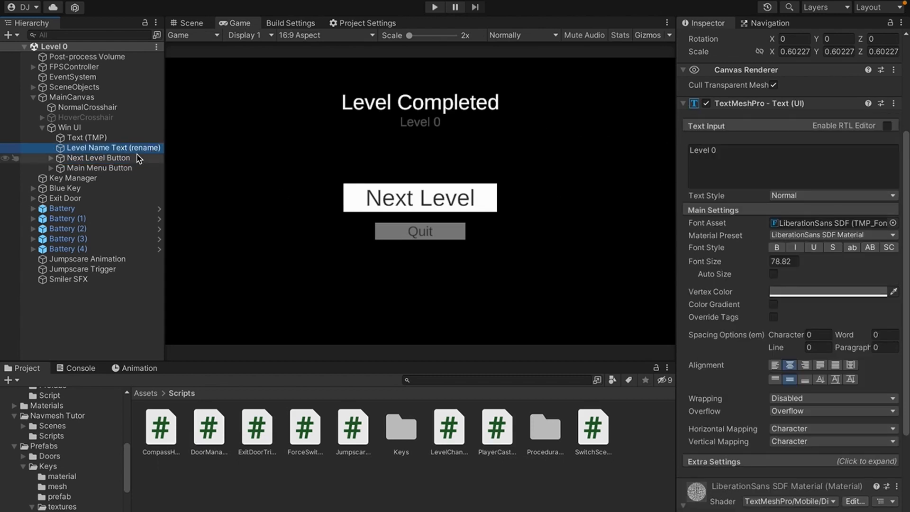
{"action": "key", "text": "F2"}
{"action": "key", "text": "End"}
{"action": "key", "text": "BackSpace"}
{"action": "key", "text": "BackSpace"}
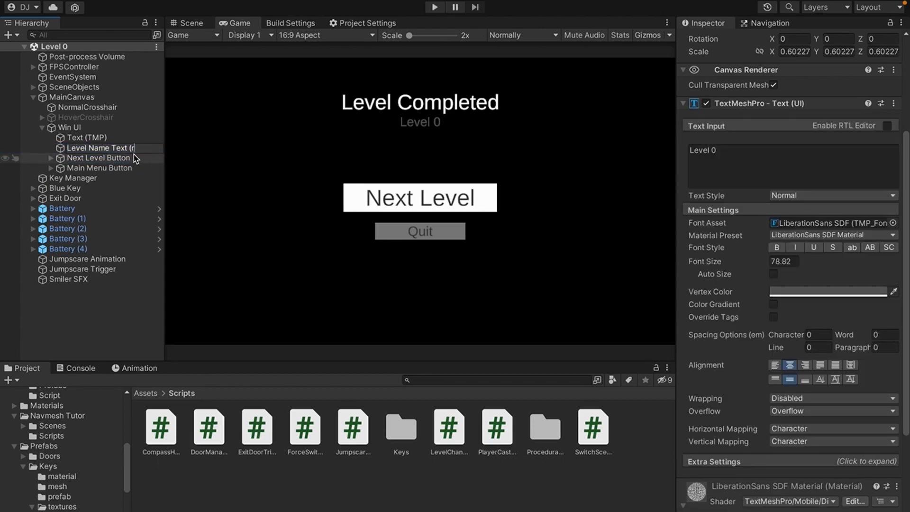
{"action": "key", "text": "Return"}
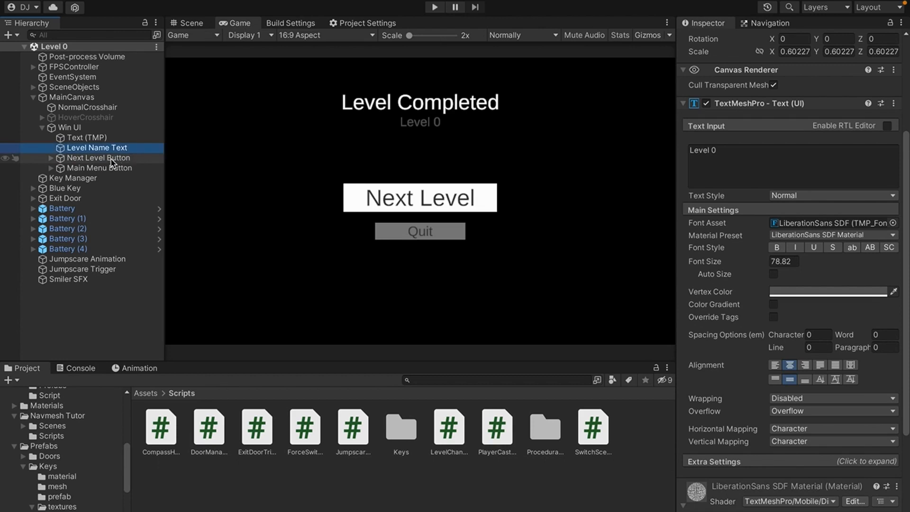
Examine the scene name passed to ChangeScene in the Next Level Button's On Click event.
{"action": "left_click", "coordinate": [106, 169]}
{"action": "key", "text": "Up"}
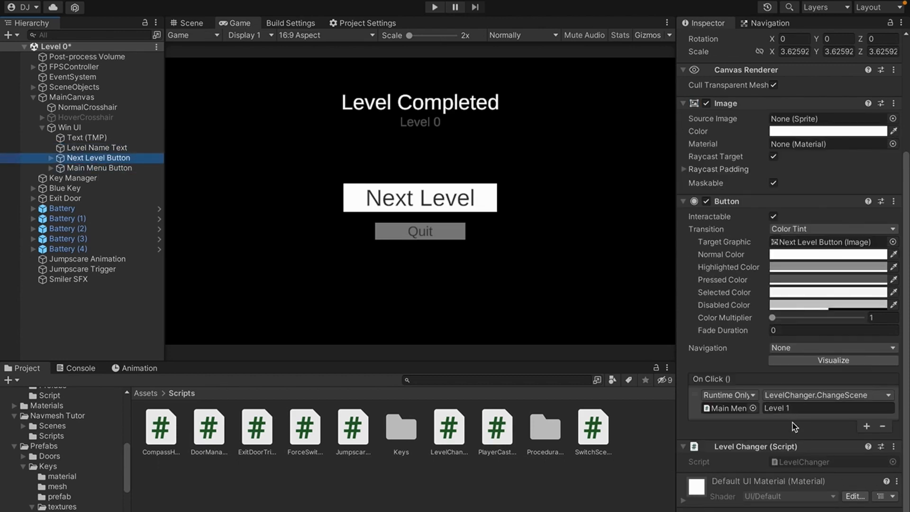
{"action": "left_click", "coordinate": [787, 408]}
{"action": "left_click", "coordinate": [812, 415]}
{"action": "double_click", "coordinate": [805, 410]}
{"action": "key", "text": "ctrl+a"}
{"action": "left_click", "coordinate": [806, 411]}
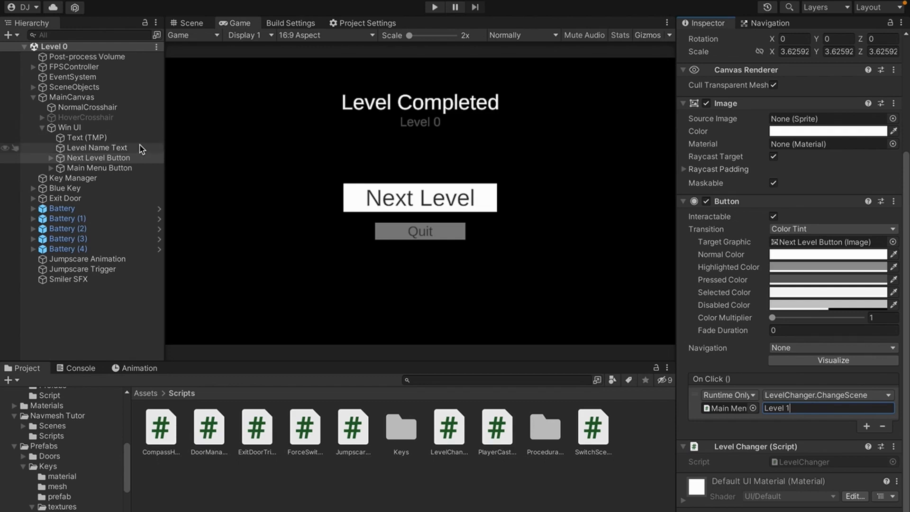
Deactivate the Win UI object under MainCanvas.
{"action": "left_click", "coordinate": [129, 159]}
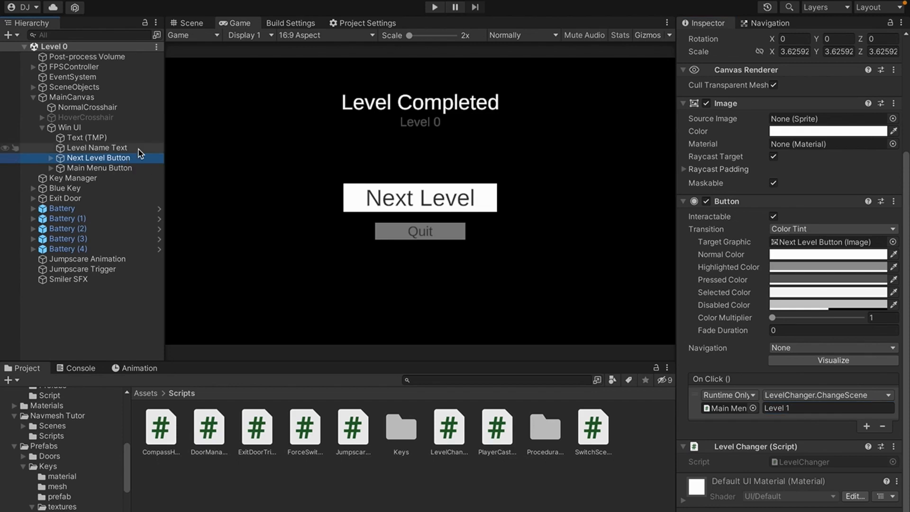
{"action": "left_click", "coordinate": [109, 129]}
{"action": "key", "text": "alt+shift+a"}
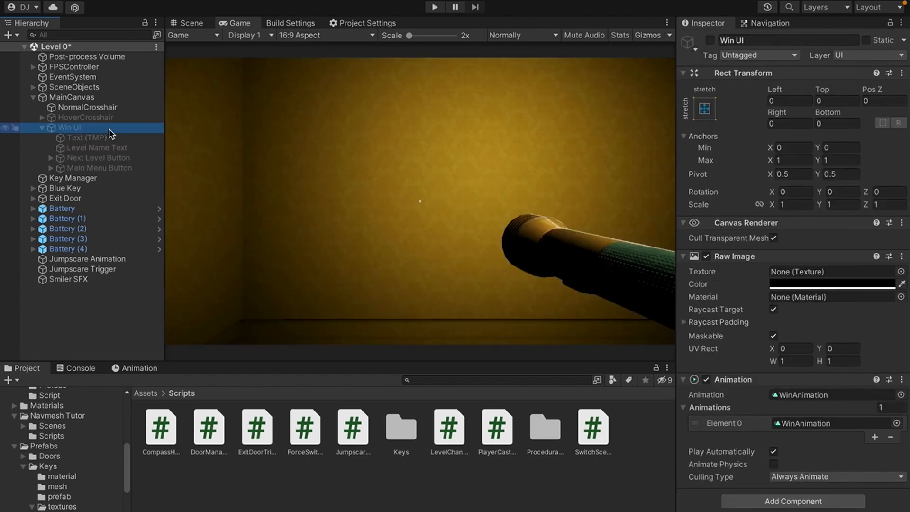
Show the Scene view with 2D mode turned off and frame the Exit Door in it.
{"action": "left_click", "coordinate": [192, 24]}
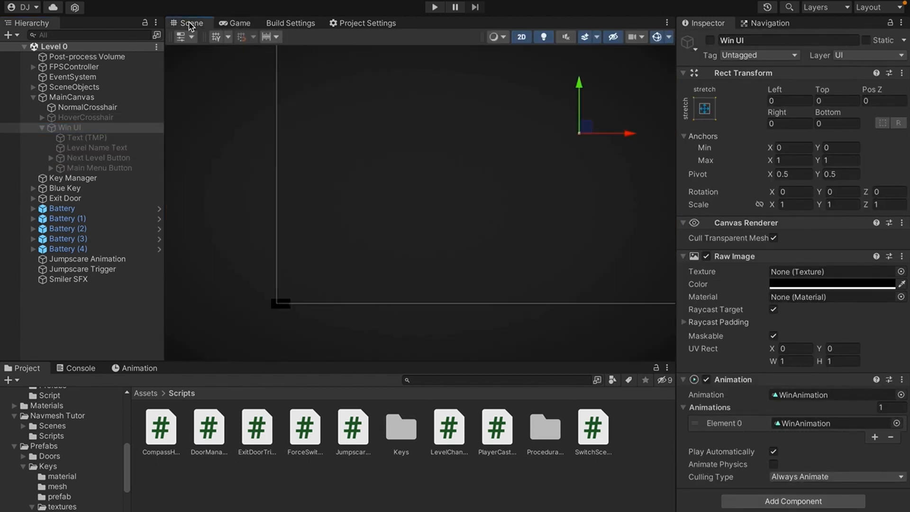
{"action": "middle_click_drag", "start_coordinate": [390, 221], "coordinate": [297, 251]}
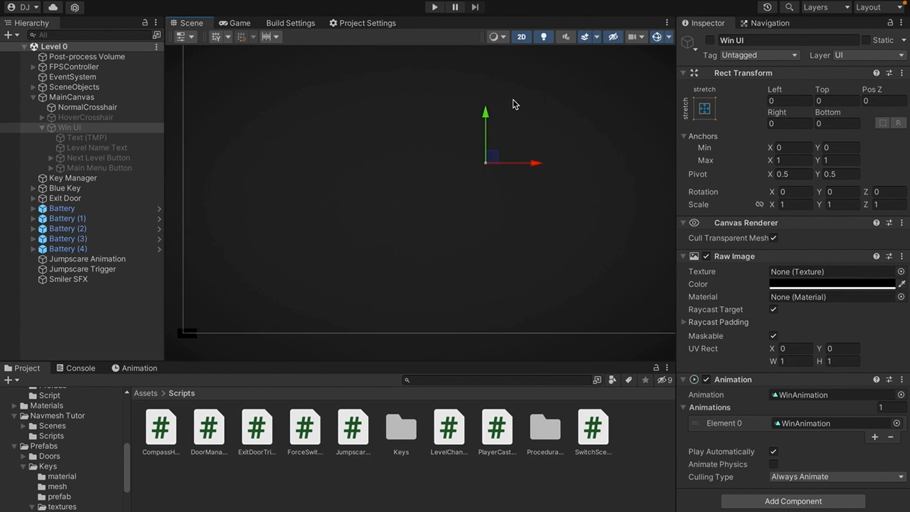
{"action": "left_click", "coordinate": [521, 38]}
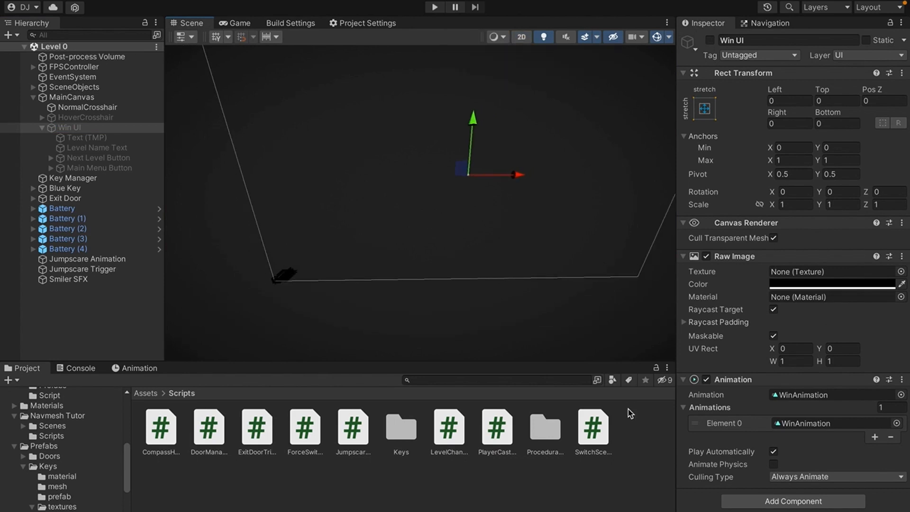
{"action": "left_click", "coordinate": [91, 198]}
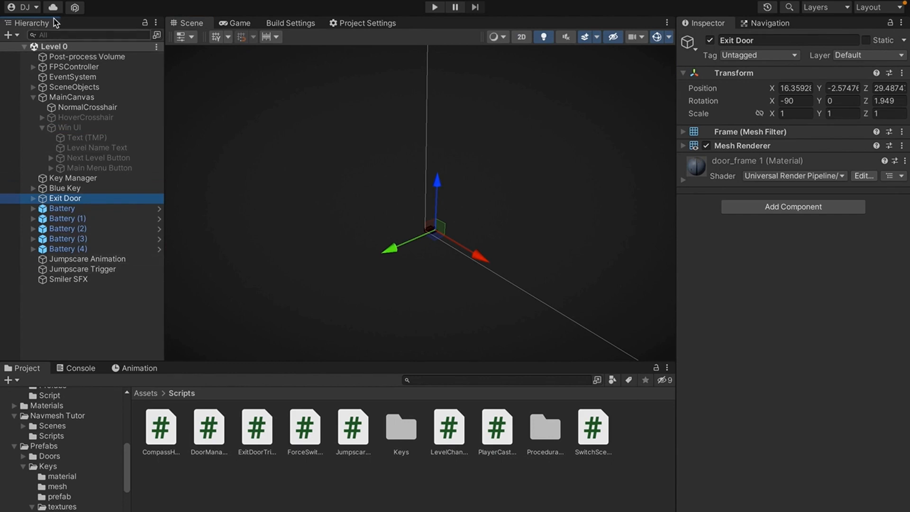
{"action": "key", "text": "f"}
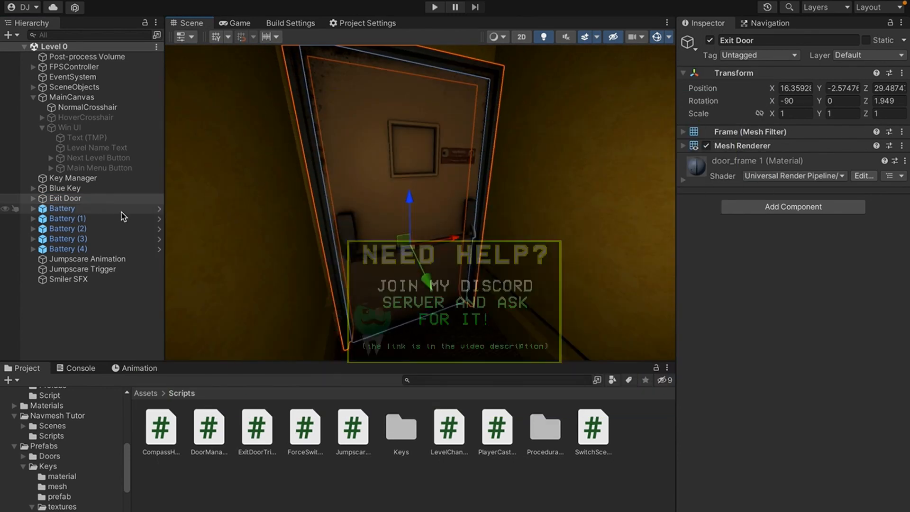
Add the Exit Door Trigger script component to the Hitbox under the Exit Door's door object.
{"action": "left_click", "coordinate": [104, 203]}
{"action": "key", "text": "Right"}
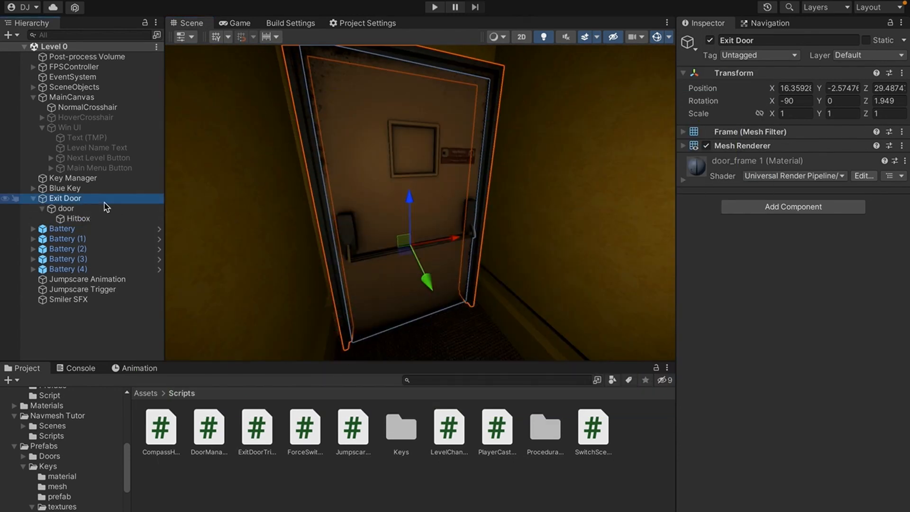
{"action": "left_click", "coordinate": [94, 218]}
{"action": "left_click", "coordinate": [761, 297]}
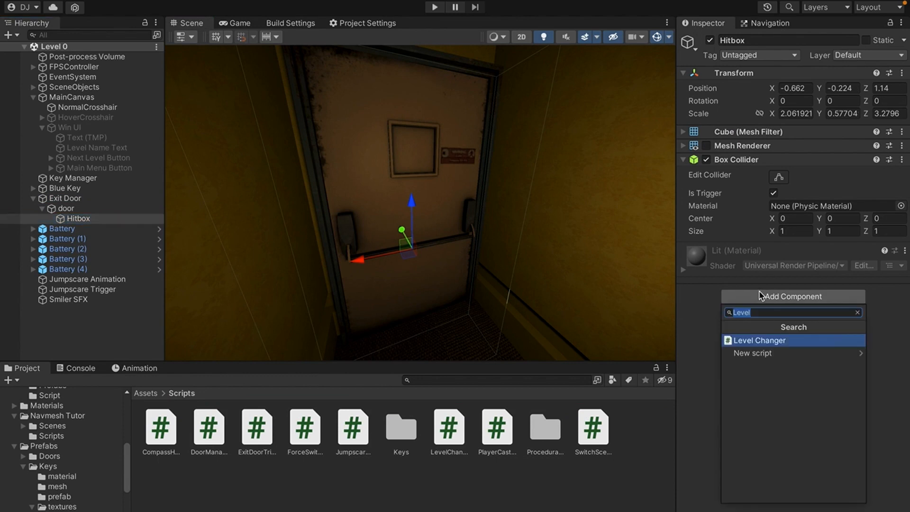
{"action": "key", "text": "BackSpace"}
{"action": "type", "text": "exit"}
{"action": "key", "text": "Return"}
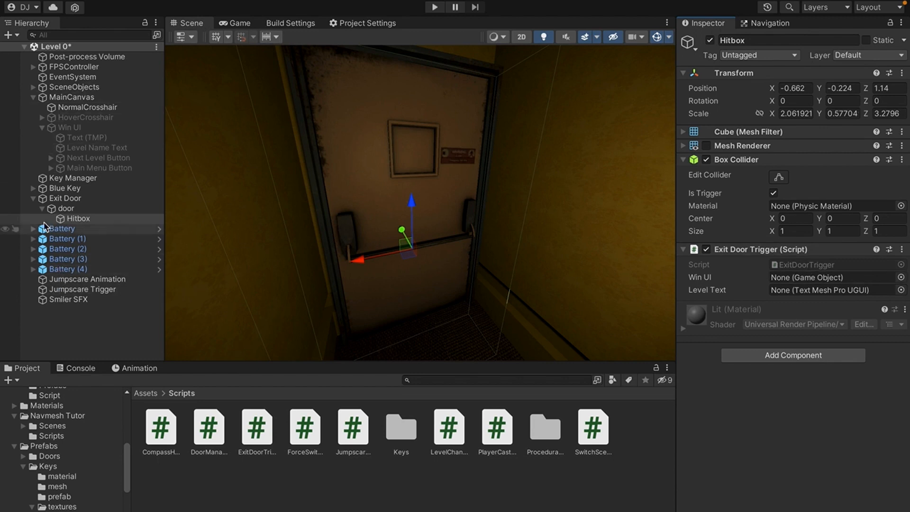
Assign Win UI and Level Name Text to the Exit Door Trigger's Win UI and Level Text fields.
{"action": "left_click_drag", "start_coordinate": [70, 127], "coordinate": [787, 282]}
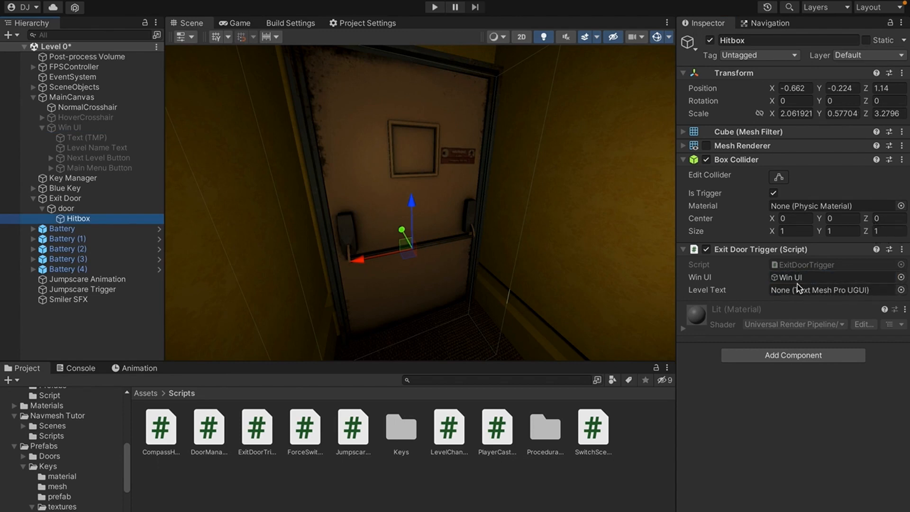
{"action": "left_click", "coordinate": [114, 151]}
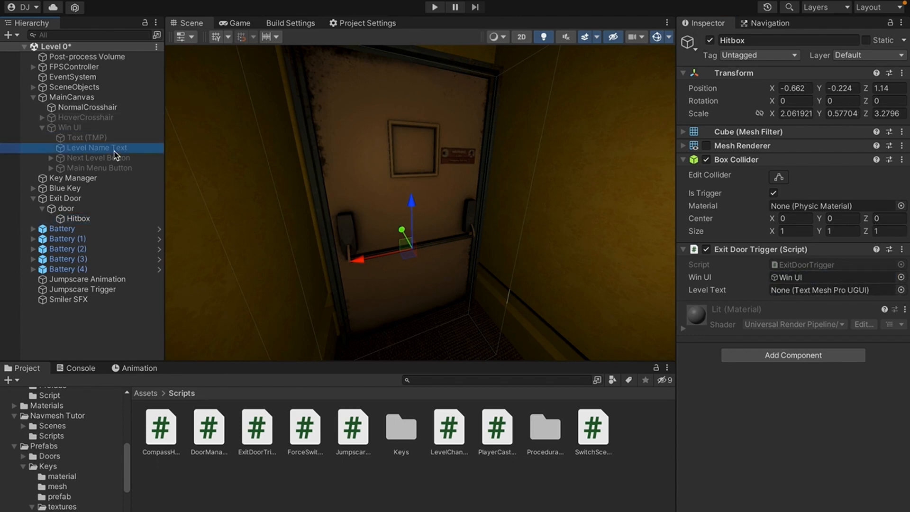
{"action": "left_click_drag", "start_coordinate": [115, 153], "coordinate": [814, 291]}
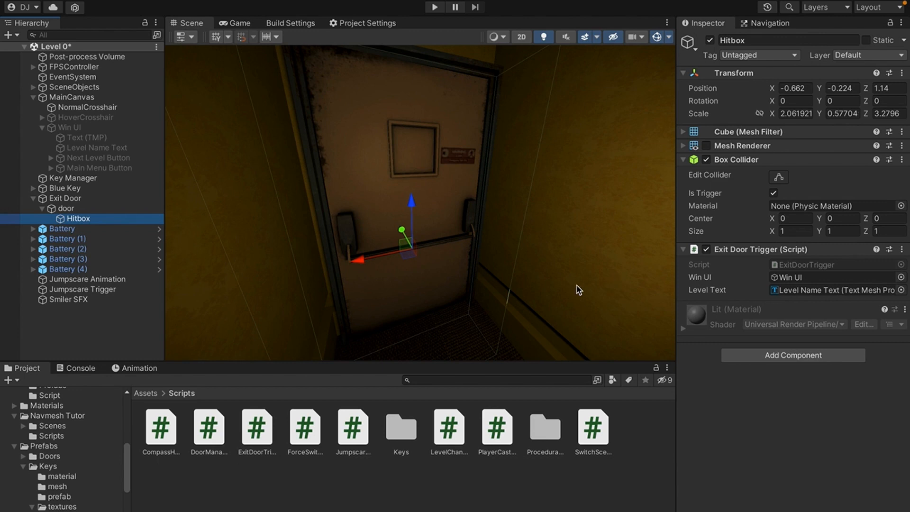
{"action": "right_click_drag", "start_coordinate": [599, 247], "coordinate": [537, 247]}
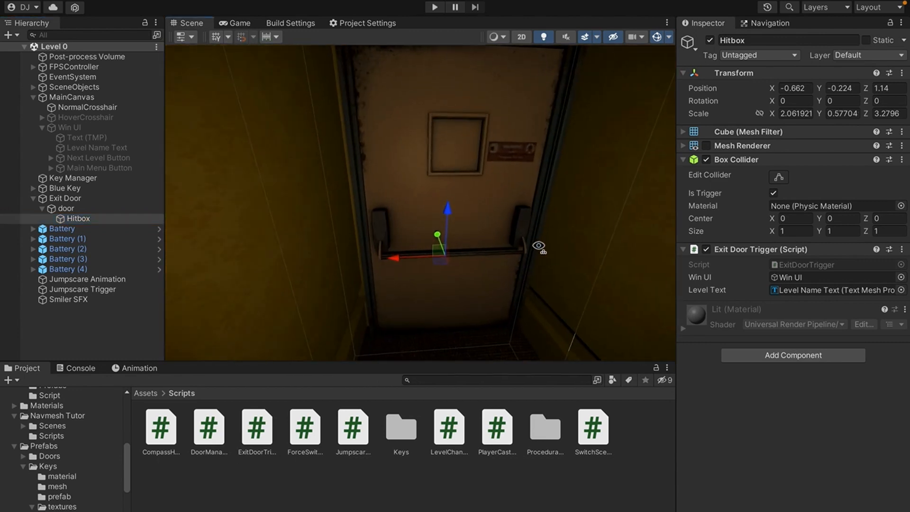
Run the game in the Game view, toggle the flashlight and collect the blue key from the floor.
{"action": "left_click", "coordinate": [231, 24]}
{"action": "key", "text": "ctrl+p"}
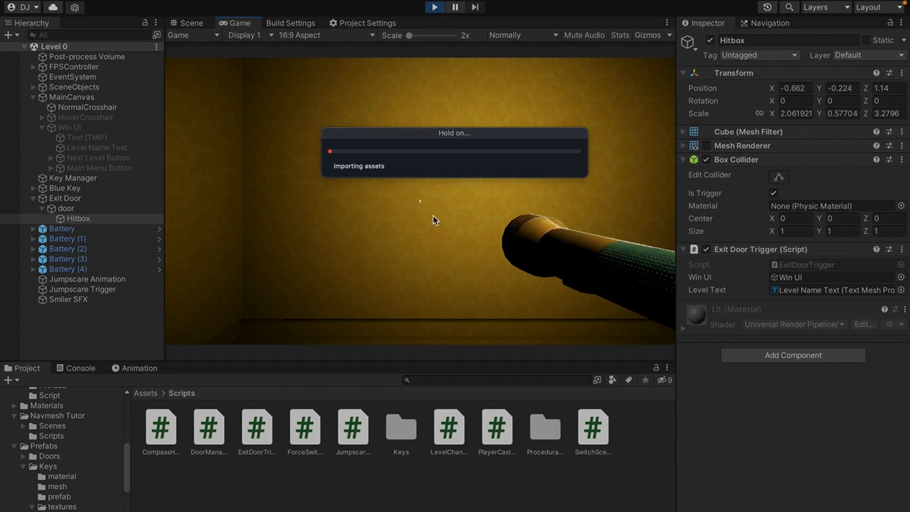
{"action": "left_click", "coordinate": [451, 223]}
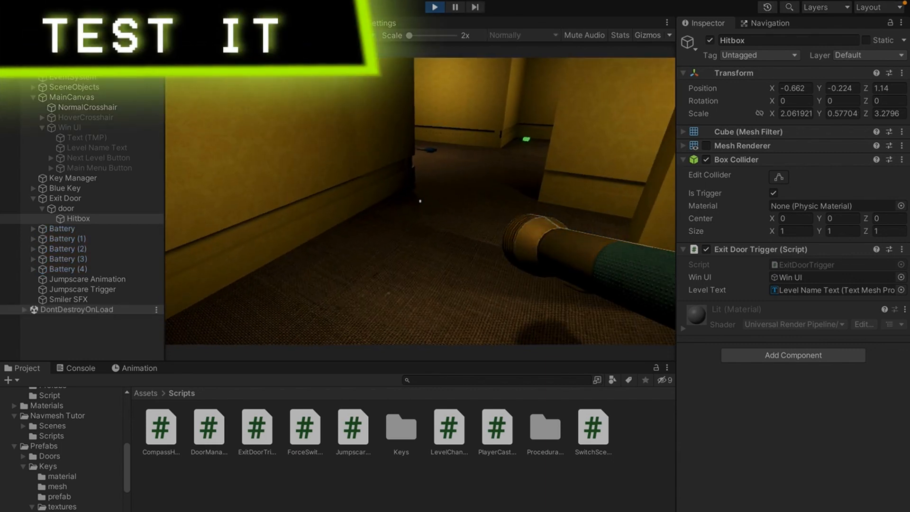
{"action": "key", "text": "f"}
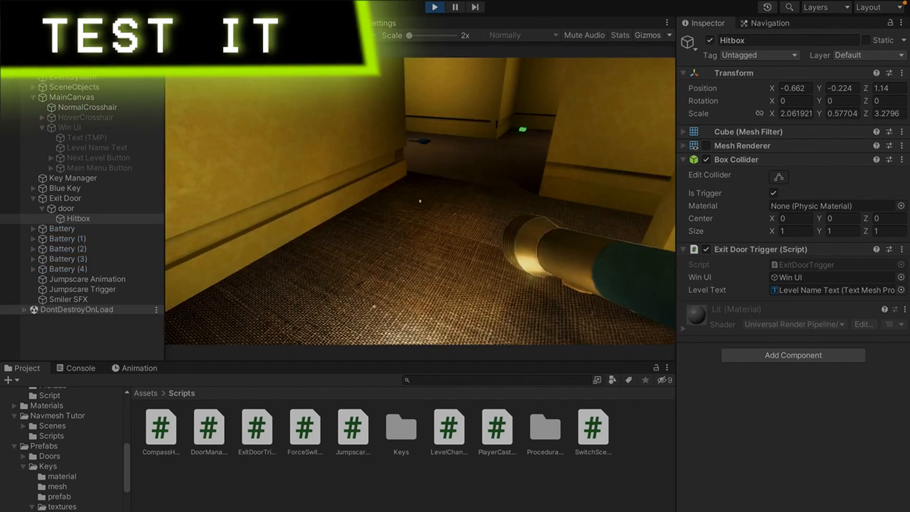
{"action": "key", "text": "f"}
{"action": "key", "text": "w"}
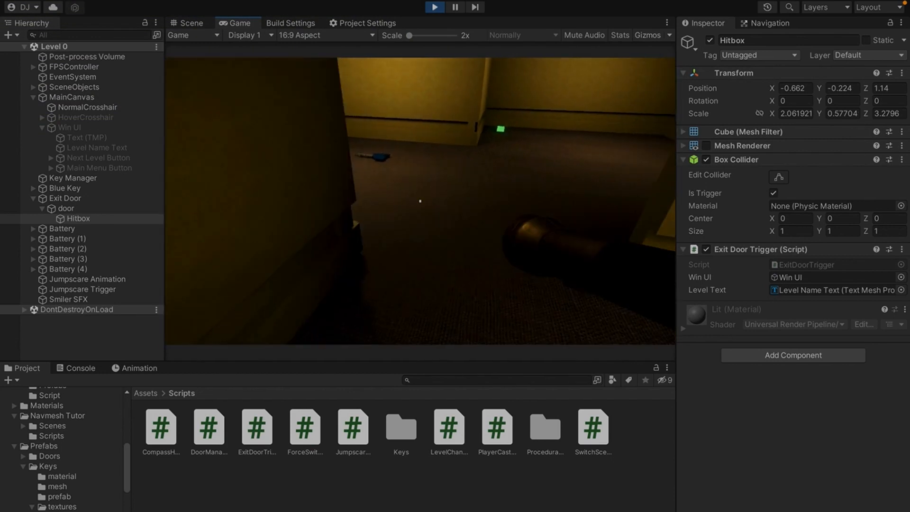
{"action": "key", "text": "e"}
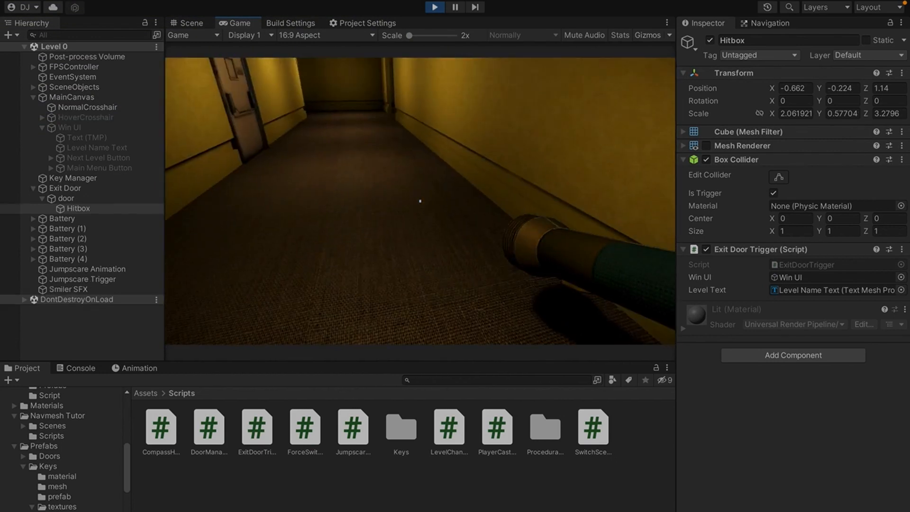
Walk through the corridors to the Exit Door and trigger the win screen.
{"action": "key", "text": "w"}
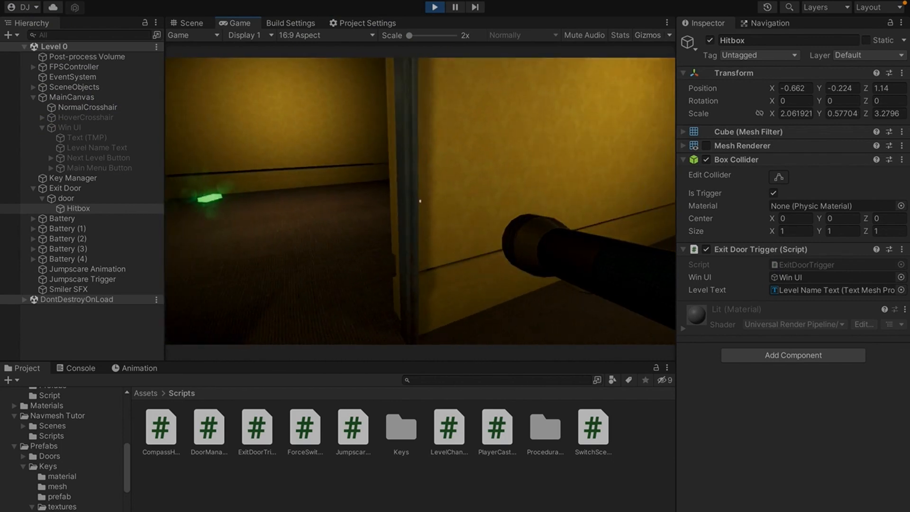
{"action": "key", "text": "w"}
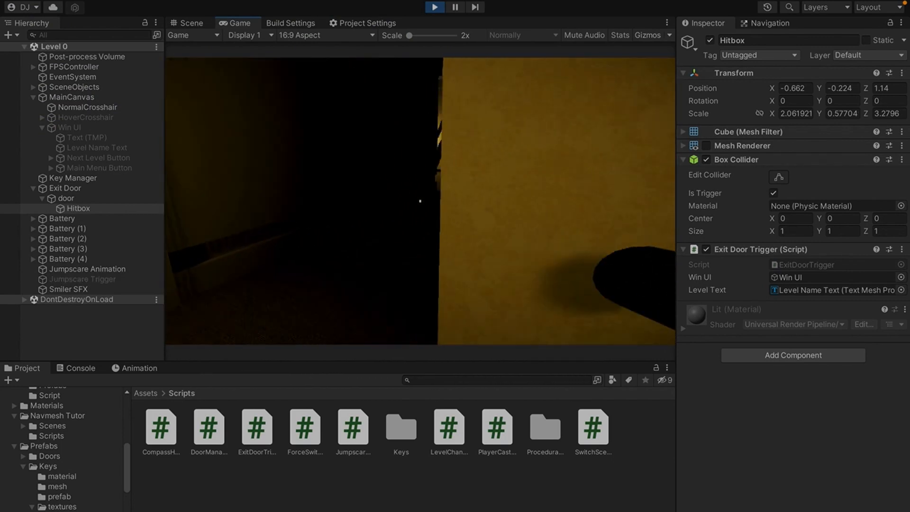
{"action": "key", "text": "w"}
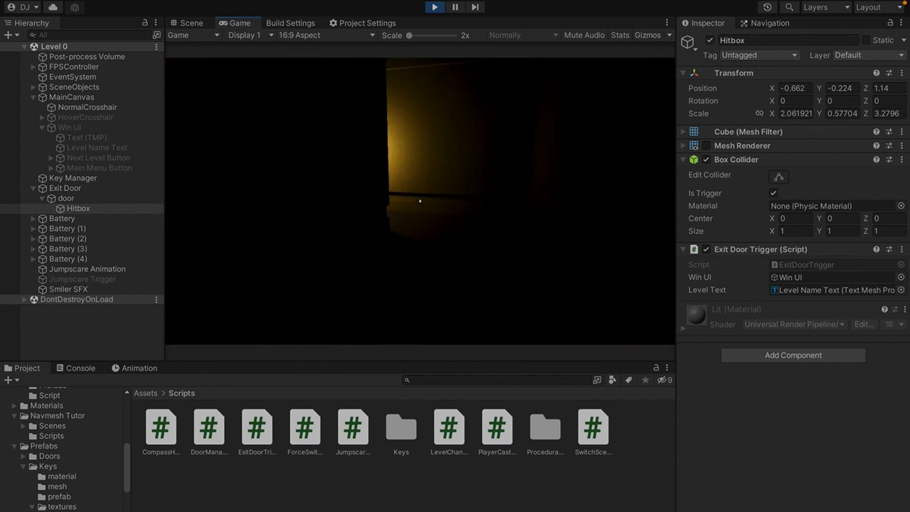
{"action": "key", "text": "w"}
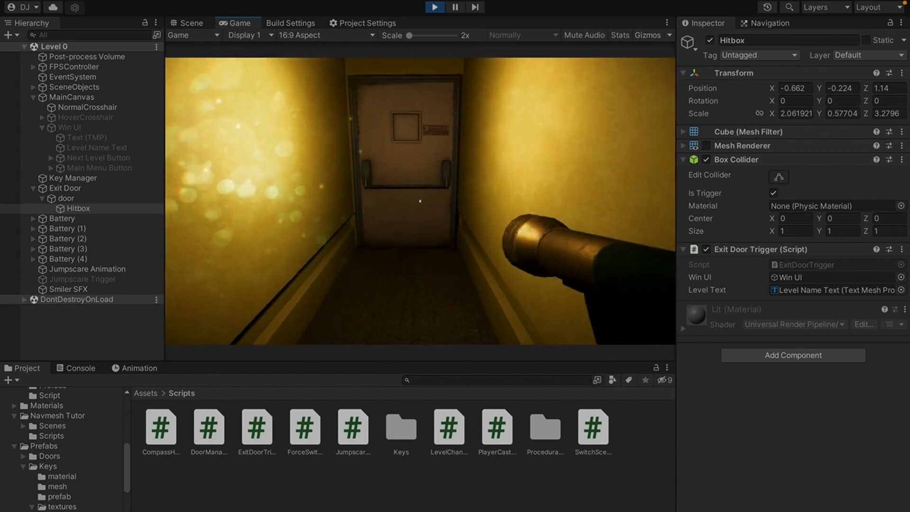
{"action": "key", "text": "w"}
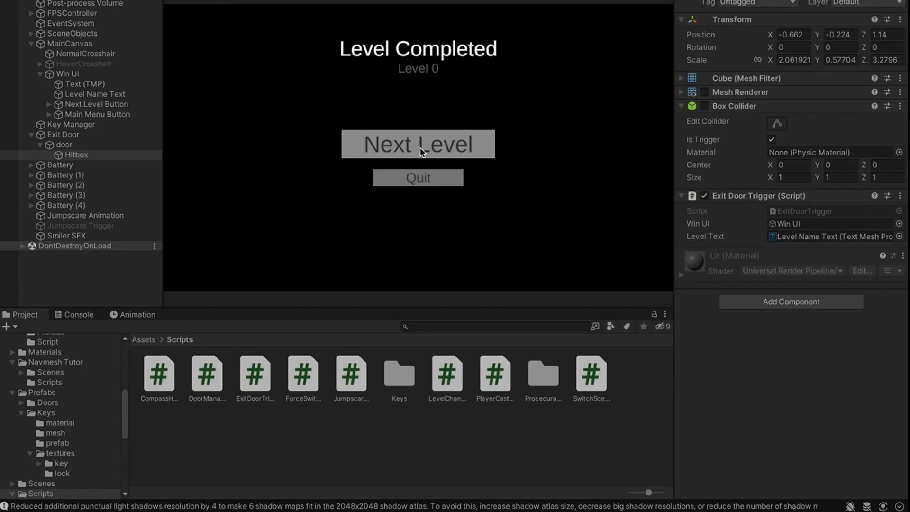
Test the win screen's Next Level and Quit buttons, examine the resulting Console errors and stop the game.
{"action": "left_click", "coordinate": [423, 204]}
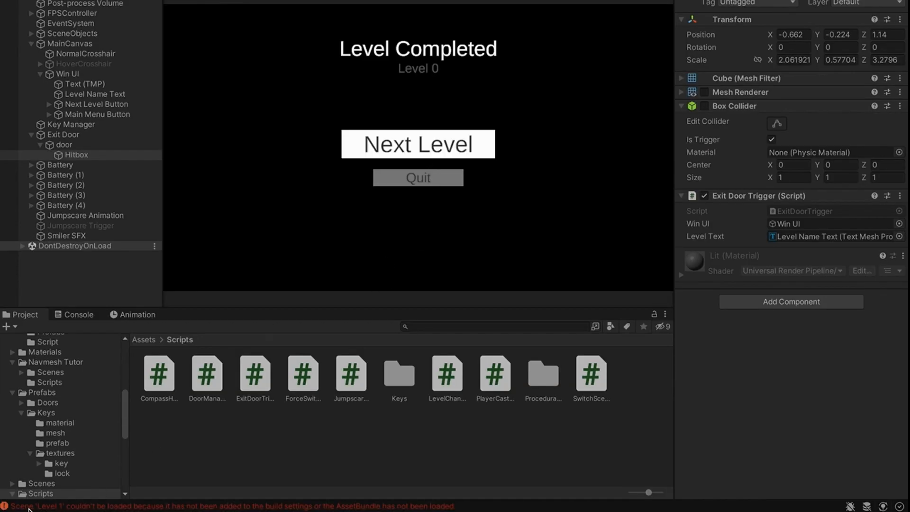
{"action": "left_click", "coordinate": [42, 507]}
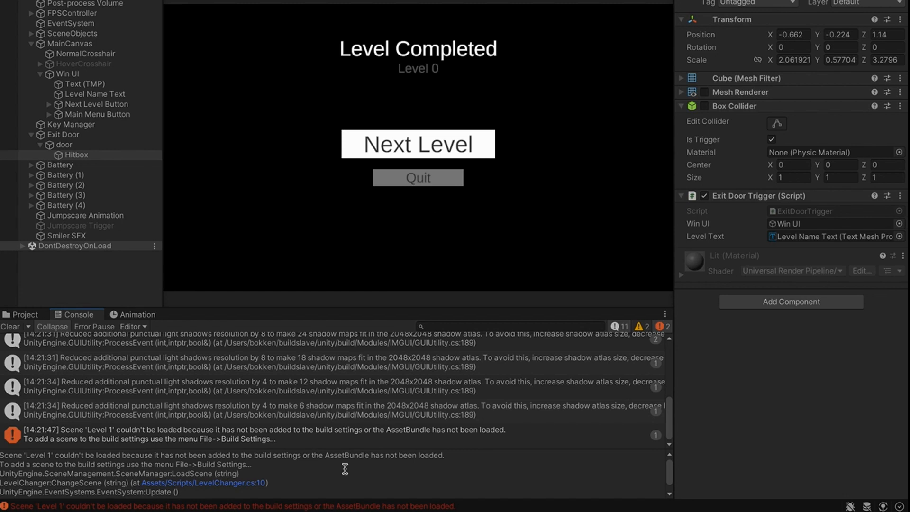
{"action": "left_click", "coordinate": [404, 185]}
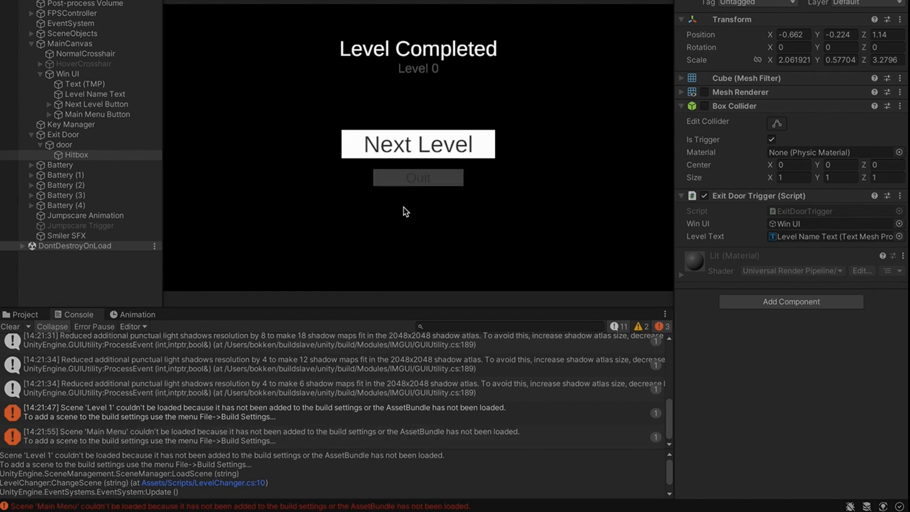
{"action": "left_click", "coordinate": [125, 441]}
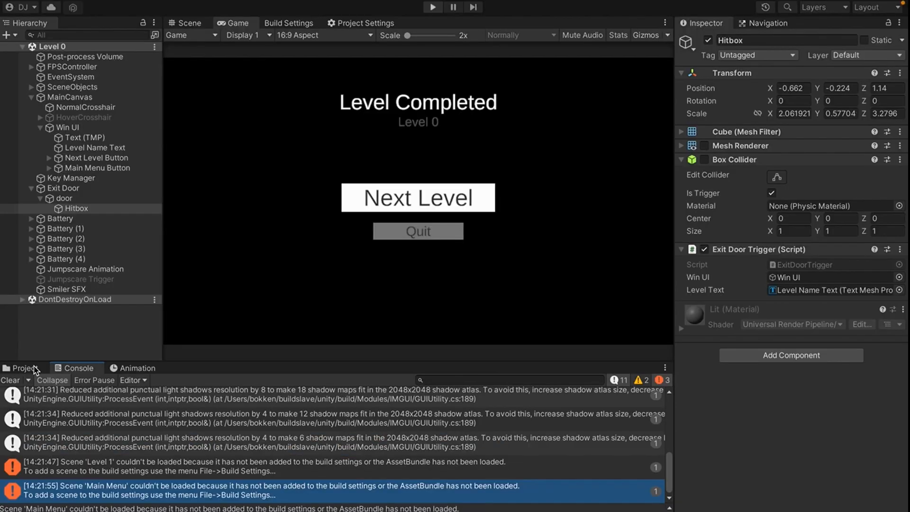
{"action": "key", "text": "ctrl+p"}
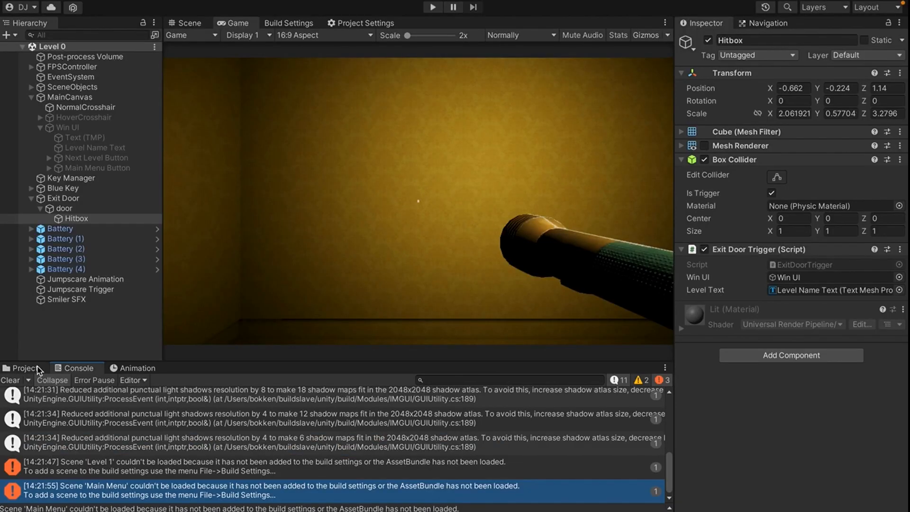
Show the project's Scenes folder under Assets and return to the Scene view.
{"action": "left_click", "coordinate": [25, 315]}
{"action": "left_click", "coordinate": [144, 393]}
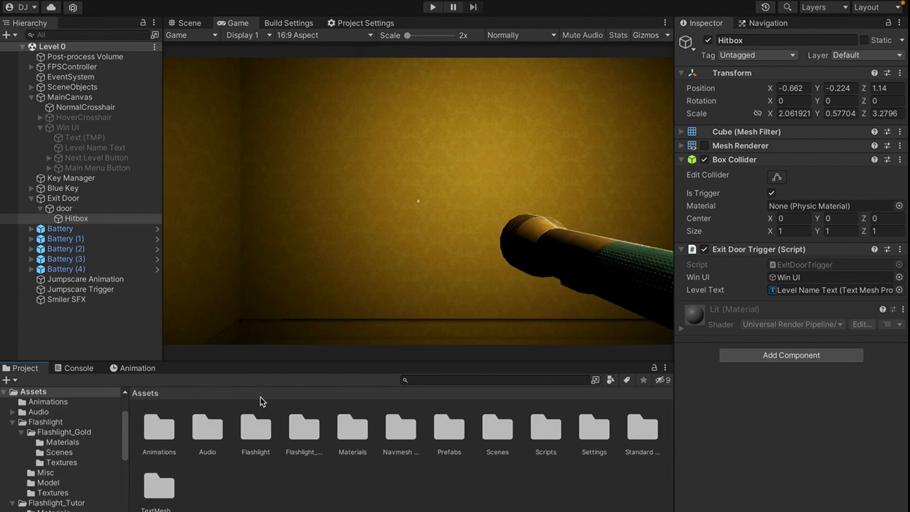
{"action": "double_click", "coordinate": [498, 429]}
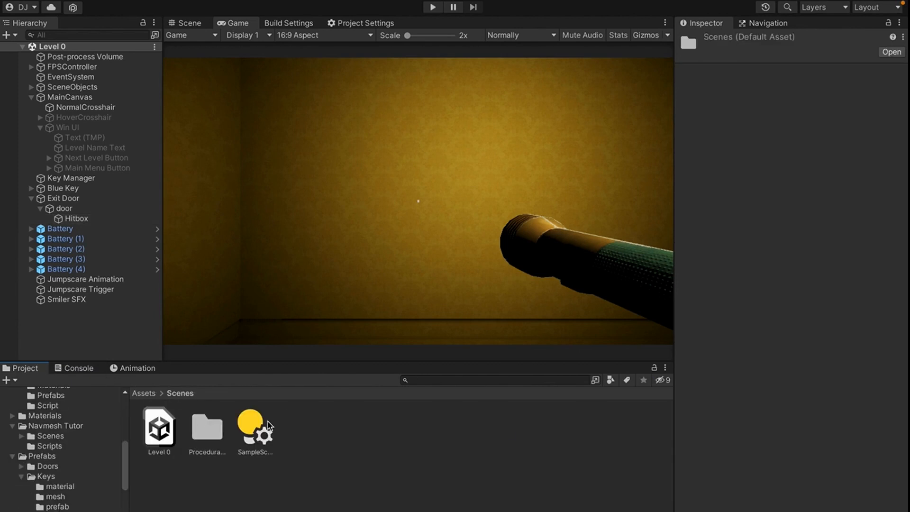
{"action": "left_click", "coordinate": [158, 430]}
{"action": "left_click", "coordinate": [187, 30]}
{"action": "left_click", "coordinate": [179, 22]}
{"action": "left_click", "coordinate": [177, 21]}
{"action": "right_click_drag", "start_coordinate": [264, 160], "coordinate": [290, 175]}
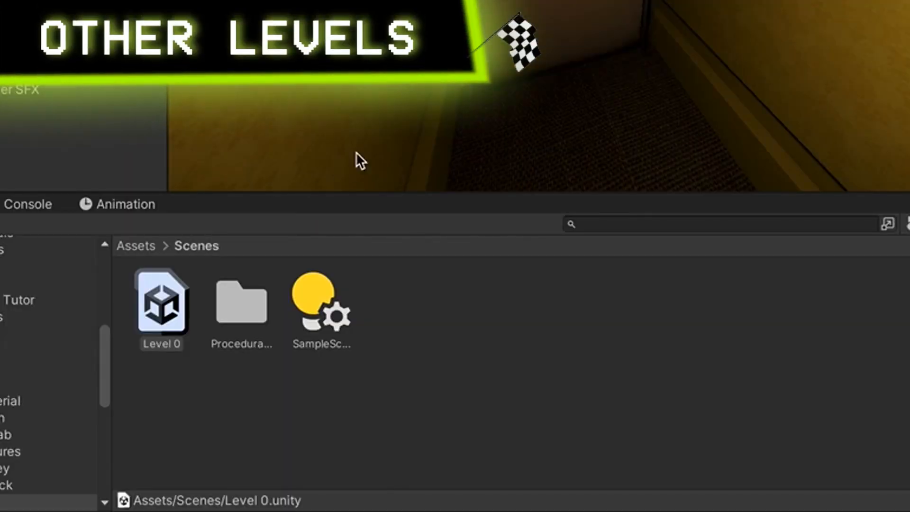
Duplicate the Level 0 scene asset in the Scenes folder.
{"action": "left_click", "coordinate": [167, 292]}
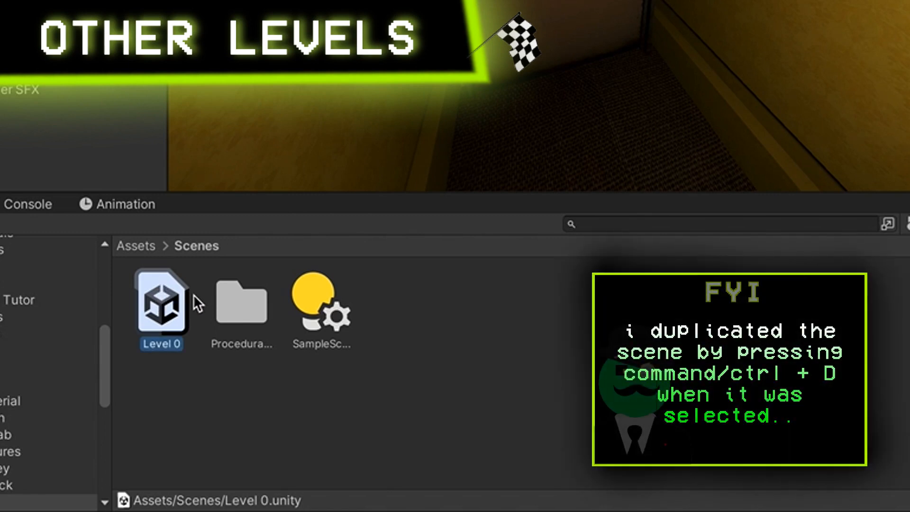
{"action": "key", "text": "ctrl+d"}
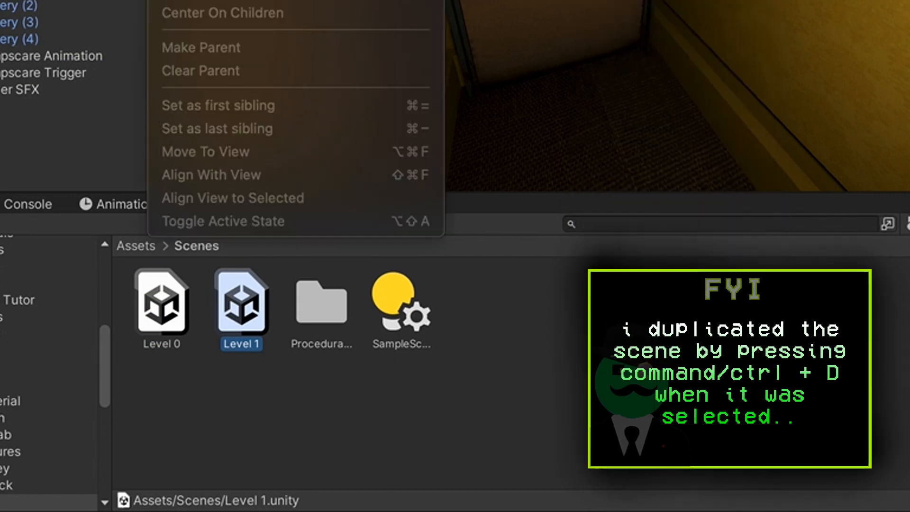
{"action": "key", "text": "Escape"}
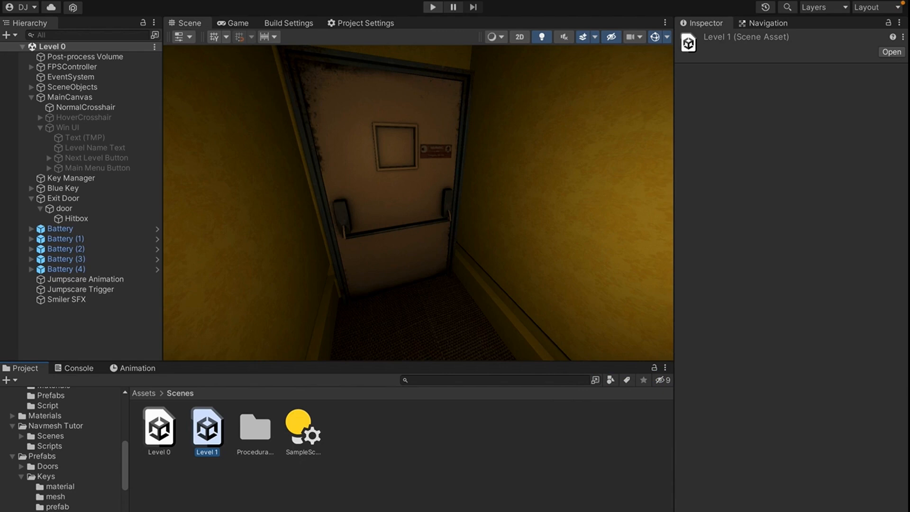
Add the Level 0 and Level 1 scenes to Scenes In Build in the Build Settings, with Level 0 first.
{"action": "mouse_move", "coordinate": [153, 3]}
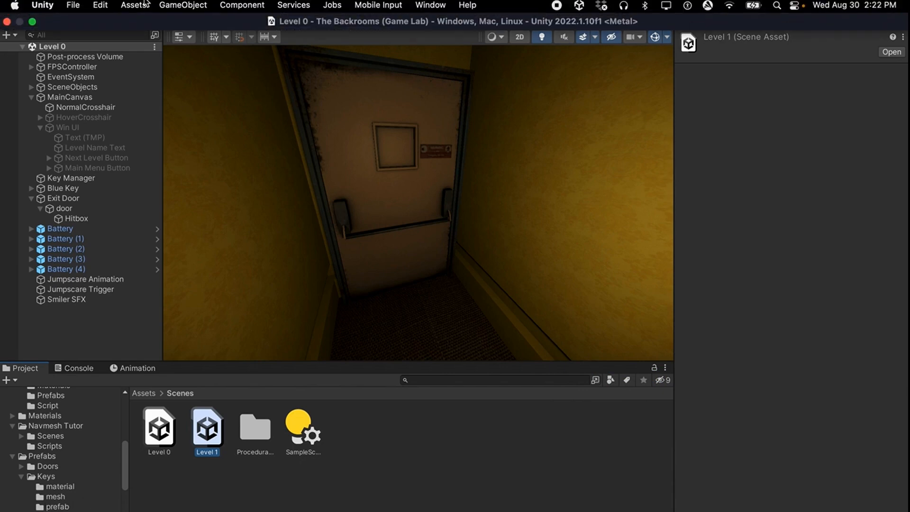
{"action": "left_click", "coordinate": [73, 5]}
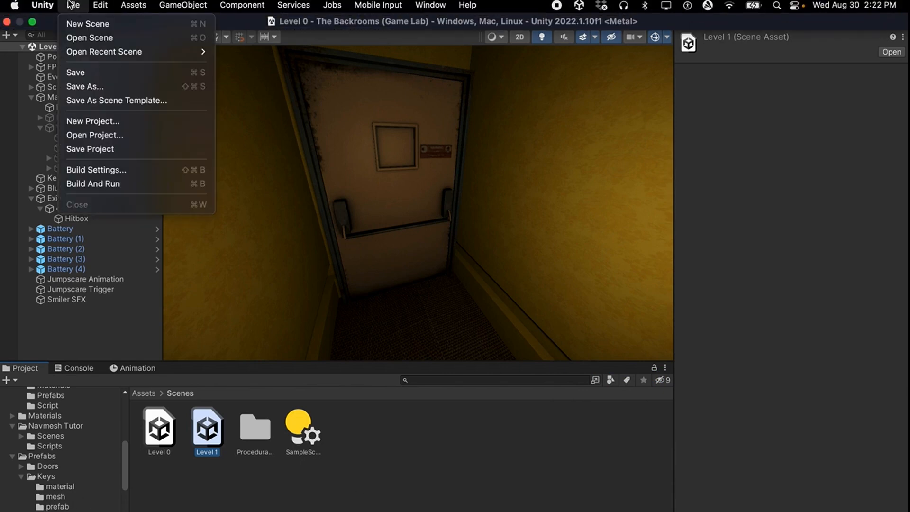
{"action": "left_click", "coordinate": [108, 170]}
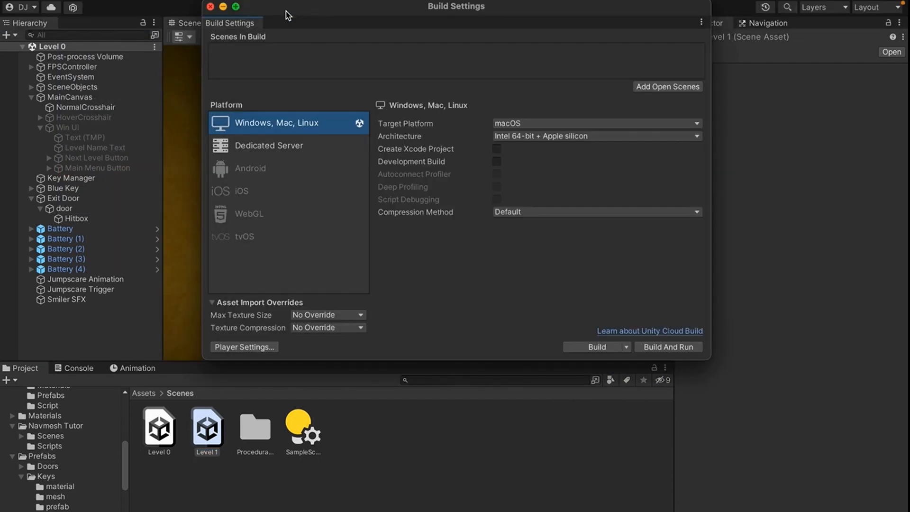
{"action": "left_click_drag", "start_coordinate": [288, 24], "coordinate": [418, 90]}
{"action": "left_click_drag", "start_coordinate": [815, 428], "coordinate": [797, 511]}
{"action": "left_click_drag", "start_coordinate": [150, 436], "coordinate": [427, 210]}
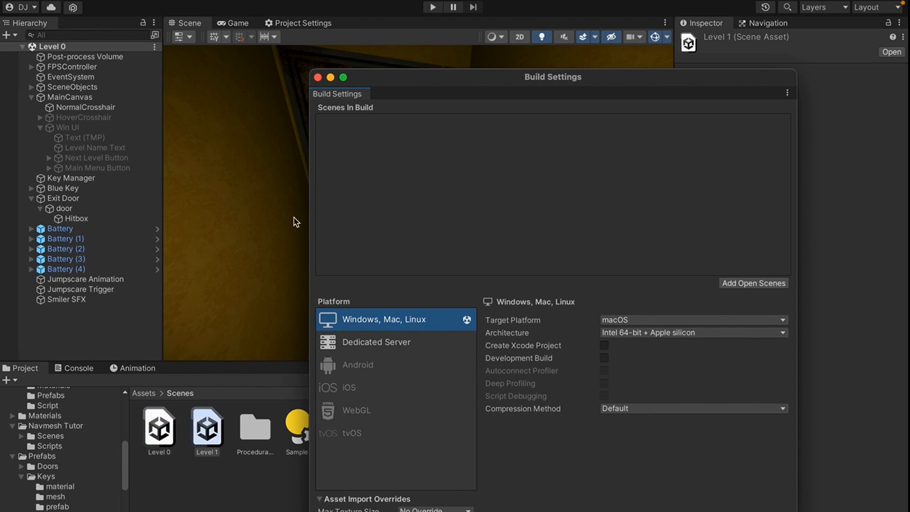
{"action": "left_click_drag", "start_coordinate": [203, 433], "coordinate": [484, 158]}
{"action": "left_click_drag", "start_coordinate": [416, 81], "coordinate": [444, 50]}
{"action": "left_click", "coordinate": [416, 100]}
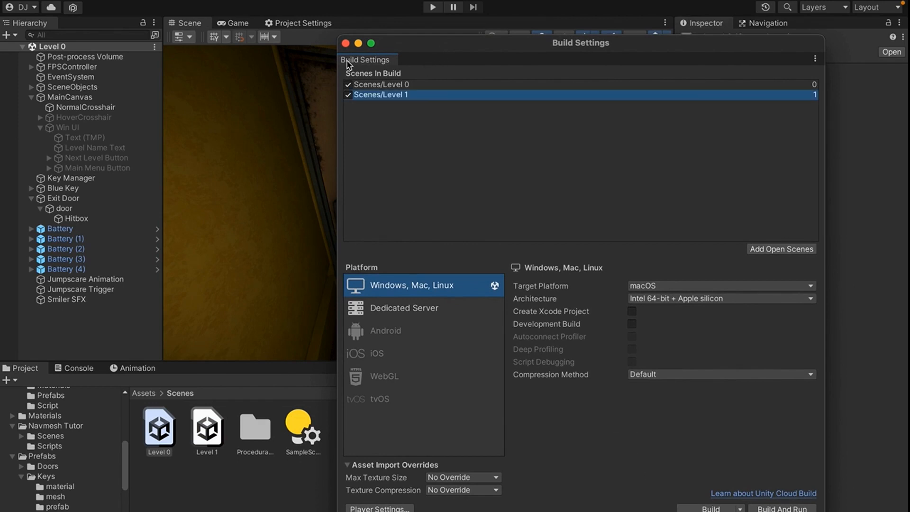
{"action": "left_click", "coordinate": [346, 43]}
Open the Level 1 scene and frame the first Battery in the Scene view.
{"action": "double_click", "coordinate": [212, 434]}
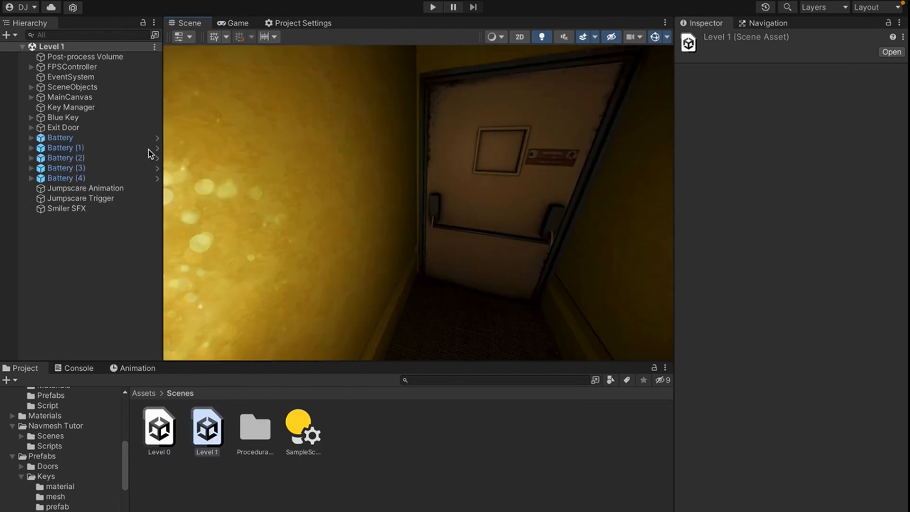
{"action": "double_click", "coordinate": [59, 137]}
{"action": "right_click_drag", "start_coordinate": [65, 200], "coordinate": [431, 203]}
{"action": "right_click_drag", "start_coordinate": [475, 205], "coordinate": [548, 216]}
Filter the Hierarchy by "light", delete all Light Emmision objects from Level 1 and clear the filter.
{"action": "left_click", "coordinate": [56, 36]}
{"action": "type", "text": "light"}
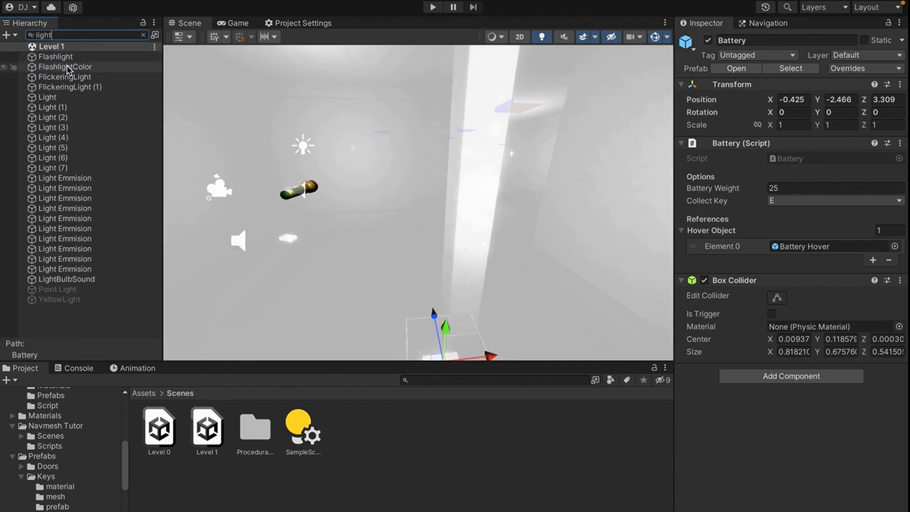
{"action": "left_click", "coordinate": [61, 179]}
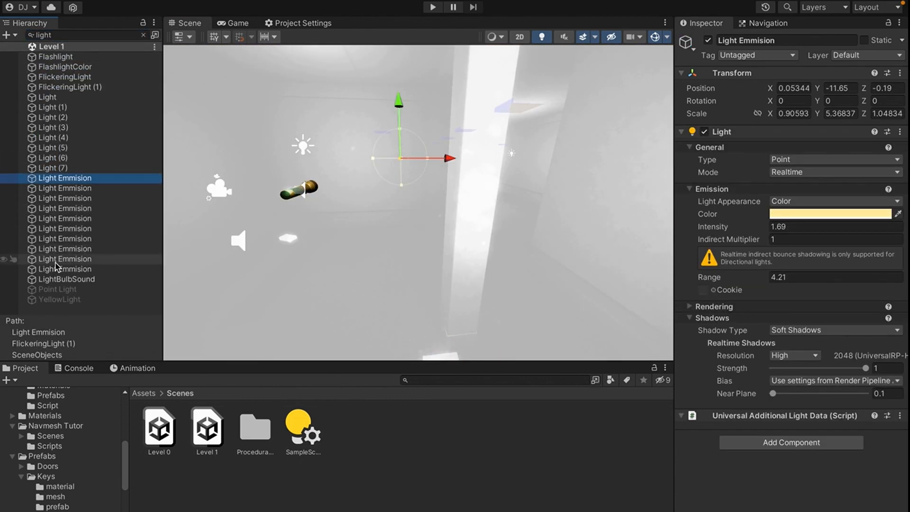
{"action": "left_click", "coordinate": [57, 269], "text": "shift"}
{"action": "key", "text": "Delete"}
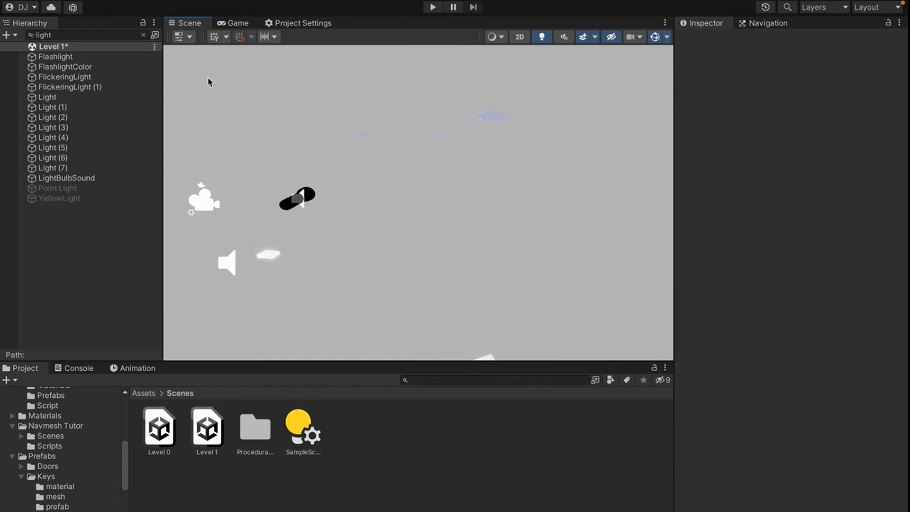
{"action": "left_click", "coordinate": [143, 35]}
Filter the Hierarchy by "Light" and delete the ceiling lights from Light through Light (7).
{"action": "scroll", "coordinate": [410, 198], "scroll_direction": "up", "scroll_amount": 3}
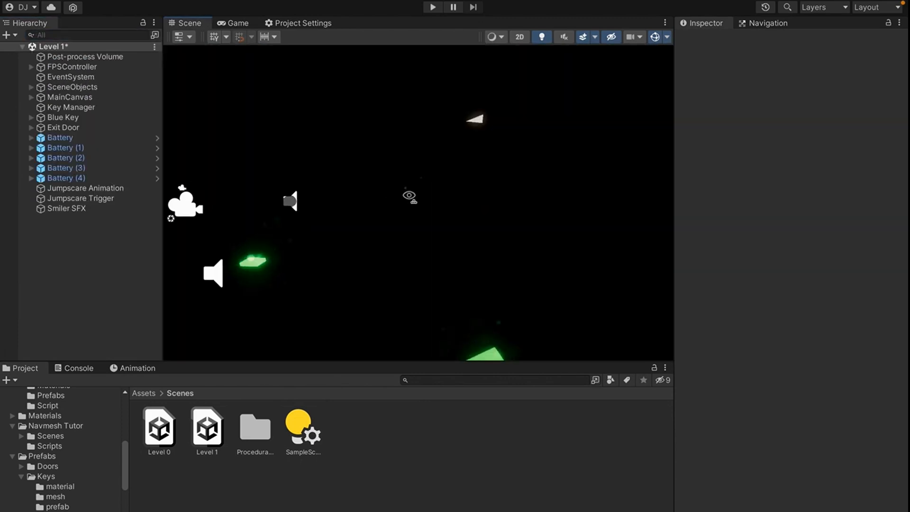
{"action": "left_click", "coordinate": [451, 113]}
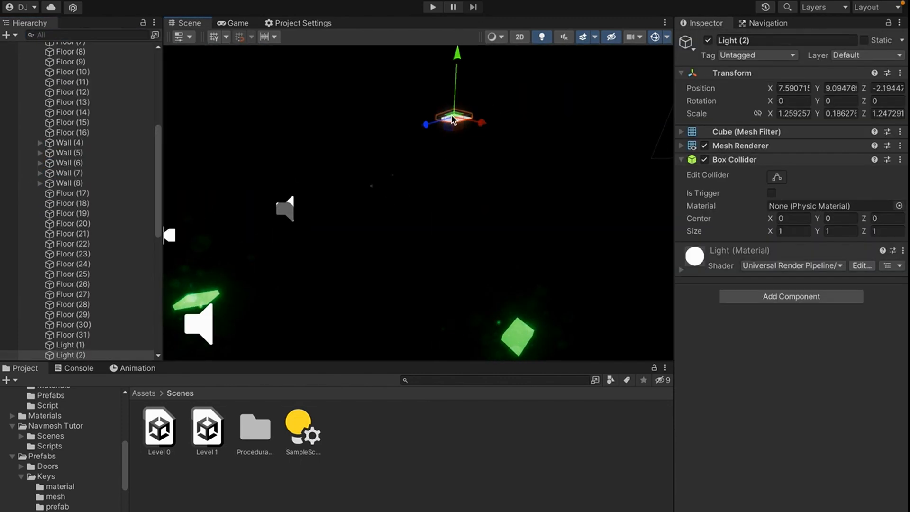
{"action": "scroll", "coordinate": [67, 313], "scroll_direction": "down", "scroll_amount": 2}
{"action": "scroll", "coordinate": [70, 334], "scroll_direction": "down", "scroll_amount": 1}
{"action": "left_click", "coordinate": [76, 35]}
{"action": "type", "text": "Light"}
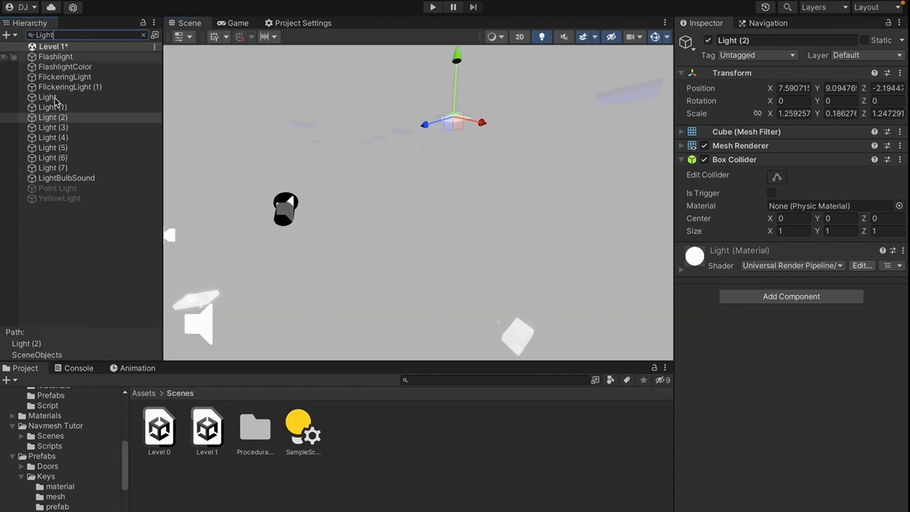
{"action": "left_click", "coordinate": [50, 98]}
{"action": "left_click", "coordinate": [51, 168], "text": "shift"}
{"action": "key", "text": "Delete"}
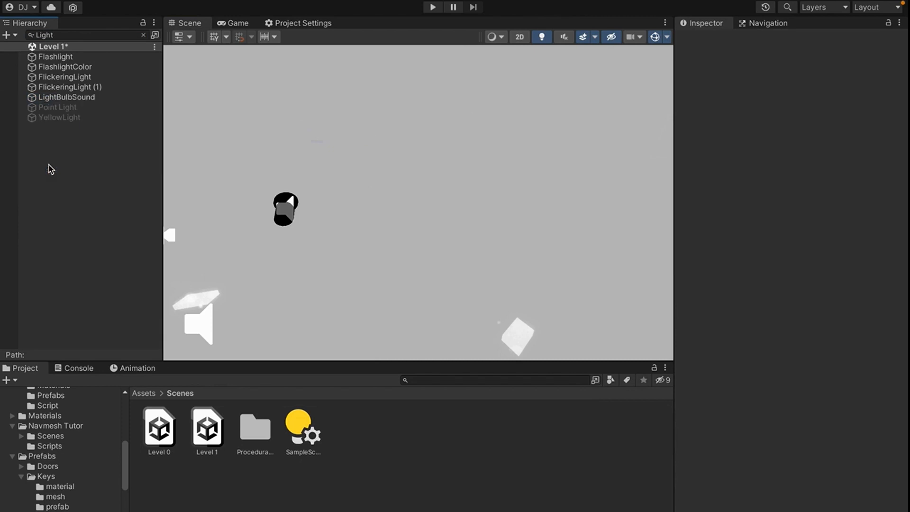
Delete FlickeringLight and FlickeringLight (1) from Level 1 and select the Flashlight object.
{"action": "left_click", "coordinate": [76, 87]}
{"action": "left_click", "coordinate": [66, 76], "text": "shift"}
{"action": "key", "text": "Delete"}
{"action": "left_click", "coordinate": [56, 57]}
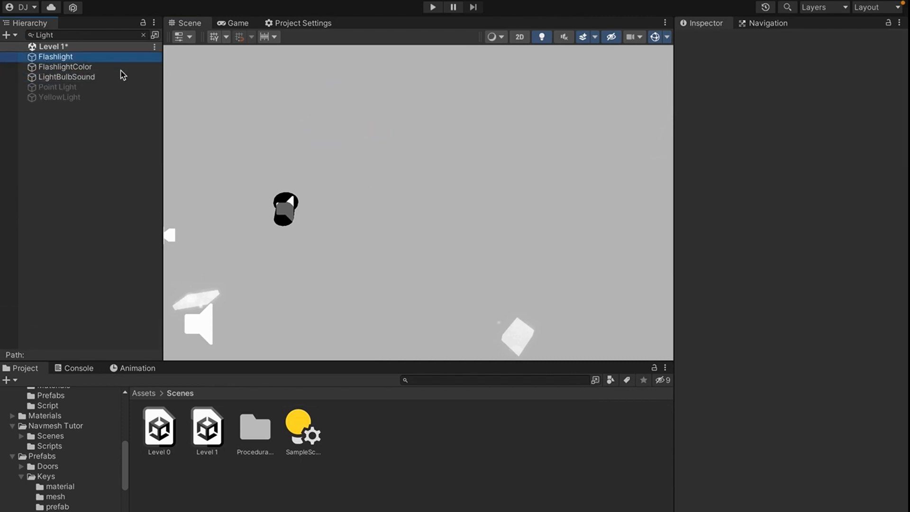
Delete the LightBulbSound object from Level 1 and clear the Hierarchy filter.
{"action": "left_click", "coordinate": [107, 77]}
{"action": "left_click", "coordinate": [101, 84]}
{"action": "left_click", "coordinate": [101, 81]}
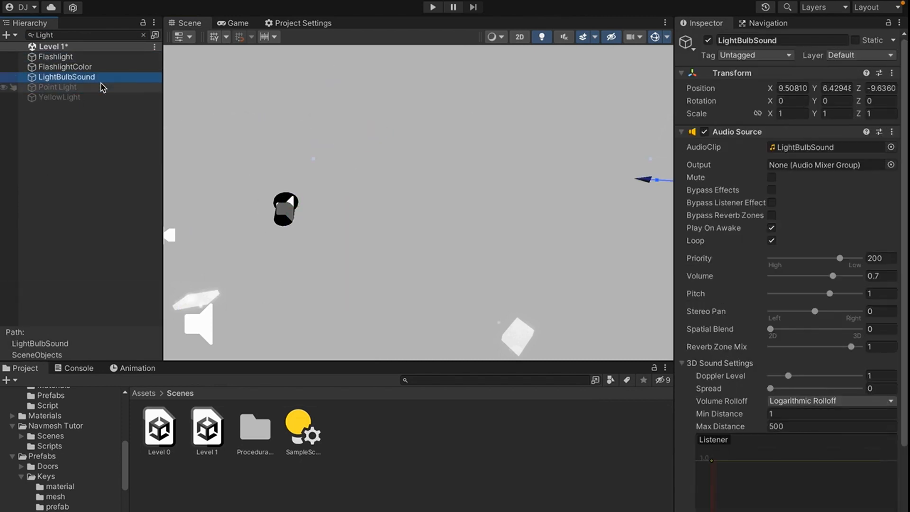
{"action": "key", "text": "Delete"}
{"action": "left_click", "coordinate": [143, 34]}
{"action": "key", "text": "s"}
{"action": "right_click_drag", "start_coordinate": [239, 147], "coordinate": [223, 185]}
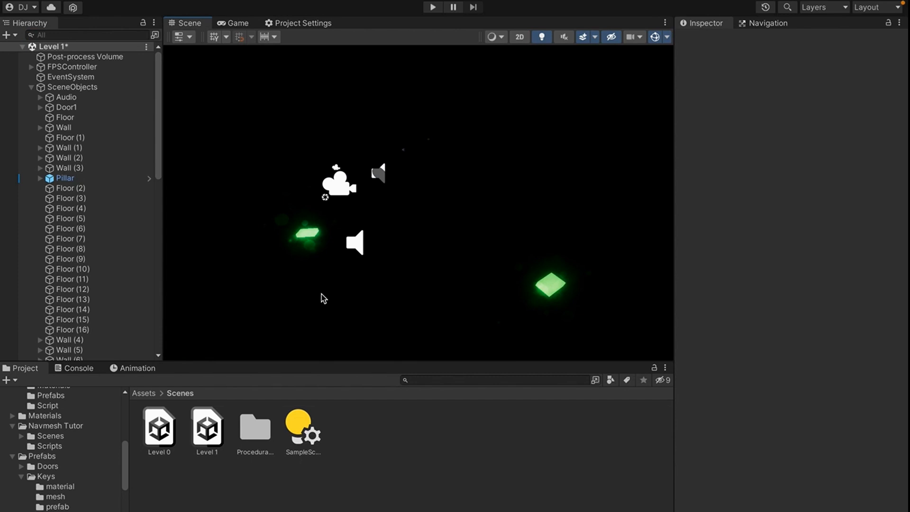
Save Level 1 and start playing the Level 0 scene in a maximized Game view.
{"action": "left_click", "coordinate": [159, 428]}
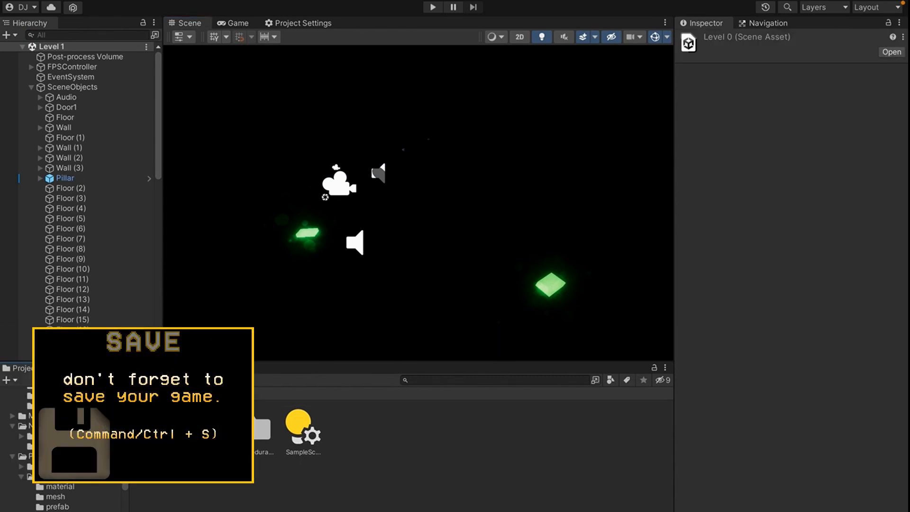
{"action": "key", "text": "ctrl+p"}
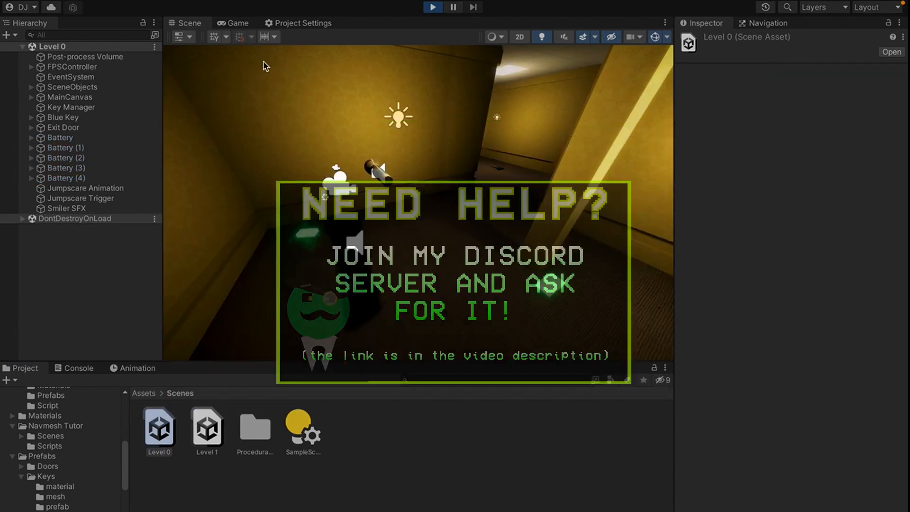
{"action": "right_click", "coordinate": [231, 24]}
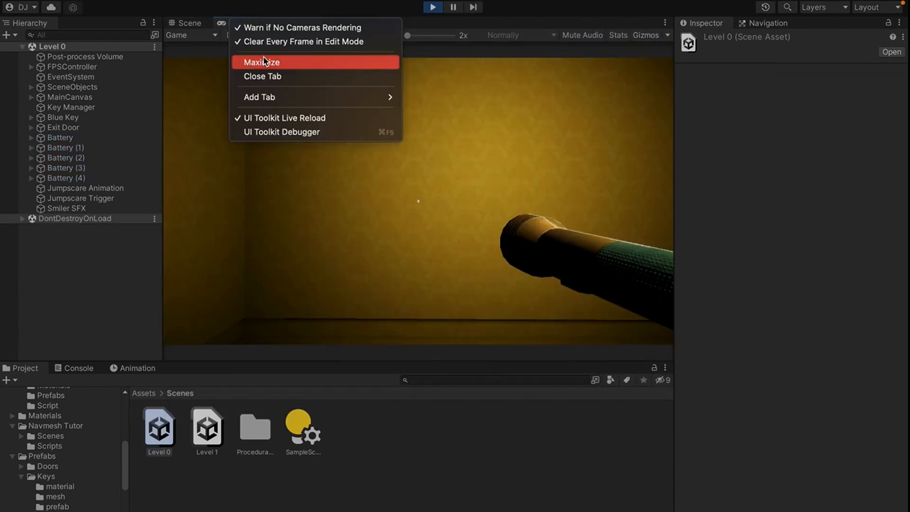
{"action": "left_click", "coordinate": [275, 21]}
Playtest Level 0 by walking to the exit door, completing the level and continuing to the next level.
{"action": "key", "text": "w"}
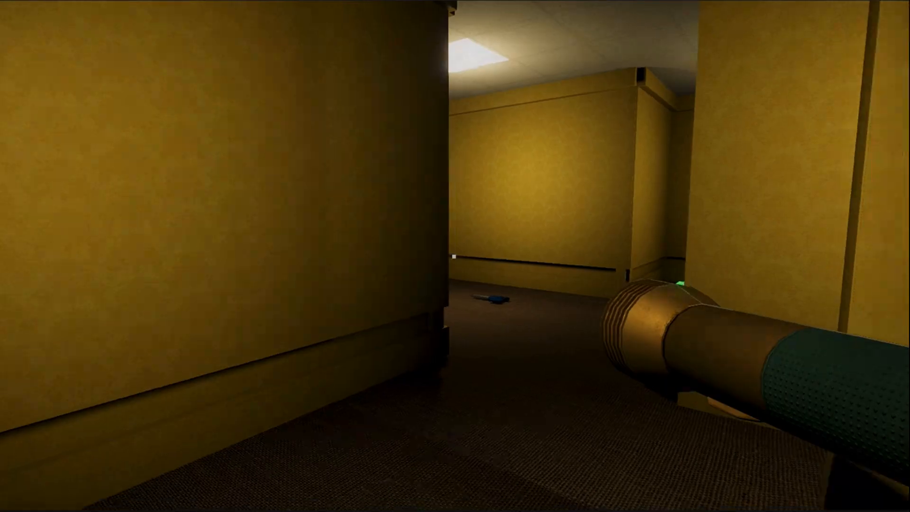
{"action": "key", "text": "w"}
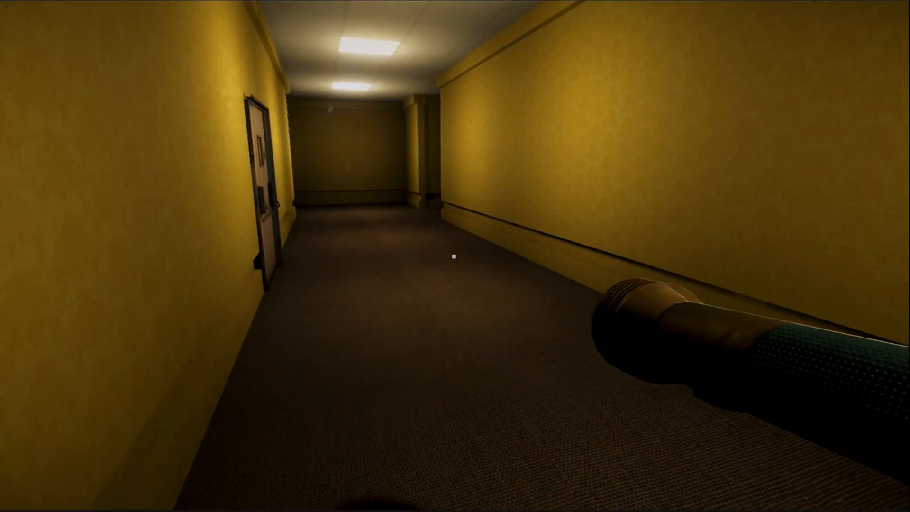
{"action": "key", "text": "w"}
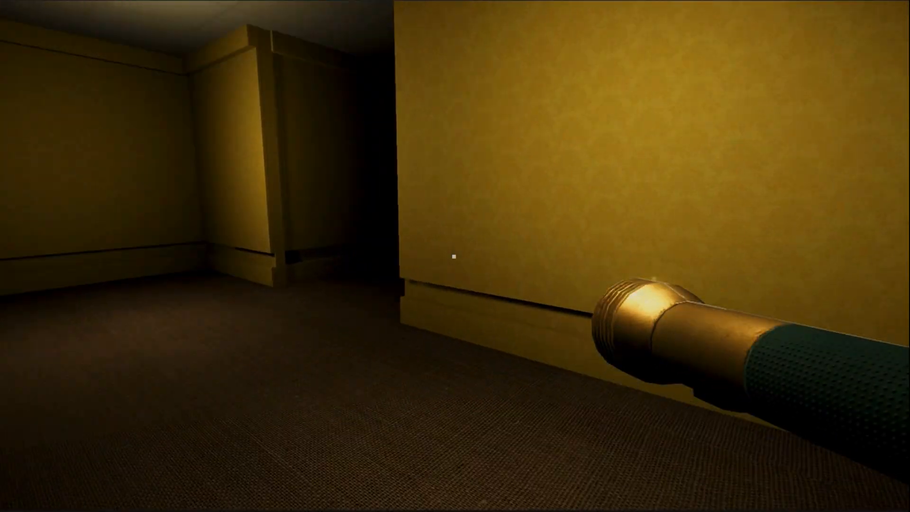
{"action": "key", "text": "w"}
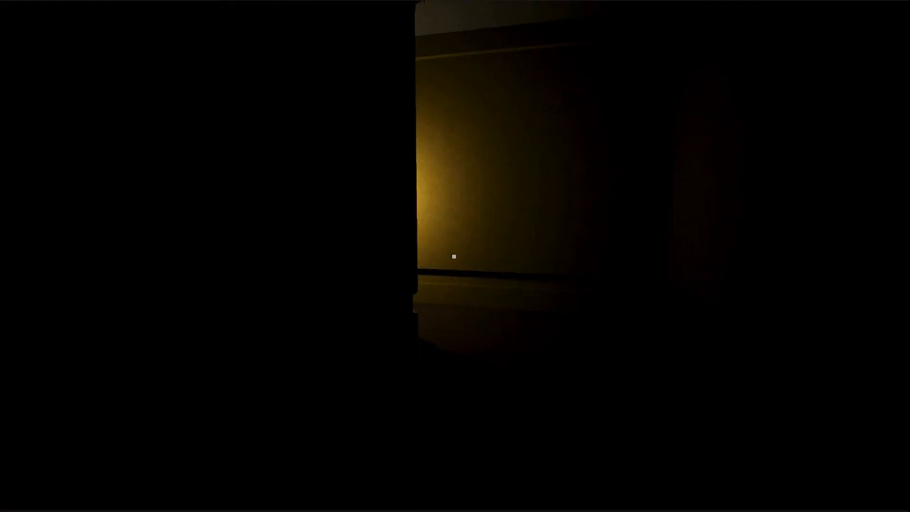
{"action": "key", "text": "w"}
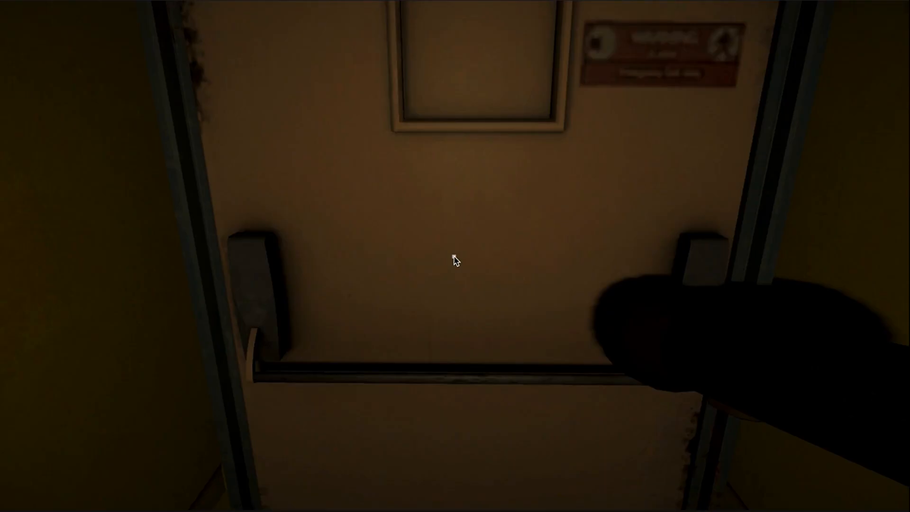
{"action": "left_click", "coordinate": [454, 256]}
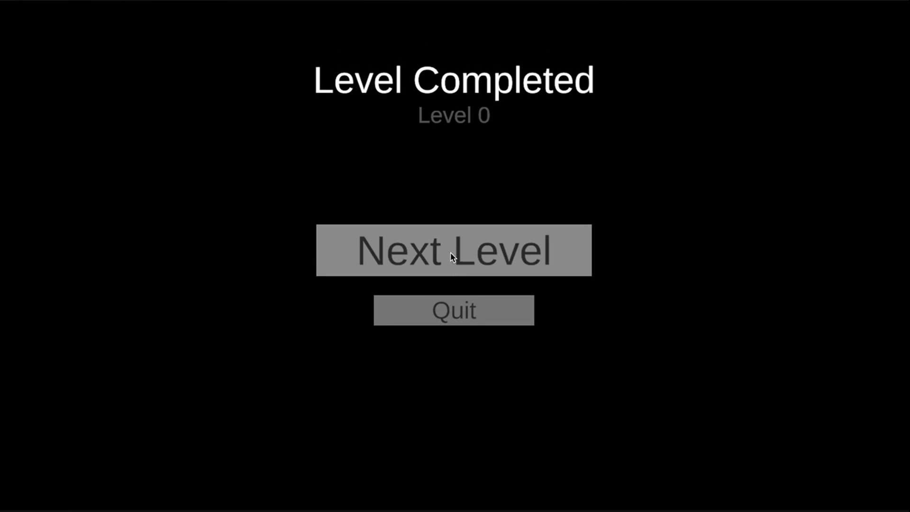
{"action": "left_click", "coordinate": [448, 245]}
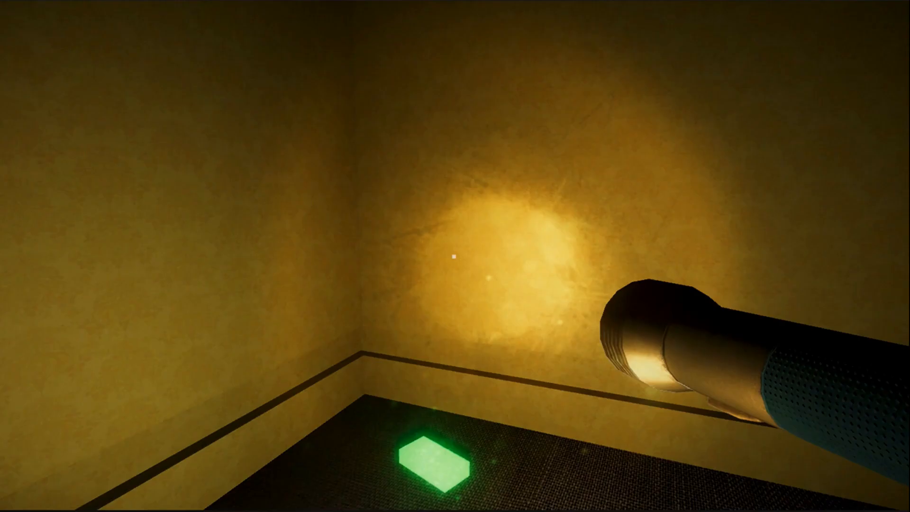
Playtest the dark Level 1 through to its exit door and try Next Level on its win screen.
{"action": "key", "text": "s"}
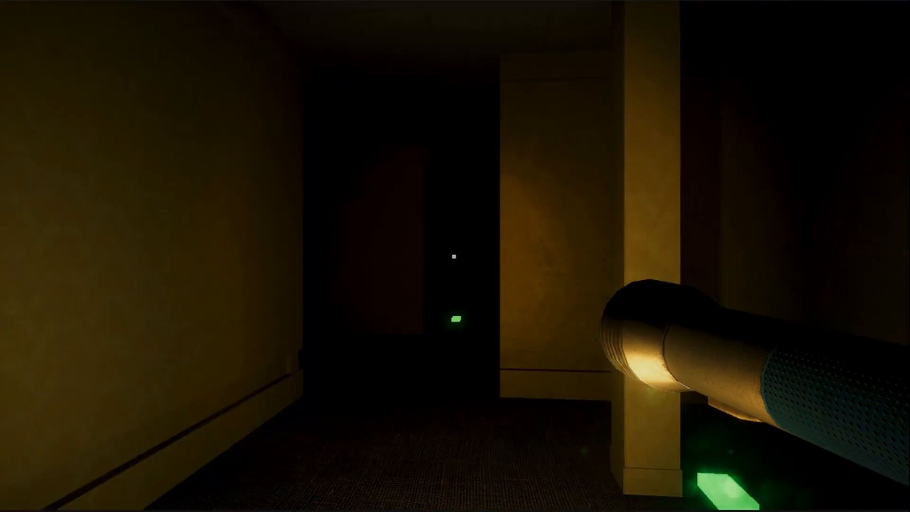
{"action": "key", "text": "w"}
{"action": "key", "text": "w"}
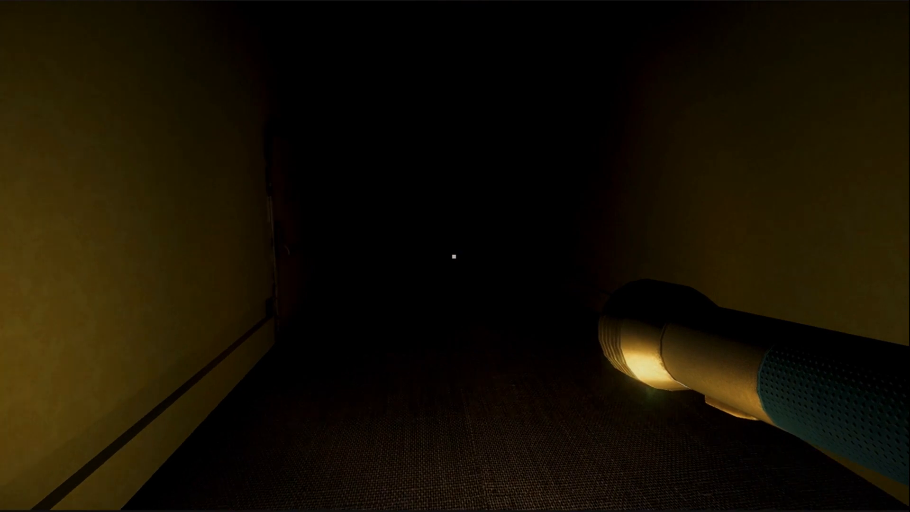
{"action": "key", "text": "w"}
{"action": "key", "text": "w"}
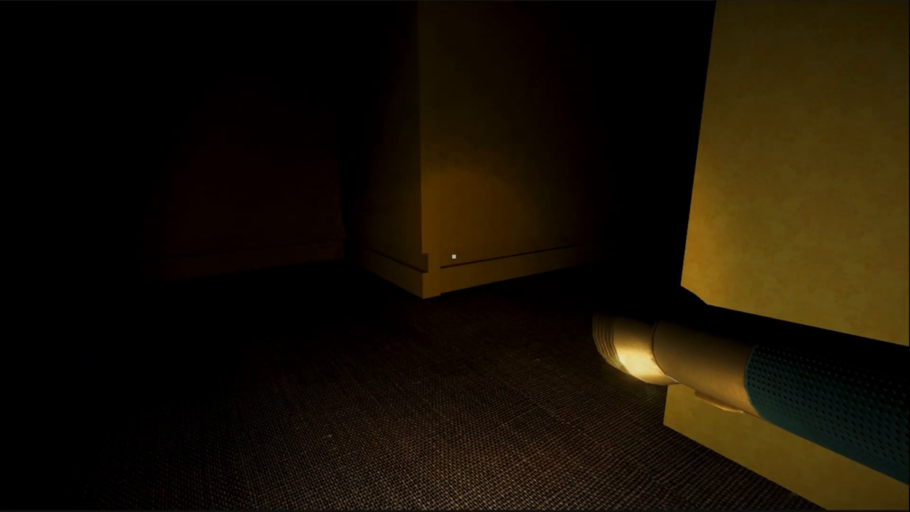
{"action": "key", "text": "w"}
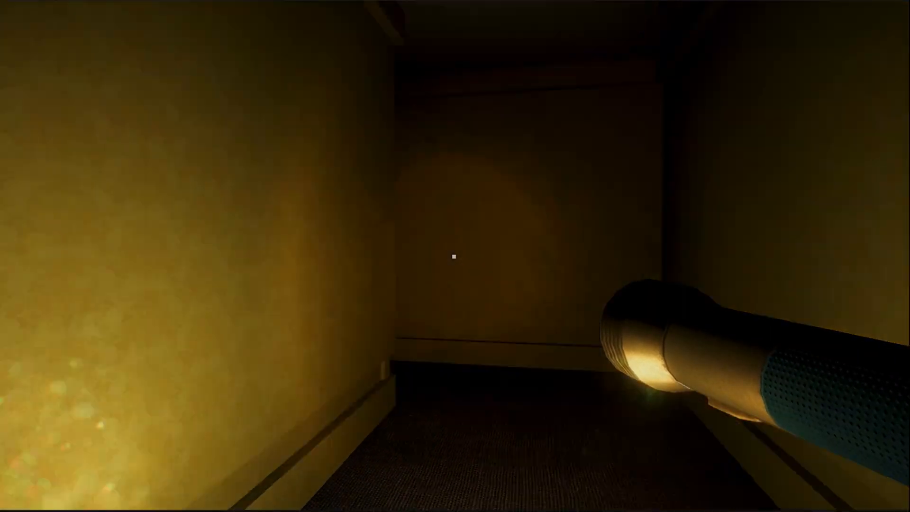
{"action": "key", "text": "w"}
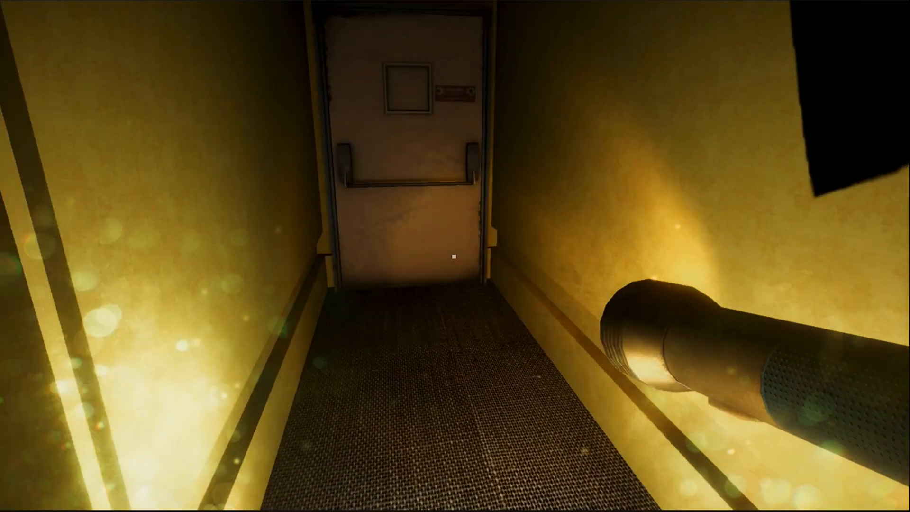
{"action": "key", "text": "w"}
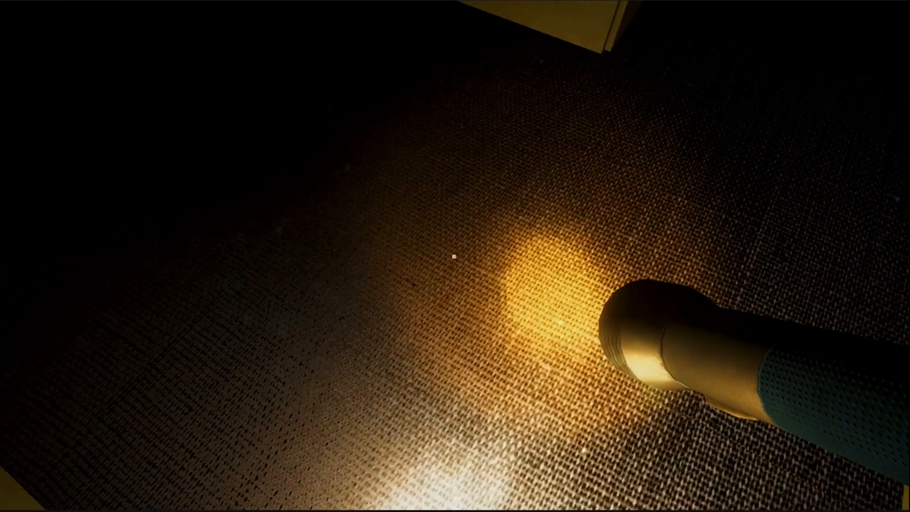
{"action": "key", "text": "w"}
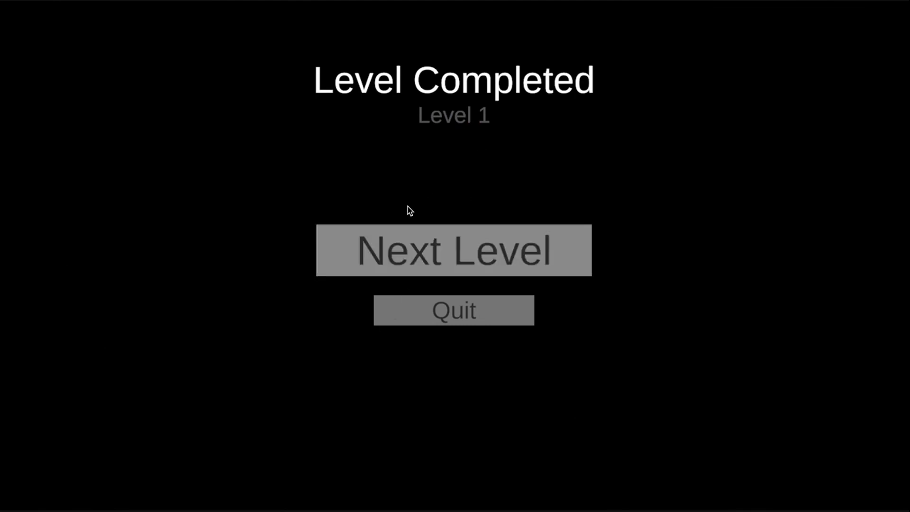
{"action": "left_click", "coordinate": [397, 268]}
{"action": "left_click", "coordinate": [414, 262]}
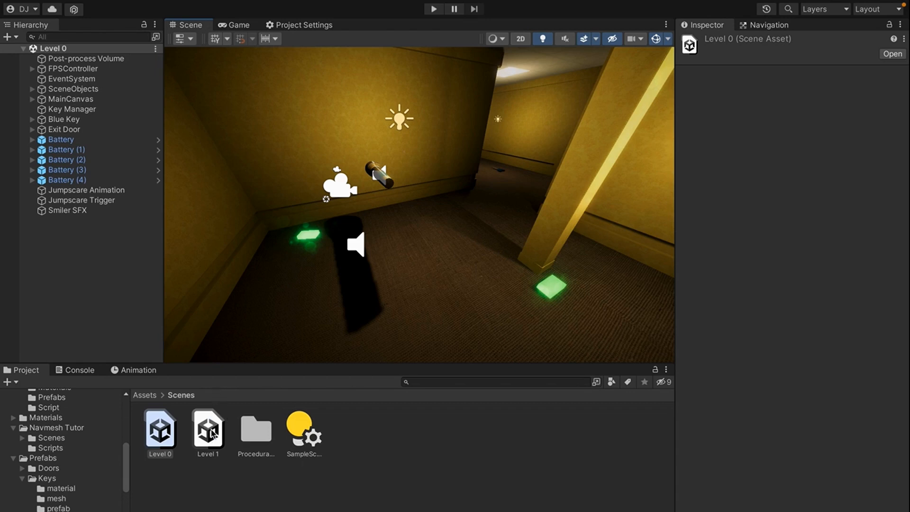
Open the Level 1 scene and expand MainCanvas and Win UI in the Hierarchy.
{"action": "double_click", "coordinate": [209, 432]}
{"action": "key", "text": "s"}
{"action": "right_click_drag", "start_coordinate": [226, 160], "coordinate": [261, 90]}
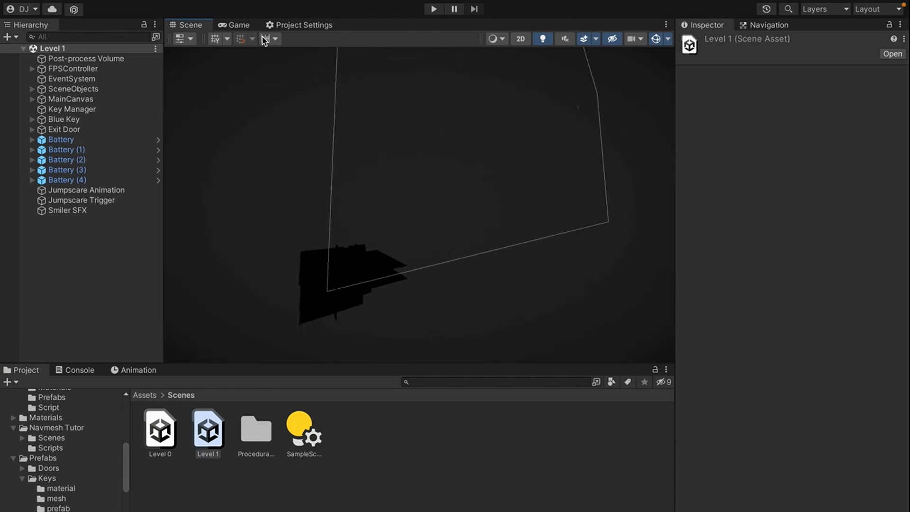
{"action": "left_click", "coordinate": [31, 99]}
{"action": "left_click", "coordinate": [40, 130]}
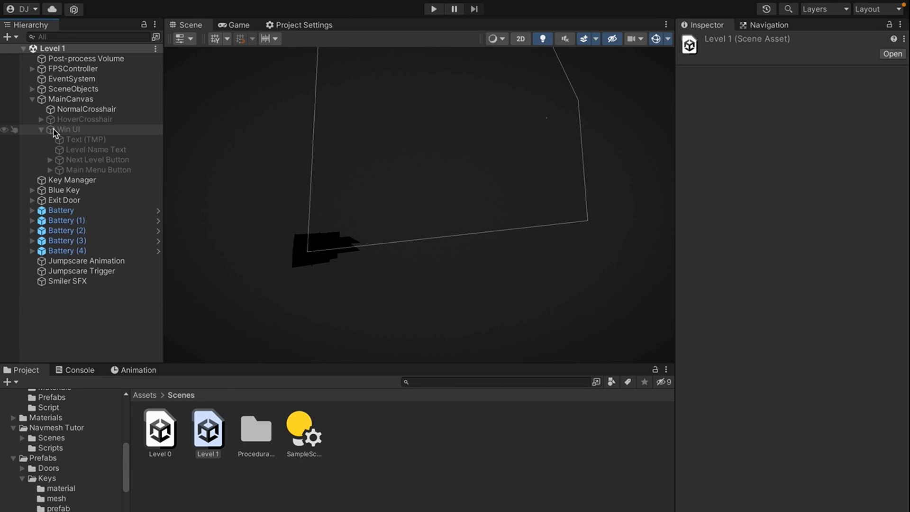
Set the scene name passed to LevelChanger.ChangeScene by the Next Level Button to Level 2.
{"action": "left_click", "coordinate": [77, 162]}
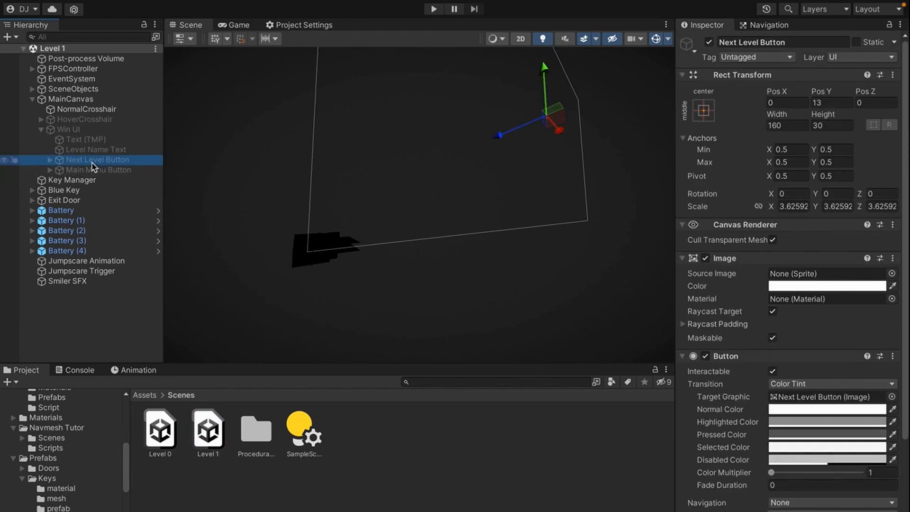
{"action": "scroll", "coordinate": [780, 410], "scroll_direction": "down", "scroll_amount": 5}
{"action": "left_click", "coordinate": [803, 448]}
{"action": "double_click", "coordinate": [803, 448]}
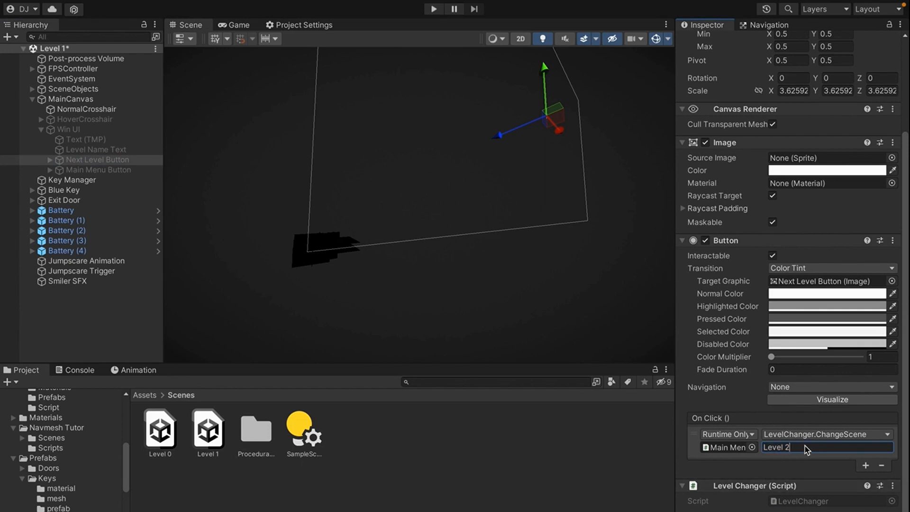
Activate the Win UI object and frame it in the 2D Scene view.
{"action": "left_click", "coordinate": [95, 129]}
{"action": "key", "text": "f"}
{"action": "key", "text": "2"}
{"action": "scroll", "coordinate": [478, 184], "scroll_direction": "up", "scroll_amount": 6}
{"action": "middle_click_drag", "start_coordinate": [477, 186], "coordinate": [513, 201]}
{"action": "key", "text": "w"}
{"action": "scroll", "coordinate": [511, 200], "scroll_direction": "up", "scroll_amount": 1}
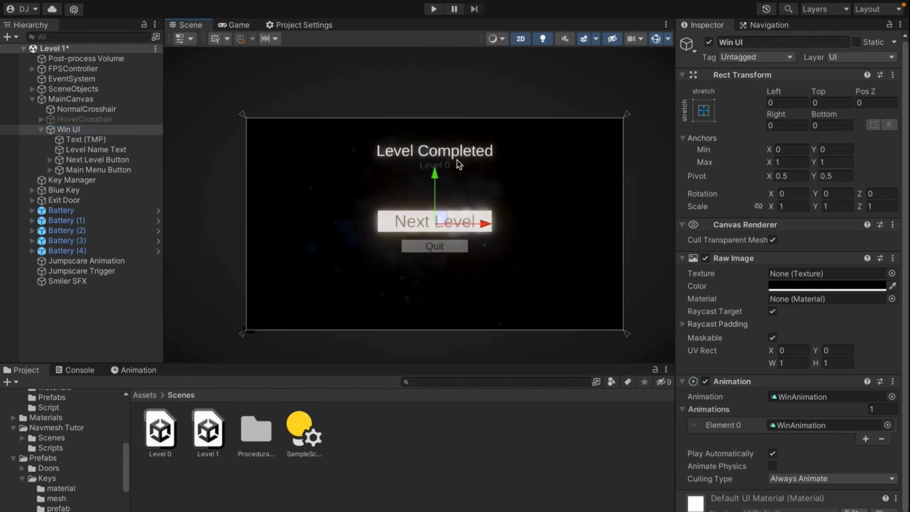
Change the win screen's "Level Completed" title text to "You Win!".
{"action": "left_click", "coordinate": [427, 155]}
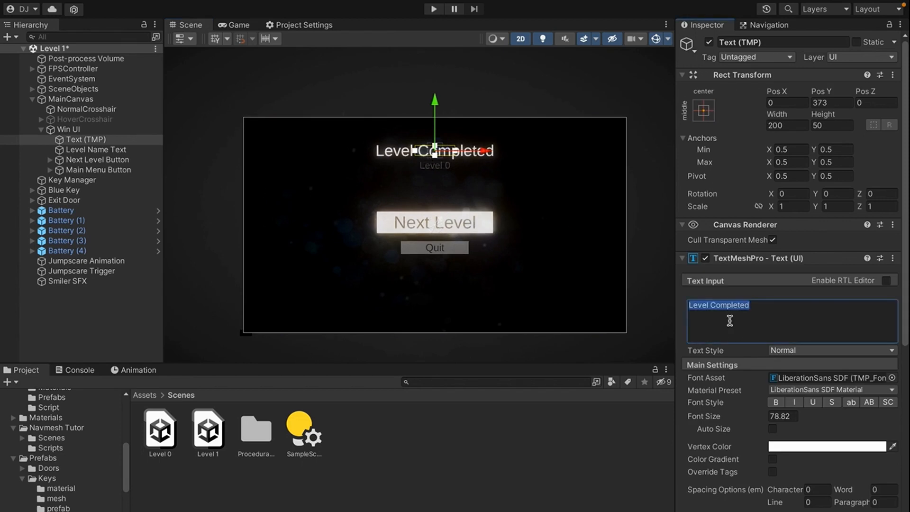
{"action": "type", "text": "Game"}
{"action": "key", "text": "ctrl+a"}
{"action": "type", "text": "!"}
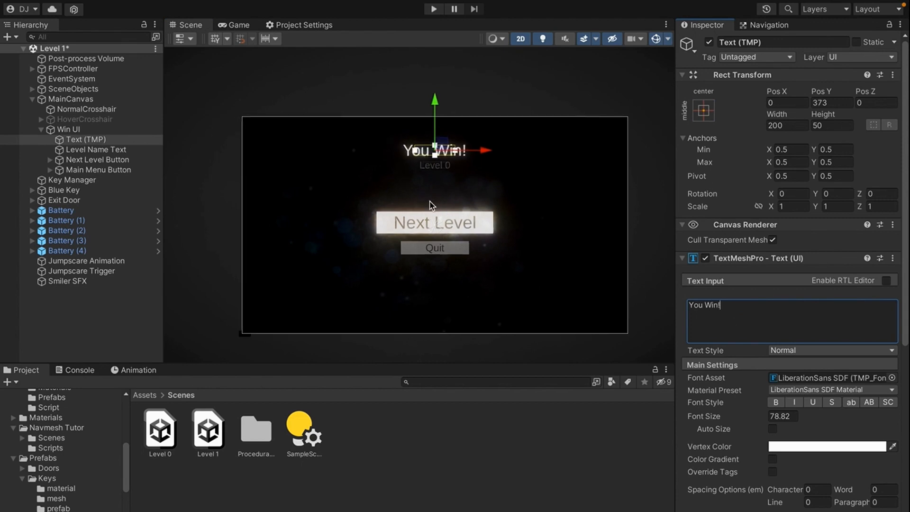
Delete the Level Name Text and the Next Level Button from the Win UI.
{"action": "scroll", "coordinate": [251, 175], "scroll_direction": "up", "scroll_amount": 1}
{"action": "left_click", "coordinate": [113, 149]}
{"action": "key", "text": "Delete"}
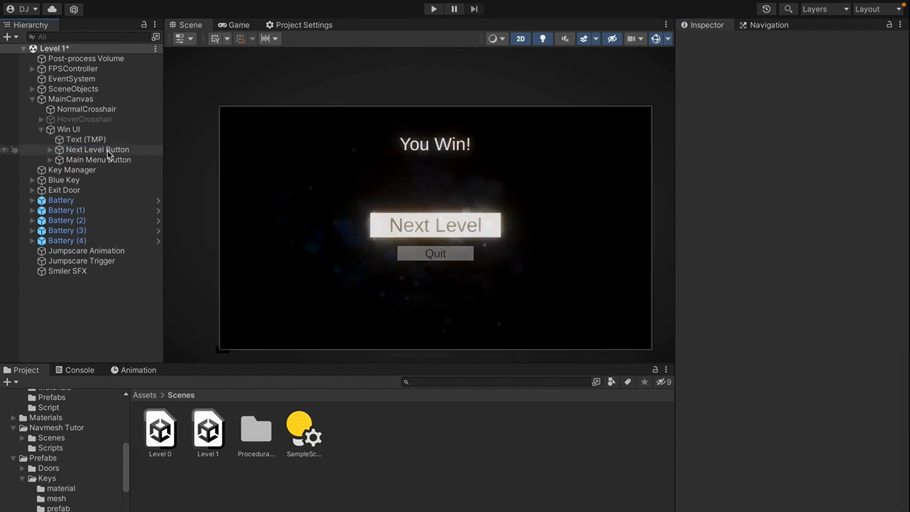
{"action": "left_click", "coordinate": [95, 150]}
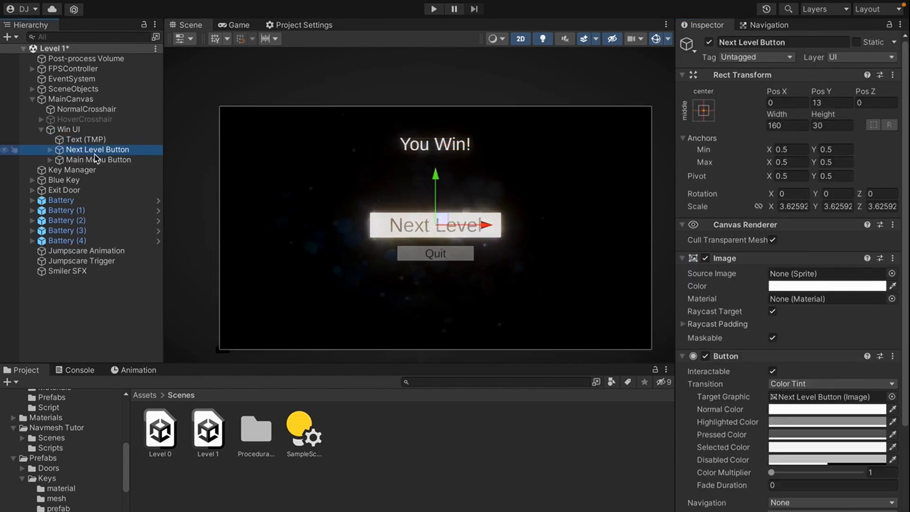
{"action": "key", "text": "Delete"}
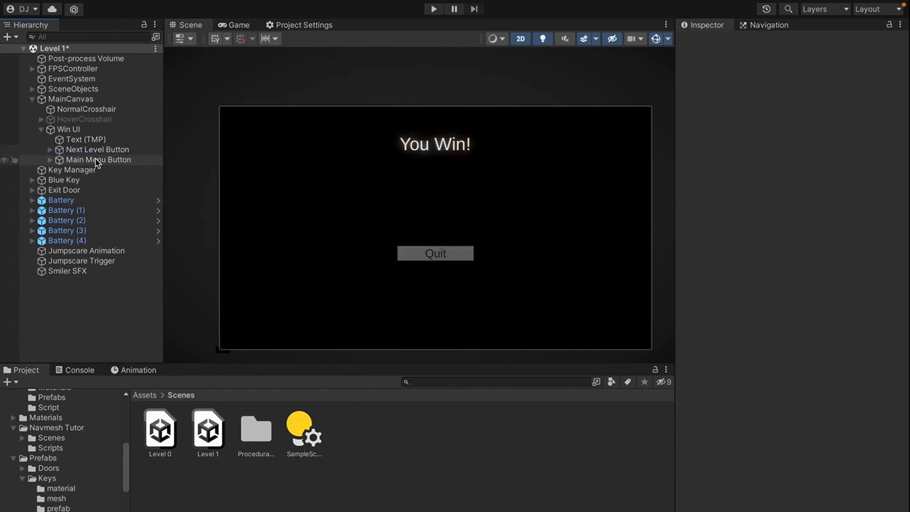
Enlarge the Main Menu Button to a scale of about 4.39 and move it up to Pos Y 8.
{"action": "left_click", "coordinate": [74, 152]}
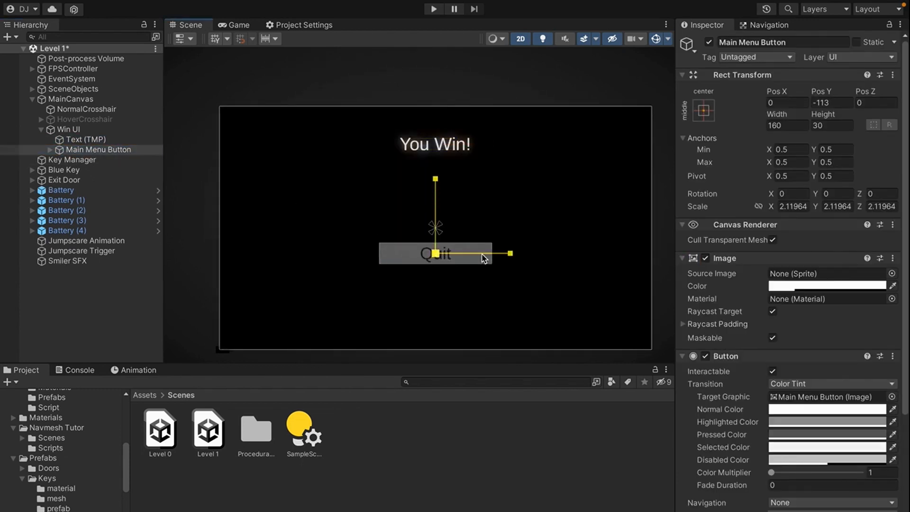
{"action": "left_click", "coordinate": [439, 198]}
{"action": "left_click", "coordinate": [438, 203]}
{"action": "left_click_drag", "start_coordinate": [436, 202], "coordinate": [437, 173]}
Relabel the Main Menu Button "Finish" and make its image color fully opaque white.
{"action": "key", "text": "Right"}
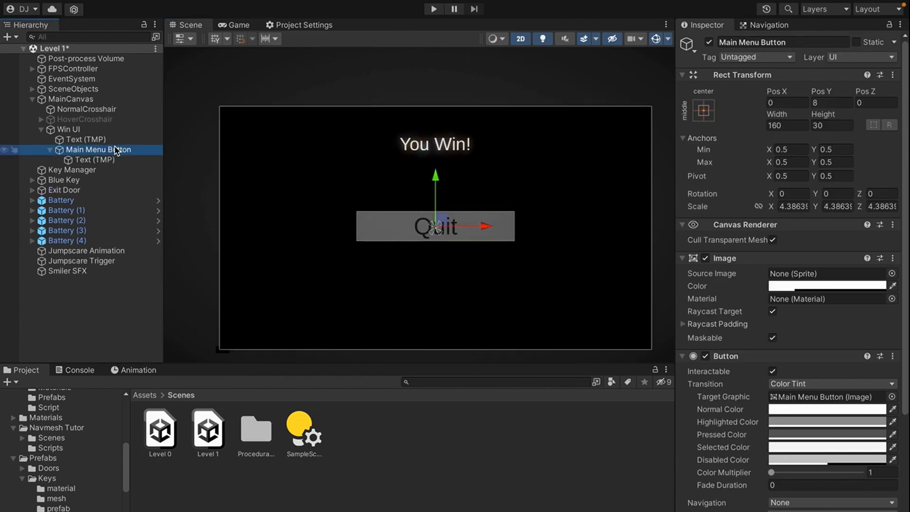
{"action": "key", "text": "Down"}
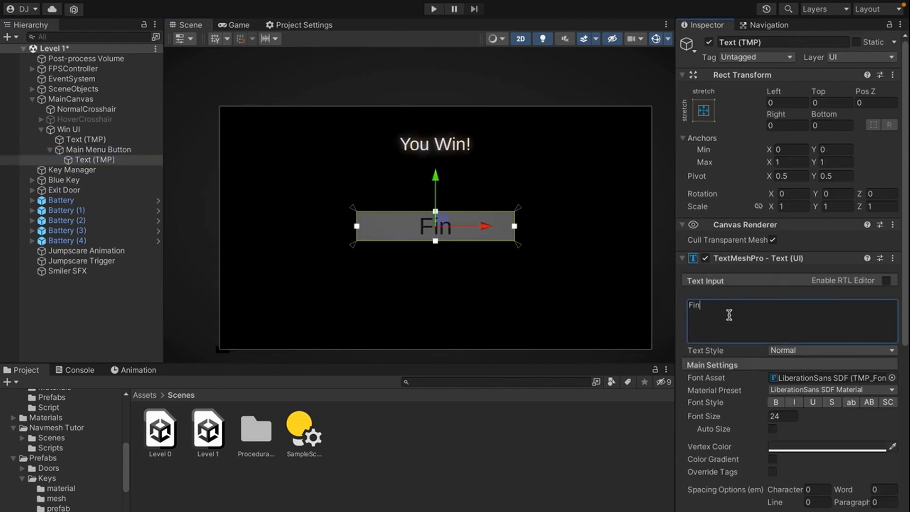
{"action": "left_click", "coordinate": [105, 149]}
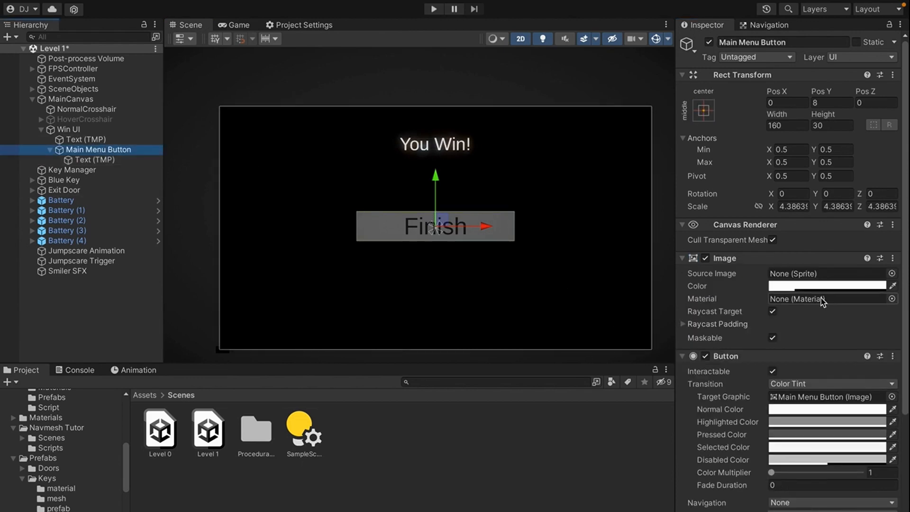
{"action": "left_click", "coordinate": [825, 285]}
{"action": "left_click_drag", "start_coordinate": [826, 511], "coordinate": [872, 511]}
{"action": "mouse_move", "coordinate": [528, 282]}
{"action": "middle_mouse_down"}
{"action": "mouse_move", "coordinate": [497, 287]}
{"action": "mouse_move", "coordinate": [516, 292]}
{"action": "mouse_move", "coordinate": [540, 280]}
{"action": "middle_mouse_up"}
{"action": "left_click", "coordinate": [19, 139]}
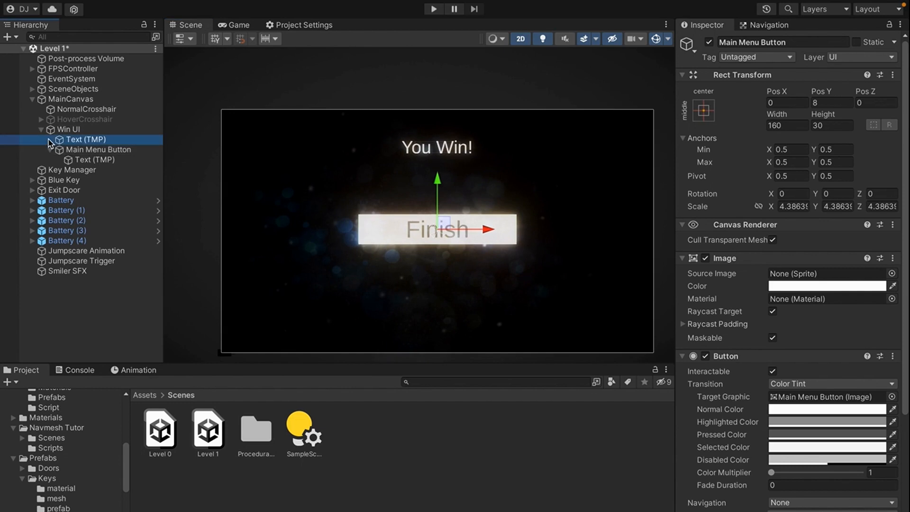
Duplicate the "You Win!" text in the Win UI, move the copy down to Pos Y 182 and change it to a "Made By:" credit with the developer's name.
{"action": "key", "text": "ctrl+d"}
{"action": "left_click_drag", "start_coordinate": [439, 99], "coordinate": [439, 142]}
{"action": "left_click", "coordinate": [736, 311]}
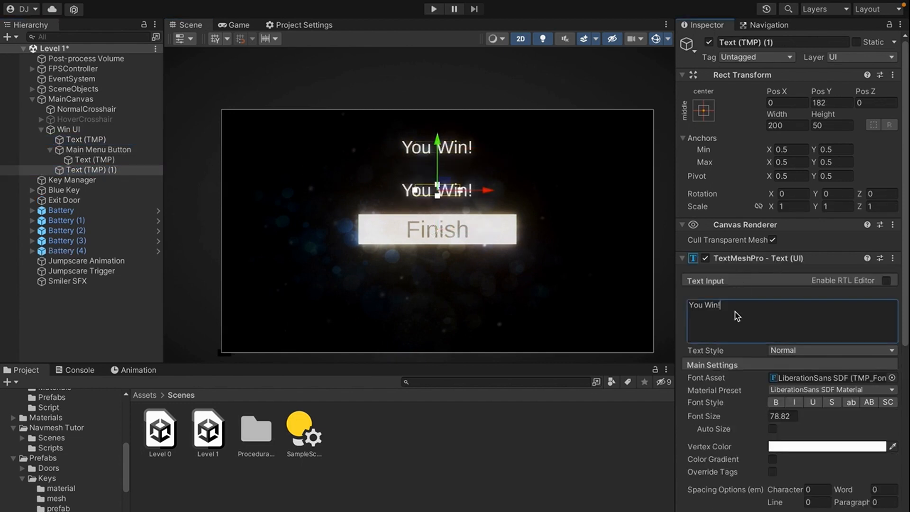
{"action": "key", "text": "ctrl+a"}
{"action": "type", "text": "AMde By: Developer Ja"}
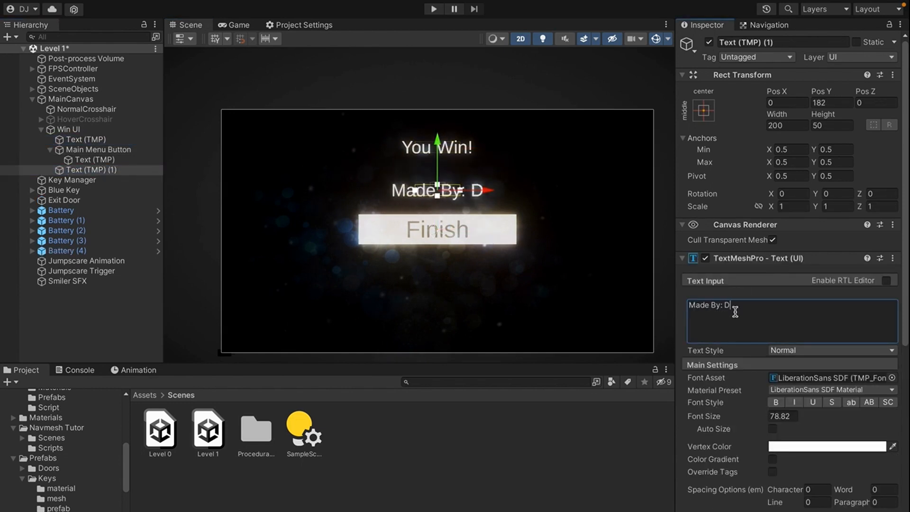
{"action": "type", "text": "ke"}
{"action": "middle_click", "coordinate": [511, 180]}
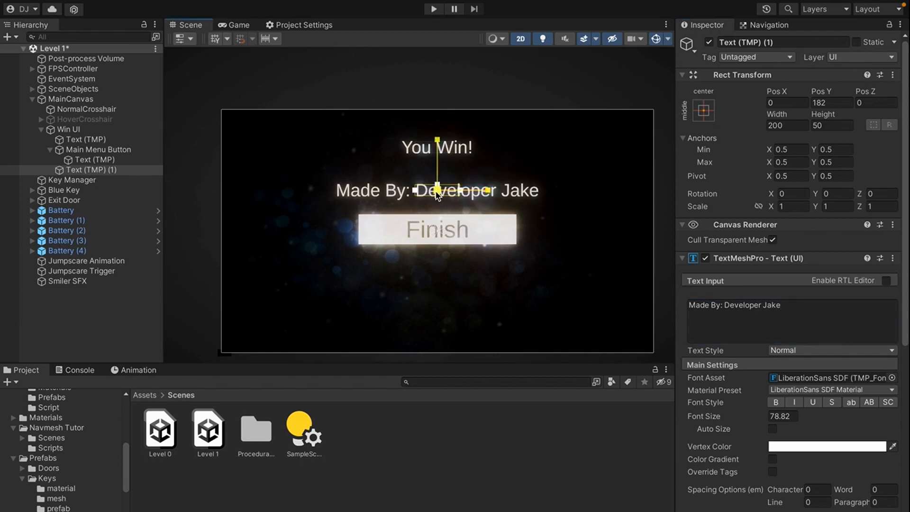
Scale the "Made By:" credit text down to about 0.62 and move it up closer beneath the "You Win!" title.
{"action": "left_click_drag", "start_coordinate": [436, 191], "coordinate": [421, 201]}
{"action": "key", "text": "w"}
{"action": "left_click", "coordinate": [443, 139]}
{"action": "key", "text": "ctrl+z"}
{"action": "mouse_move", "coordinate": [437, 139]}
{"action": "left_mouse_down"}
{"action": "mouse_move", "coordinate": [437, 123]}
{"action": "mouse_move", "coordinate": [437, 136]}
{"action": "left_mouse_up"}
Duplicate the credit text, place the copy at Pos Y 196 as a "Youtube:" line with the channel name, and save the scene.
{"action": "key", "text": "ctrl+d"}
{"action": "left_click", "coordinate": [711, 309]}
{"action": "type", "text": "Yo"}
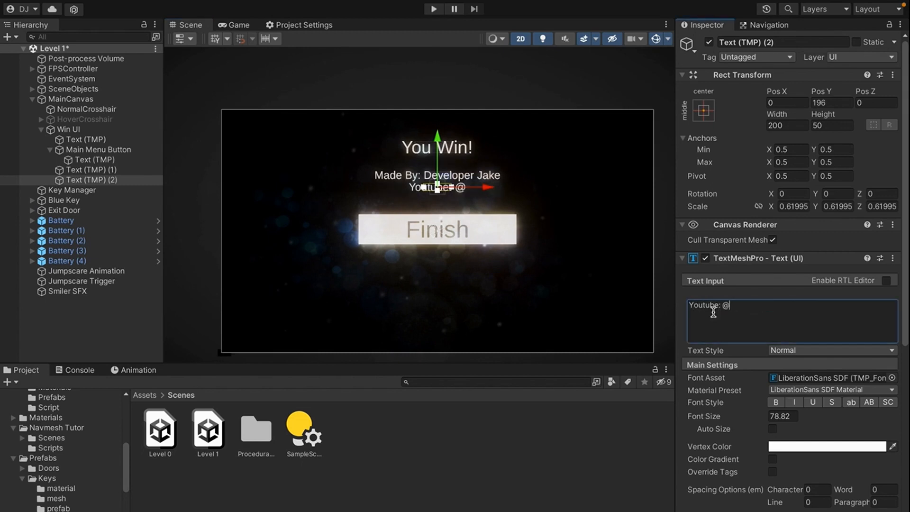
{"action": "type", "text": "utube: Developer Jake"}
{"action": "left_click", "coordinate": [385, 476]}
{"action": "middle_click_drag", "start_coordinate": [456, 167], "coordinate": [455, 128]}
{"action": "key", "text": "ctrl+s"}
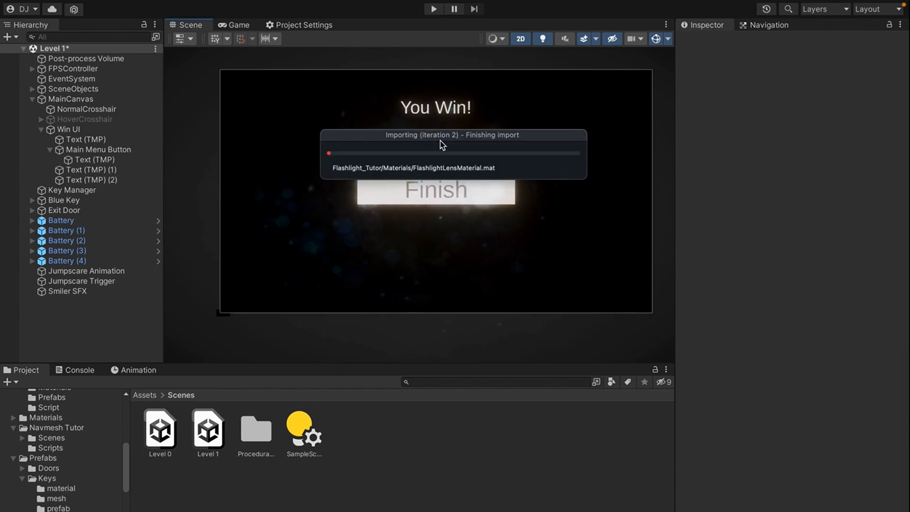
Examine the Finish button's Button component and its On Click settings.
{"action": "scroll", "coordinate": [449, 206], "scroll_direction": "down", "scroll_amount": 4}
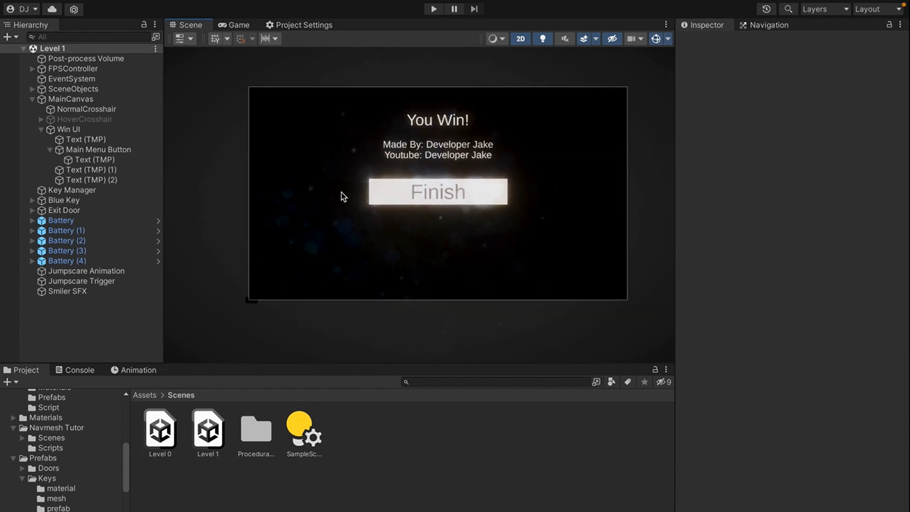
{"action": "scroll", "coordinate": [341, 193], "scroll_direction": "down", "scroll_amount": 1}
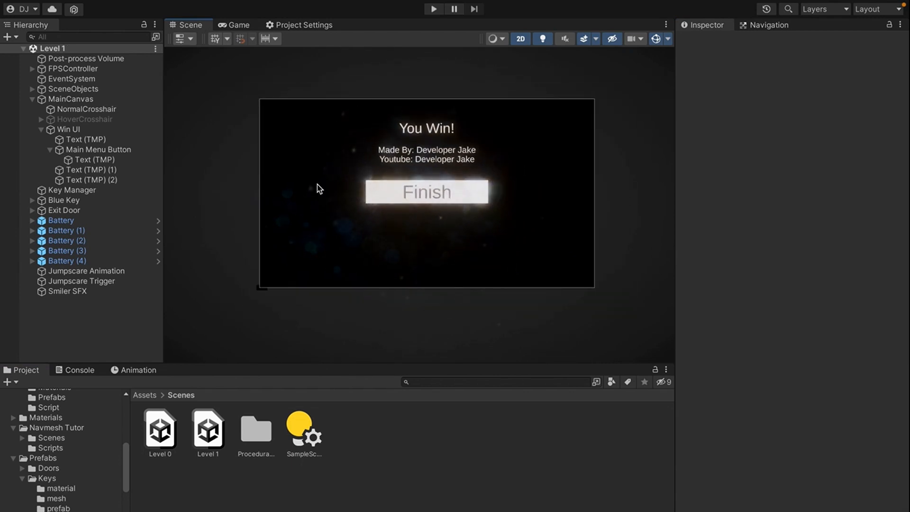
{"action": "left_click", "coordinate": [419, 185]}
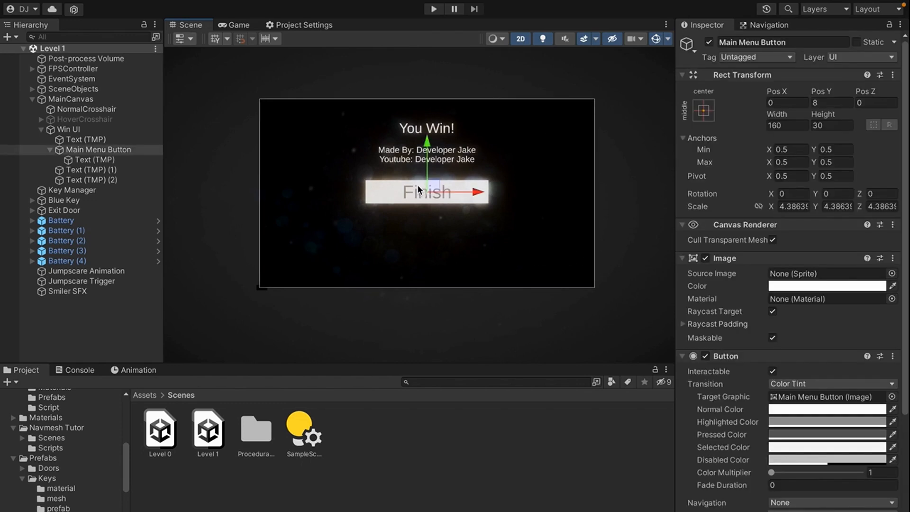
{"action": "scroll", "coordinate": [417, 184], "scroll_direction": "up", "scroll_amount": 2}
{"action": "scroll", "coordinate": [806, 498], "scroll_direction": "down", "scroll_amount": 2}
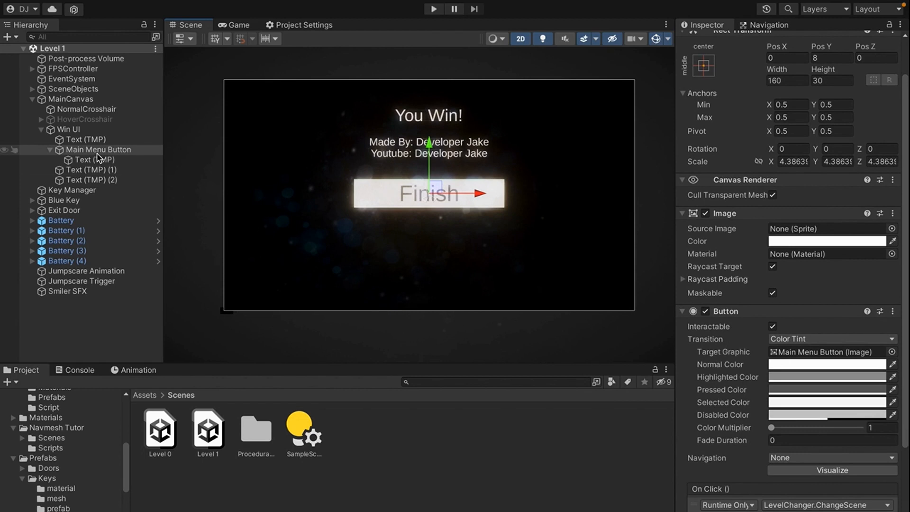
Undo the Win UI edits back to the original "Level Completed" layout with the Next Level and Quit buttons.
{"action": "key", "text": "ctrl+z"}
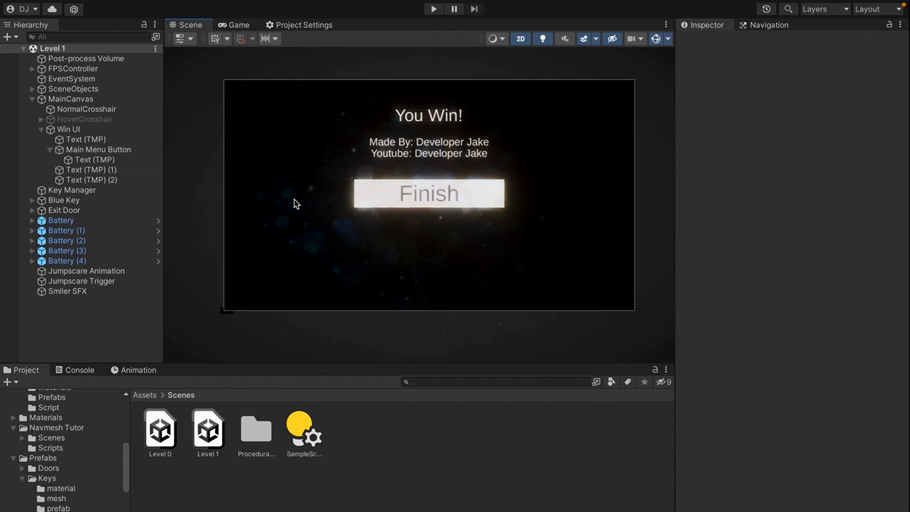
{"action": "key", "text": "ctrl+z"}
{"action": "key", "text": "ctrl+z"}
{"action": "key", "text": "ctrl+z"}
{"action": "key", "text": "ctrl+z"}
{"action": "key", "text": "ctrl+z"}
{"action": "key", "text": "ctrl+z"}
{"action": "key", "text": "ctrl+z"}
{"action": "key", "text": "ctrl+z"}
{"action": "key", "text": "ctrl+z"}
{"action": "key", "text": "ctrl+z"}
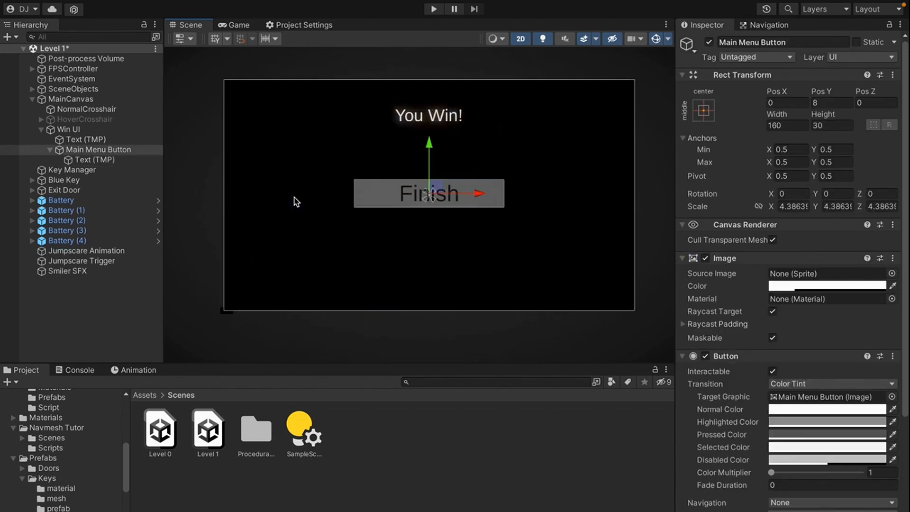
{"action": "key", "text": "ctrl+z"}
{"action": "key", "text": "ctrl+z"}
{"action": "key", "text": "ctrl+z"}
{"action": "key", "text": "ctrl+z"}
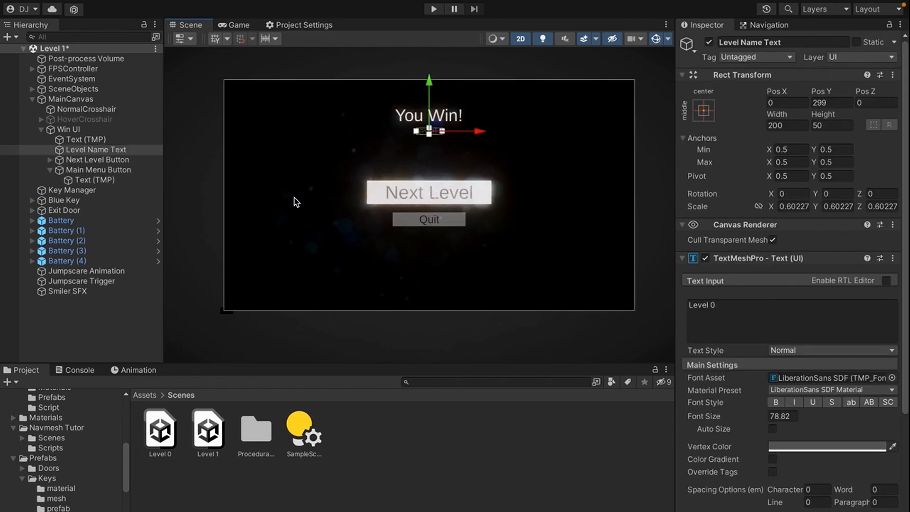
{"action": "middle_click_drag", "start_coordinate": [332, 180], "coordinate": [410, 165]}
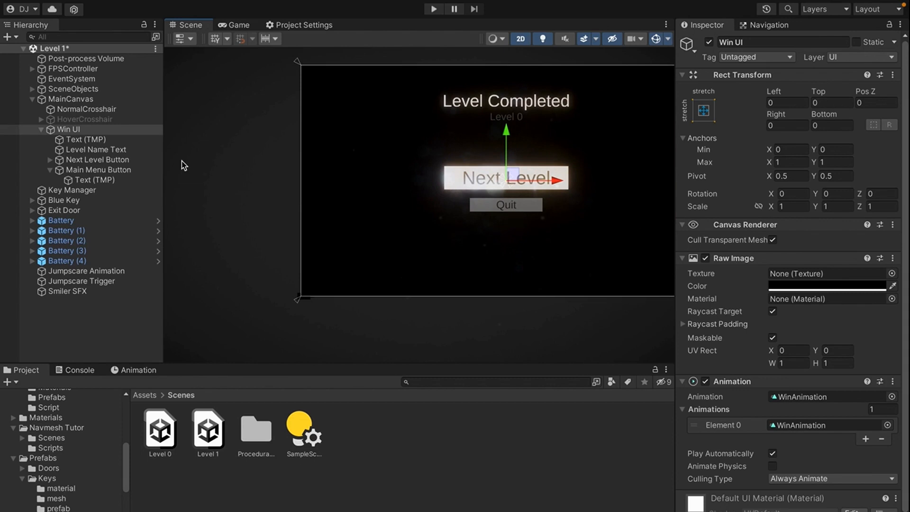
Check the component settings of the Main Menu Button and Next Level Button in the original Win UI layout.
{"action": "left_click", "coordinate": [119, 169]}
{"action": "left_click", "coordinate": [97, 159]}
{"action": "scroll", "coordinate": [806, 427], "scroll_direction": "down", "scroll_amount": 3}
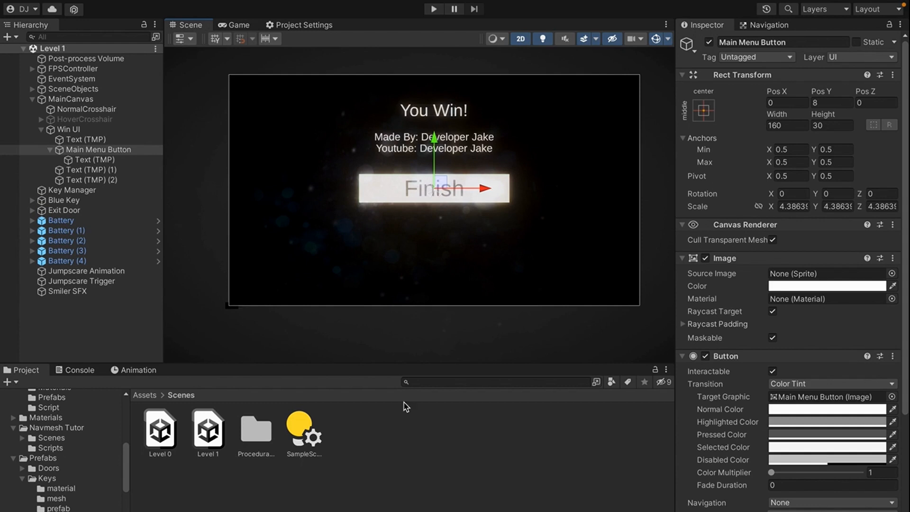
{"action": "left_click", "coordinate": [401, 438]}
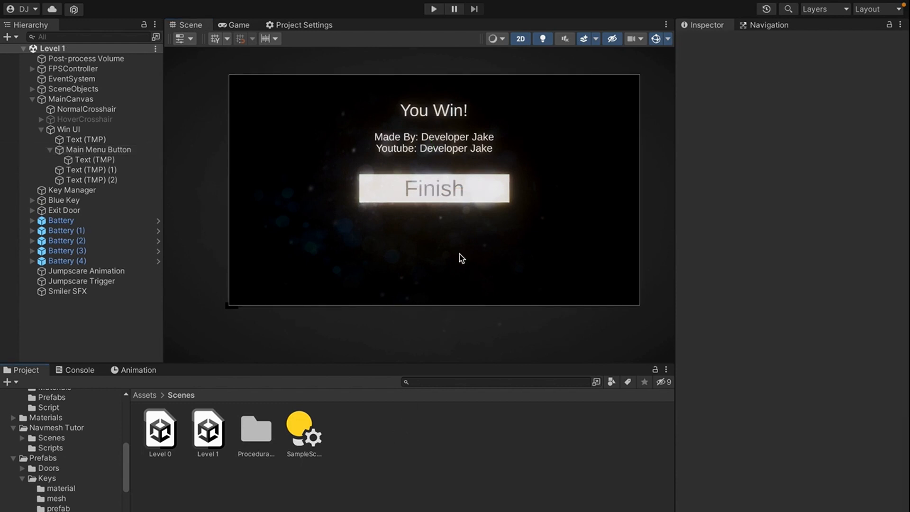
{"action": "mouse_move", "coordinate": [470, 225]}
{"action": "middle_mouse_down"}
{"action": "mouse_move", "coordinate": [451, 226]}
{"action": "mouse_move", "coordinate": [461, 228]}
{"action": "middle_mouse_up"}
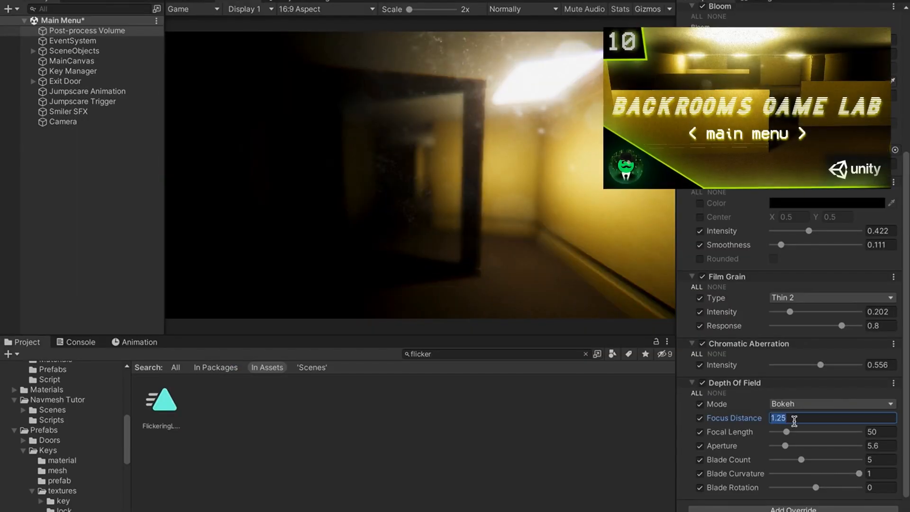
Set the Main Menu scene's Depth Of Field focus distance to 0.9 and adjust its aperture and blade rotation.
{"action": "type", "text": "0.9"}
{"action": "left_click_drag", "start_coordinate": [785, 445], "coordinate": [787, 459]}
{"action": "left_click_drag", "start_coordinate": [816, 488], "coordinate": [815, 488]}
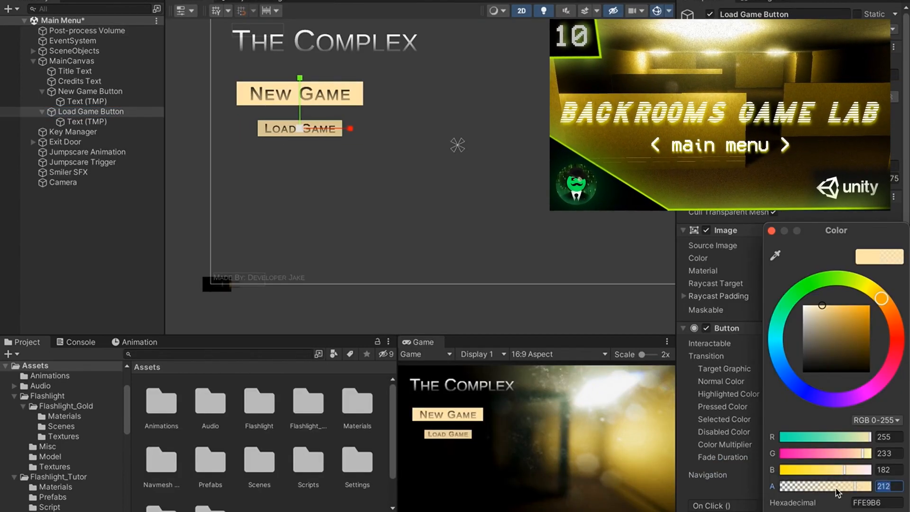
Duplicate the Load Game Button to make a Quit Button labelled "Quit Game".
{"action": "key", "text": "ctrl+d"}
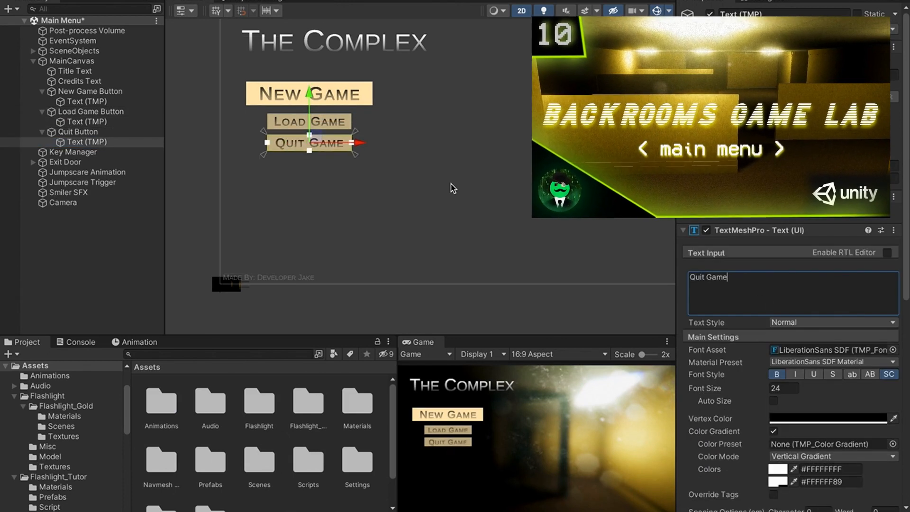